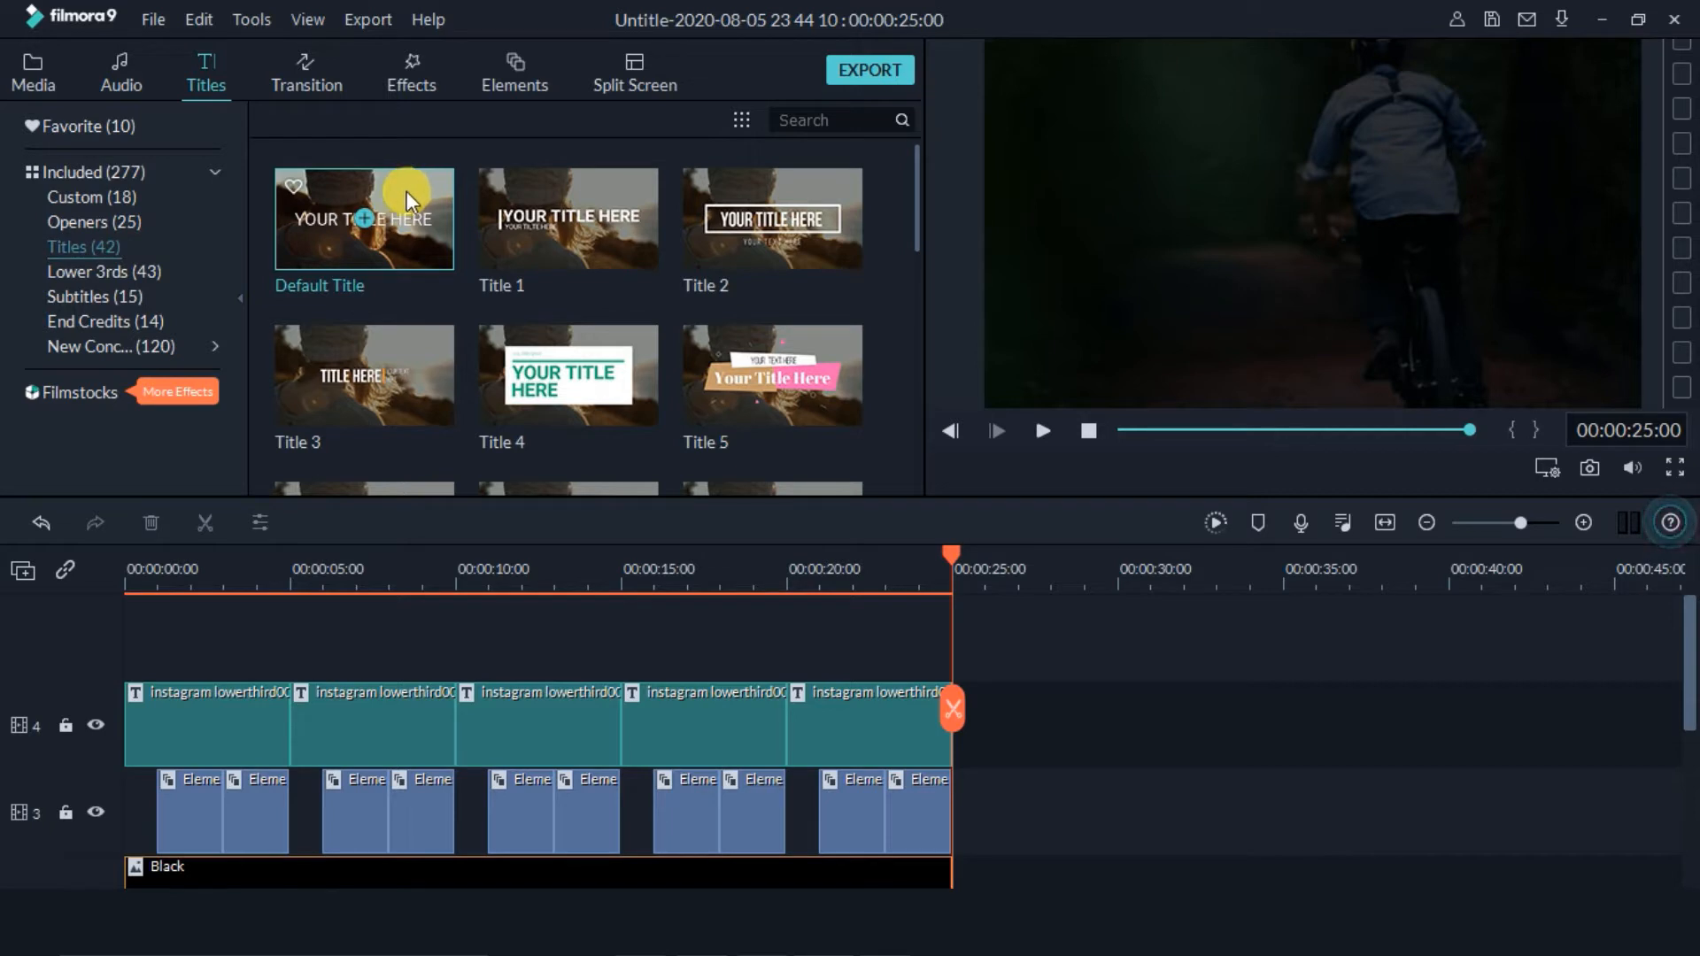
Add a Default Title to track 4 past the existing clips and delete its placeholder text in the advanced text editor.
left_click_drag(411, 188, 1059, 705)
right_click(1162, 740)
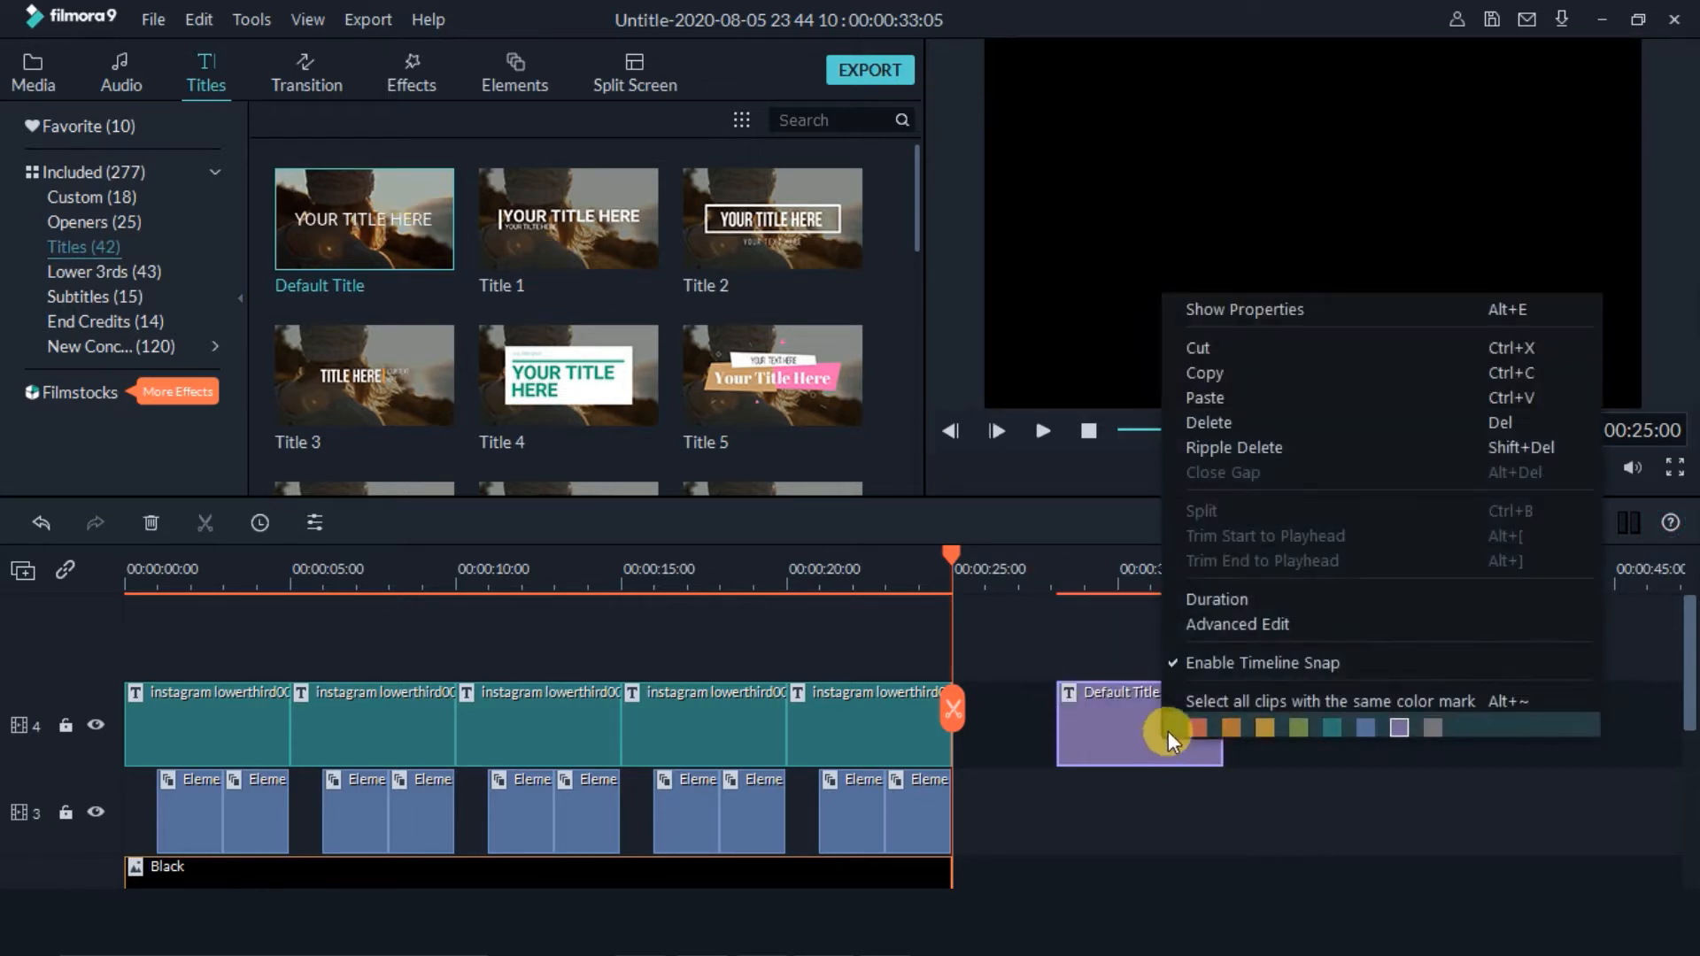
left_click(1204, 625)
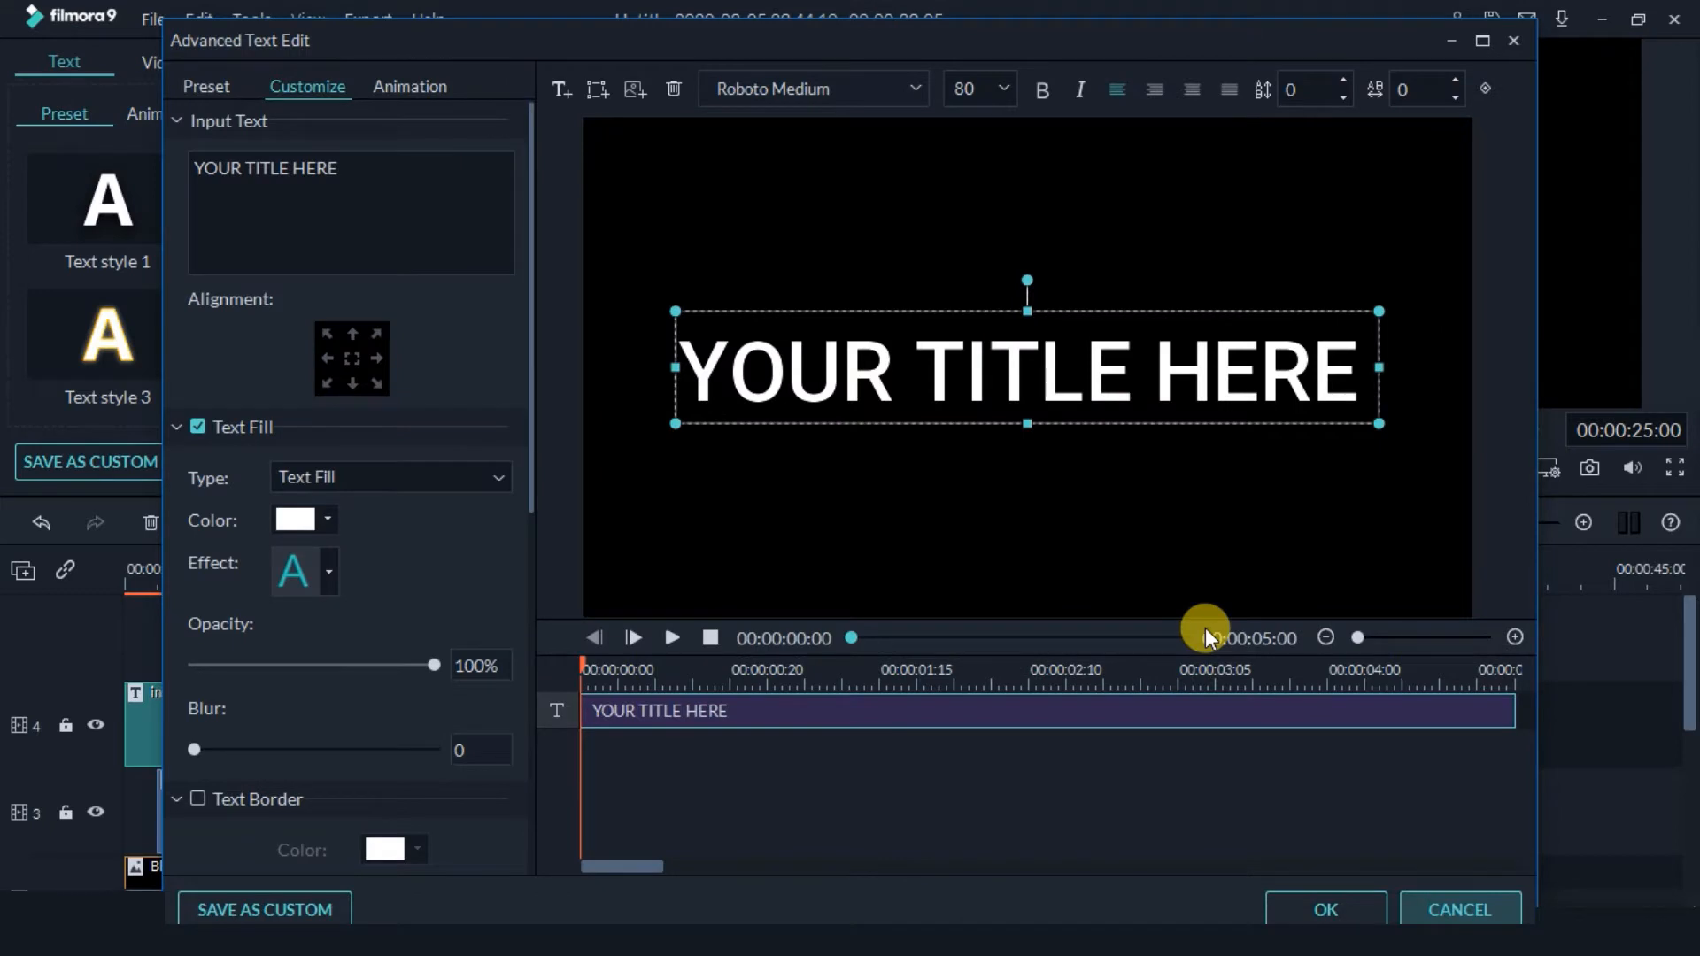
left_click_drag(845, 45, 845, 34)
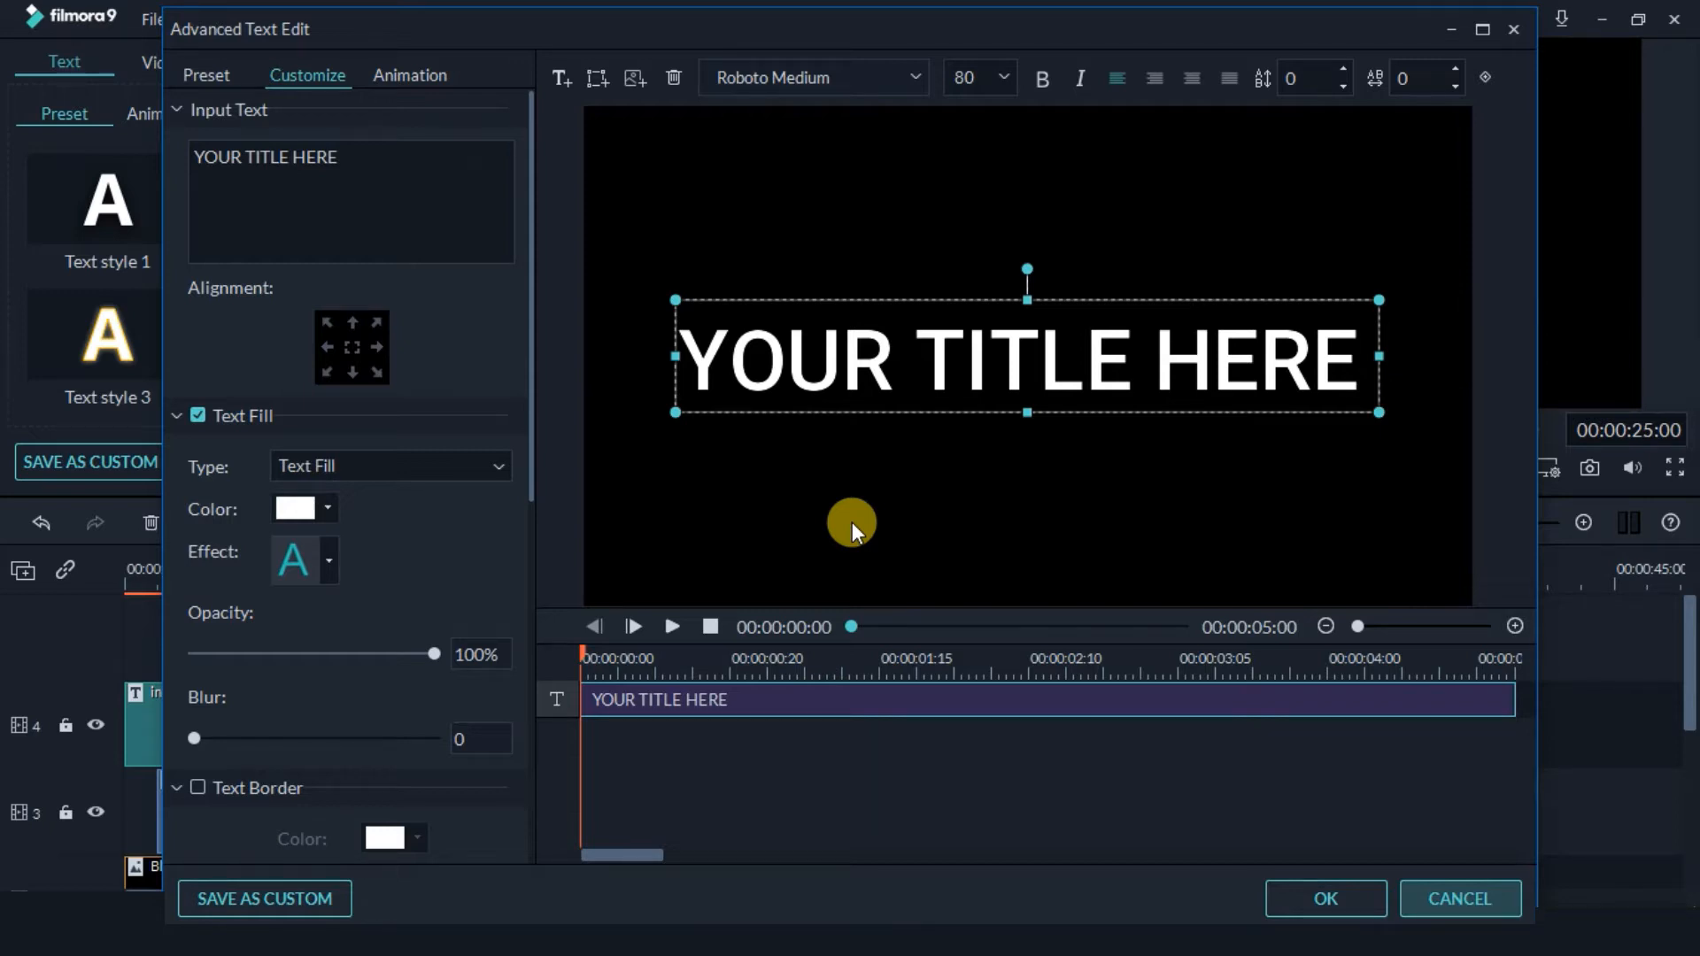
key("Delete")
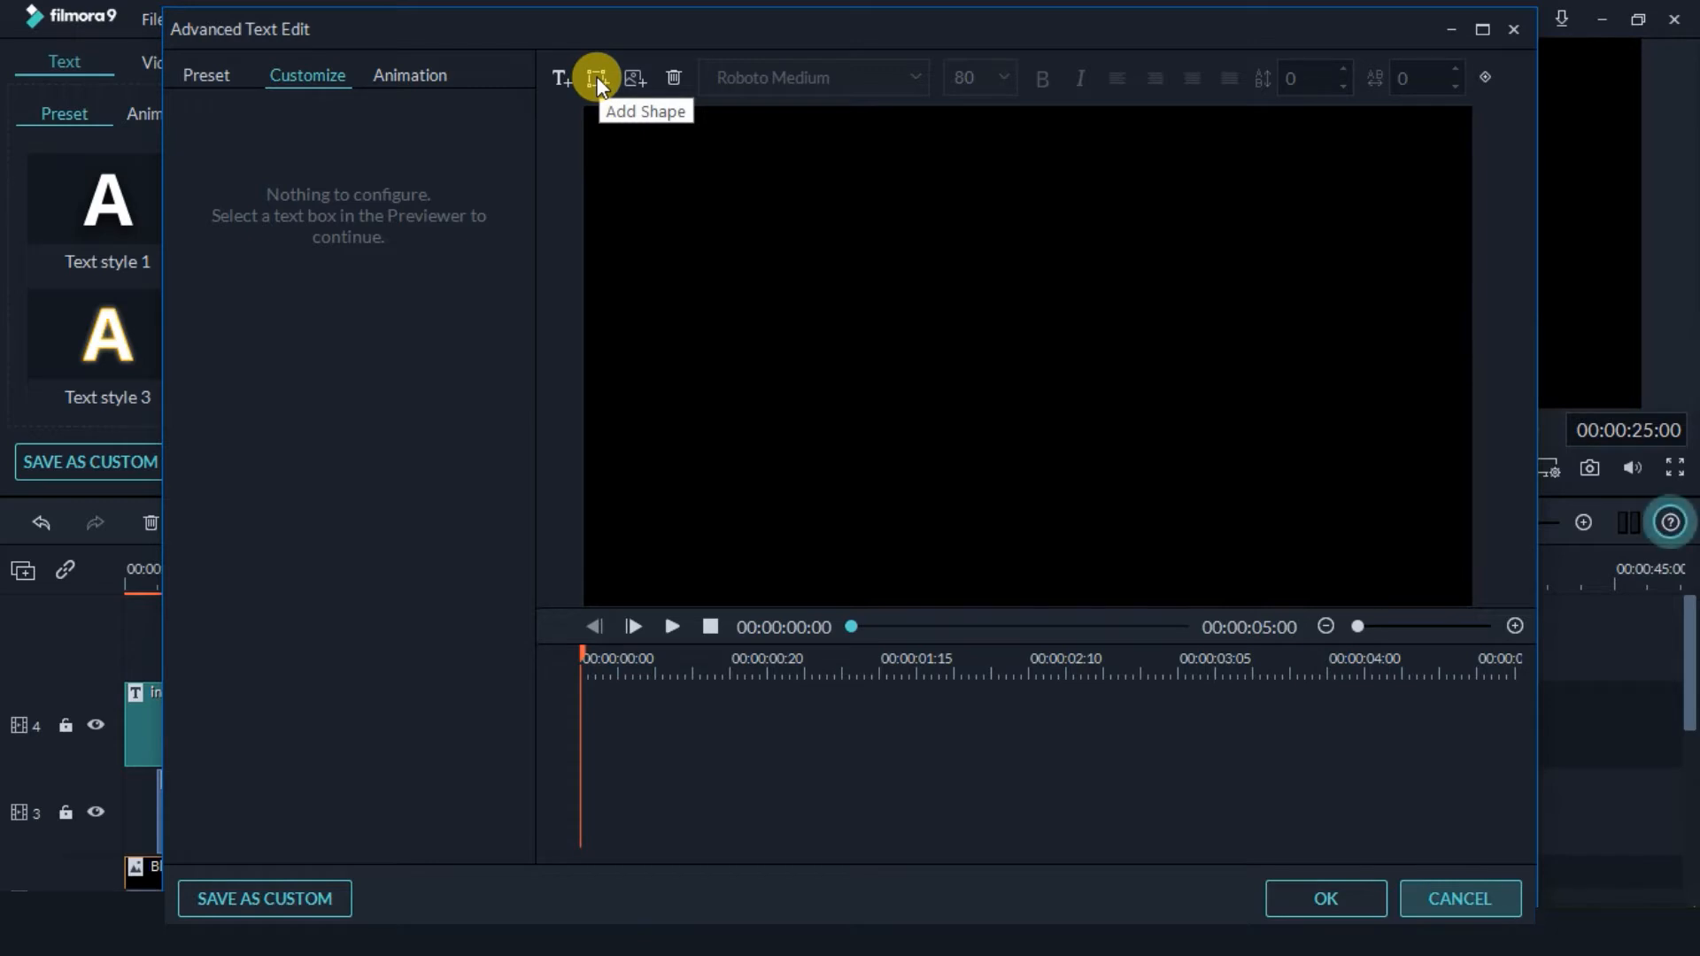
Add a circle shape to the title and set its shape border size to 6.
left_click(596, 76)
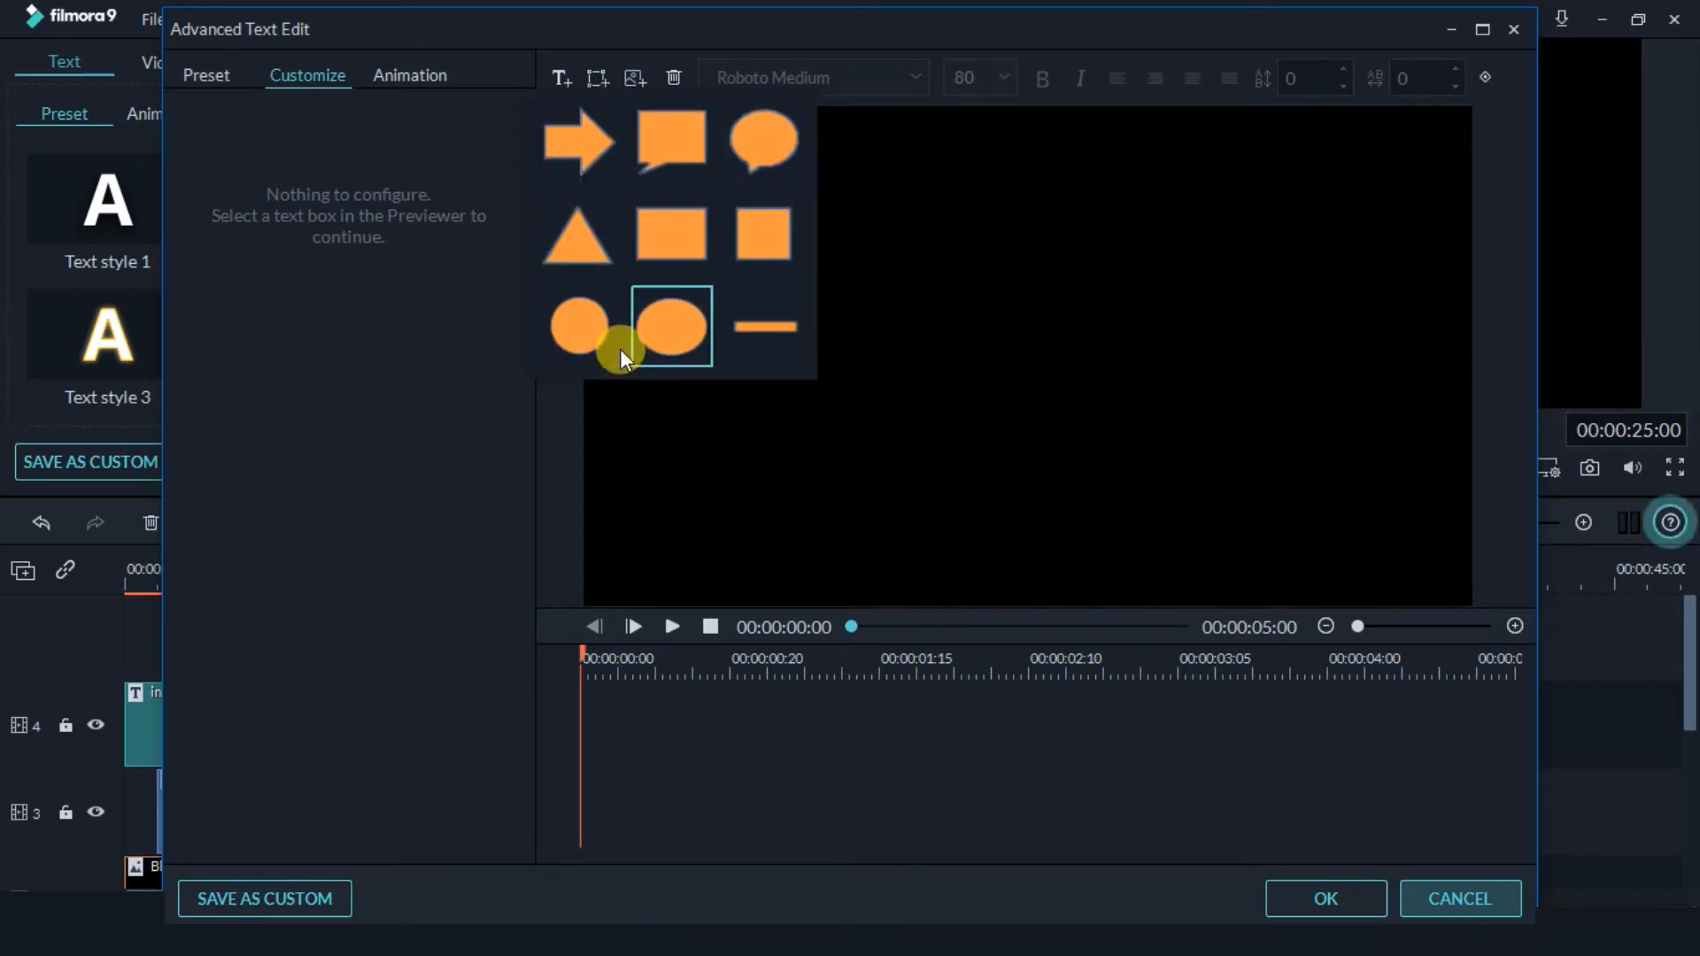
left_click(586, 318)
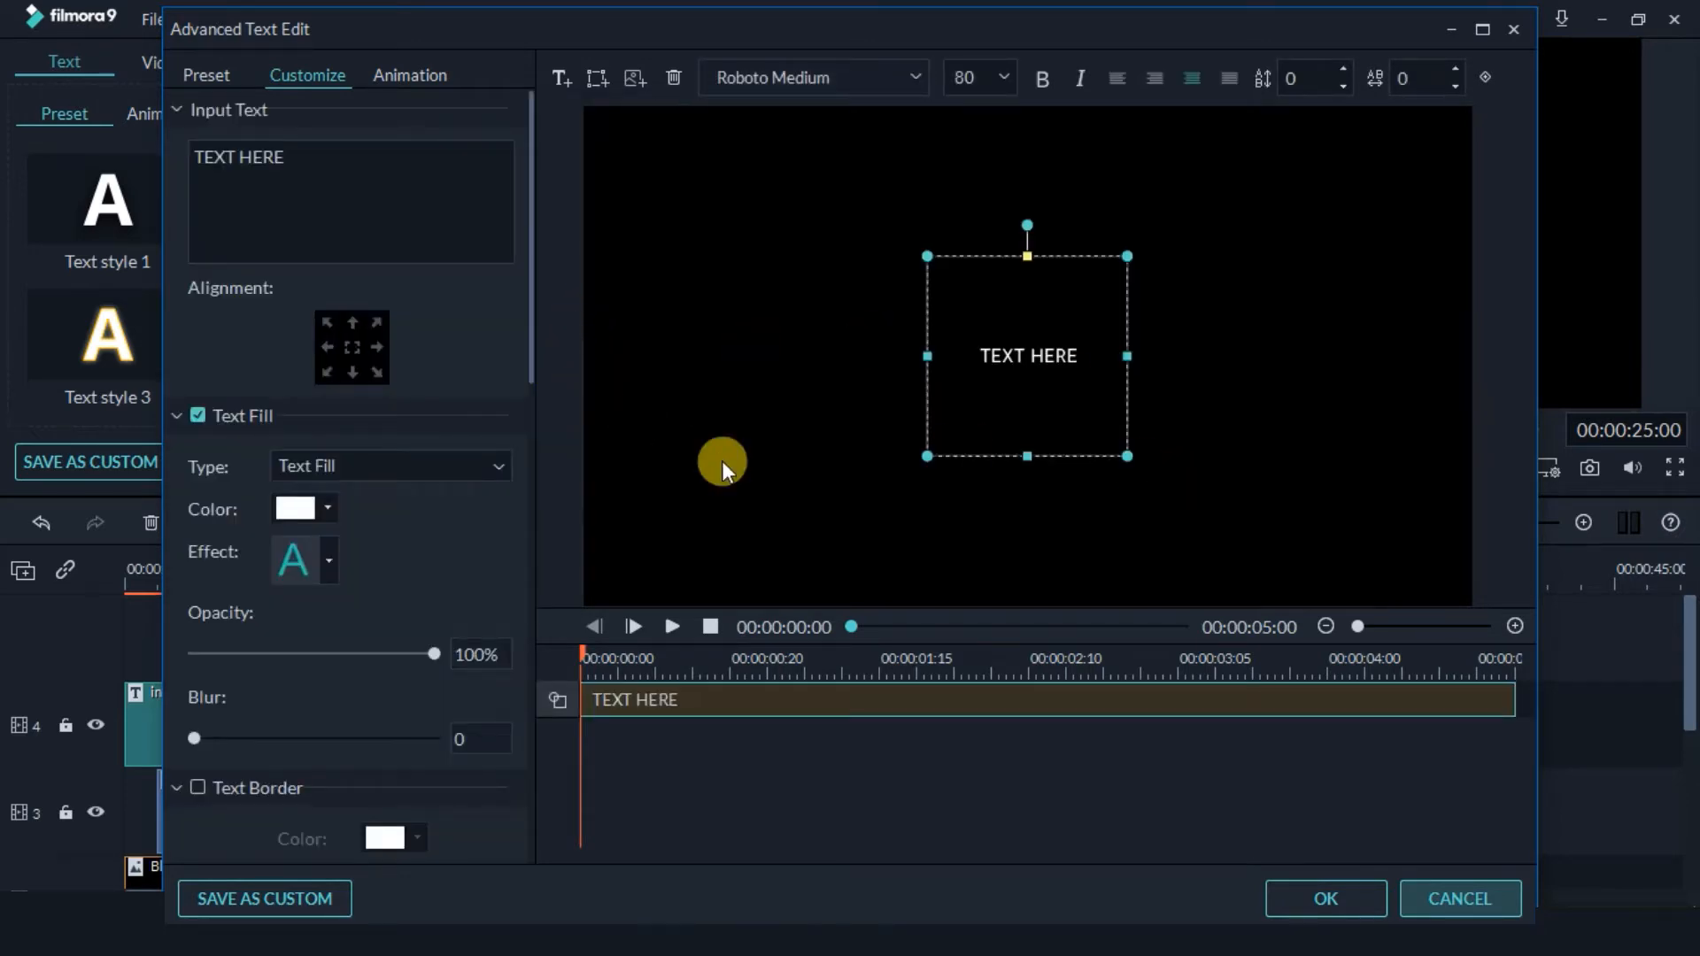
left_click_drag(532, 355, 536, 827)
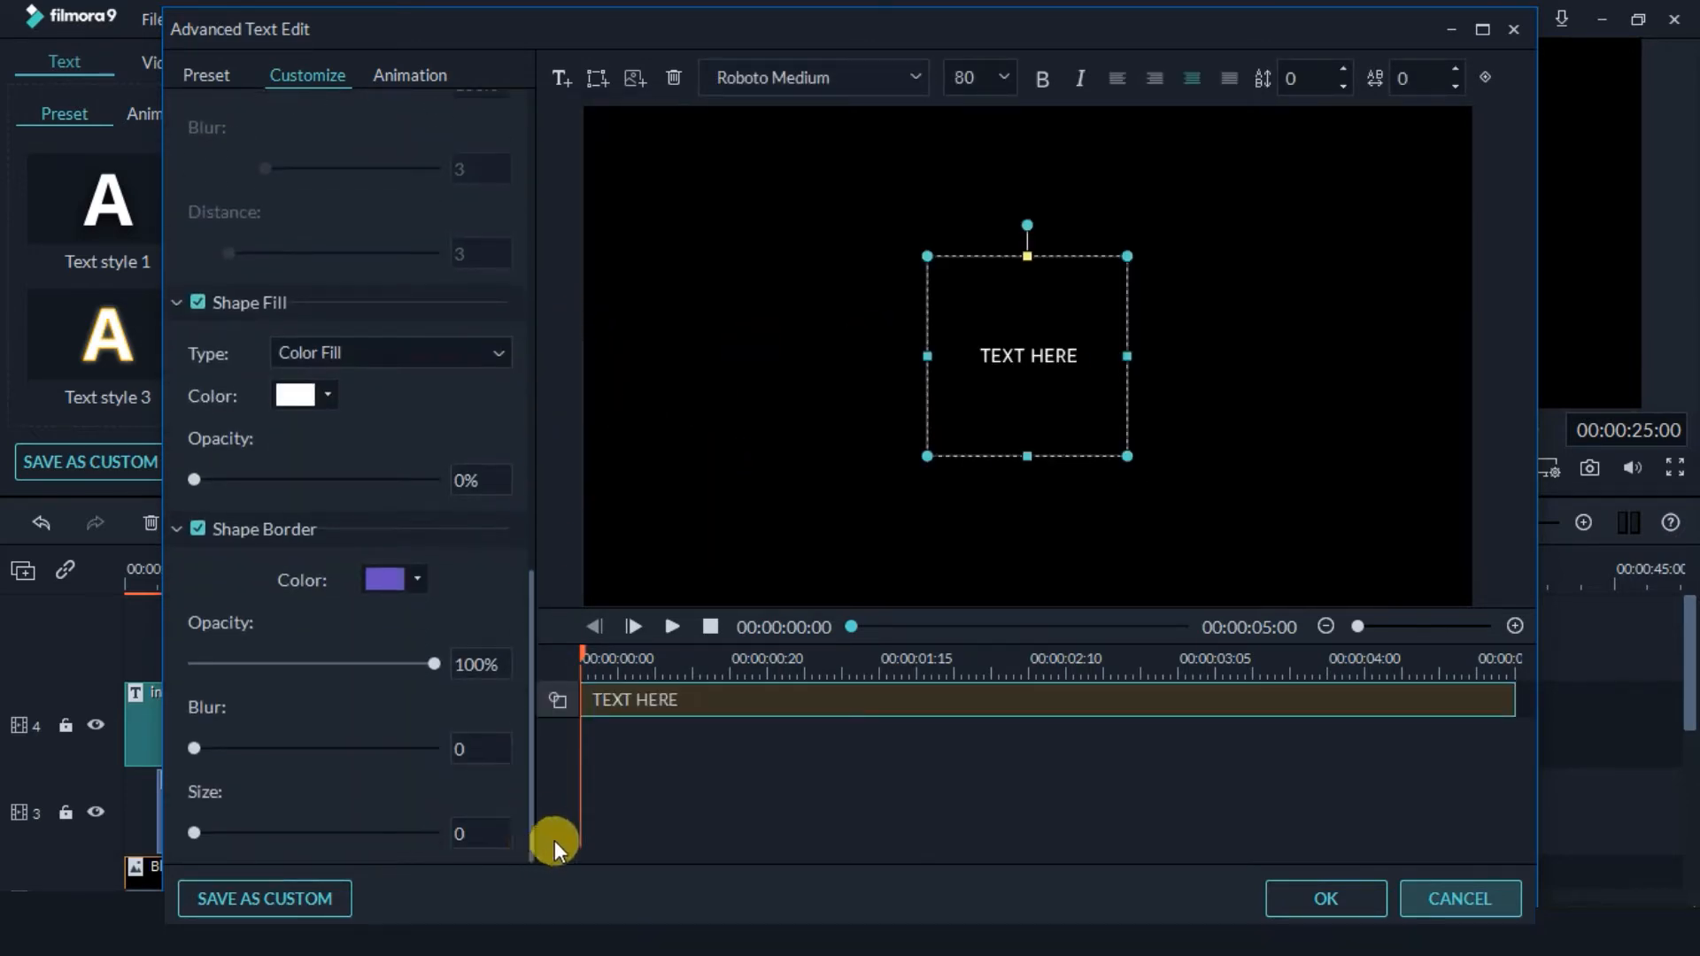
left_click_drag(194, 832, 220, 835)
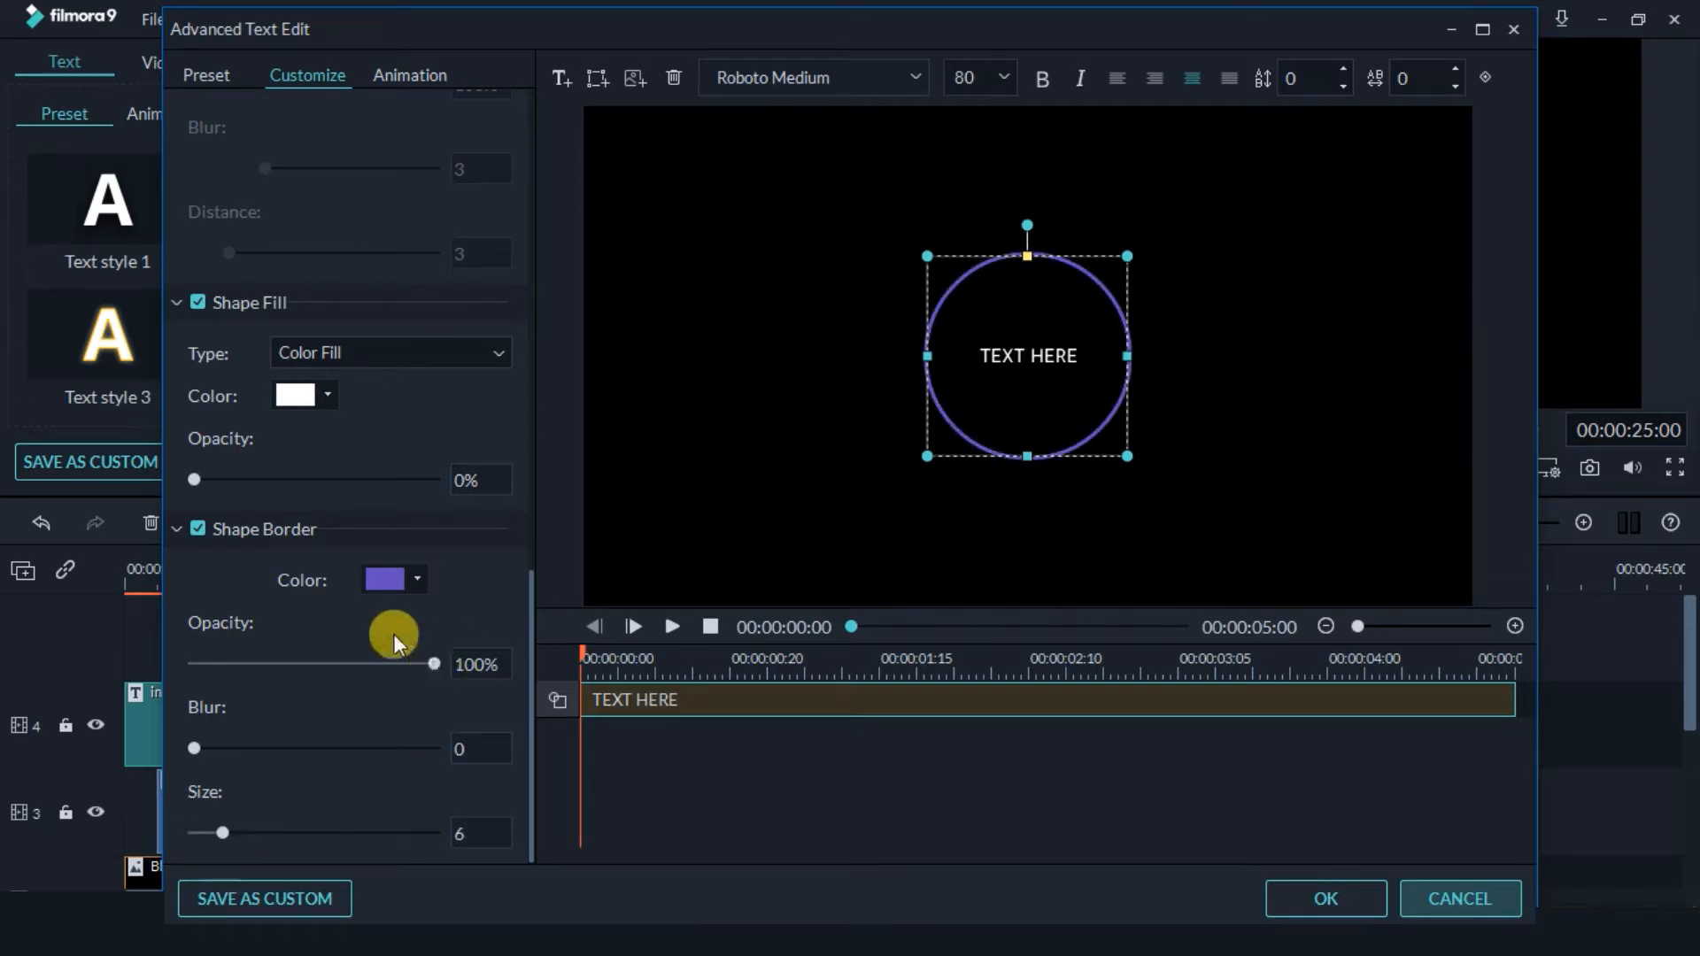
Remove the placeholder text from inside the circle, leaving only its outline.
scroll(438, 487, "up", 2)
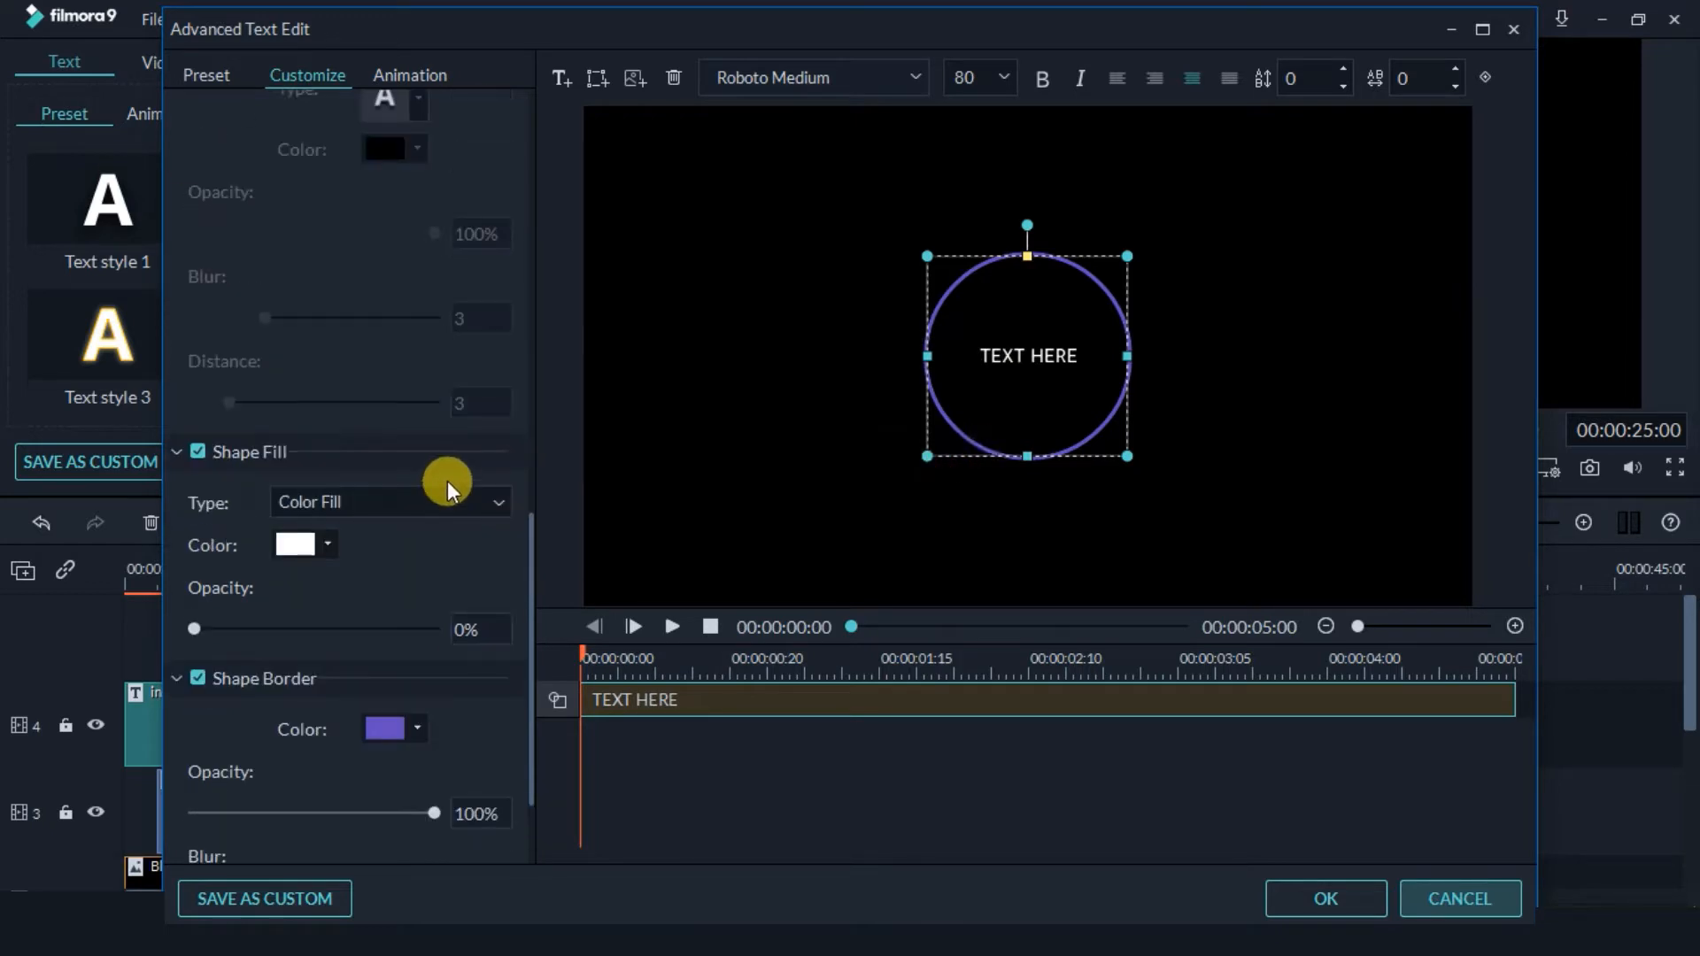
scroll(448, 481, "up", 4)
left_click_drag(534, 497, 529, 156)
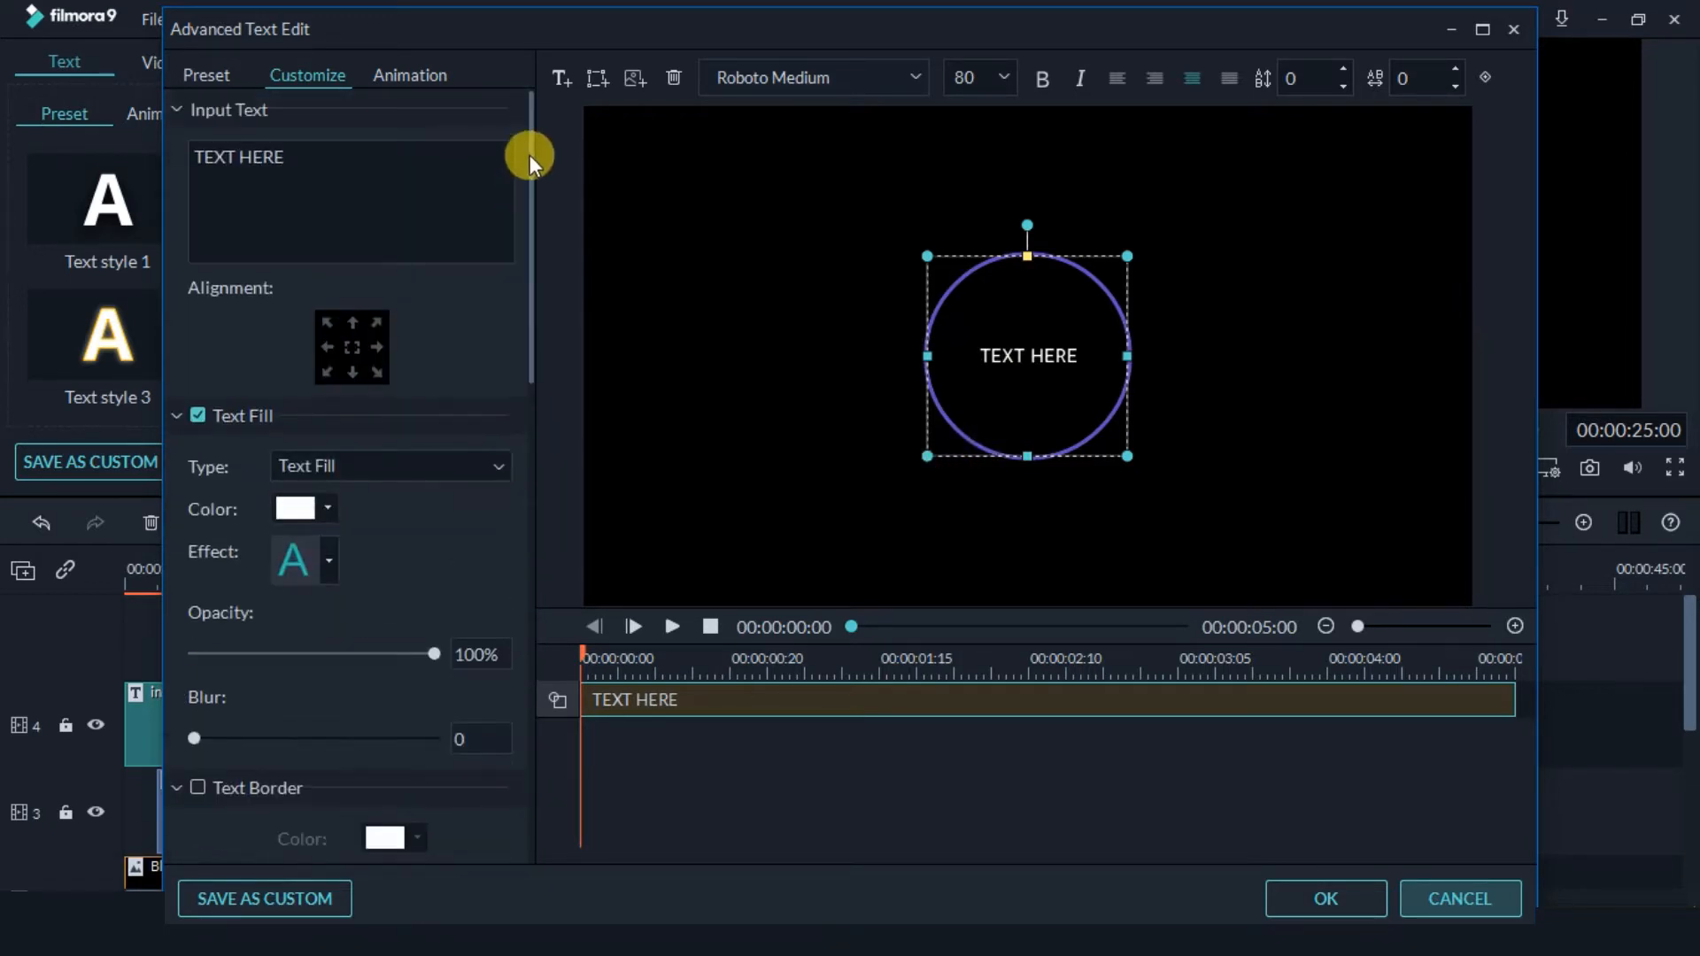
left_click(281, 158)
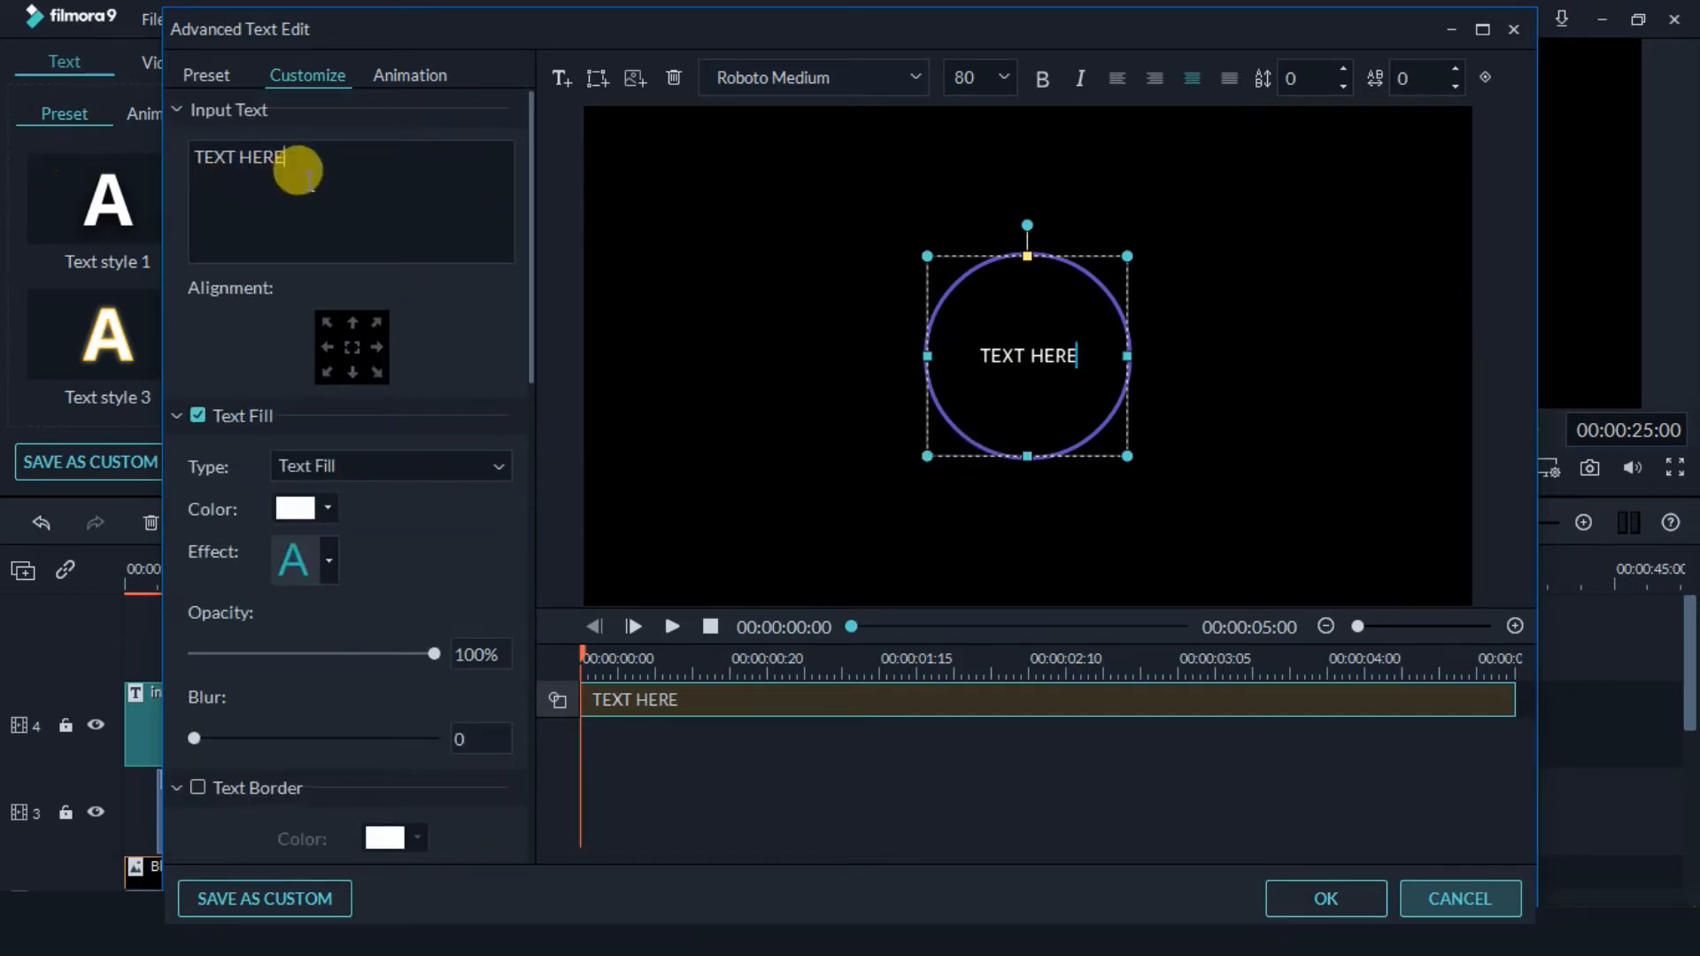
key("ctrl+a")
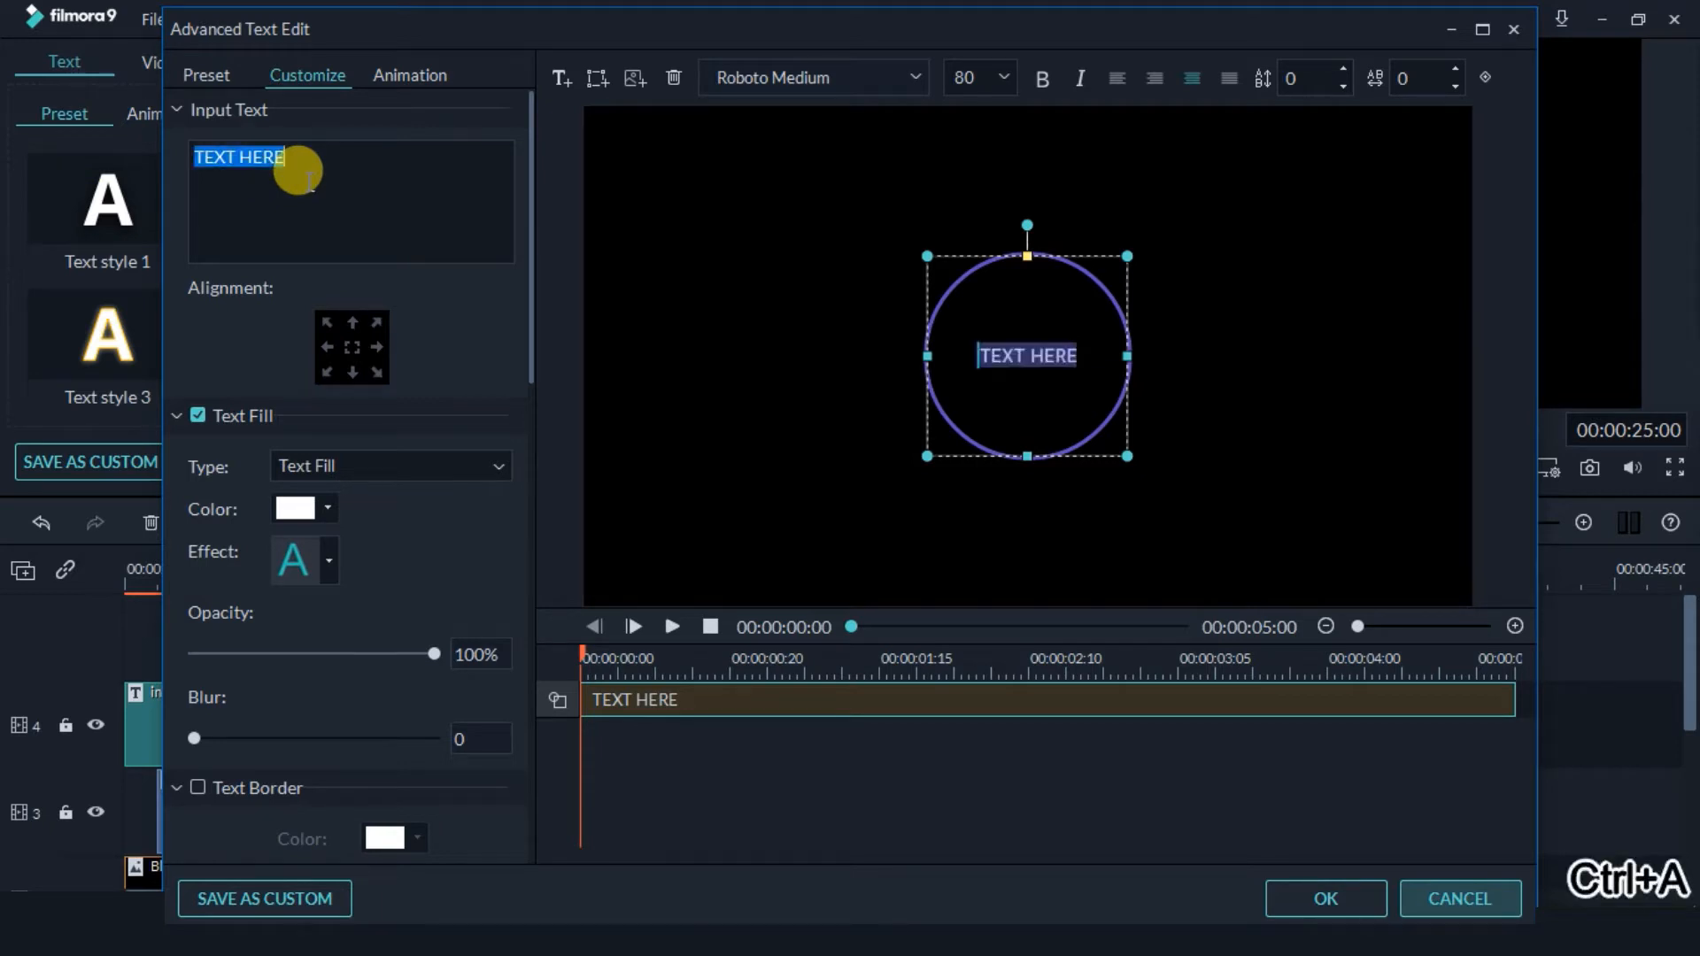
key("BackSpace")
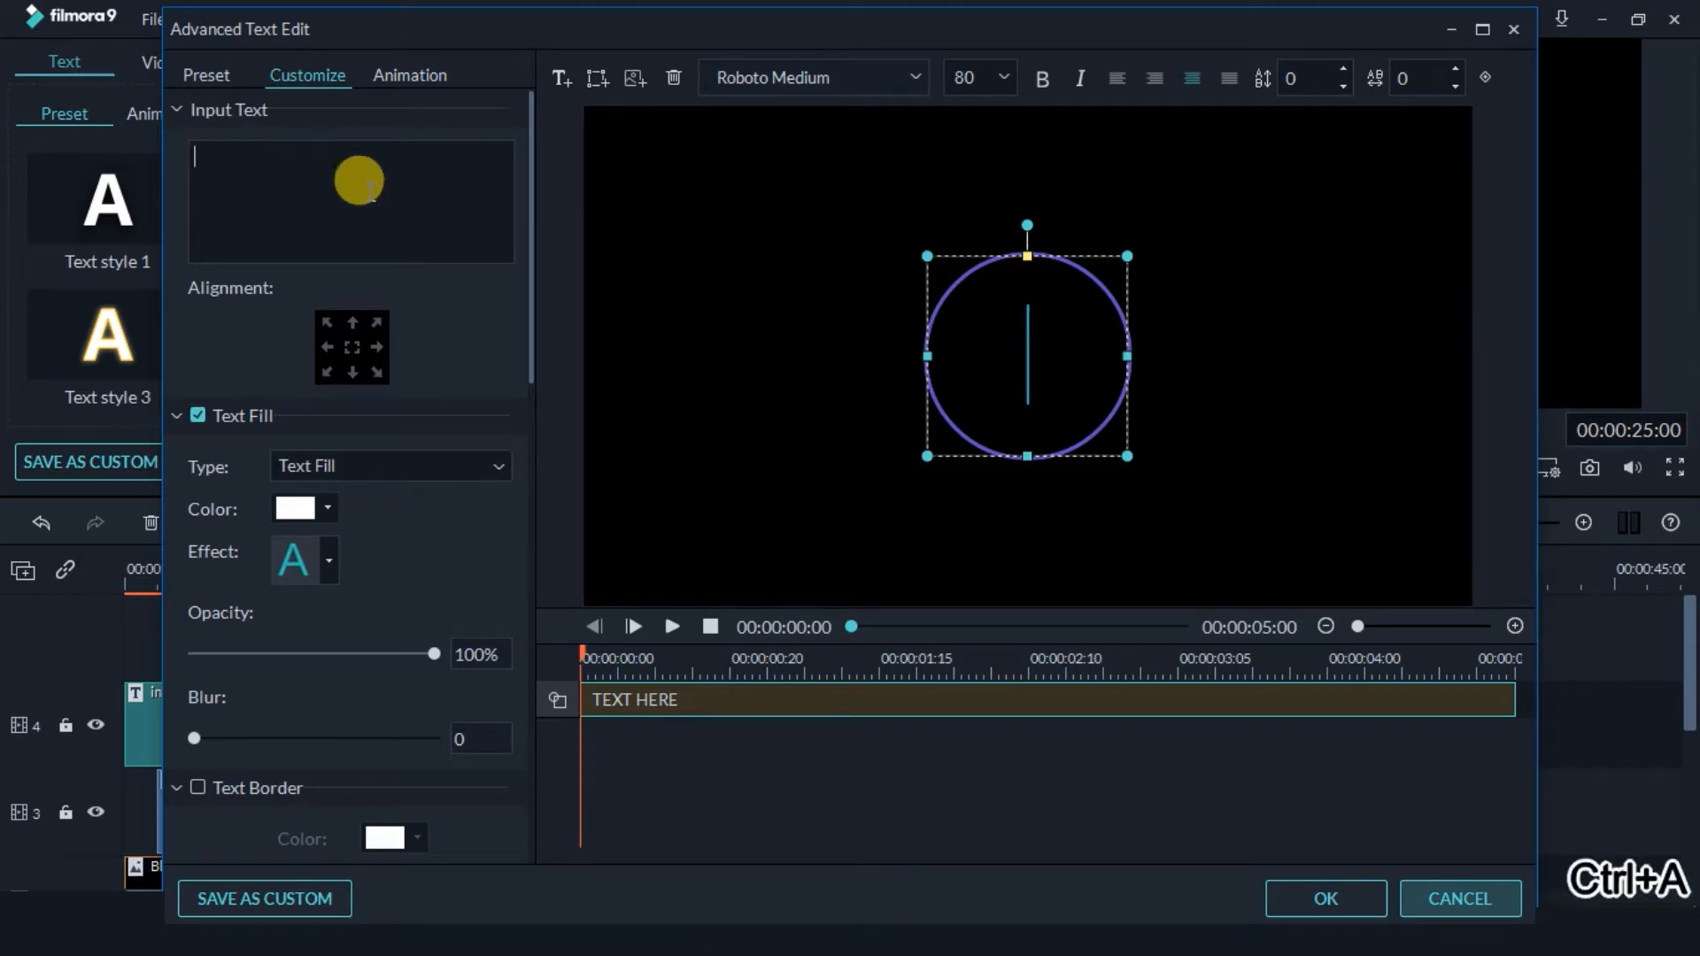
left_click(699, 327)
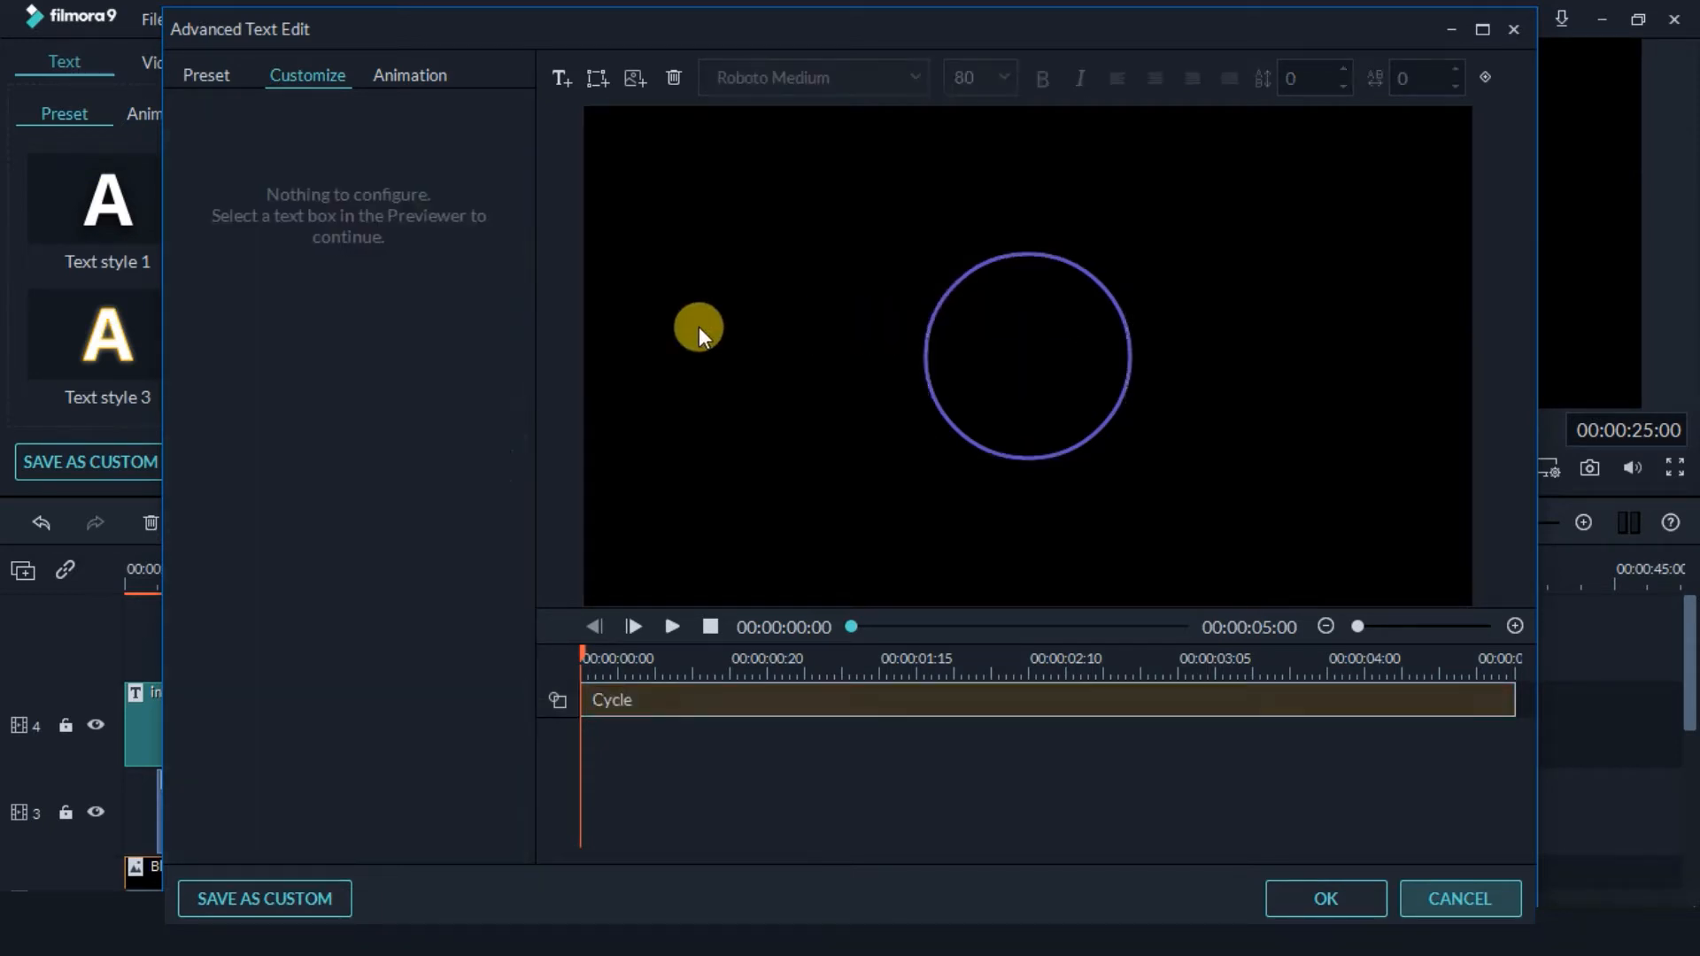
Add a second circle over the first one and delete its placeholder text.
left_click(596, 78)
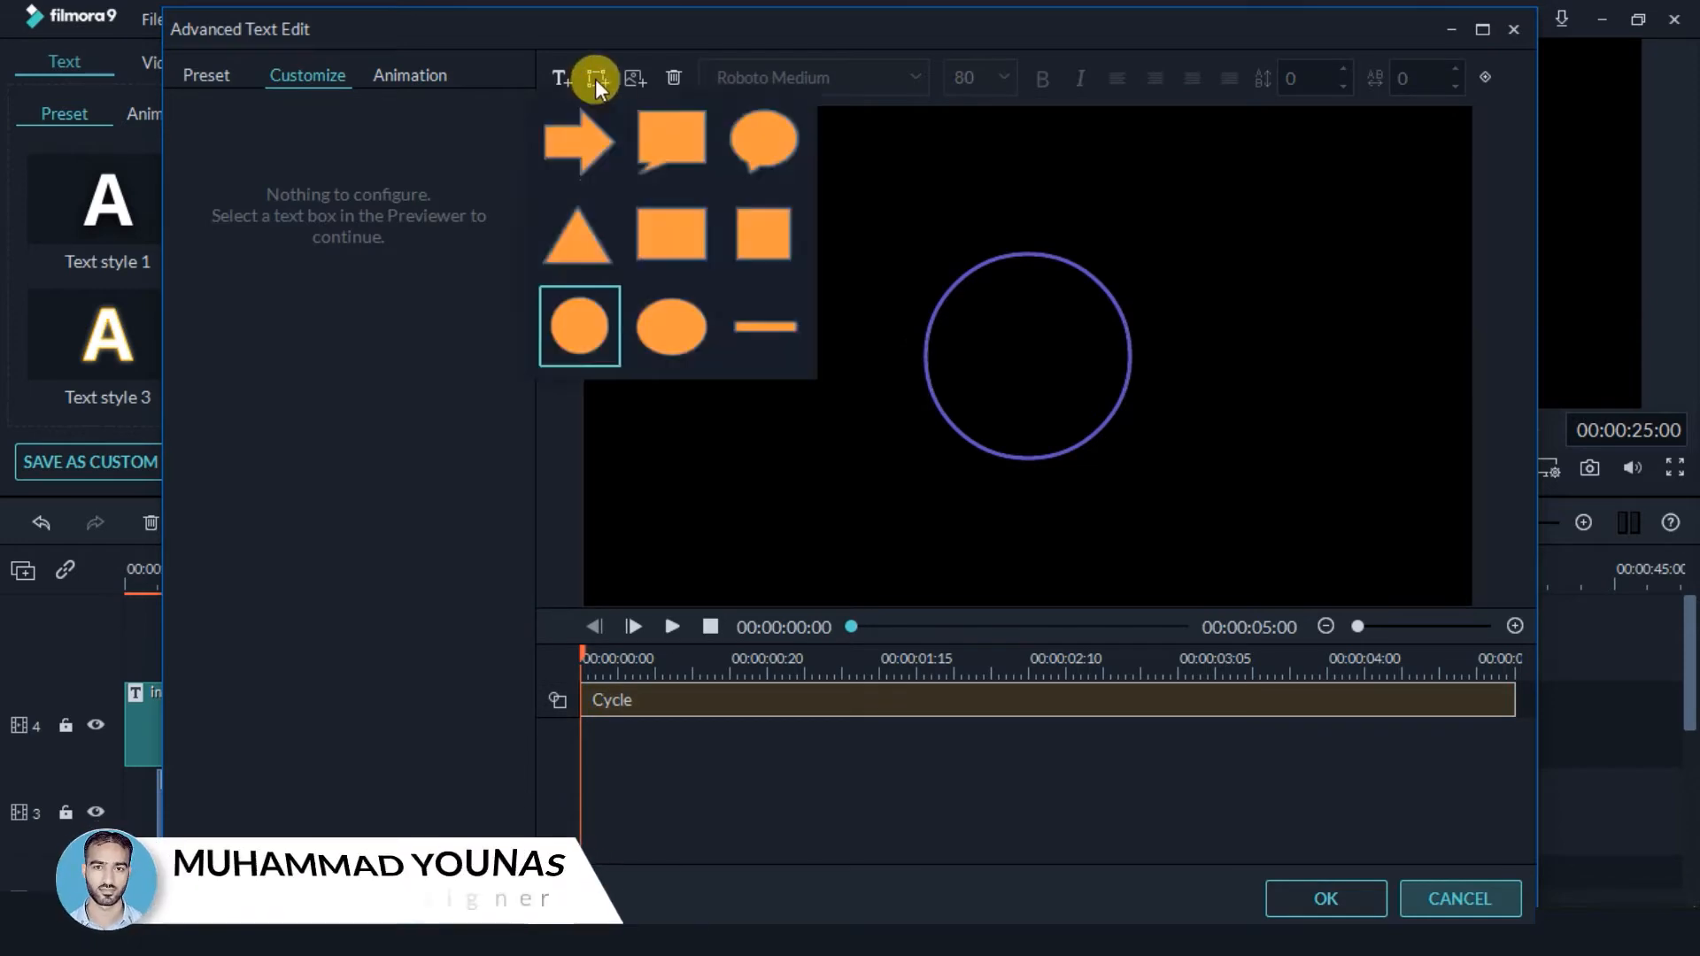
left_click(591, 333)
left_click_drag(296, 158, 24, 125)
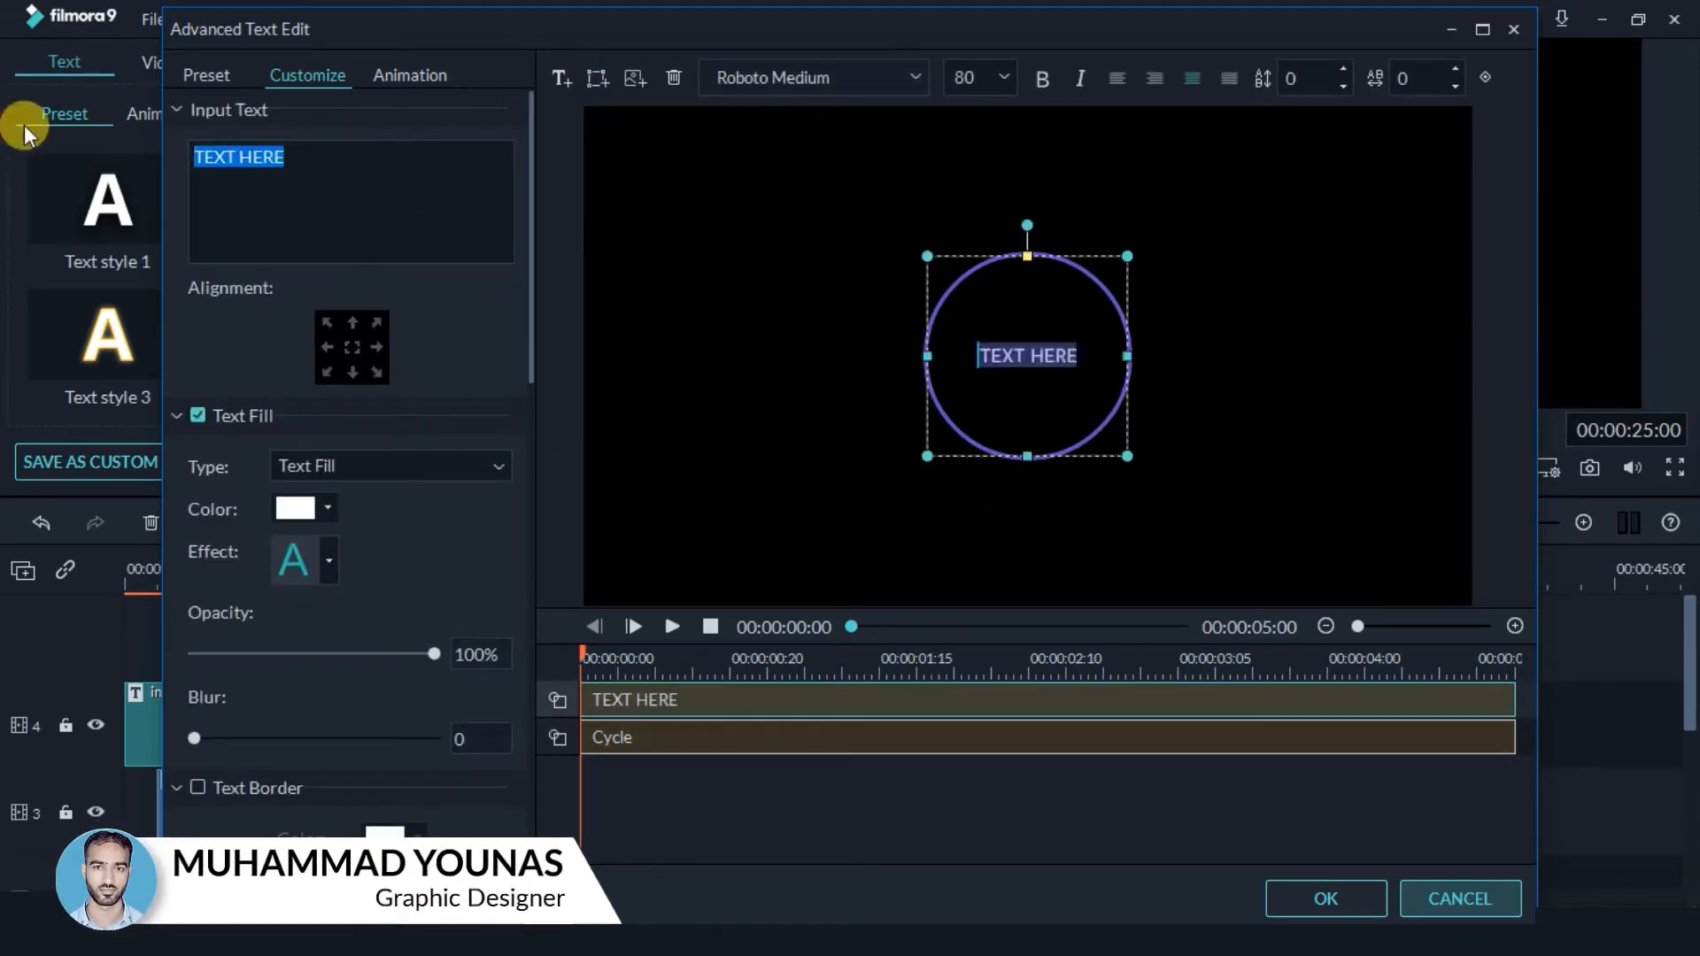
key("BackSpace")
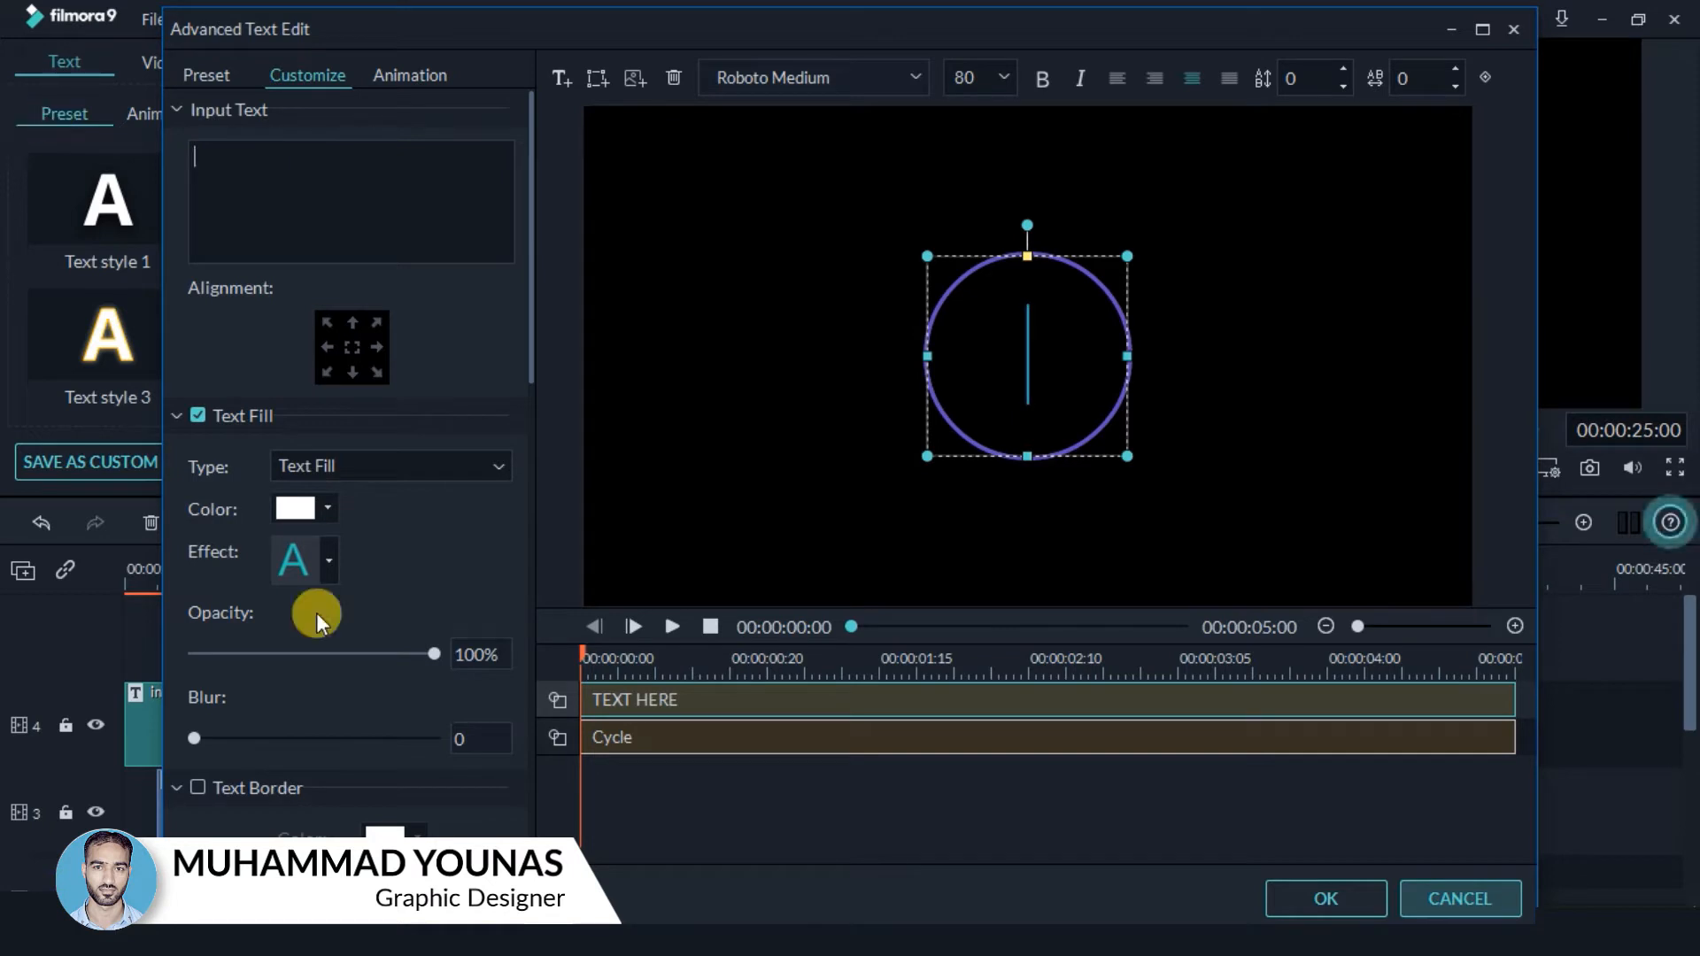
Set the second circle's border size to 0 and its white shape fill to 100% opacity.
left_click_drag(530, 349, 531, 837)
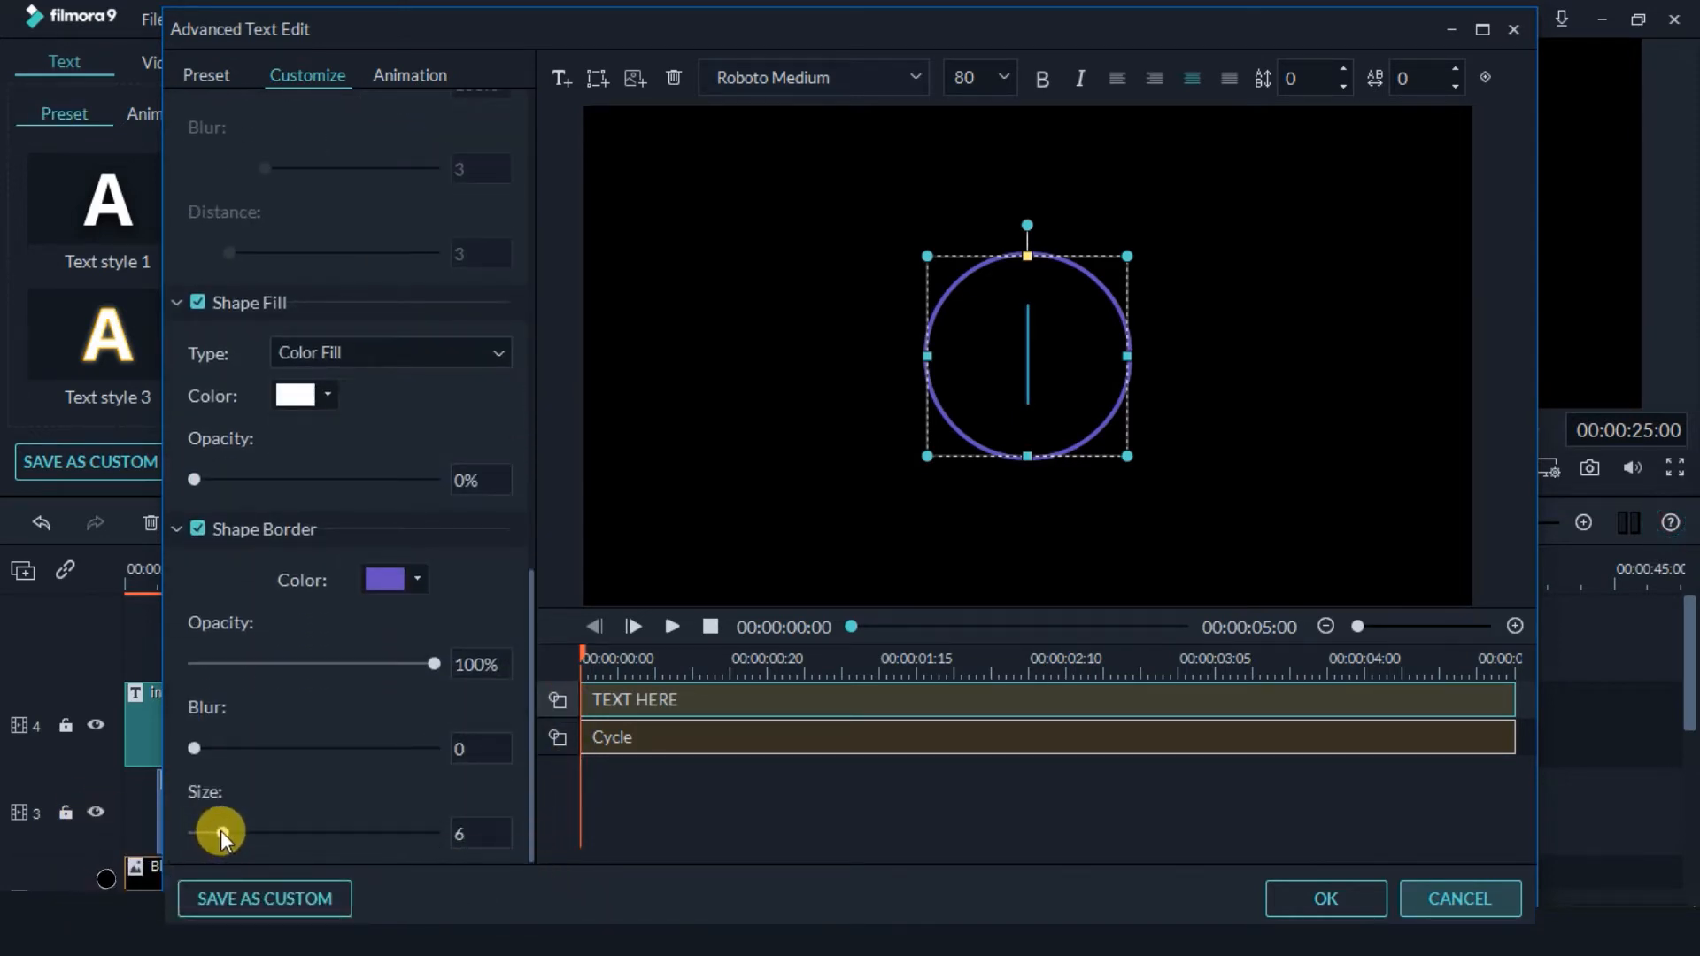
left_click_drag(217, 832, 144, 828)
scroll(454, 608, "up", 1)
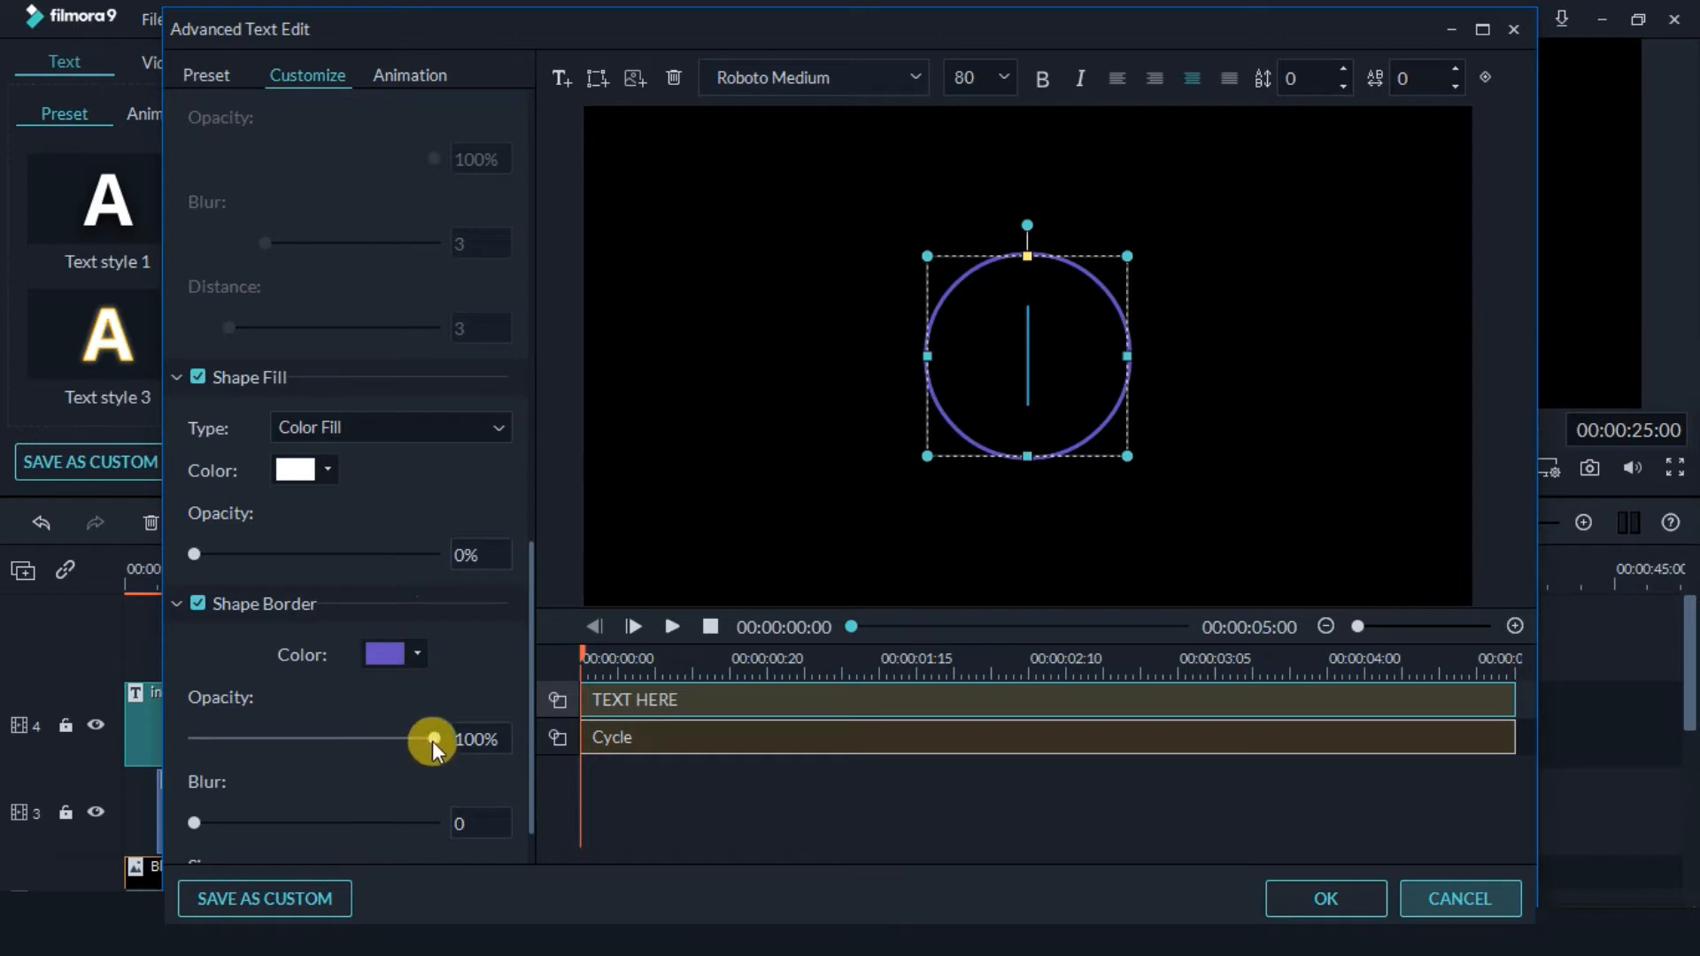
scroll(184, 673, "up", 2)
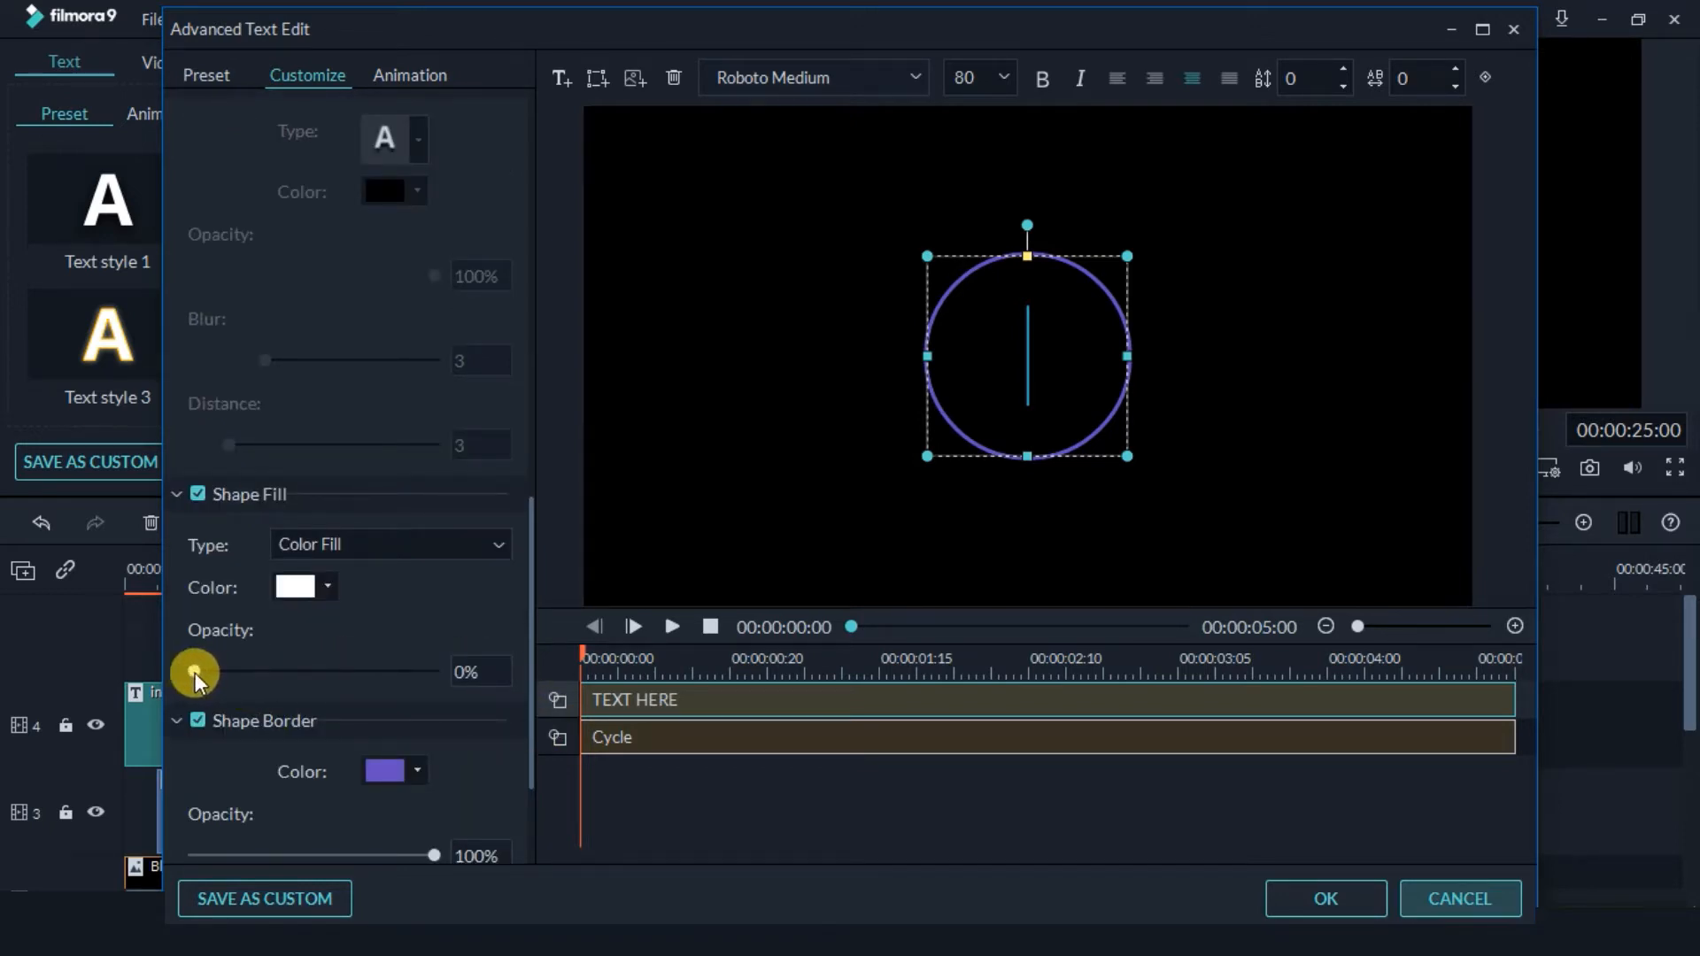
left_click_drag(195, 672, 472, 689)
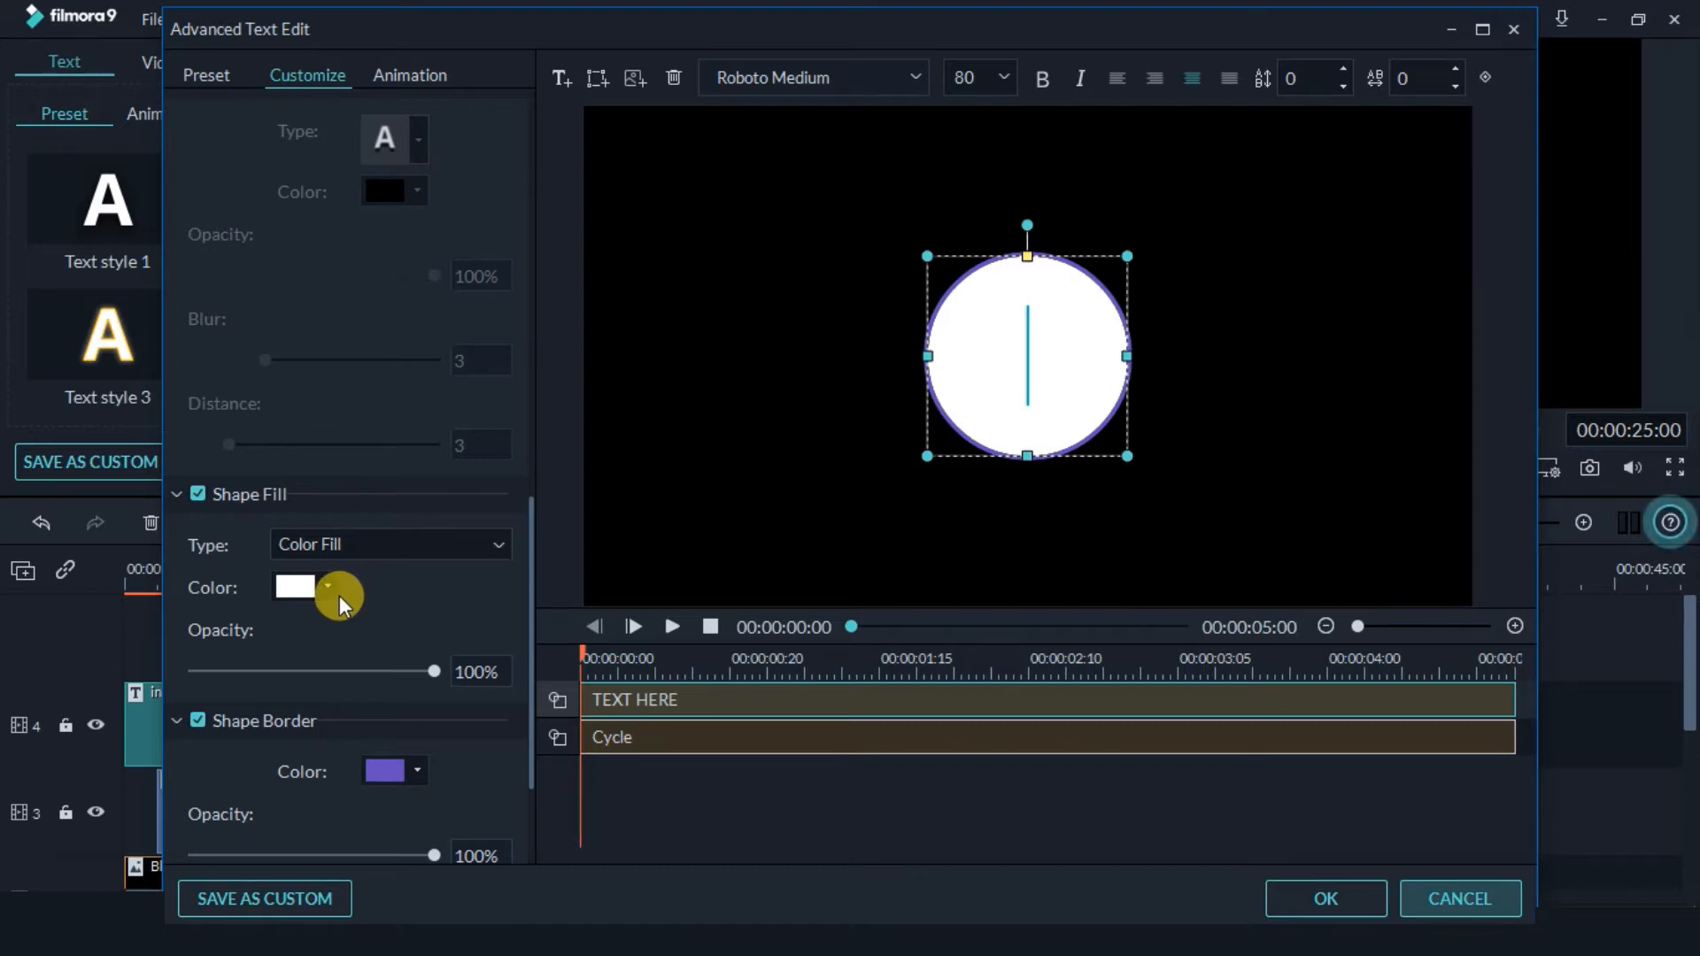
Shrink the white circle and nudge it so it sits centred inside the purple ring.
left_click(1123, 253)
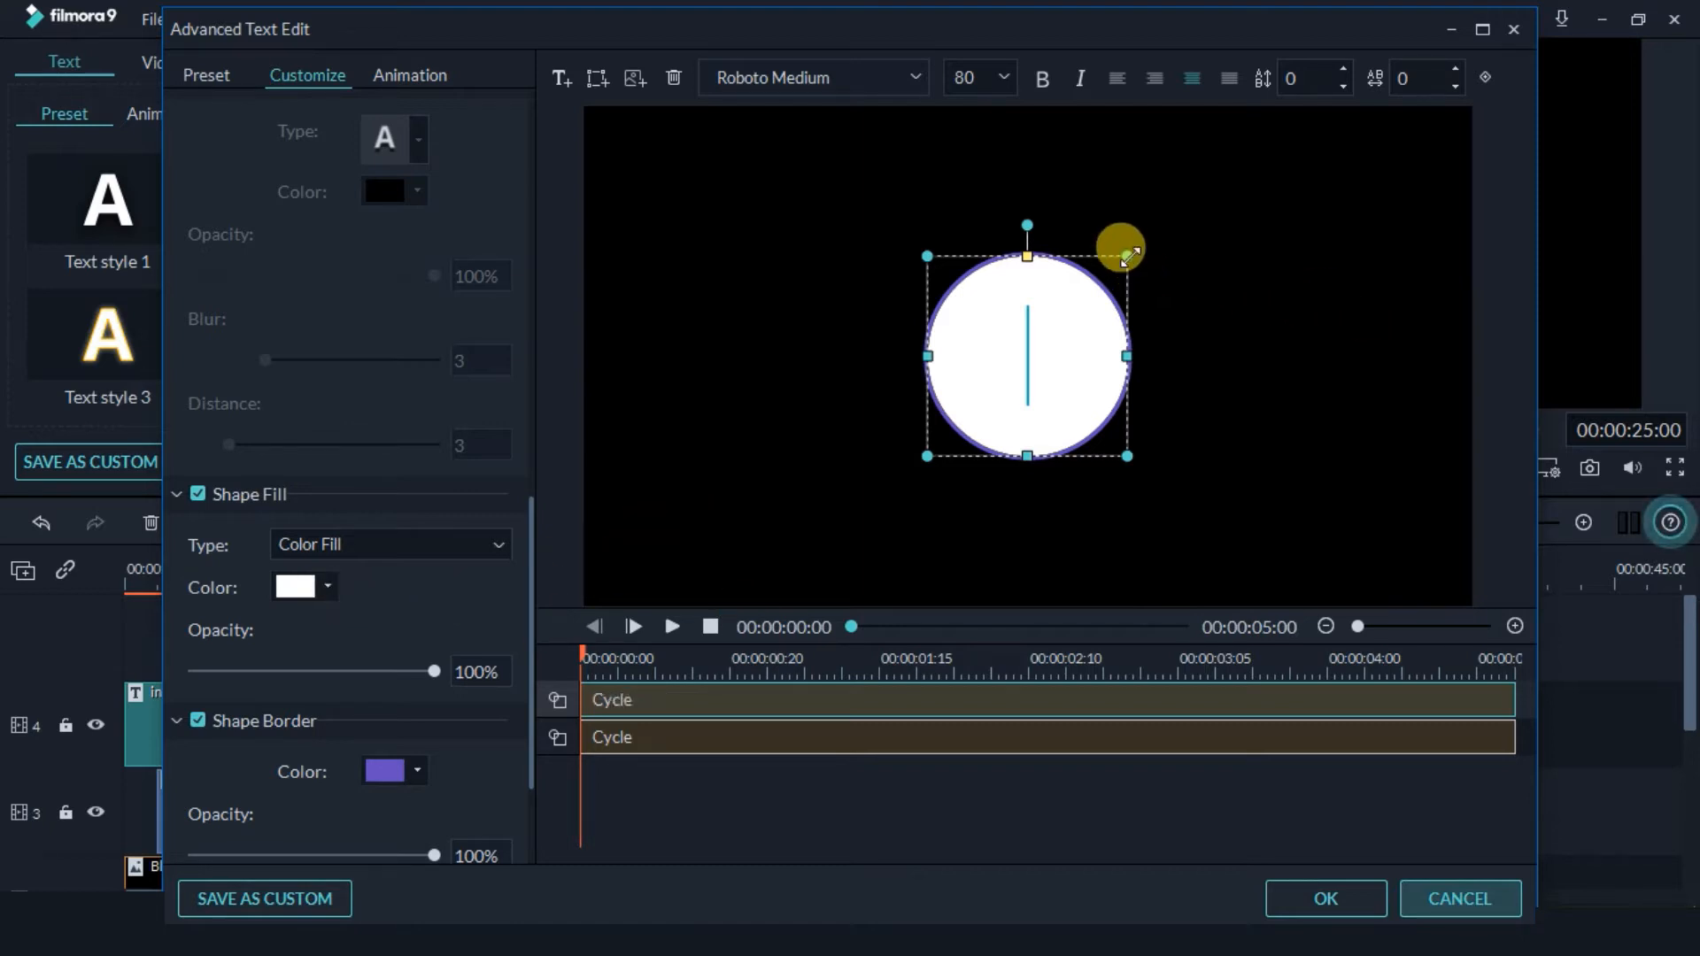
left_click_drag(1123, 252, 1113, 269)
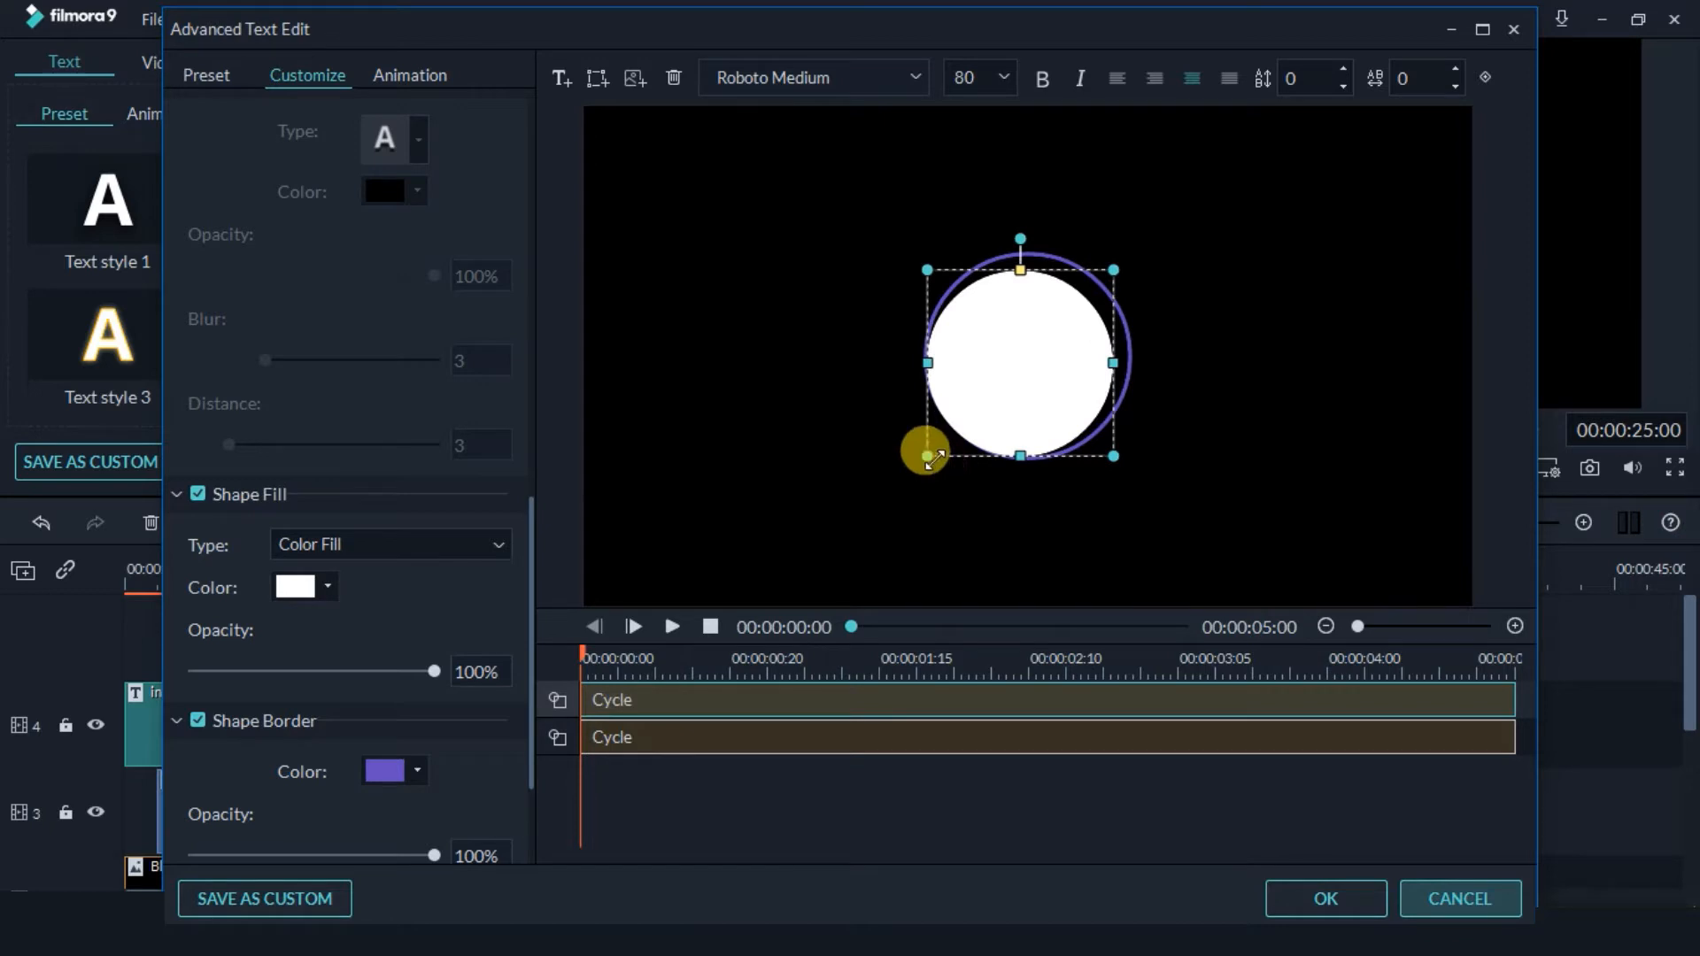
left_click_drag(927, 455, 937, 446)
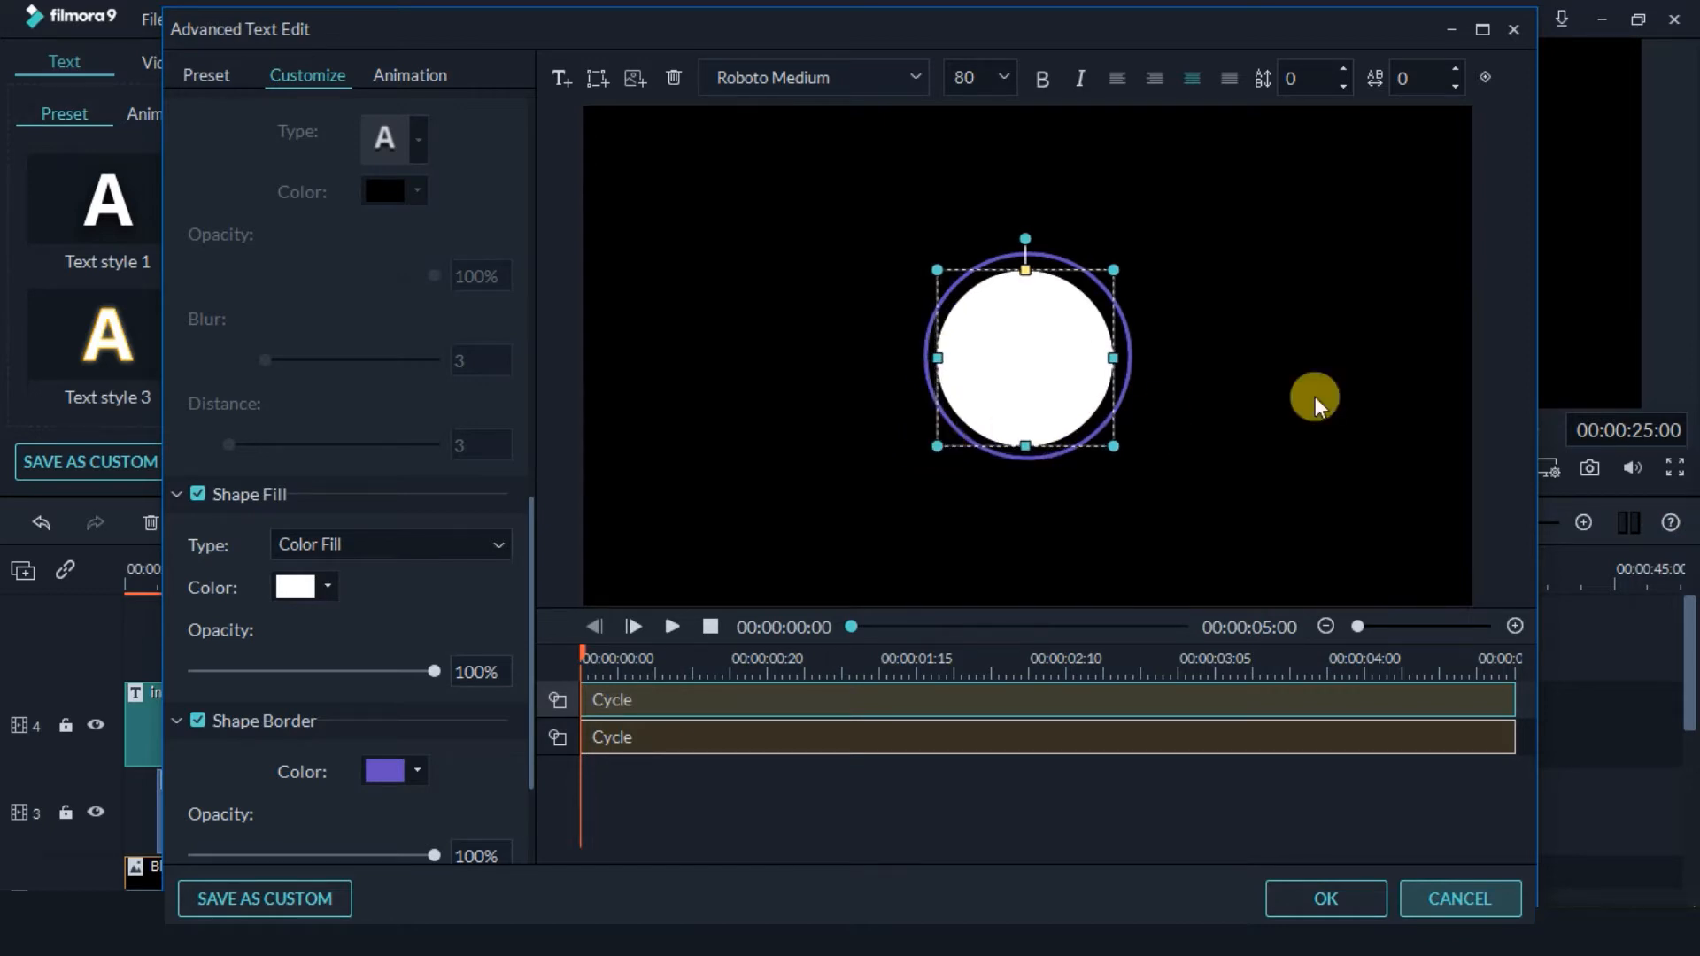
key("Right")
key("Right")
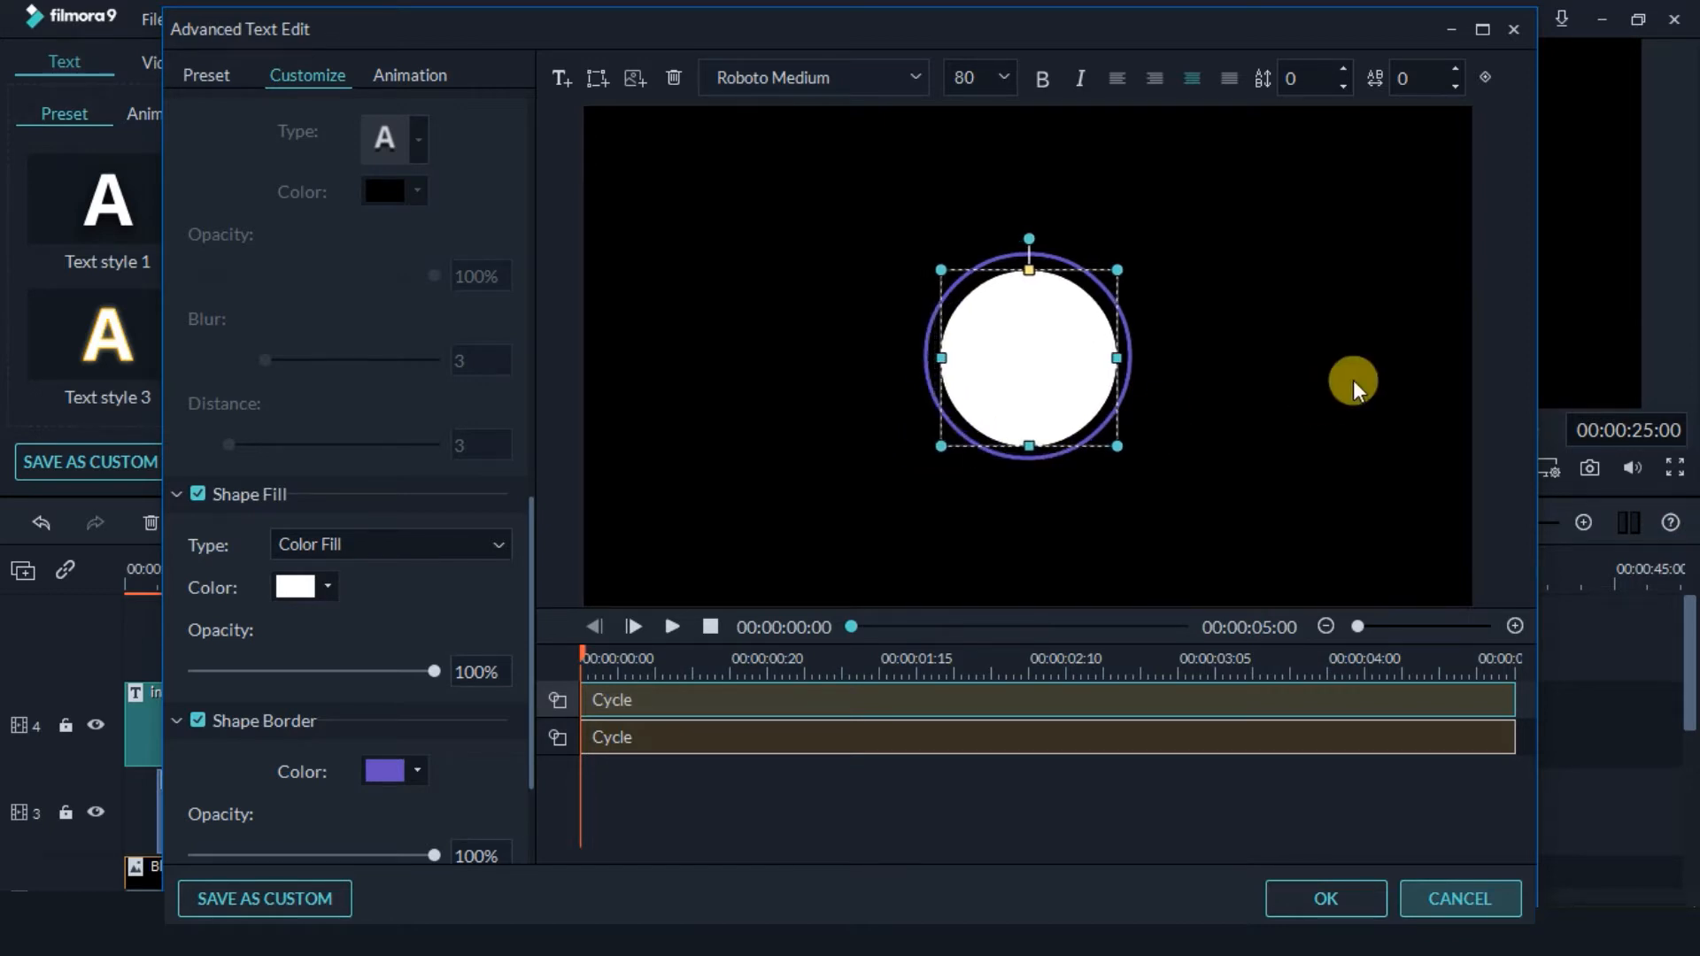
key("Up")
left_click(1350, 381)
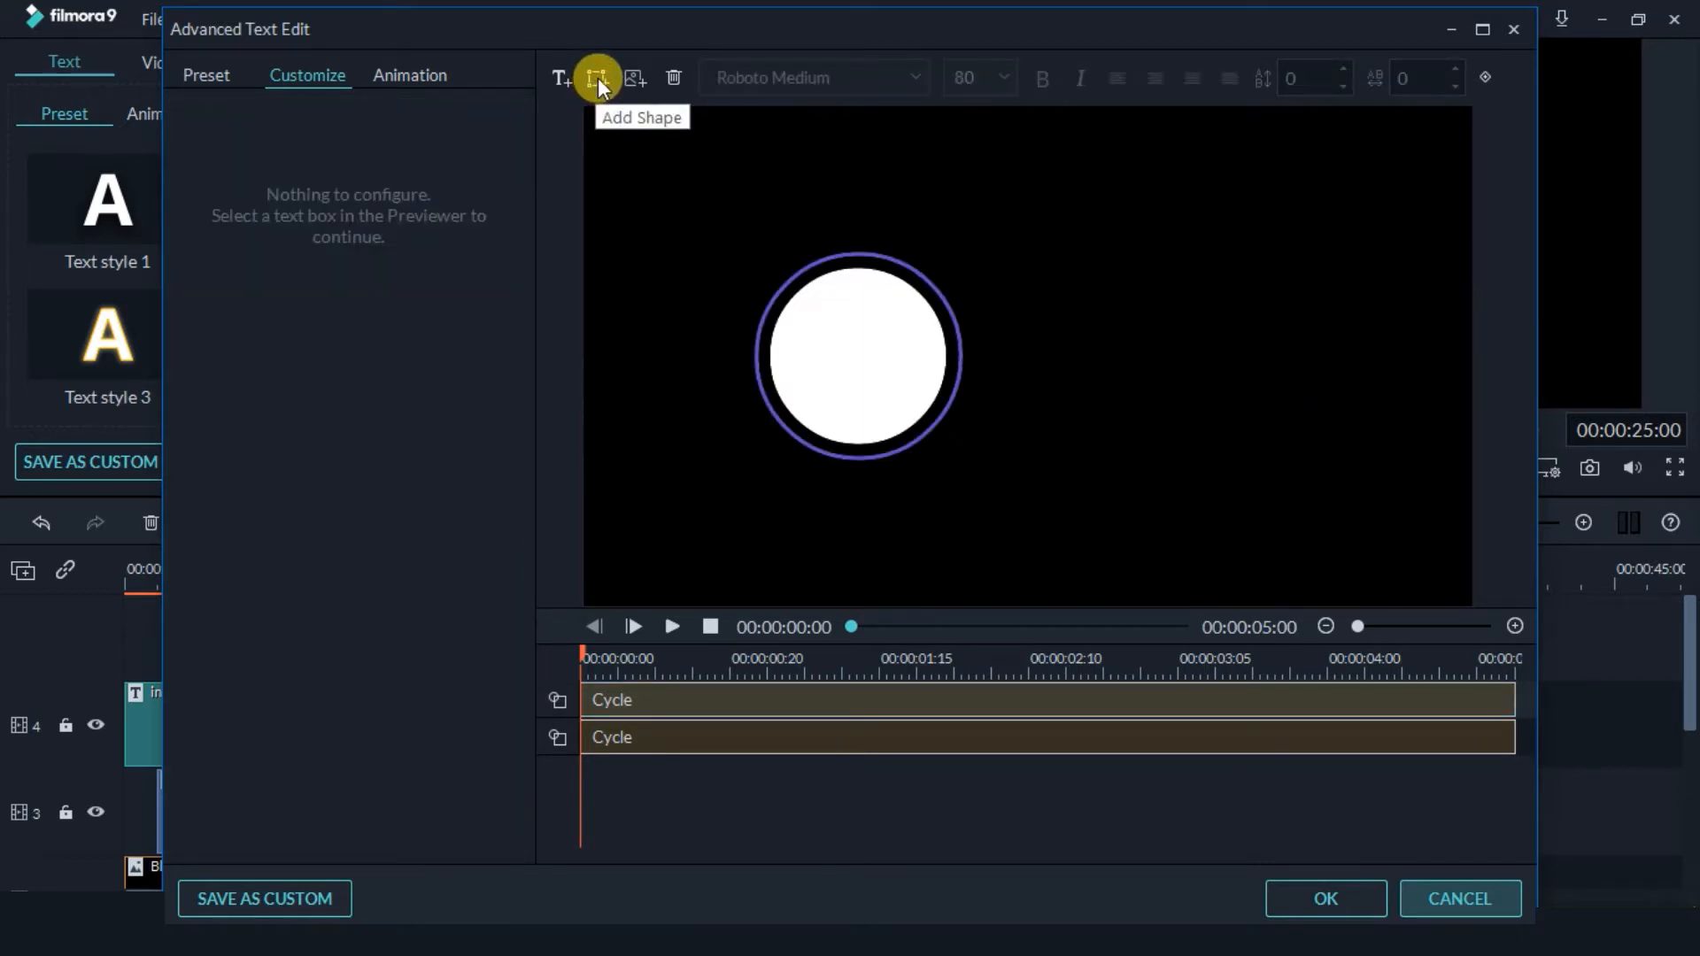
Add a rectangle beside the circles, fully round its ends and extend its left edge over the white circle.
left_click(595, 77)
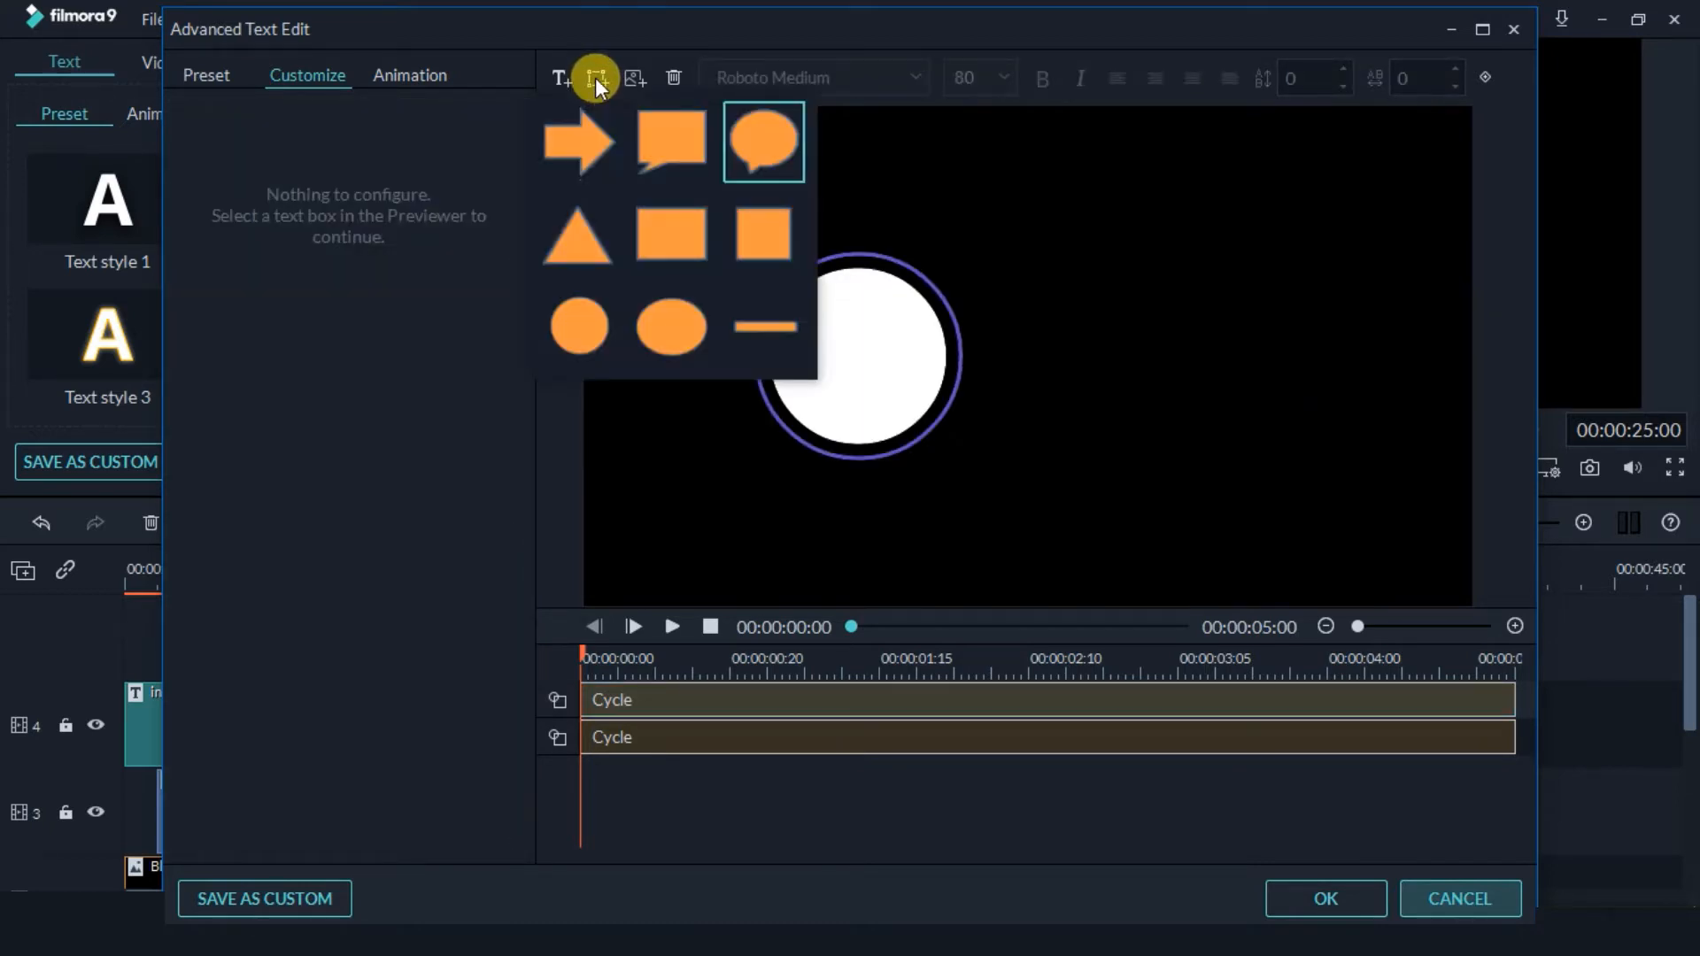
left_click(677, 239)
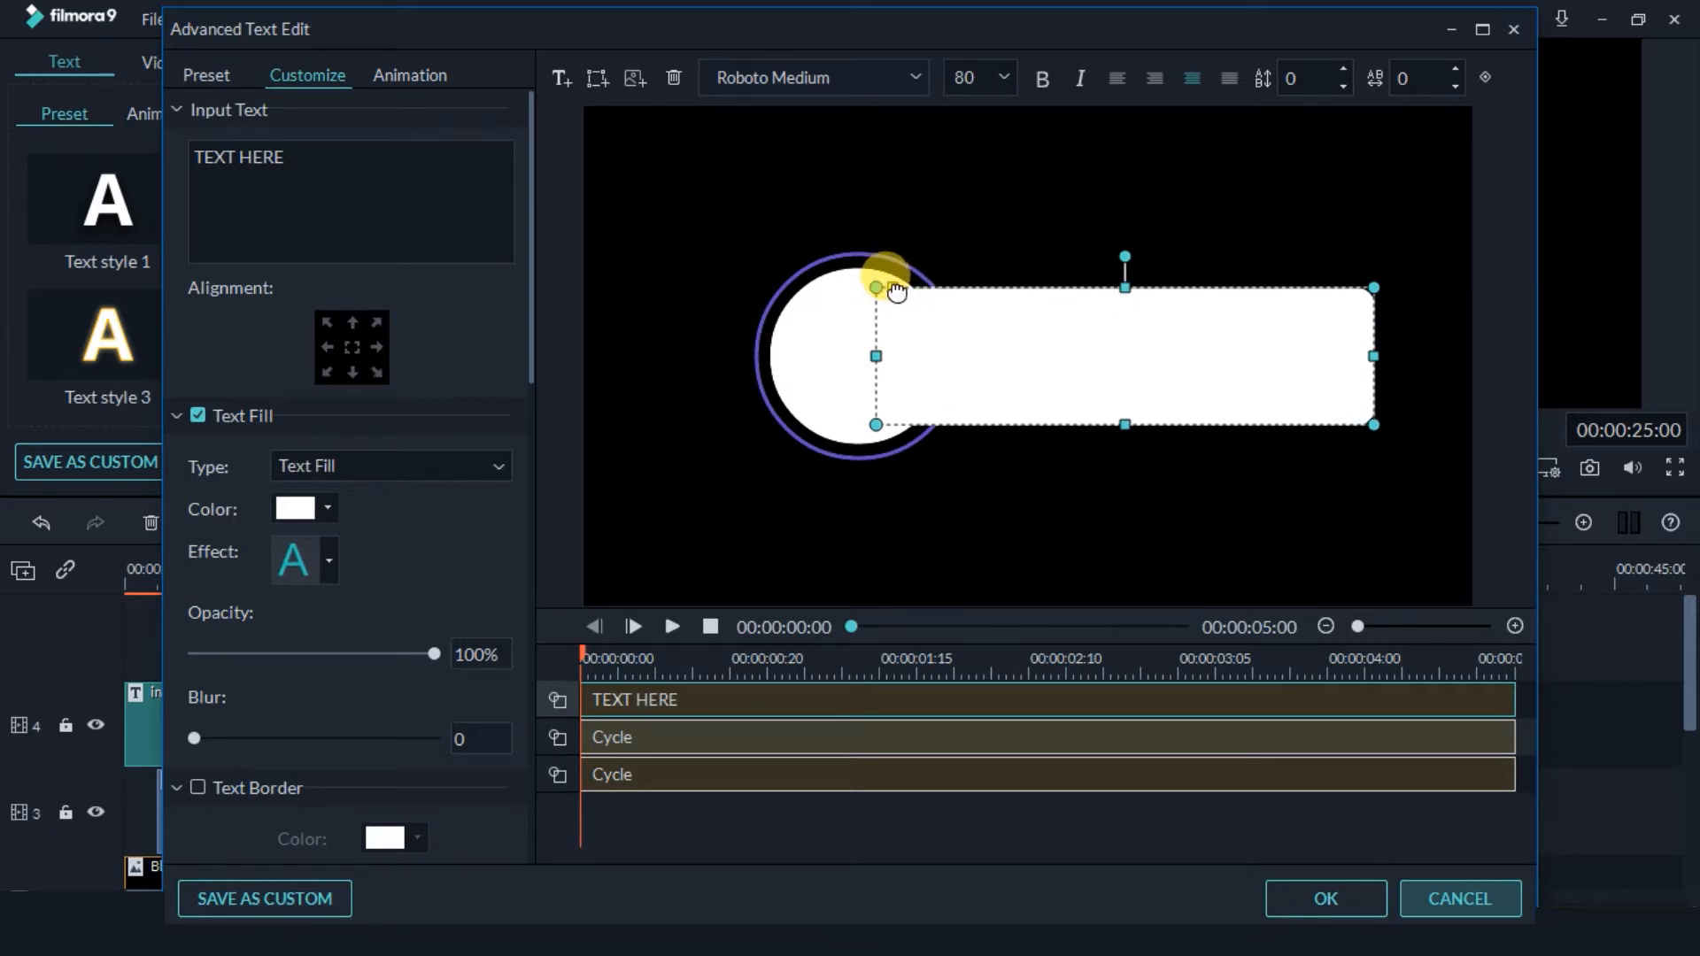
left_click_drag(897, 293, 990, 290)
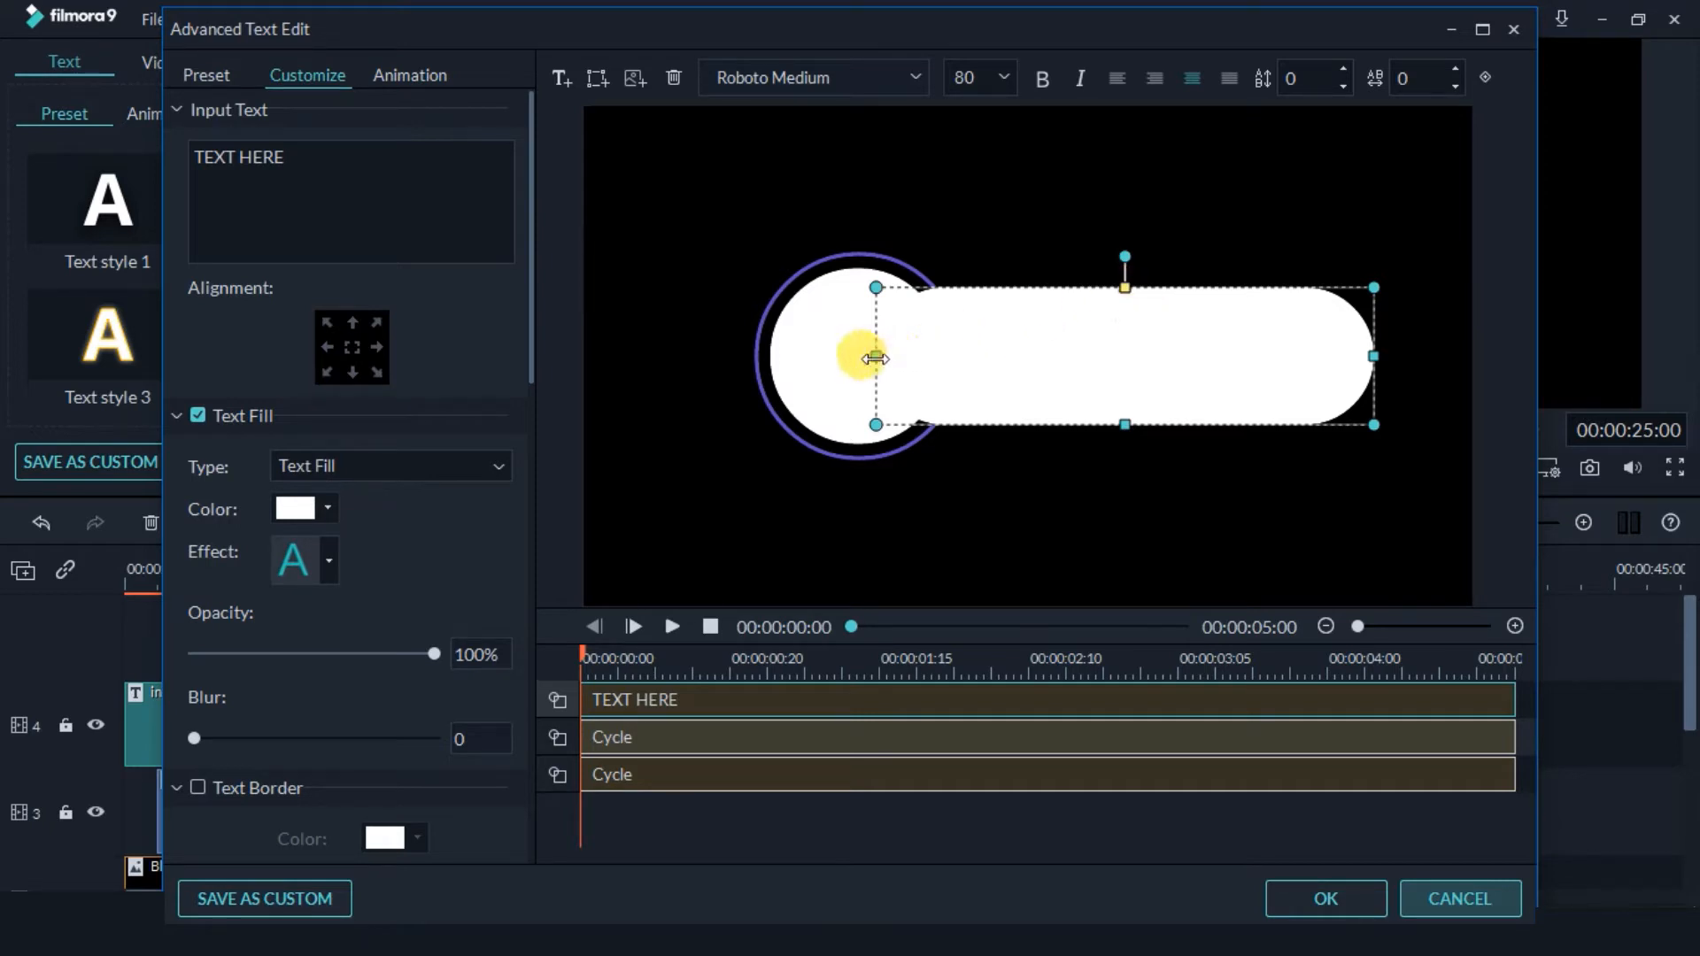
left_click_drag(875, 356, 838, 356)
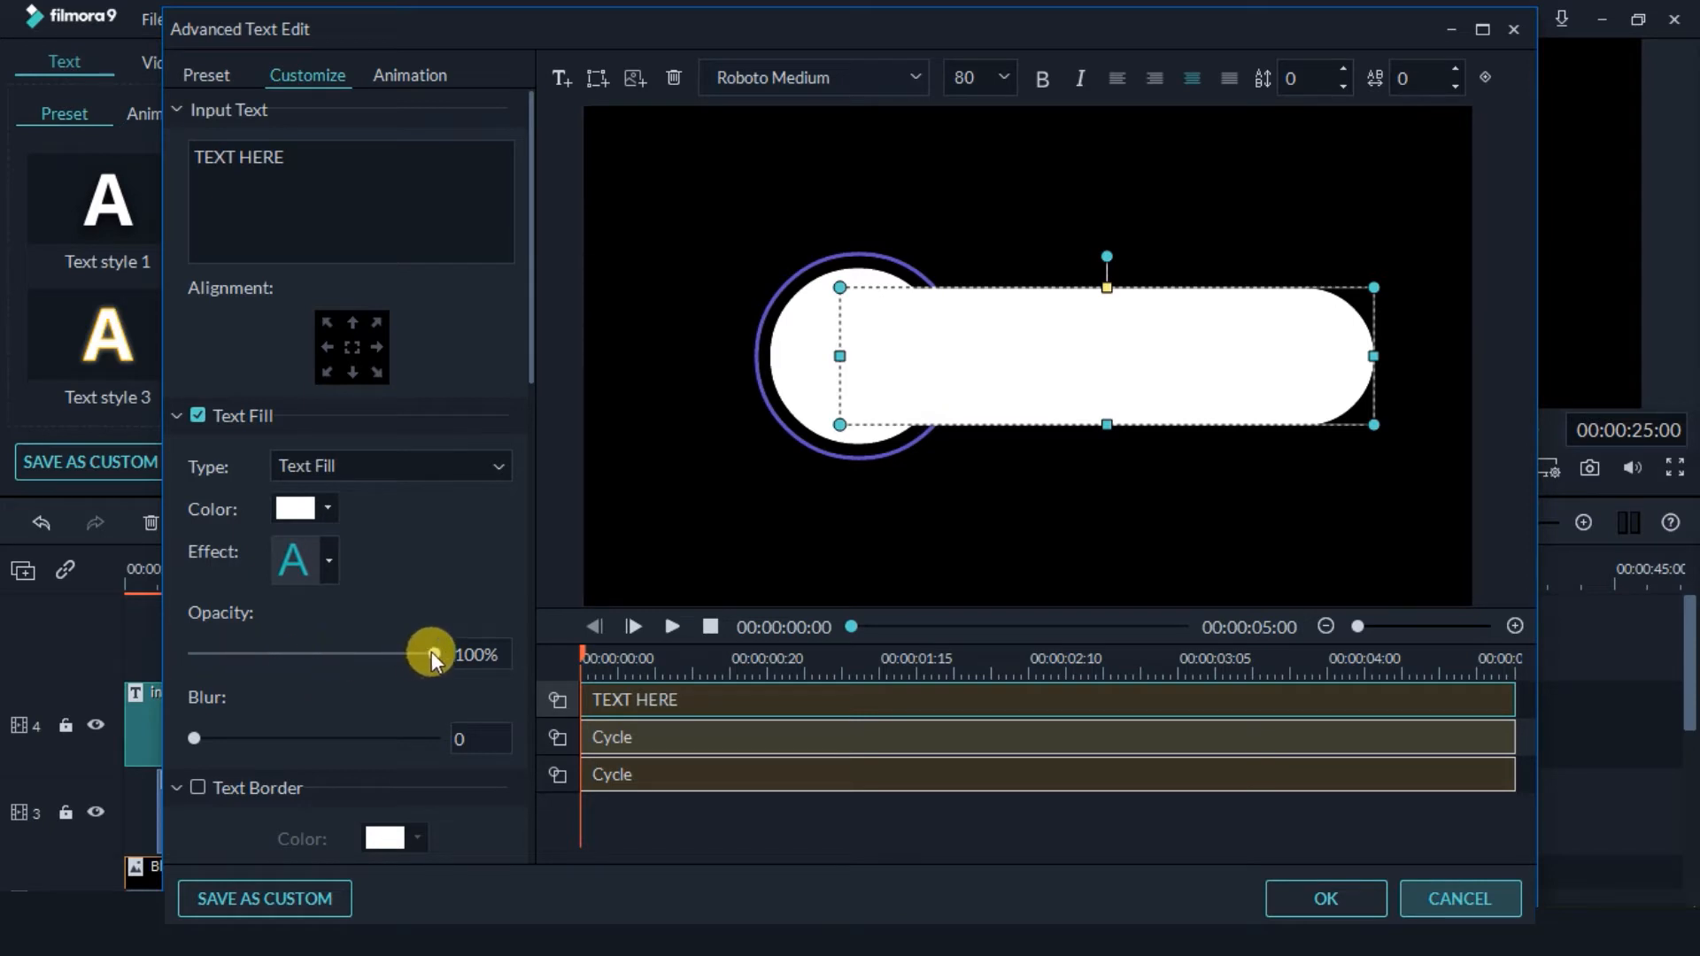
Set the rounded rectangle's text opacity to 0% and turn the shape into an unfilled purple outline.
left_click_drag(432, 653, 173, 655)
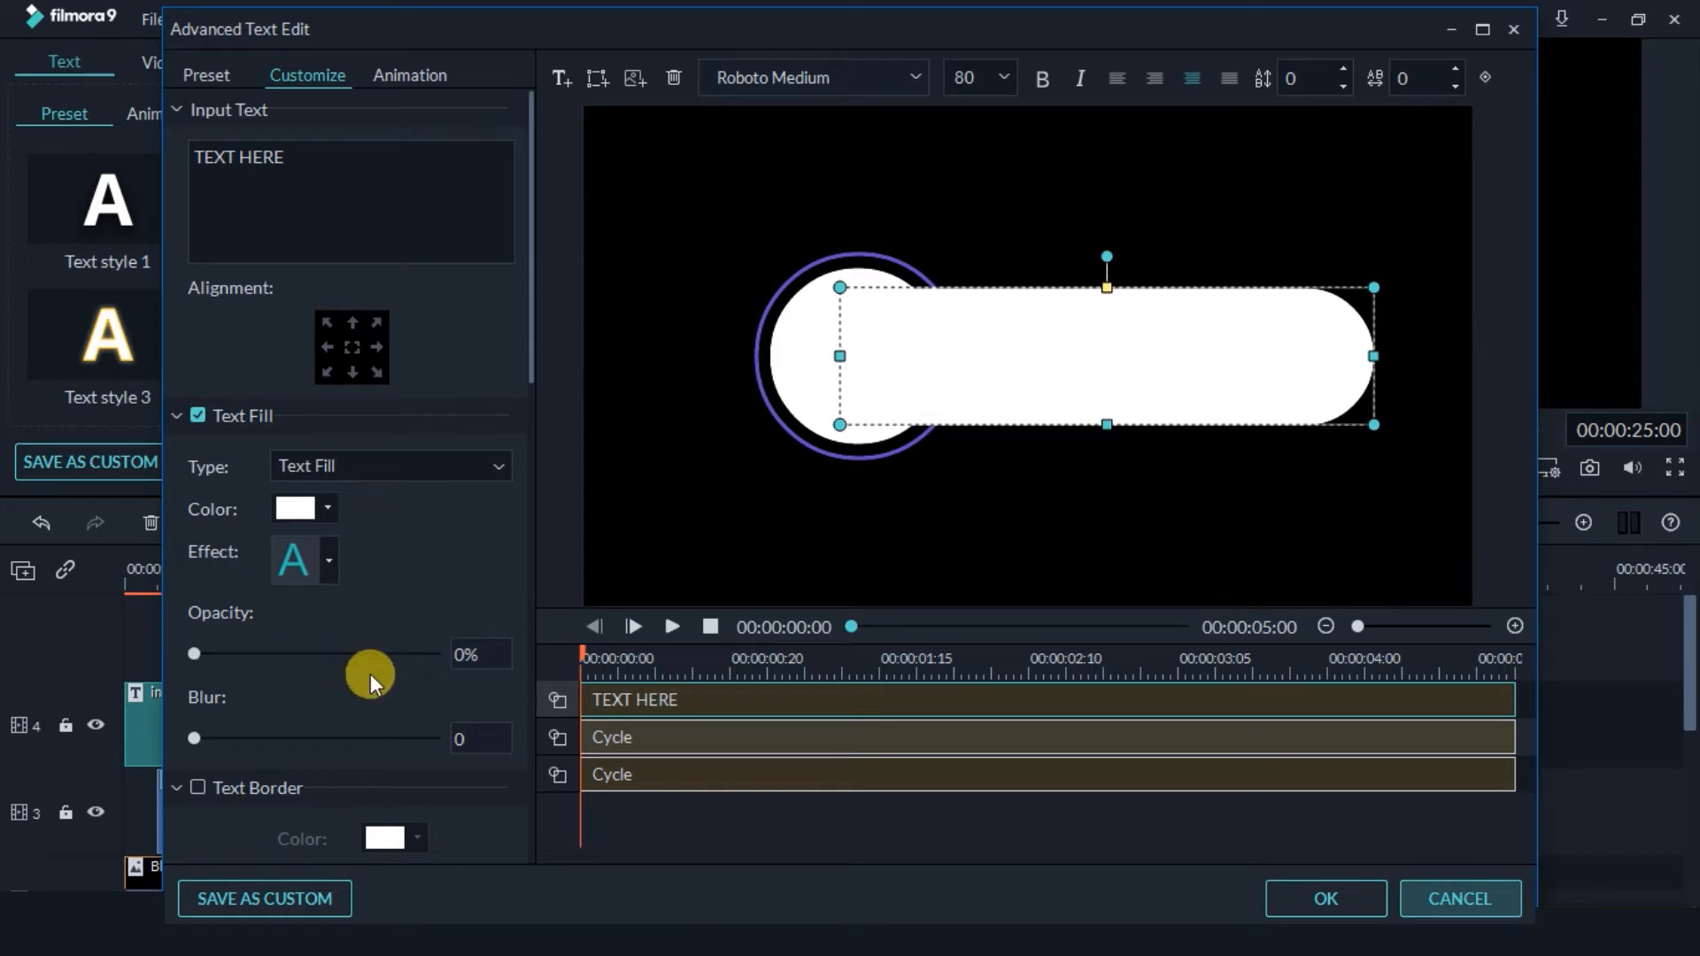
scroll(370, 677, "down", 10)
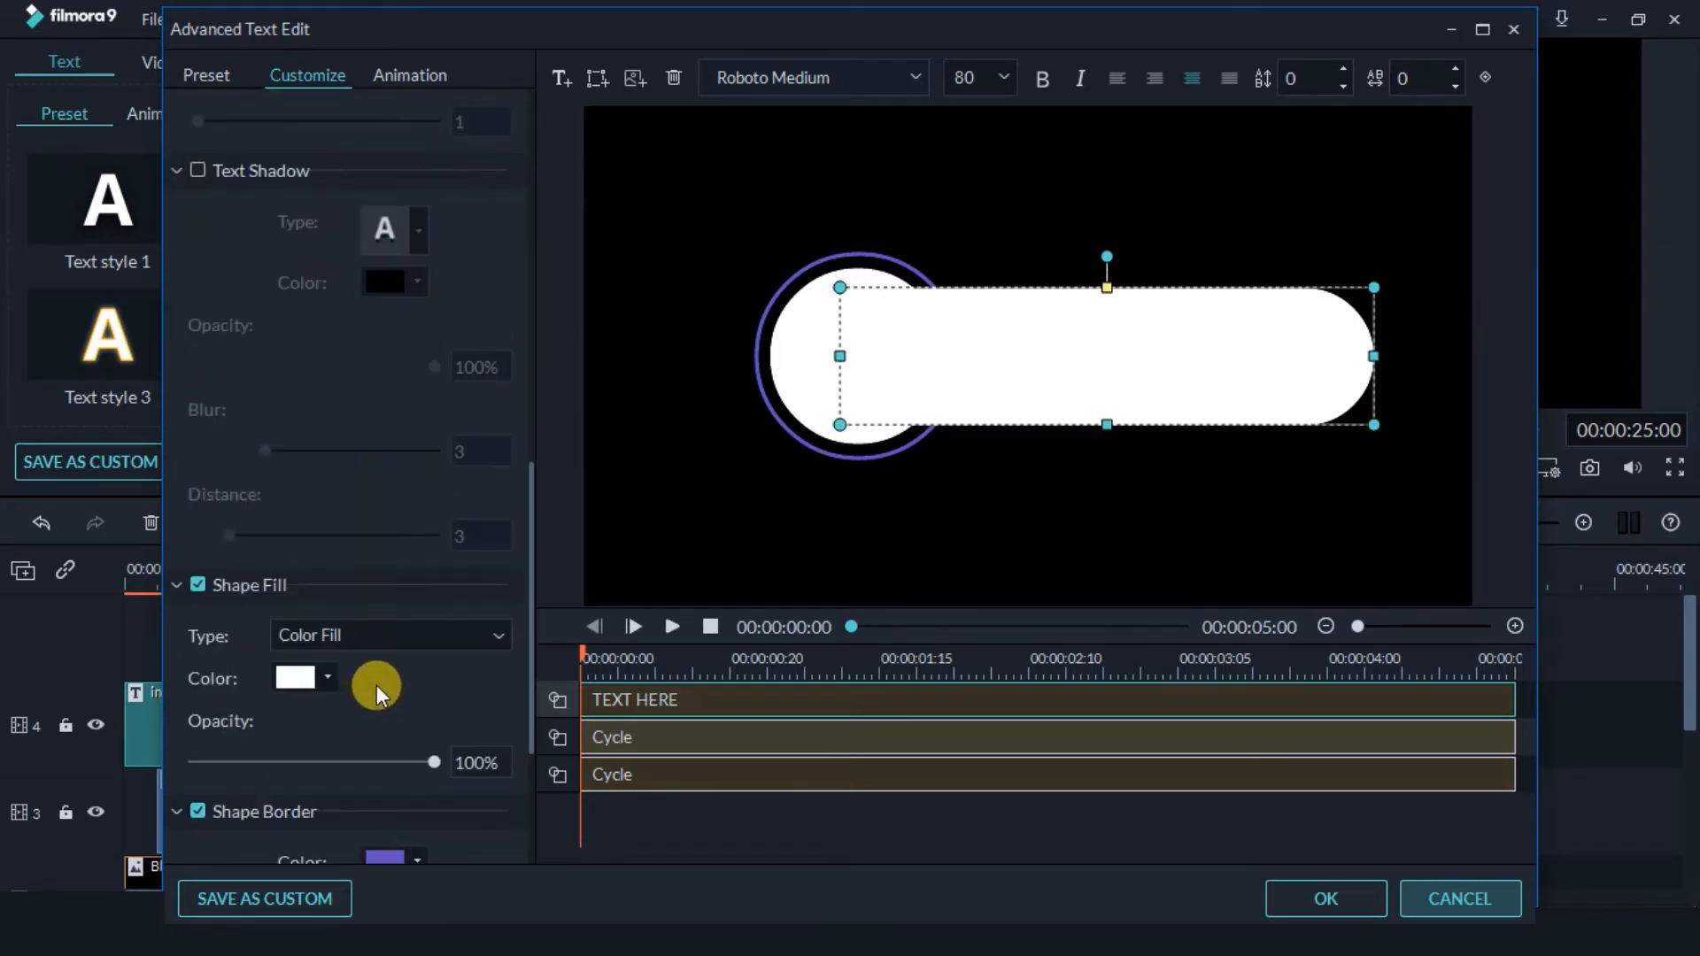
left_click_drag(530, 711, 533, 858)
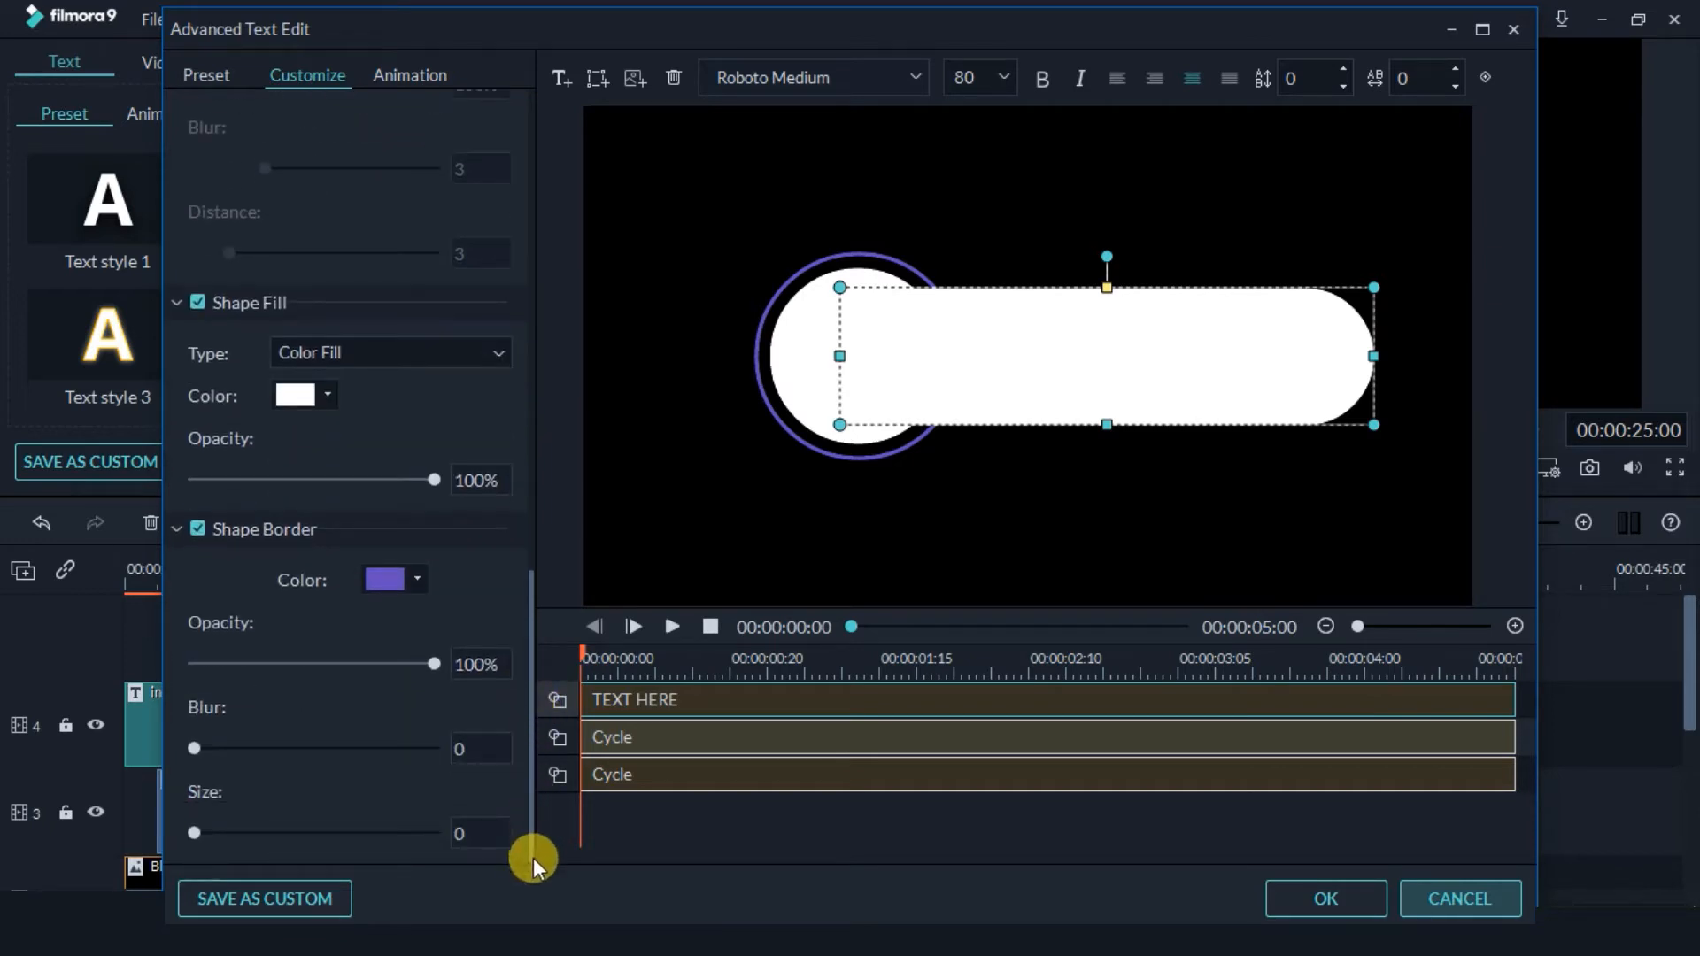
left_click_drag(191, 836, 229, 836)
left_click(1061, 285)
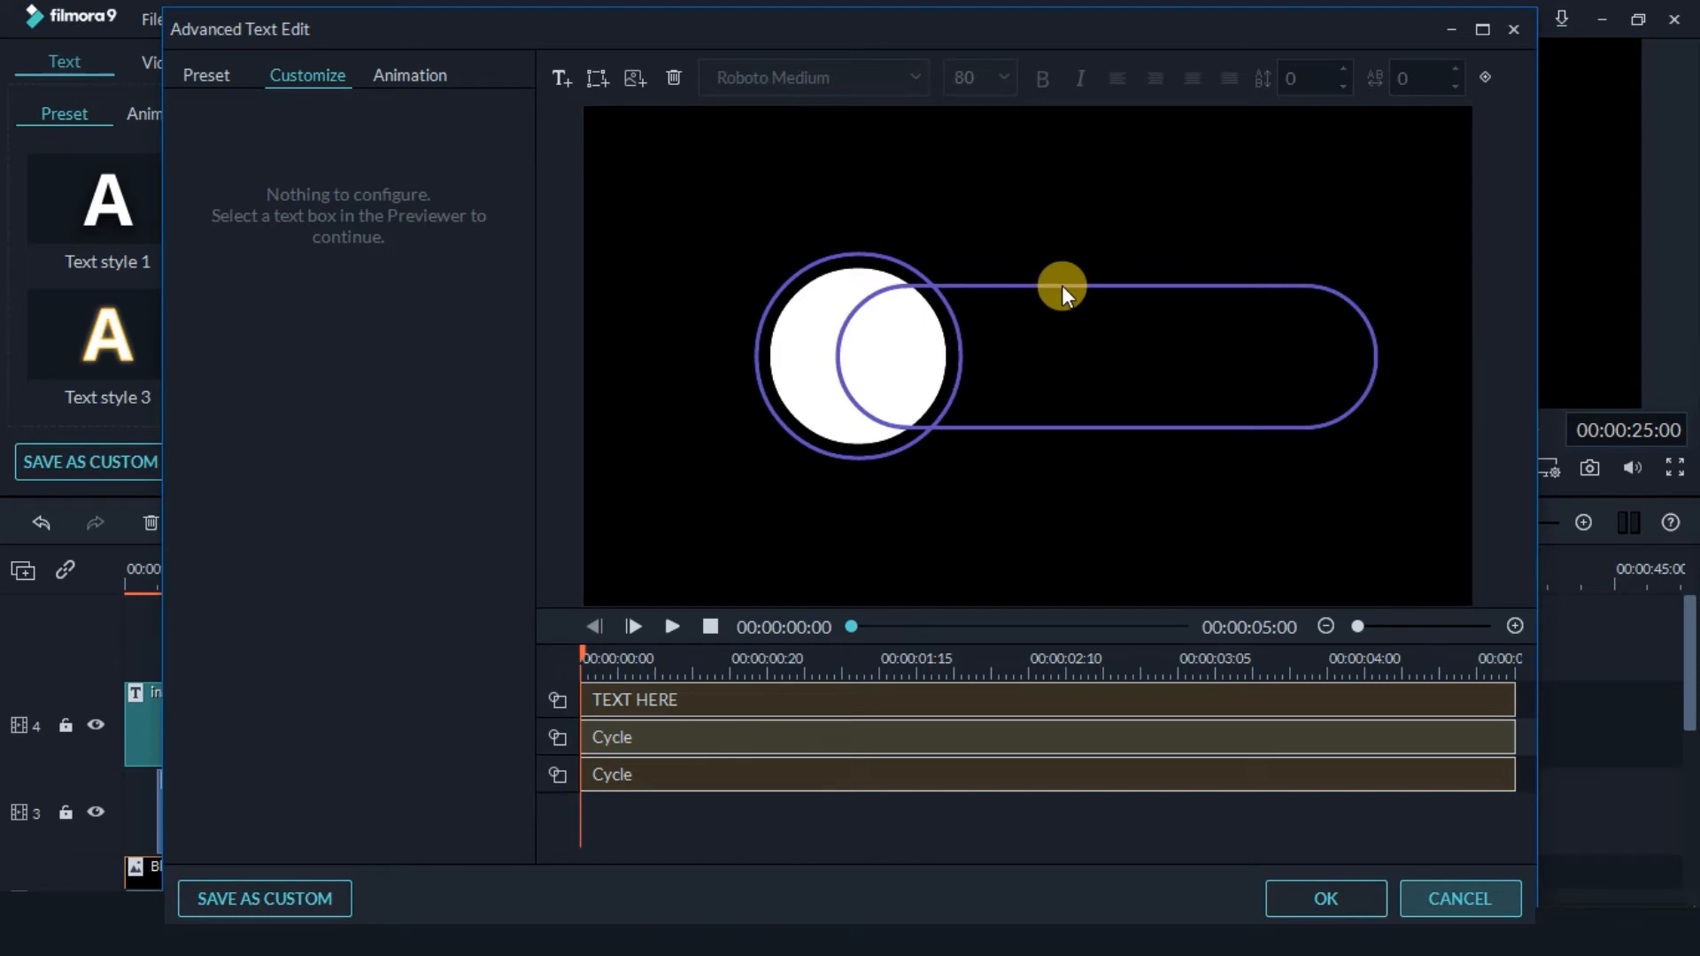
left_click(607, 701)
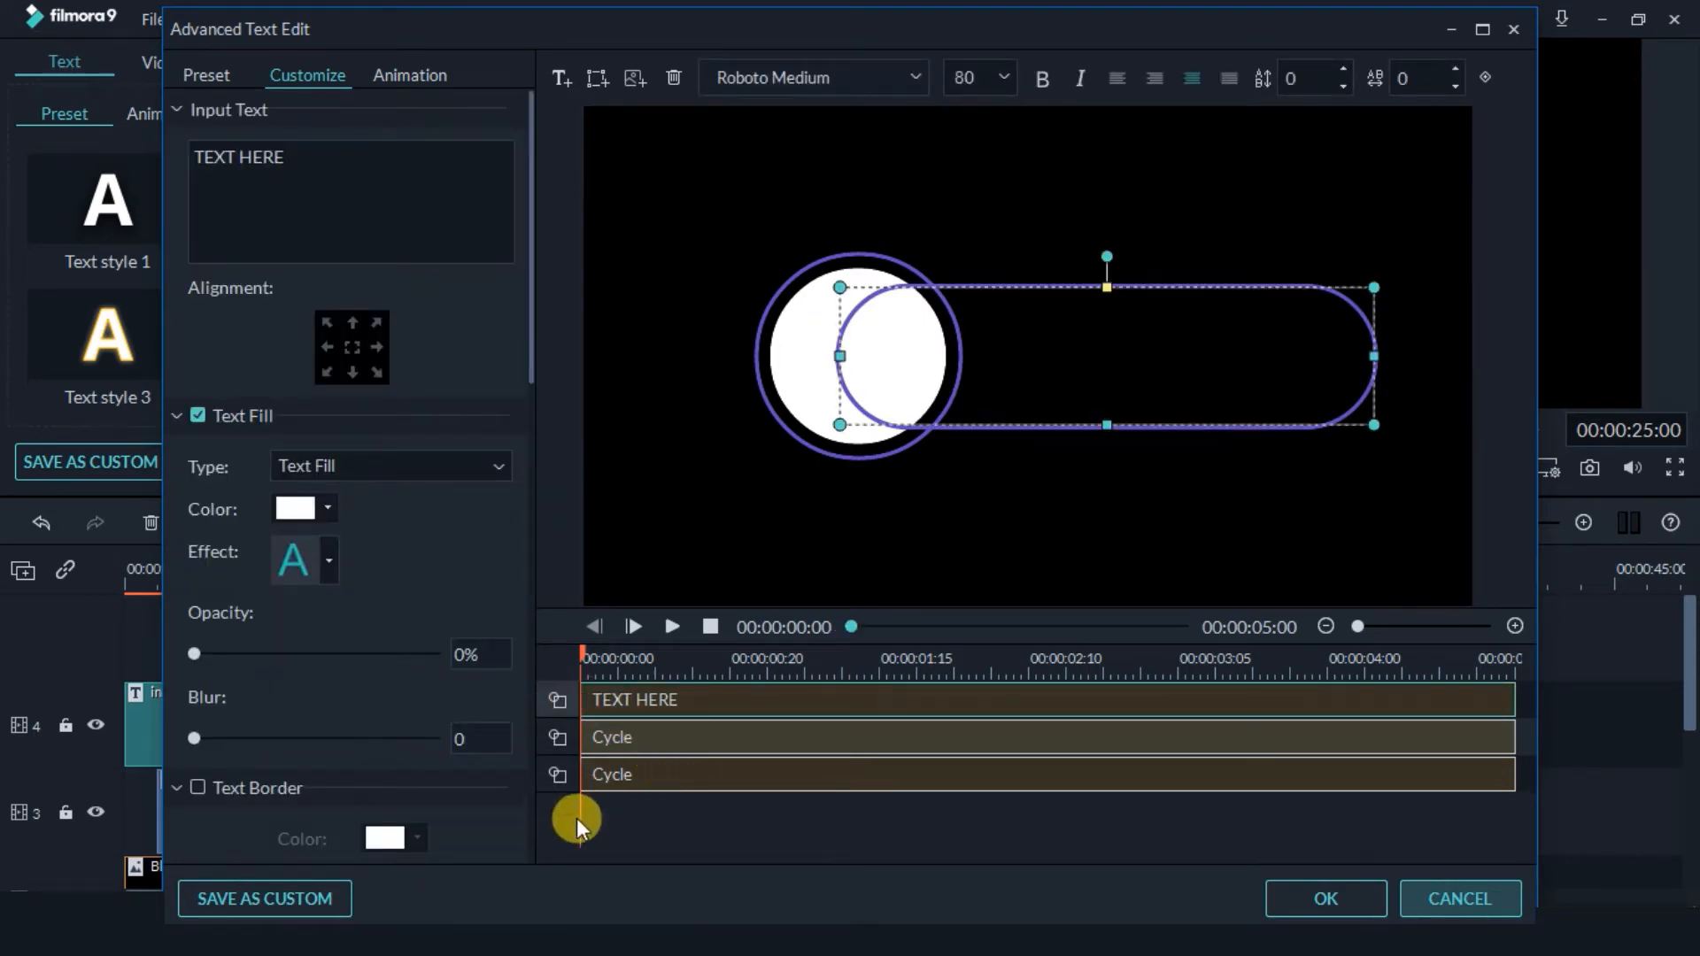
Move the rounded rectangle behind both circles and delete its placeholder text.
left_click(1485, 76)
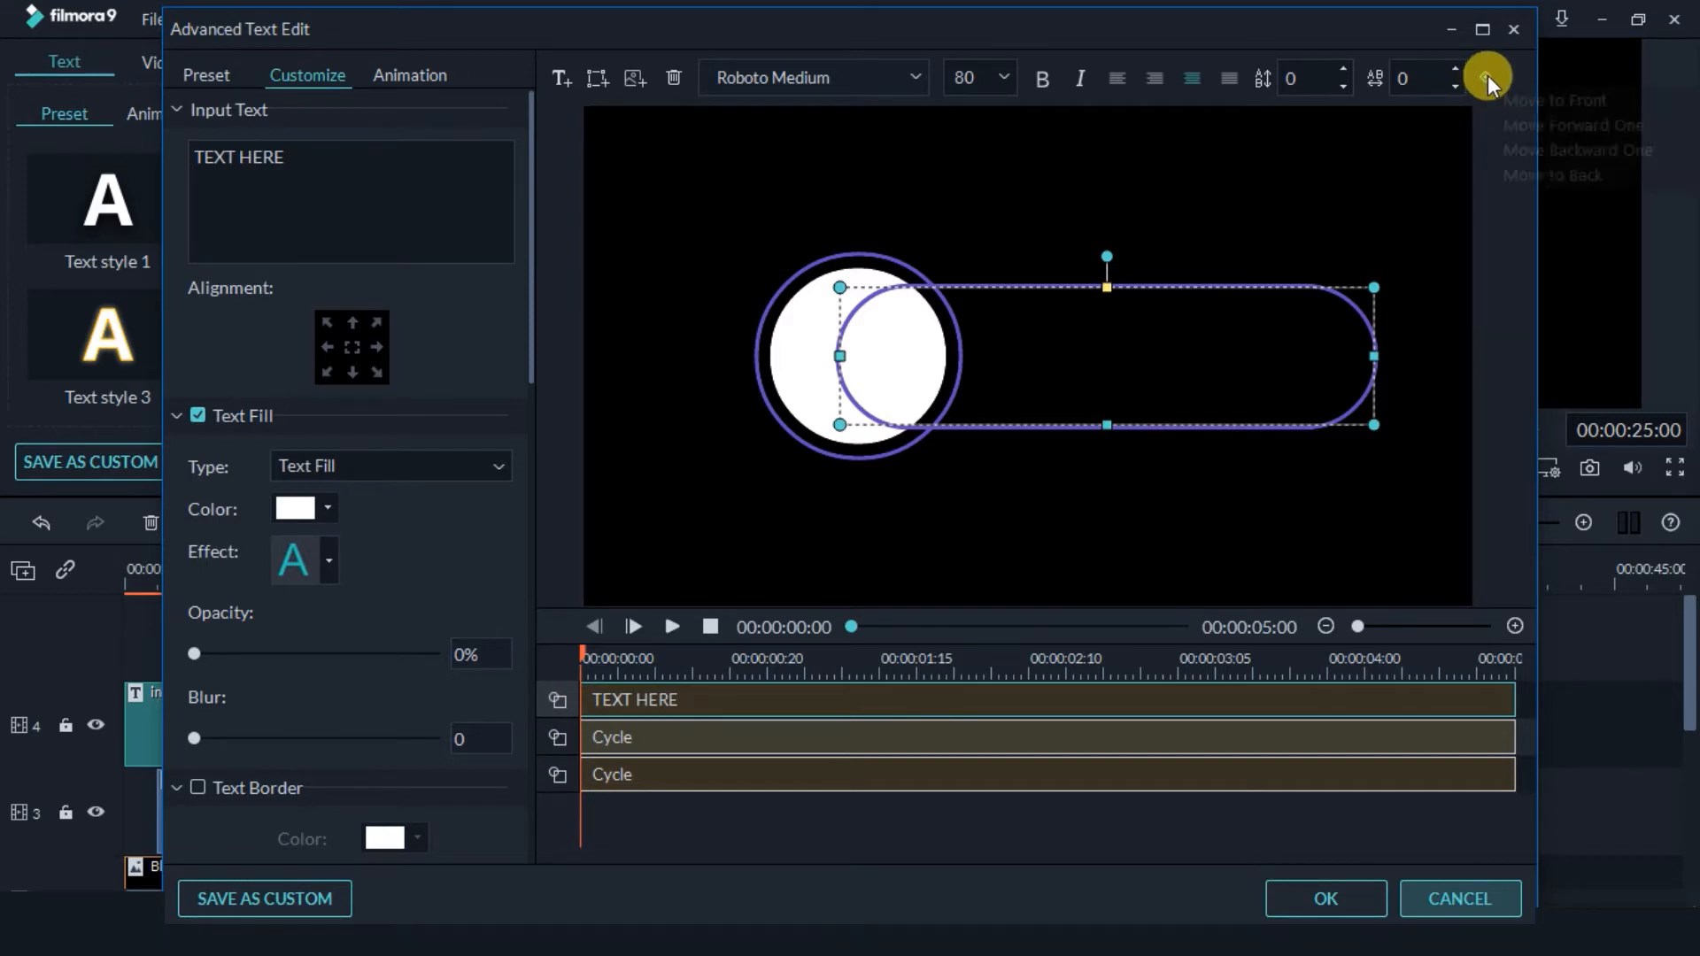
left_click(1531, 173)
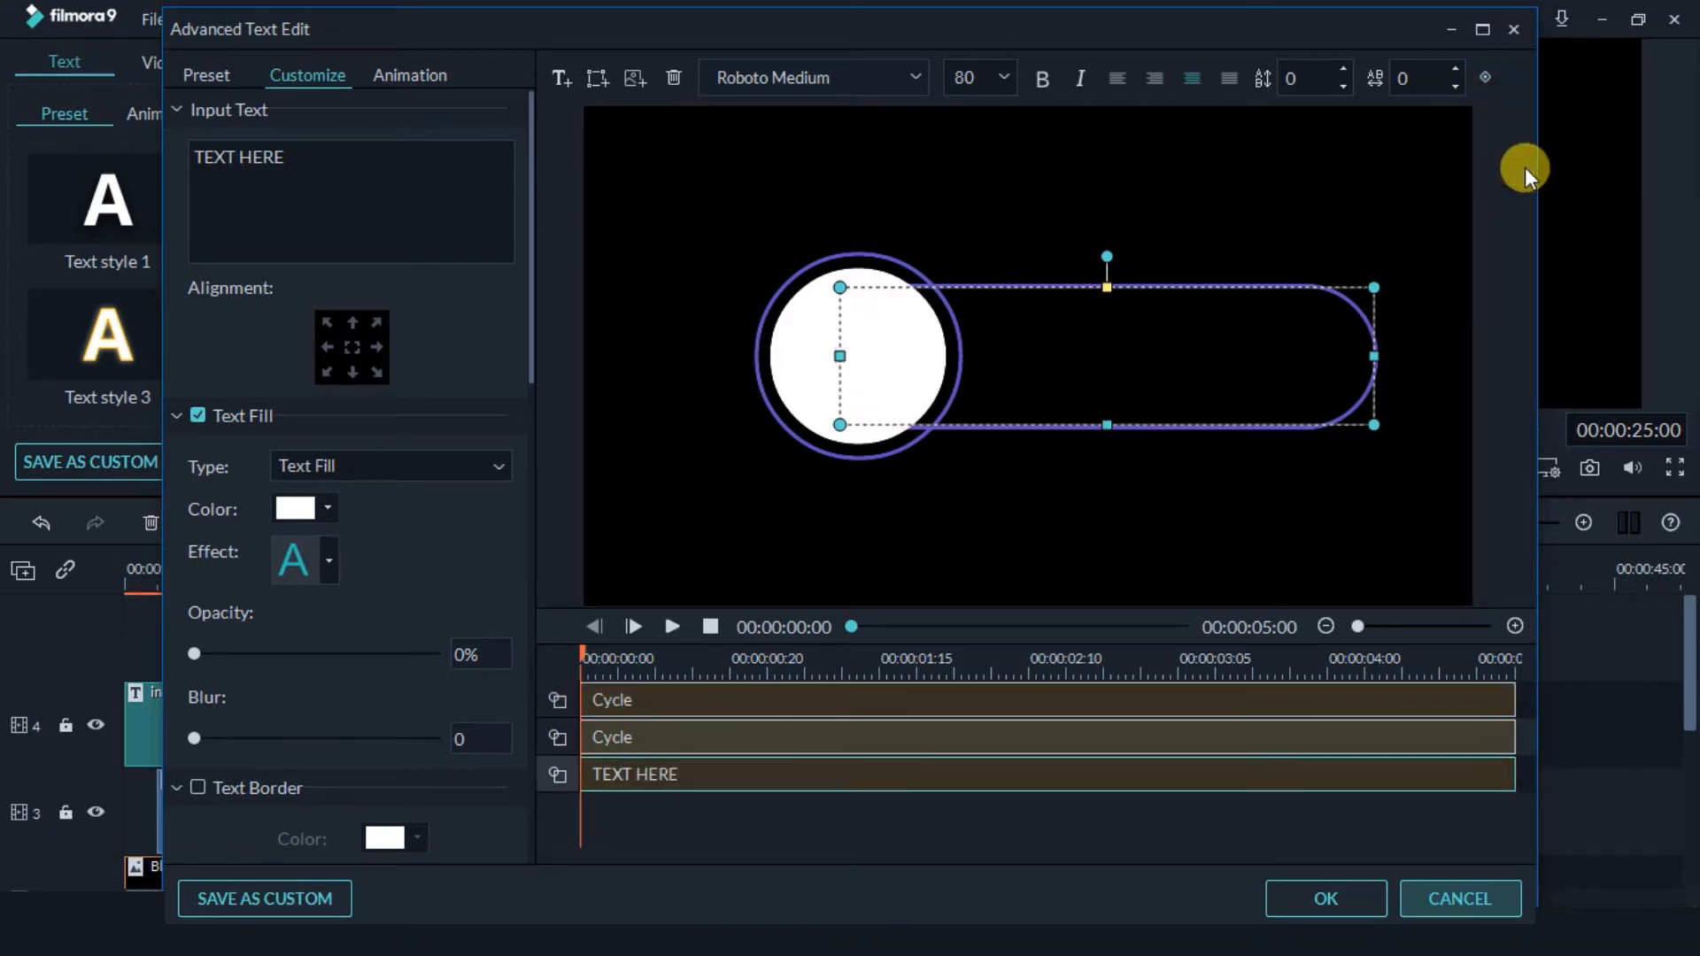
double_click(699, 769)
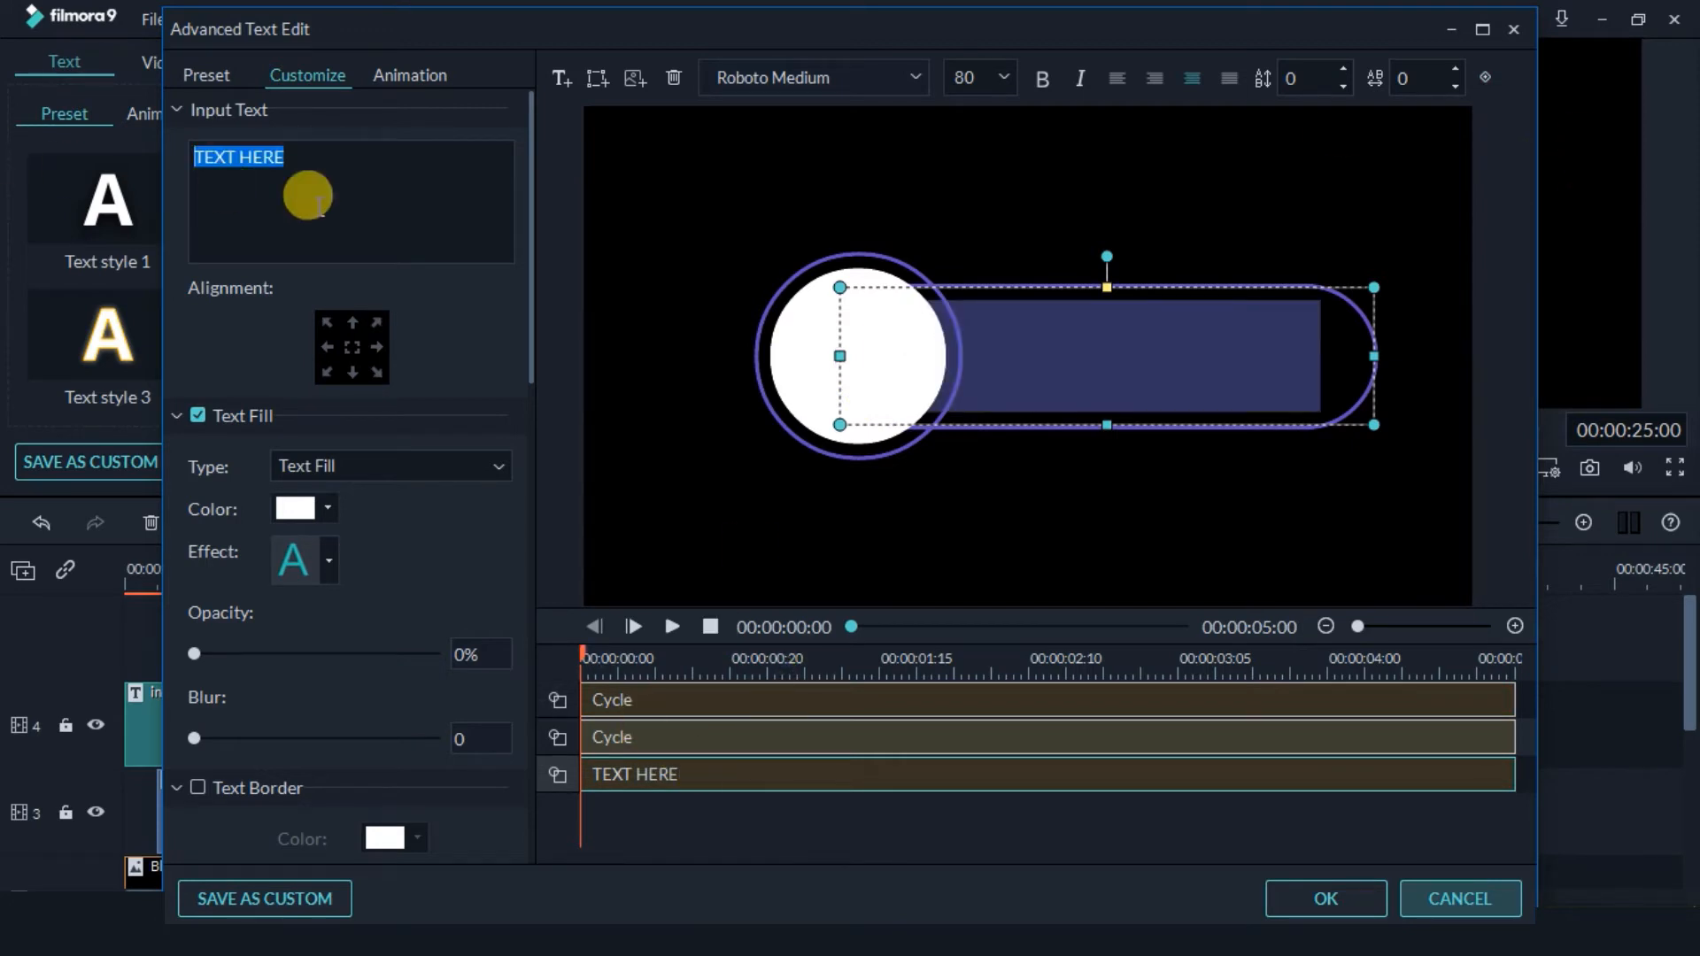
key("BackSpace")
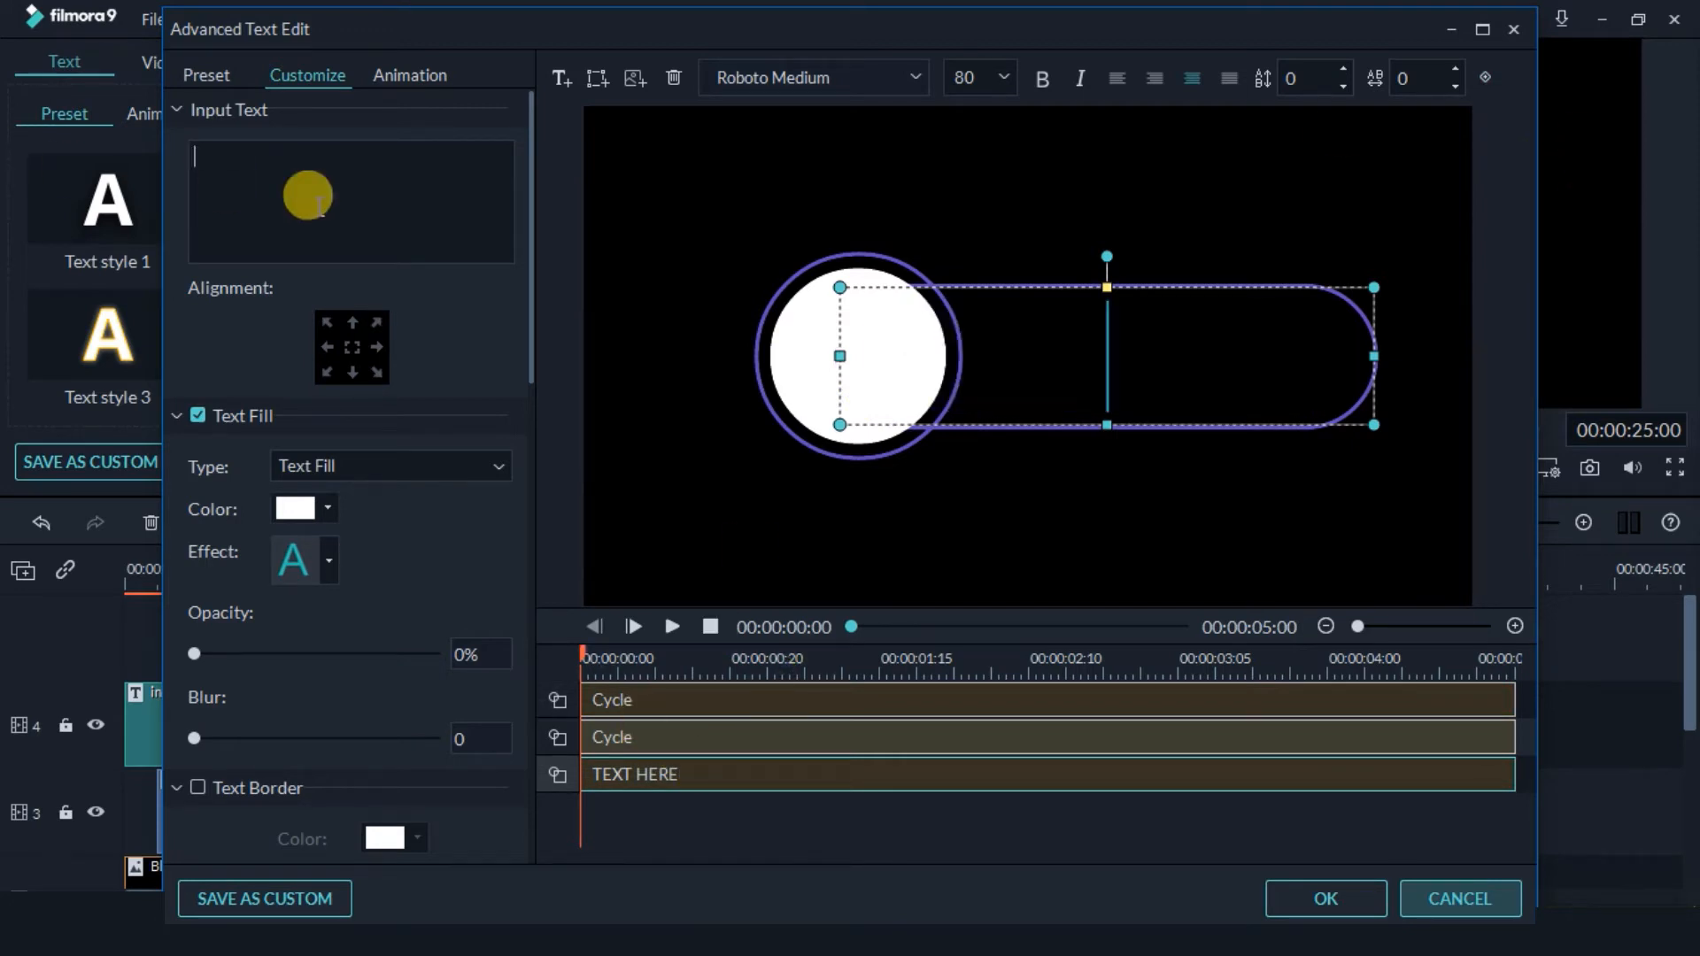
left_click(682, 268)
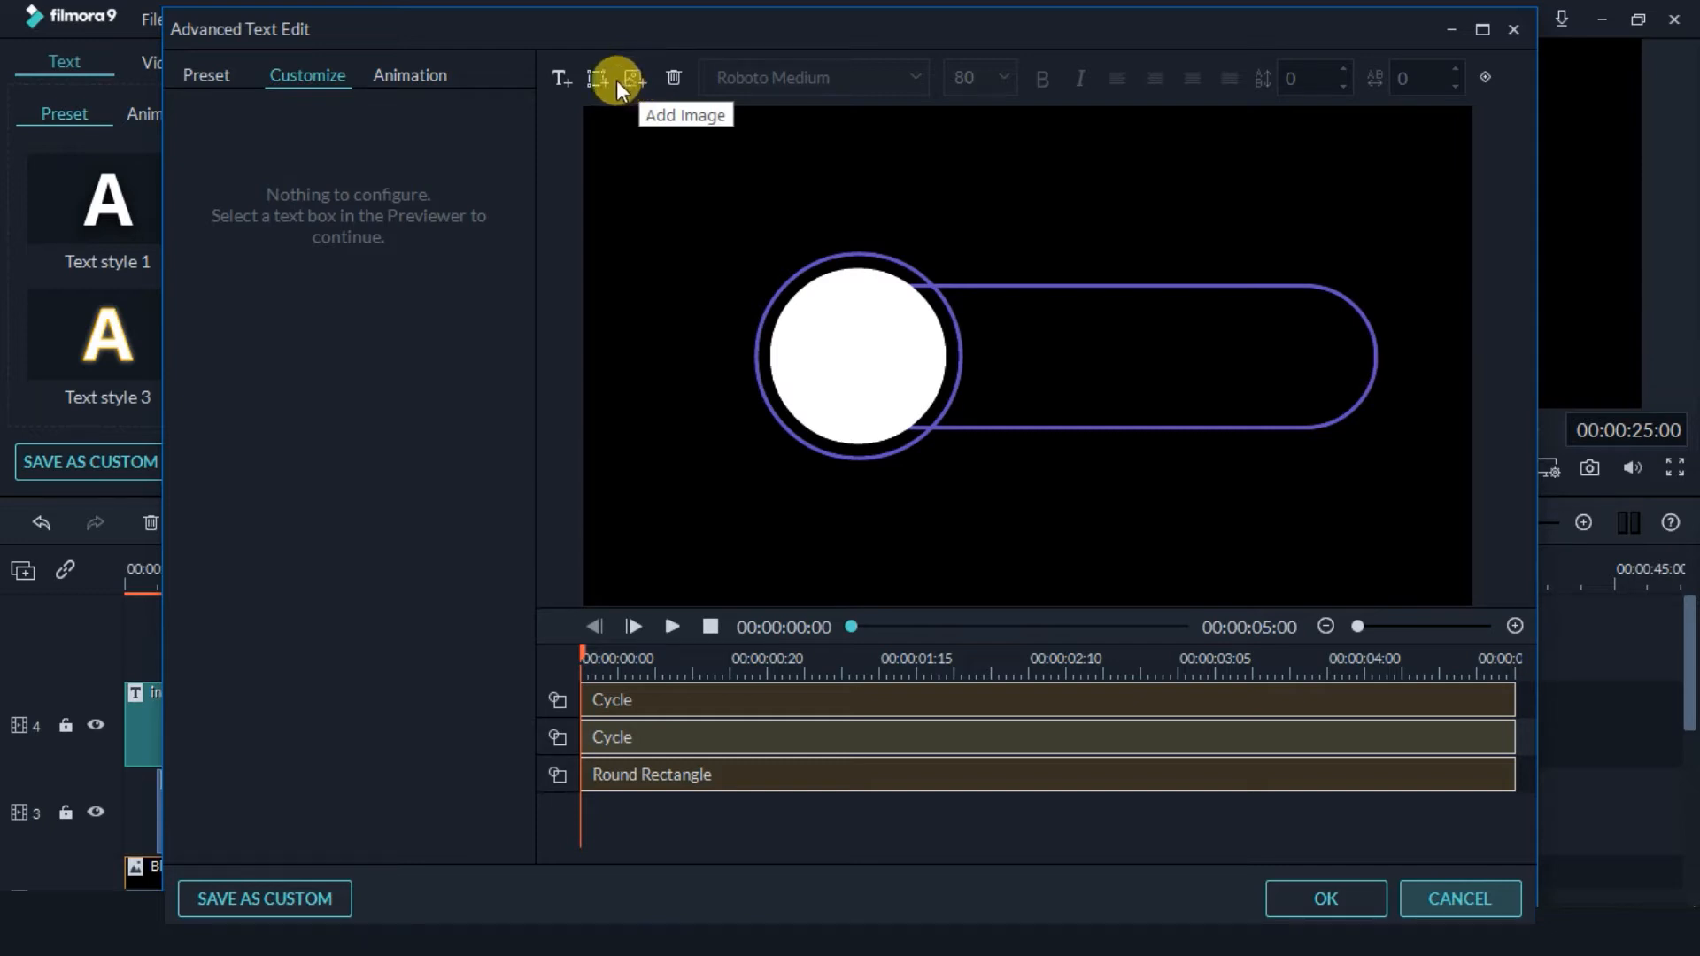
Add a text box and replace its text with the letter I in the typeecon Regular font at 100% opacity.
left_click(559, 77)
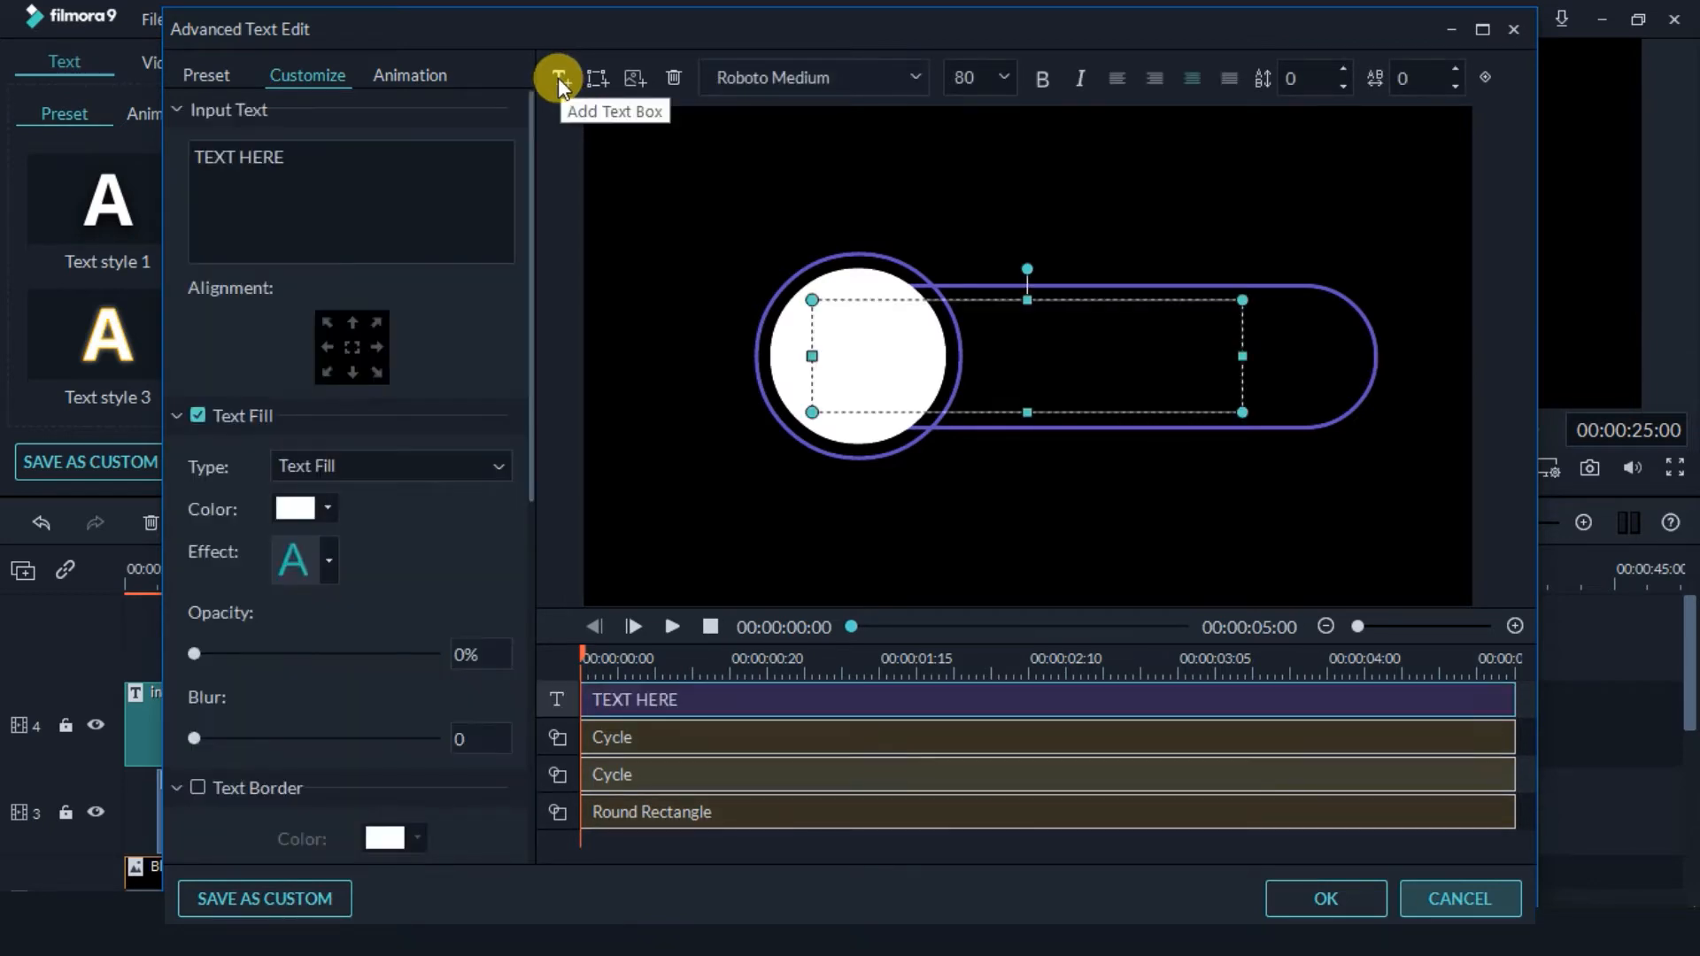
left_click_drag(288, 158, 119, 164)
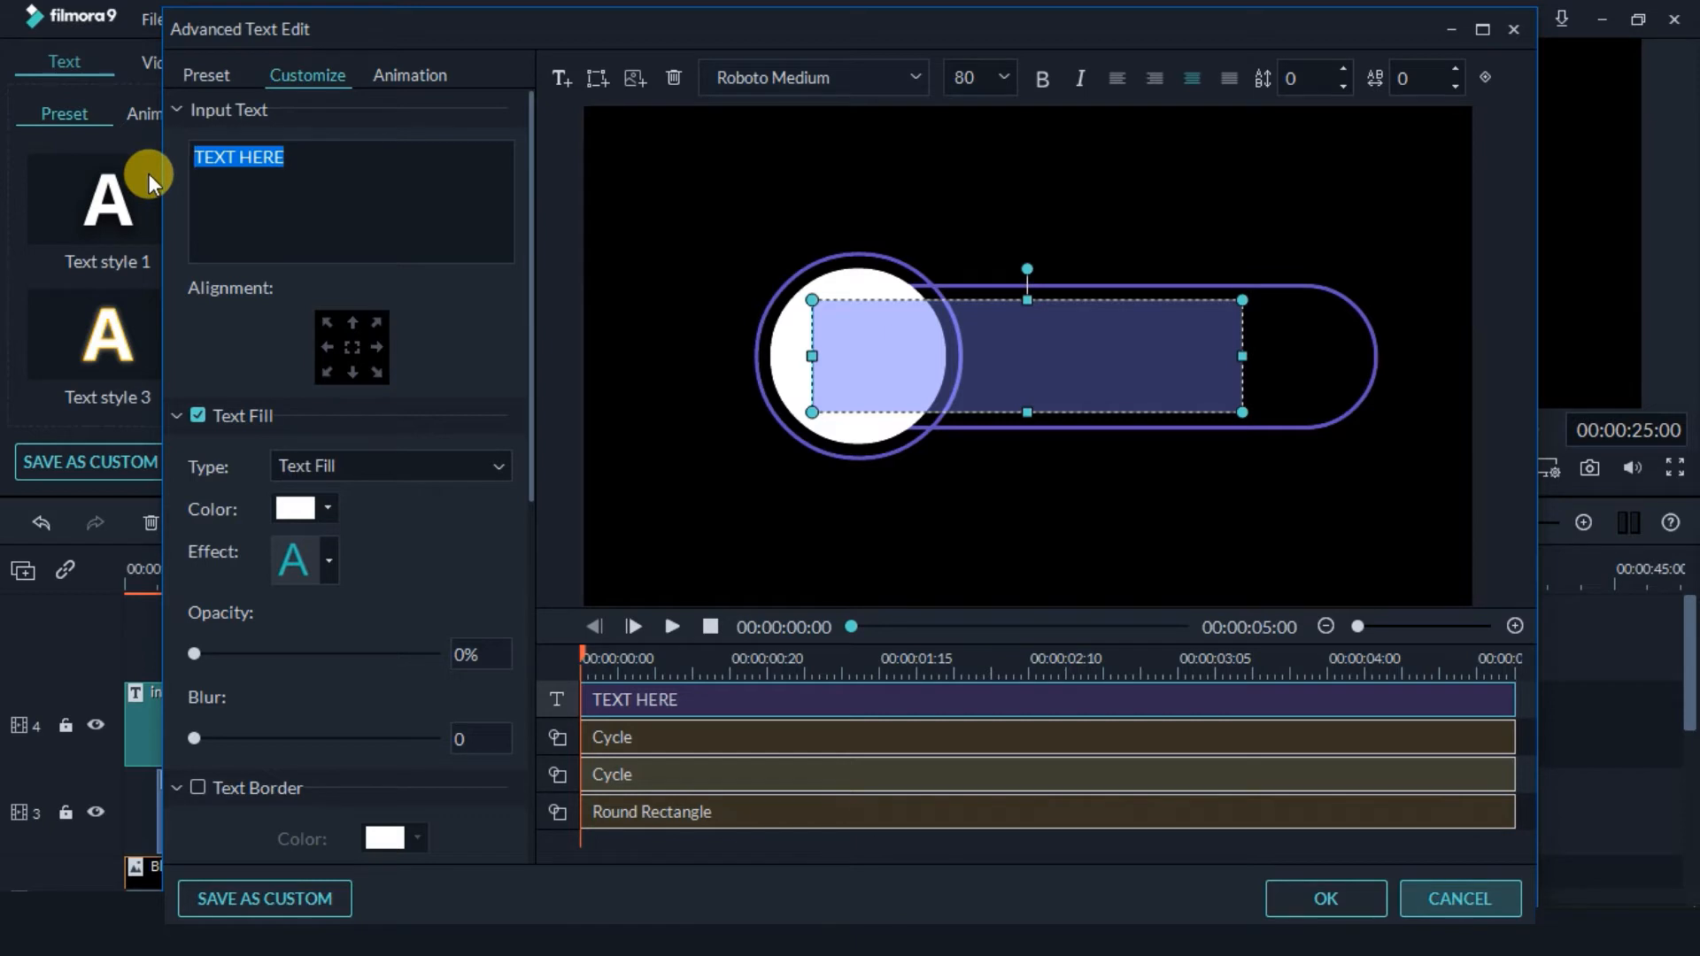
key("BackSpace")
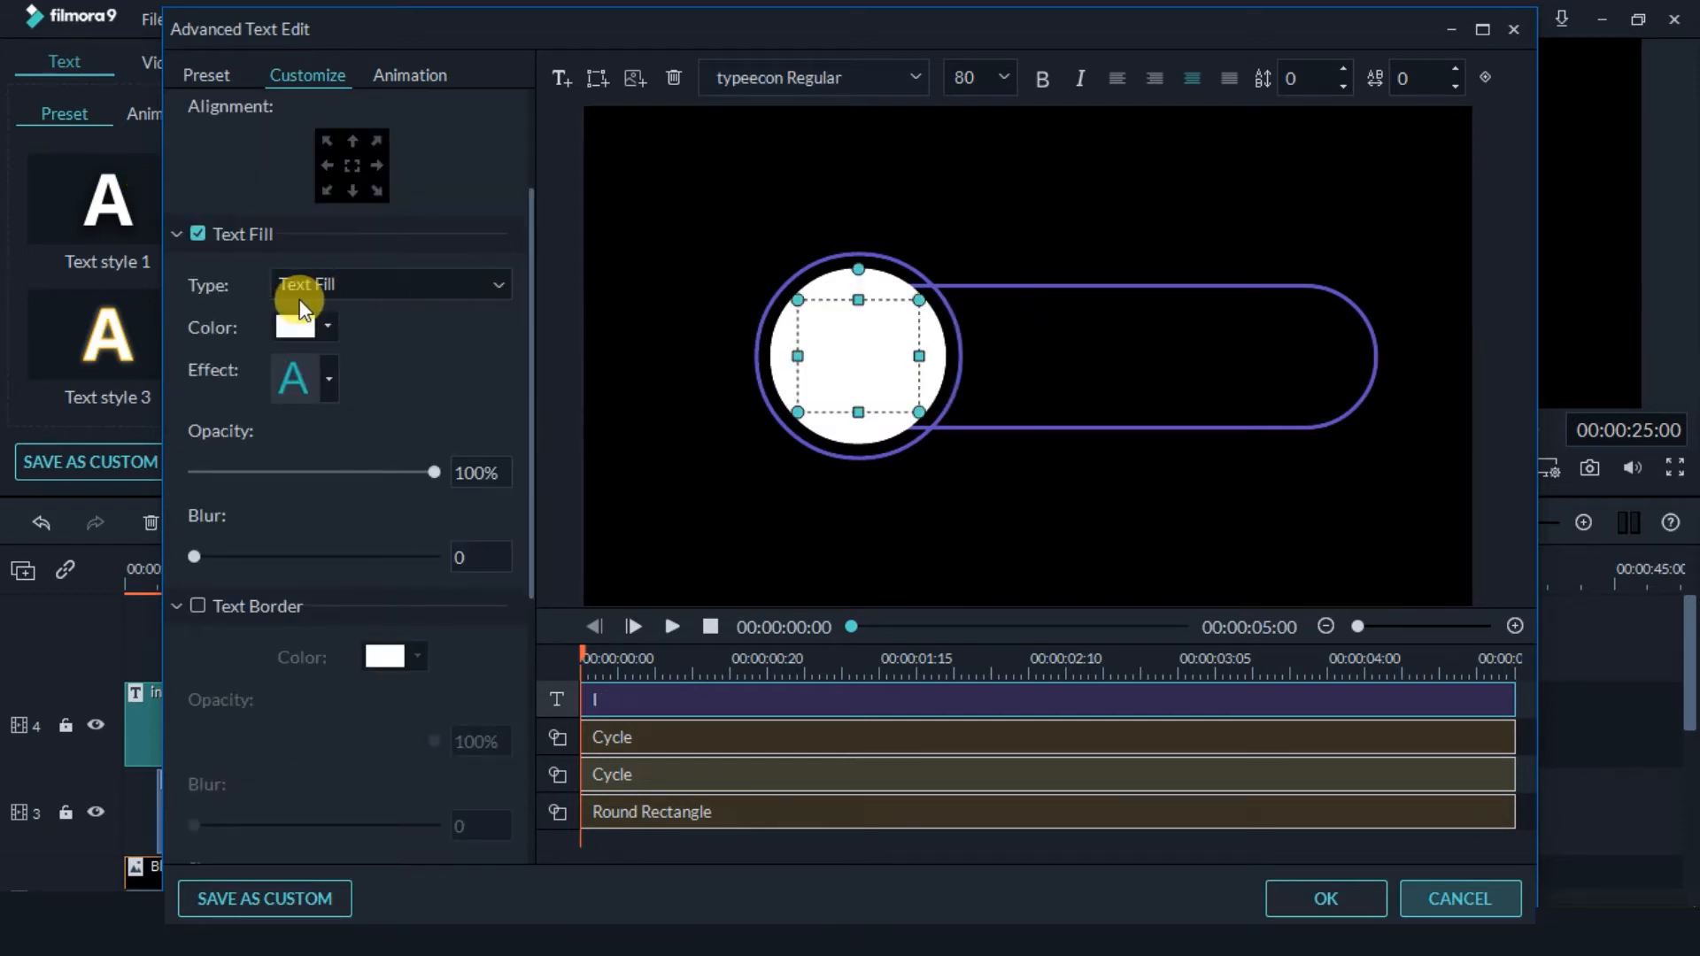
Give the Instagram icon a gradient fill with violet #5500ff as its first colour.
left_click(391, 287)
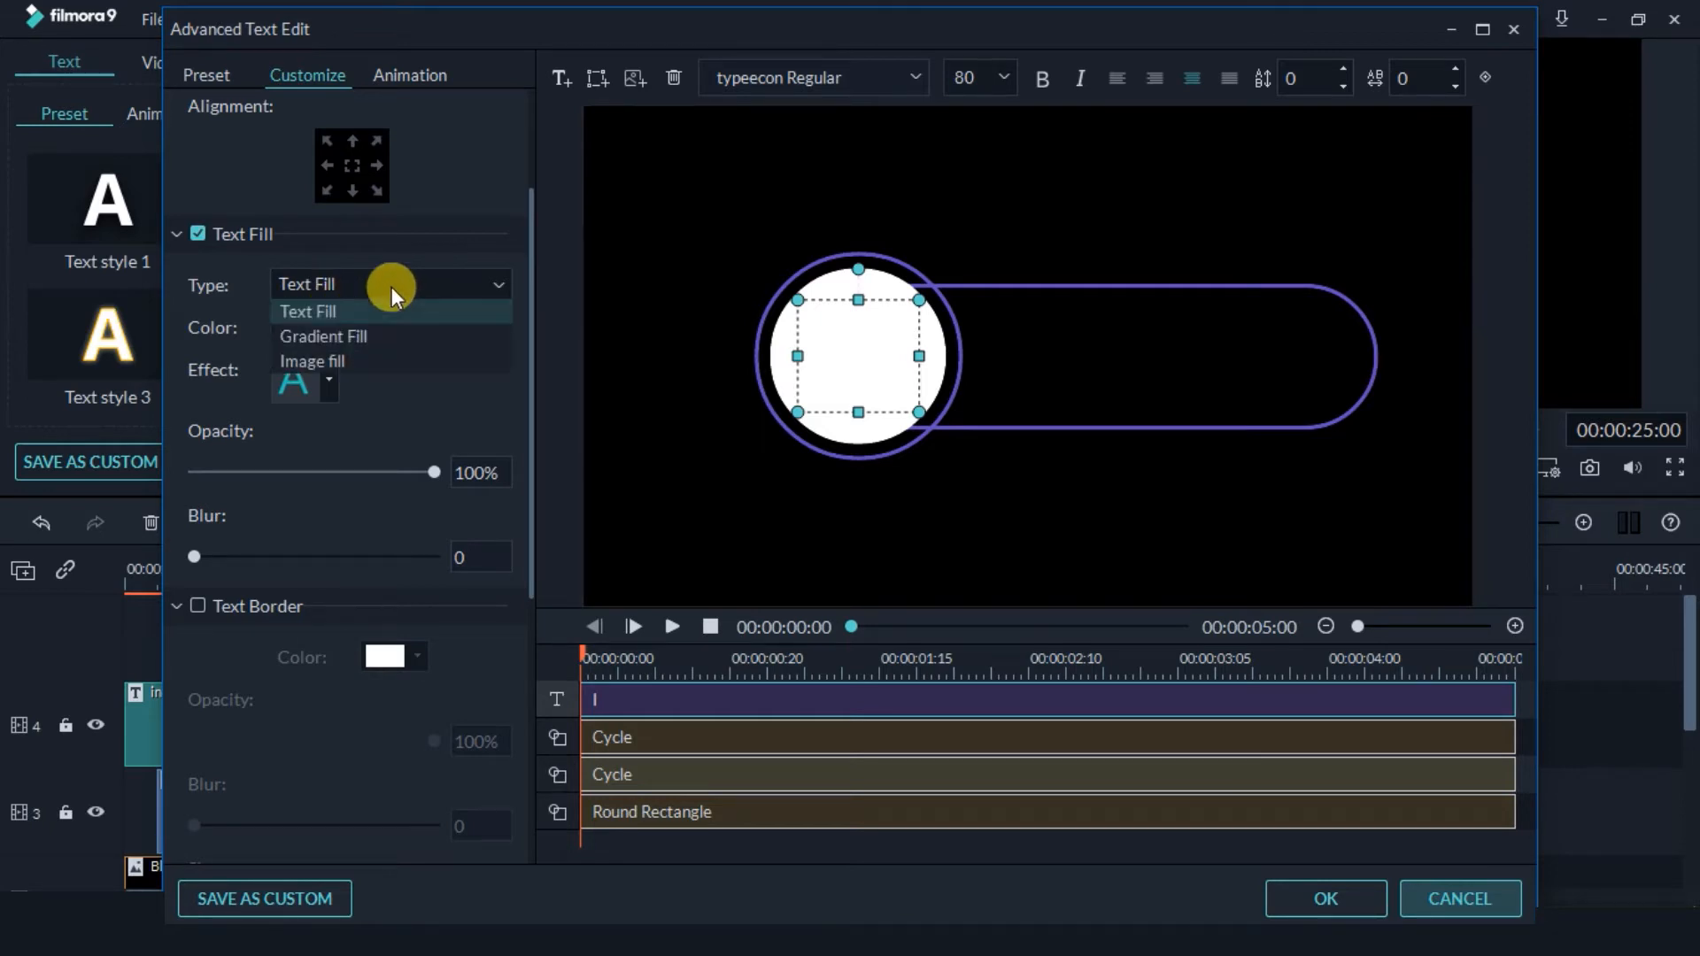
left_click(348, 337)
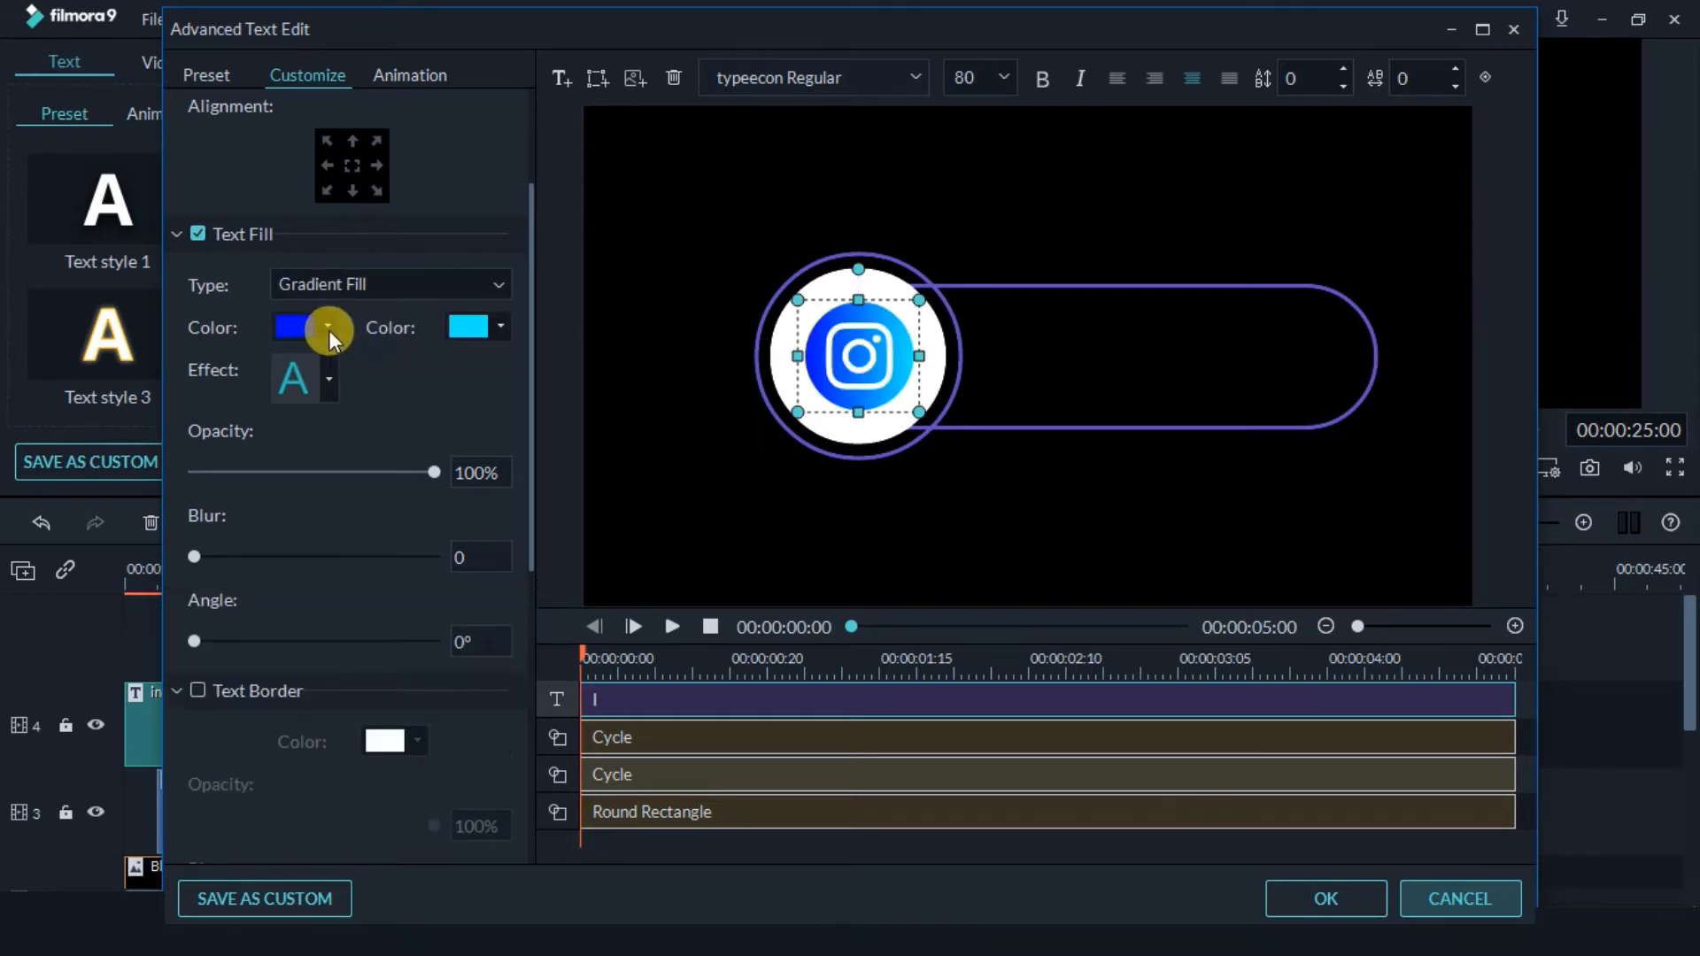
left_click(328, 331)
left_click(343, 508)
left_click(326, 326)
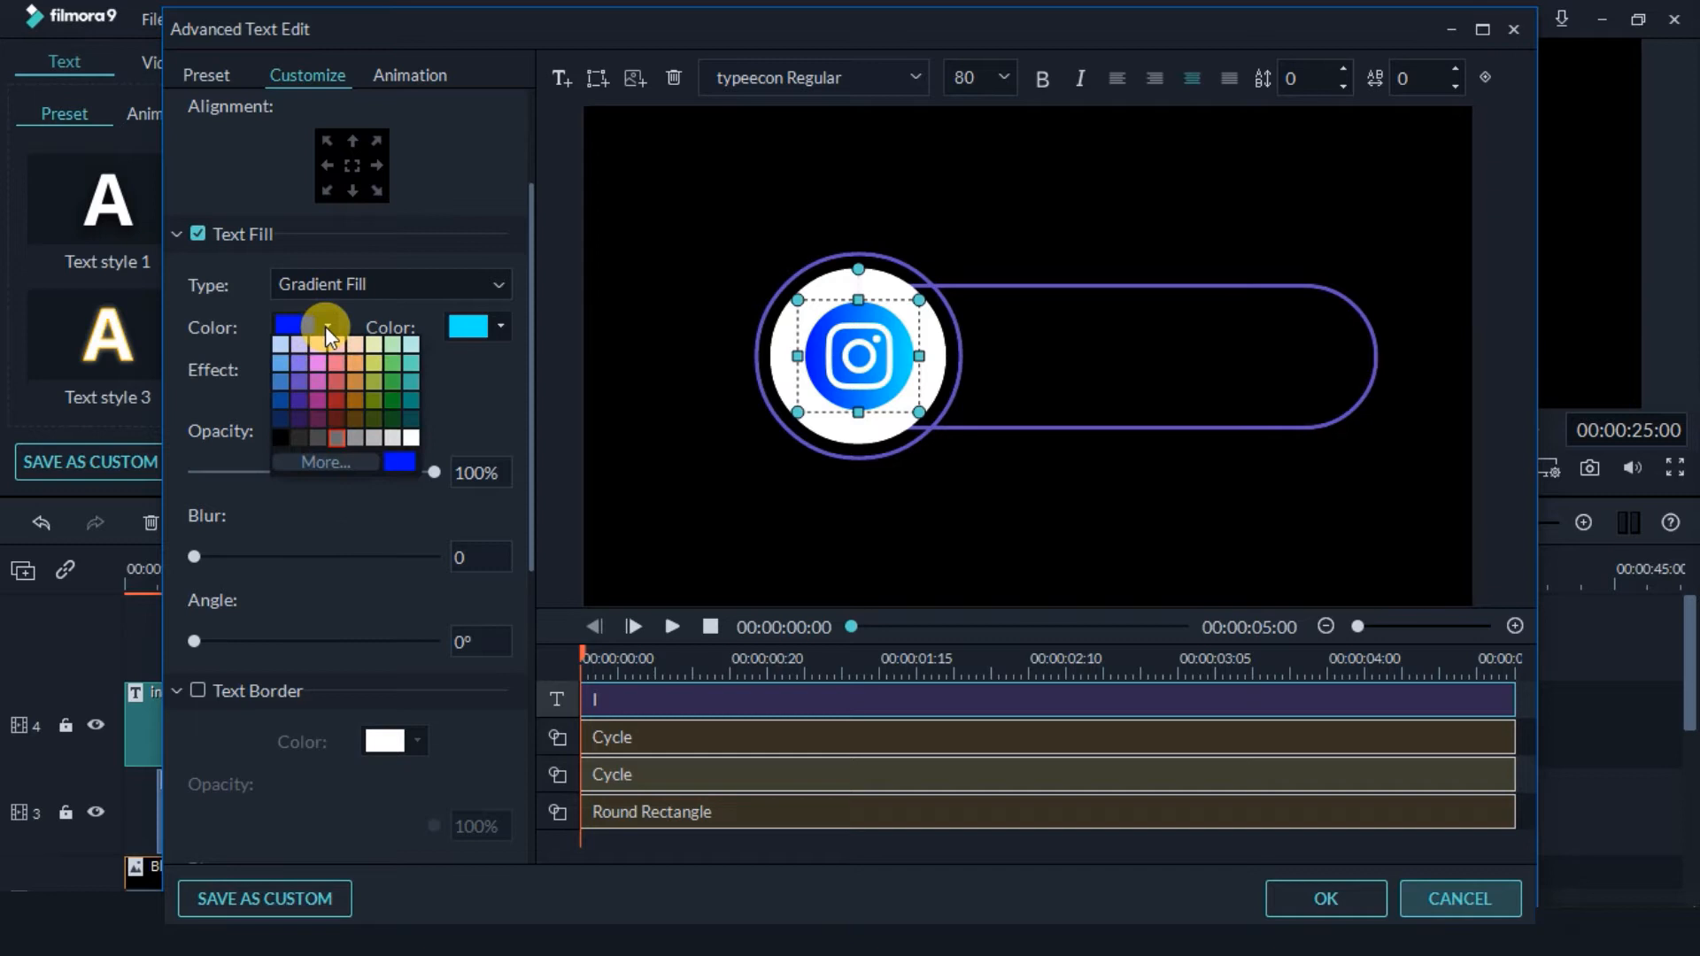
left_click(338, 461)
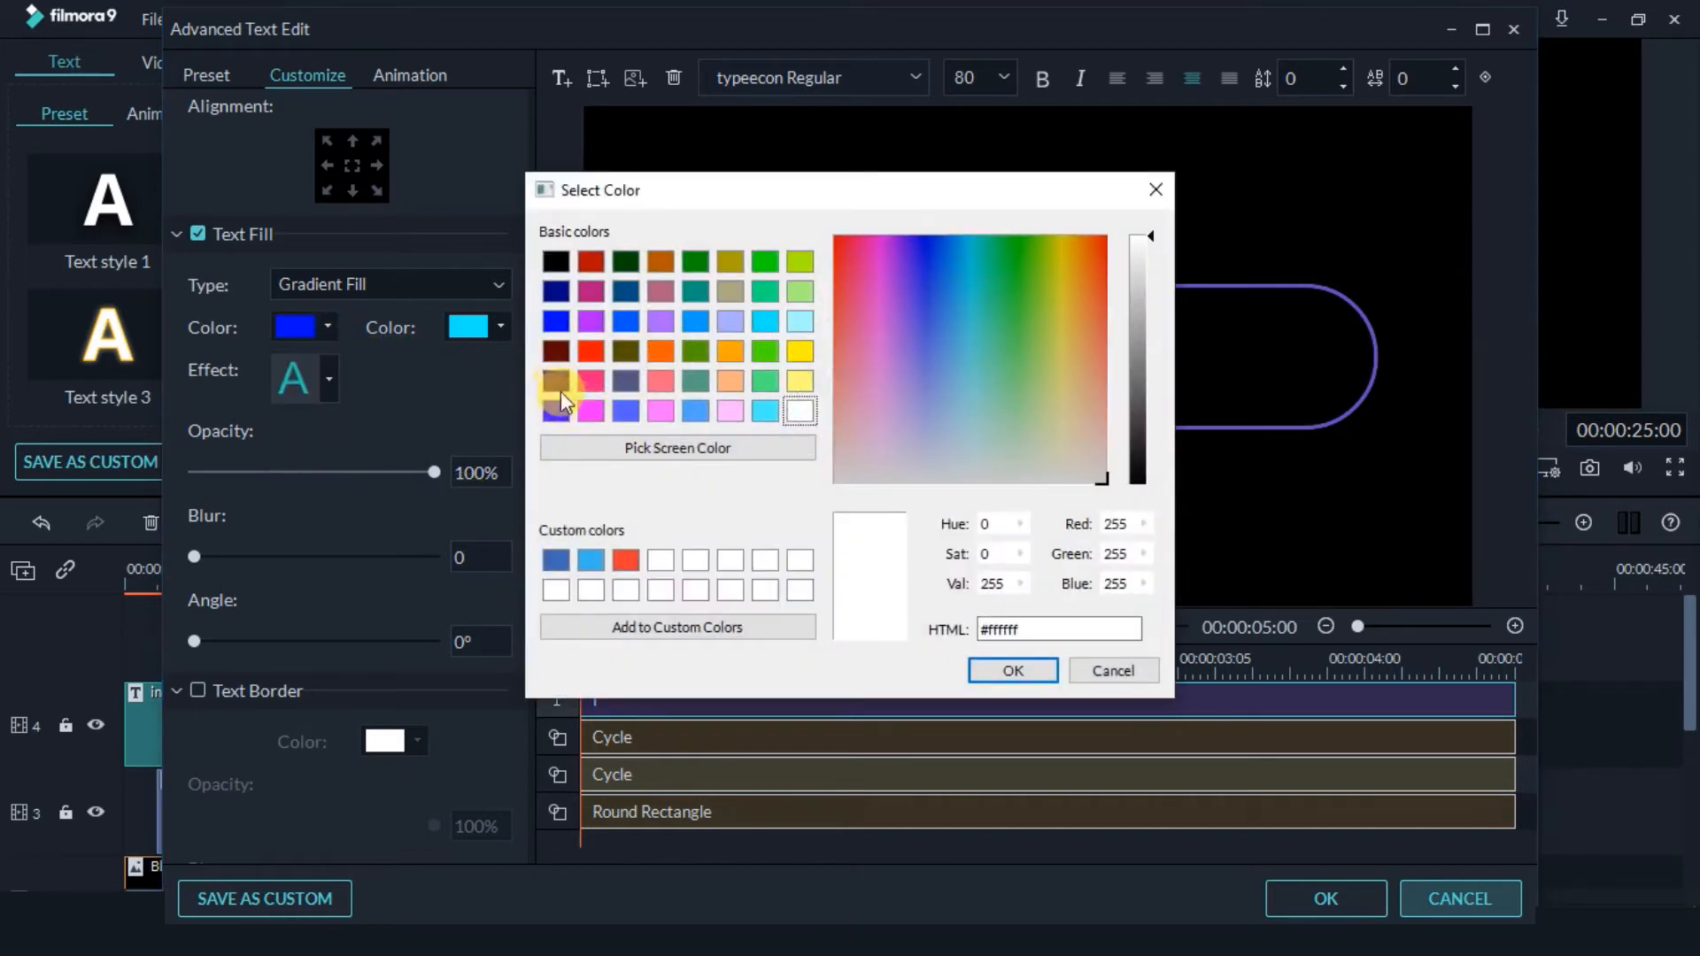
left_click(557, 409)
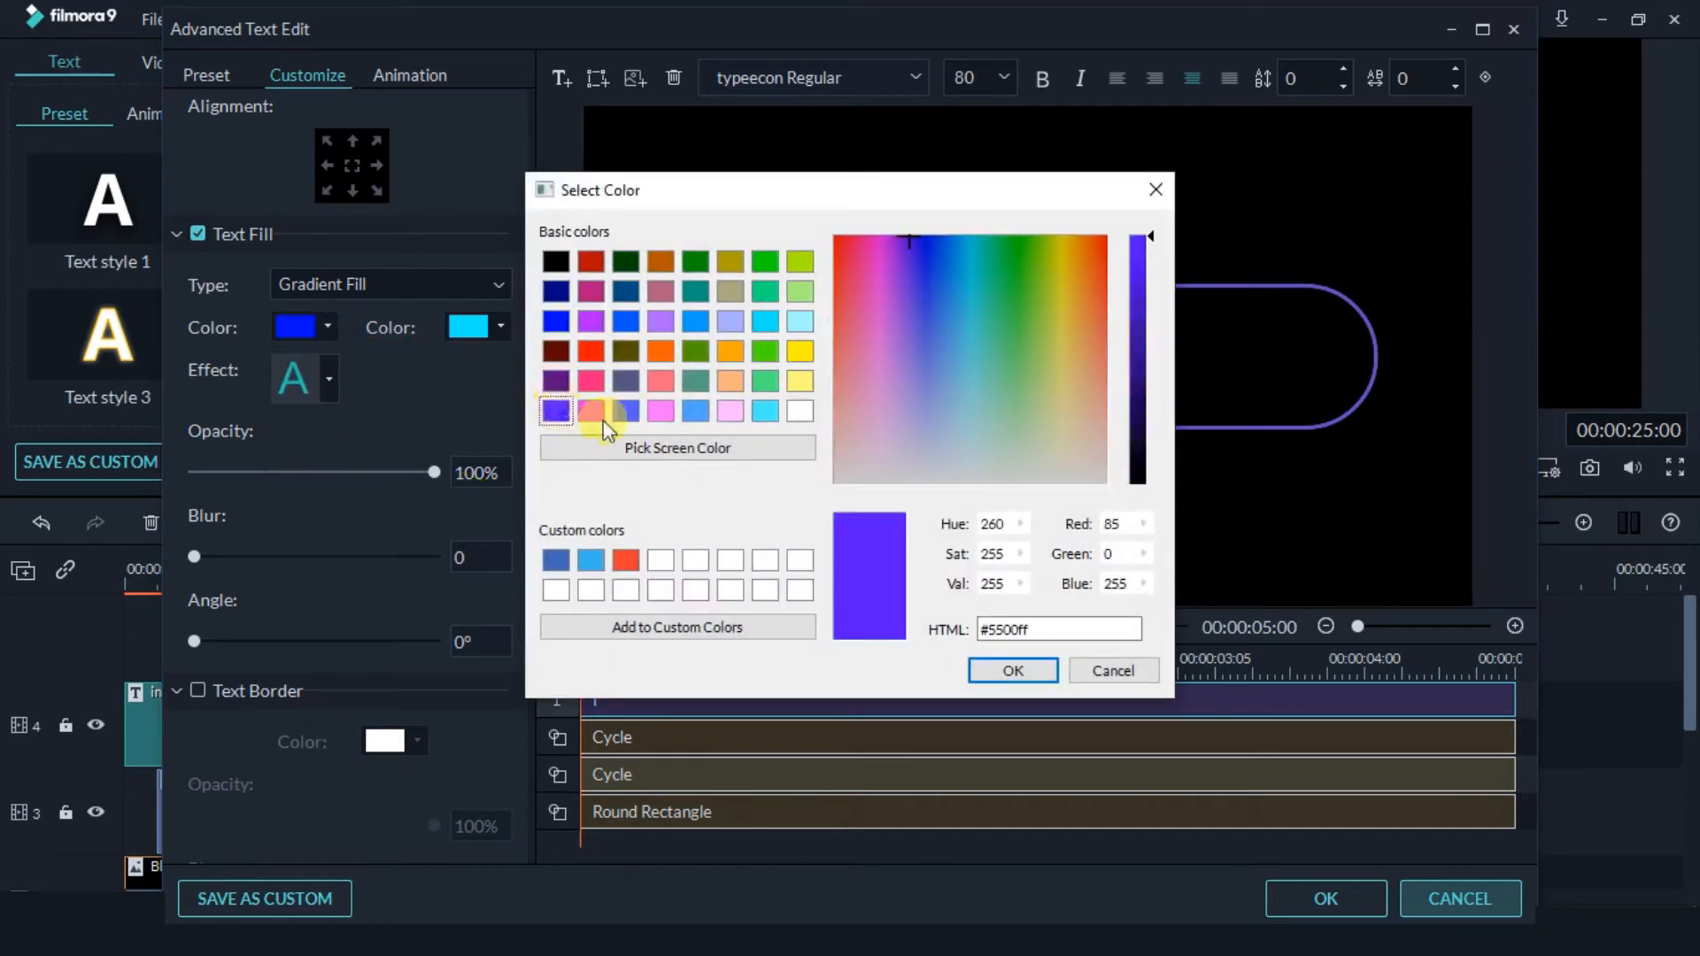
left_click(990, 673)
Set the second gradient colour of the Instagram icon to bright pink.
left_click(498, 326)
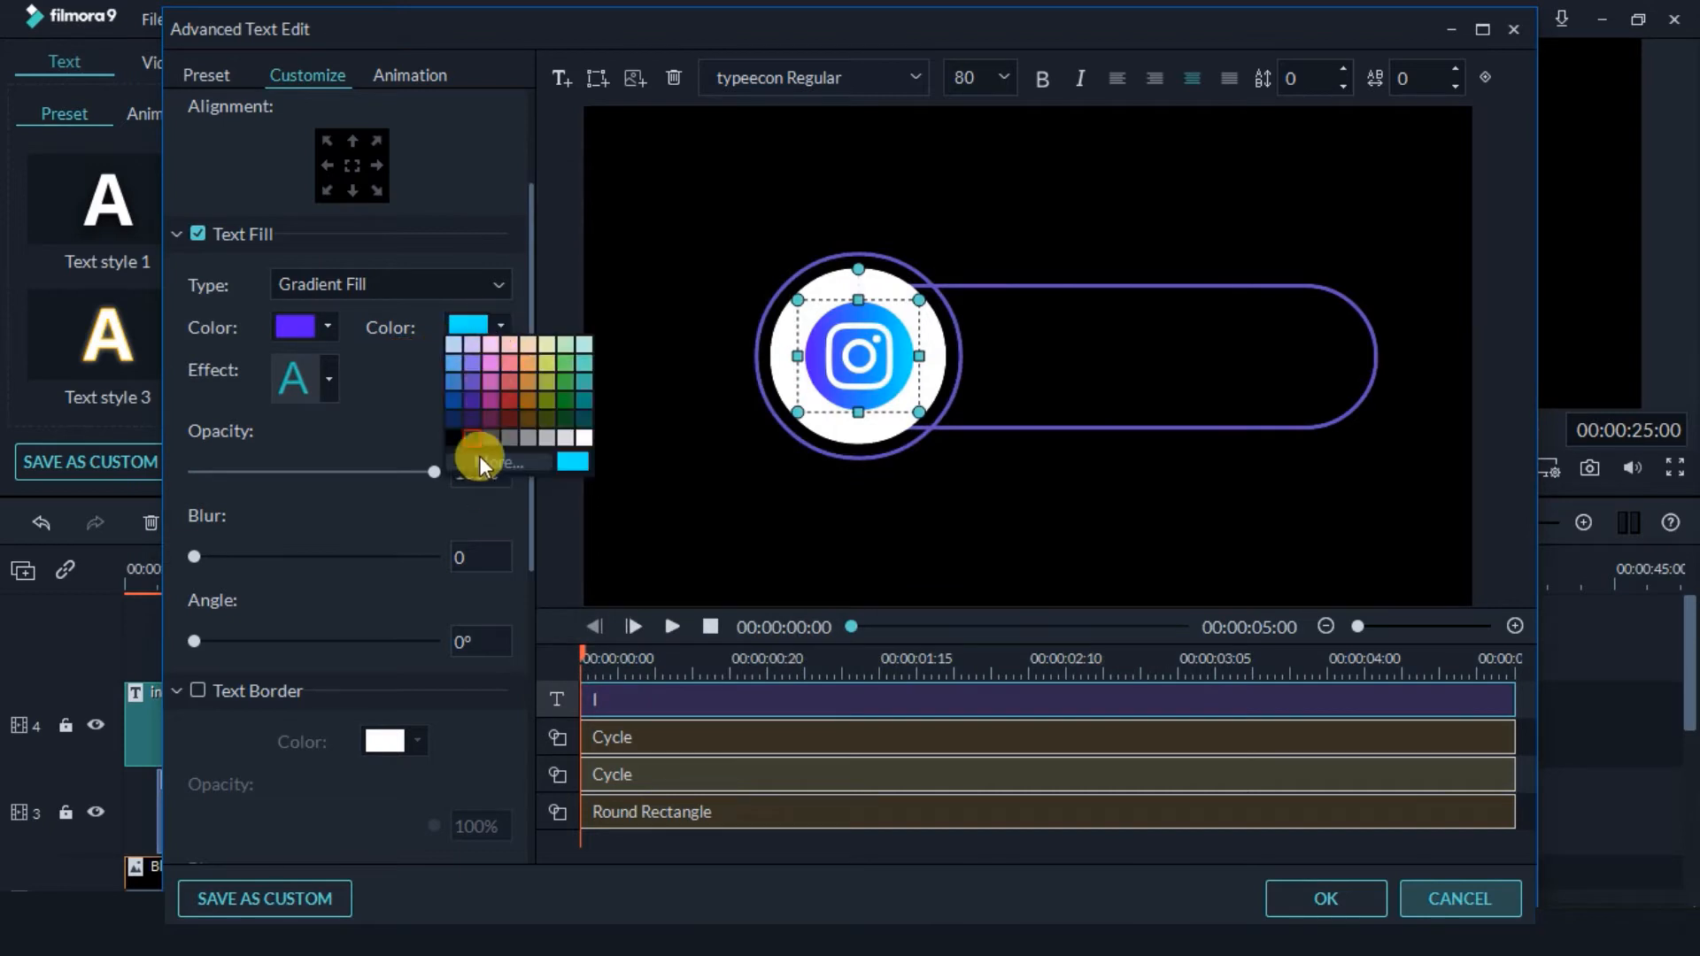
left_click(466, 457)
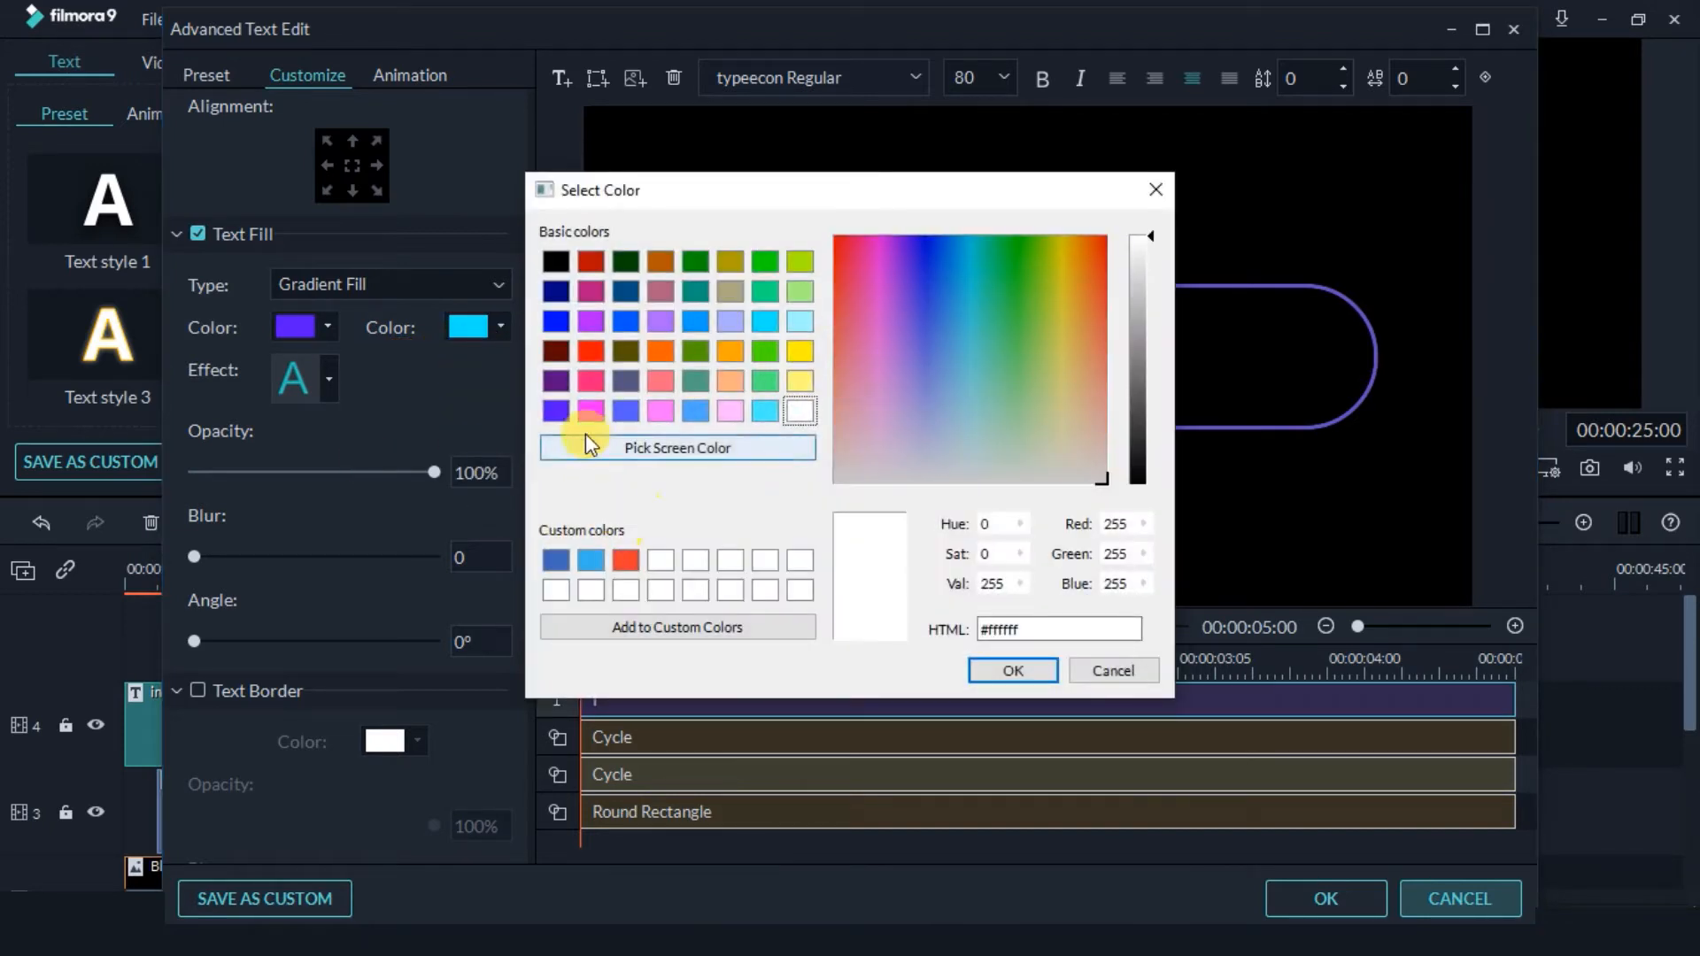
left_click(589, 413)
left_click(999, 666)
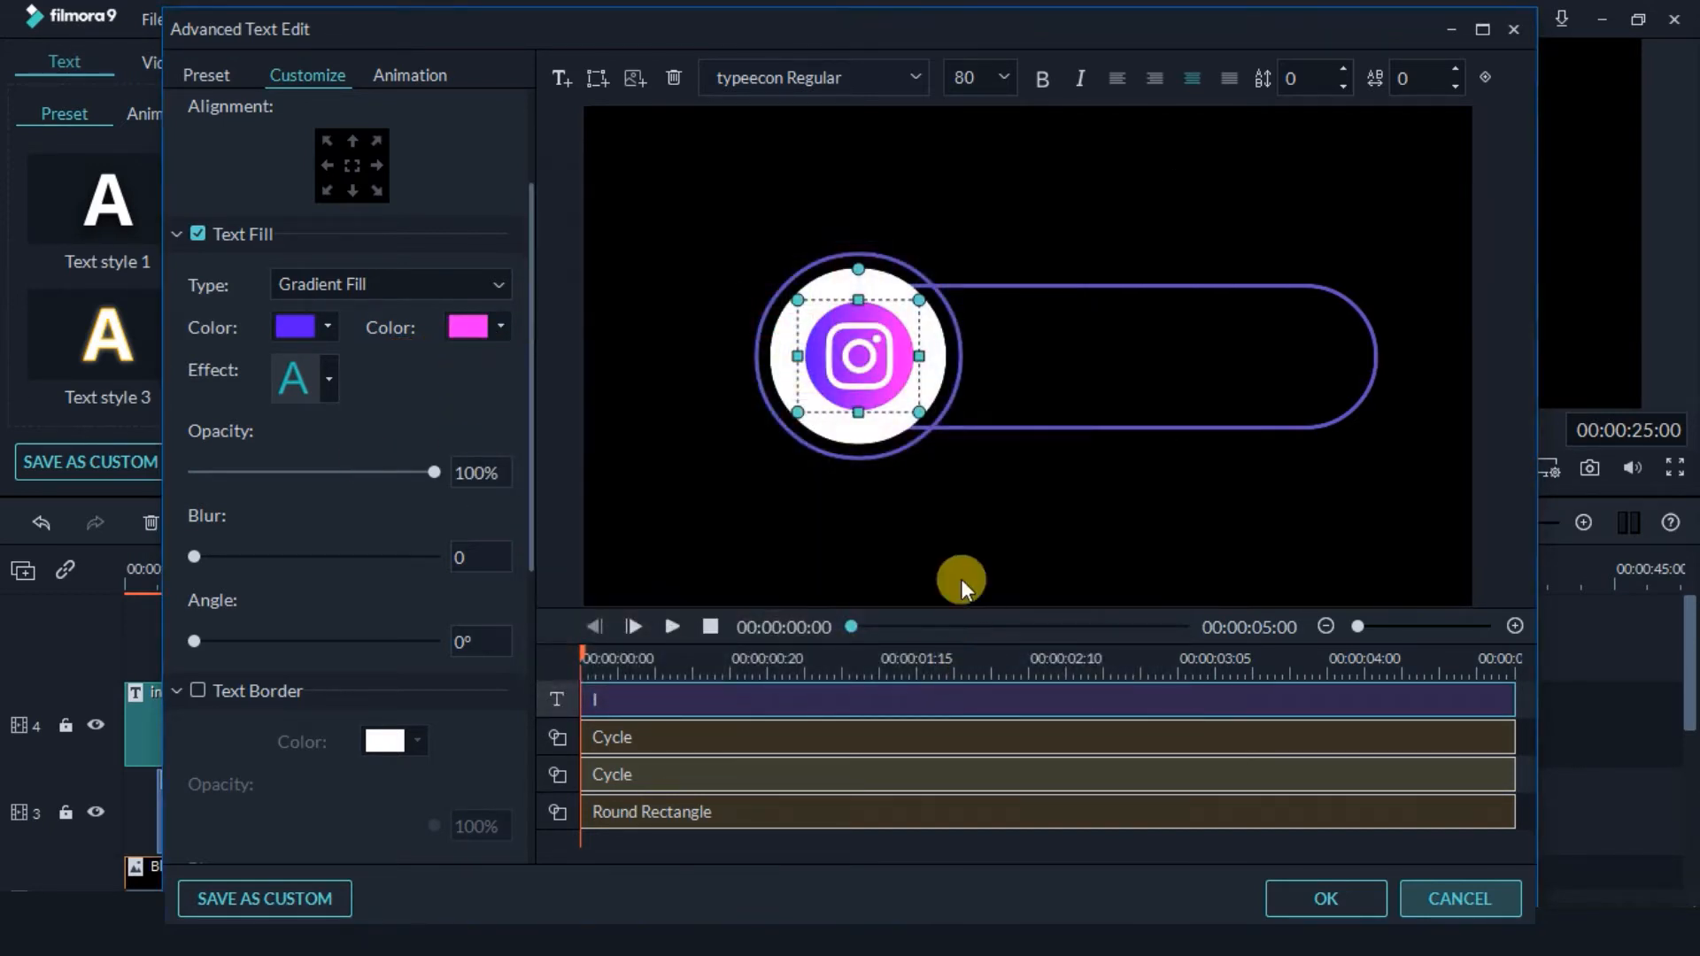
Enlarge the Instagram icon until it covers the white circle inside the purple ring.
left_click(804, 396)
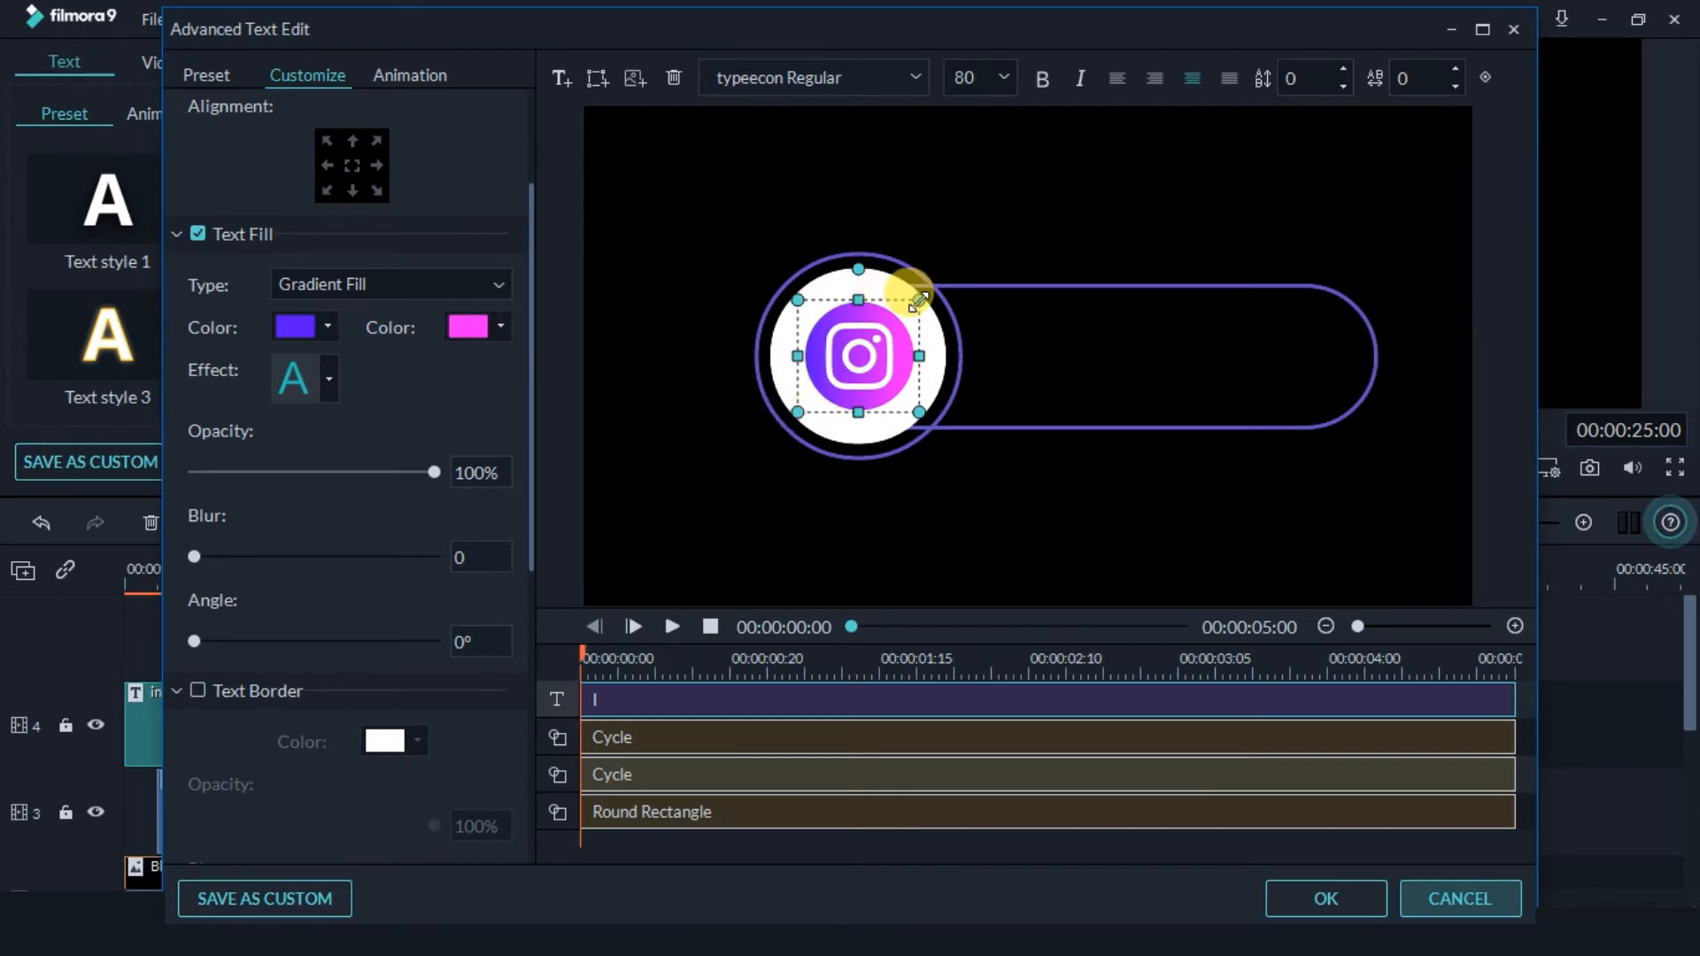
left_click_drag(919, 300, 946, 275)
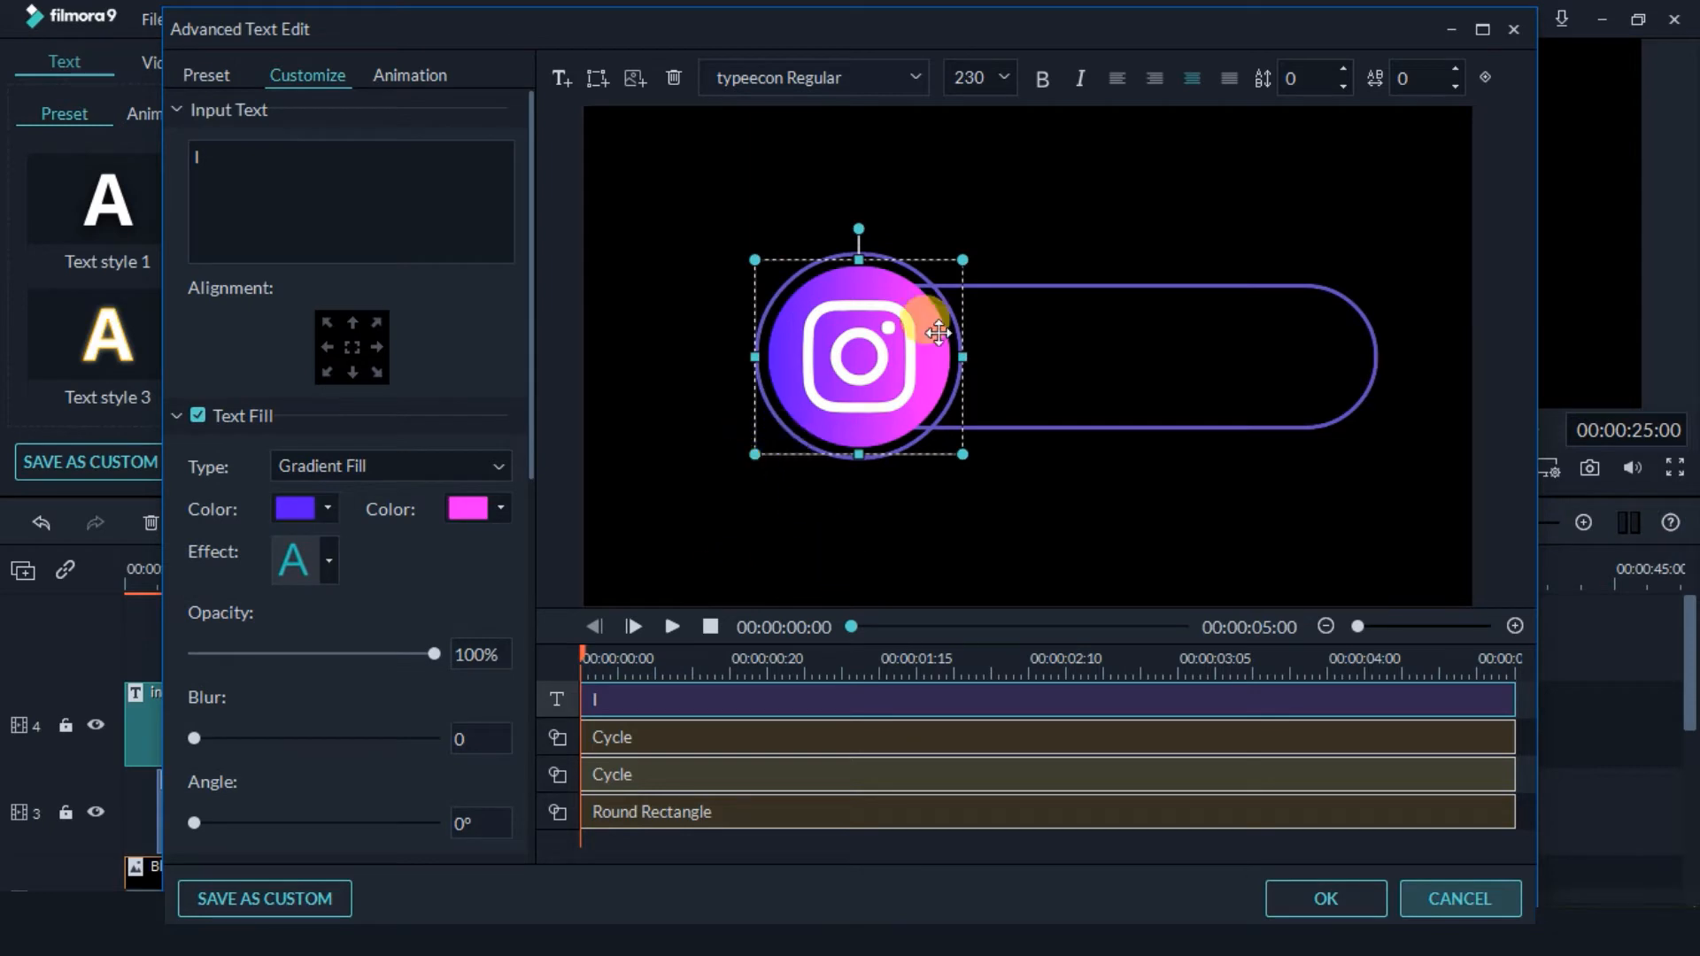
left_click(730, 513)
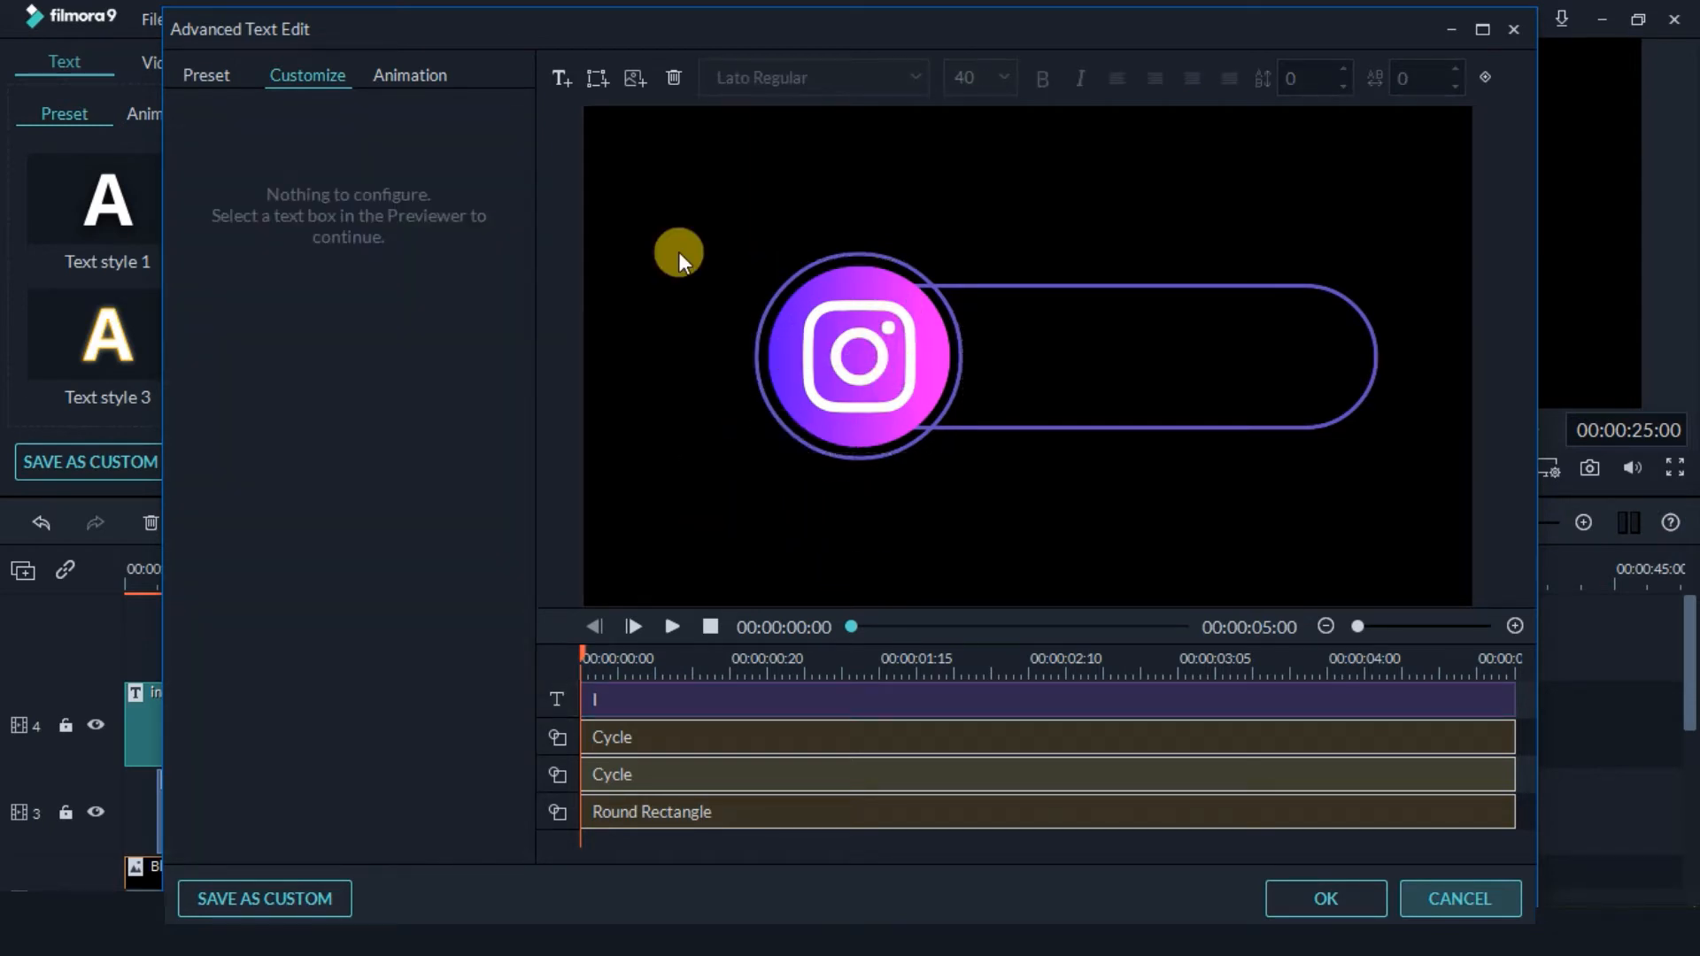
left_click(558, 76)
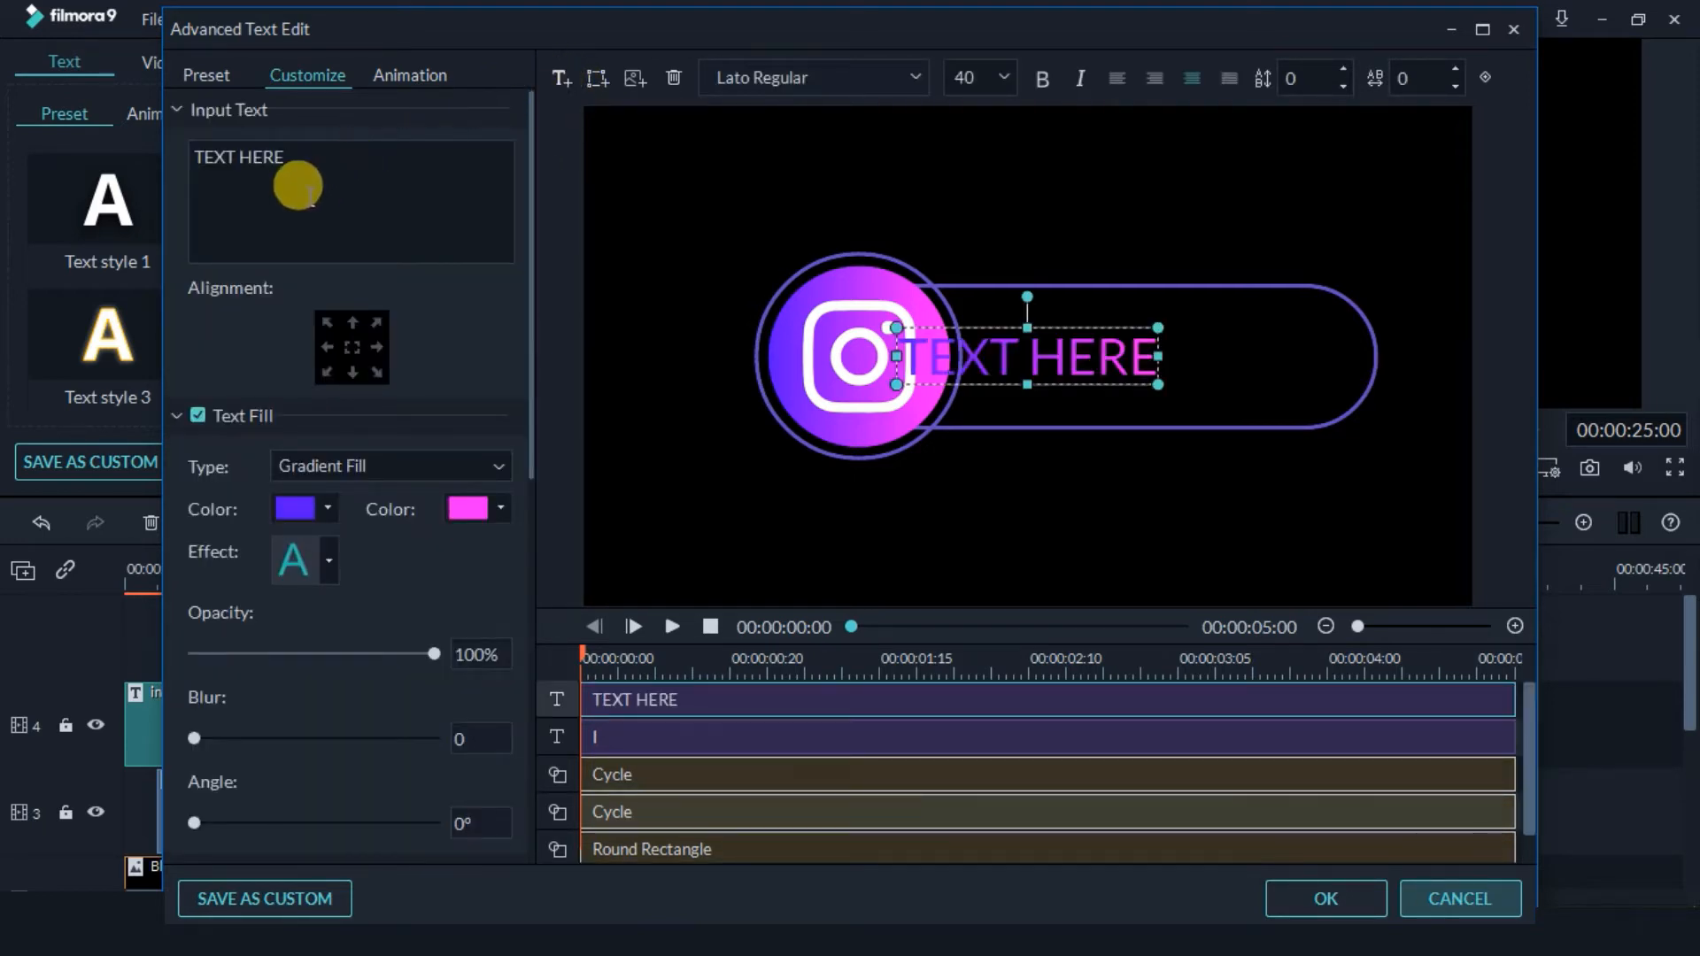
left_click_drag(286, 174, 195, 171)
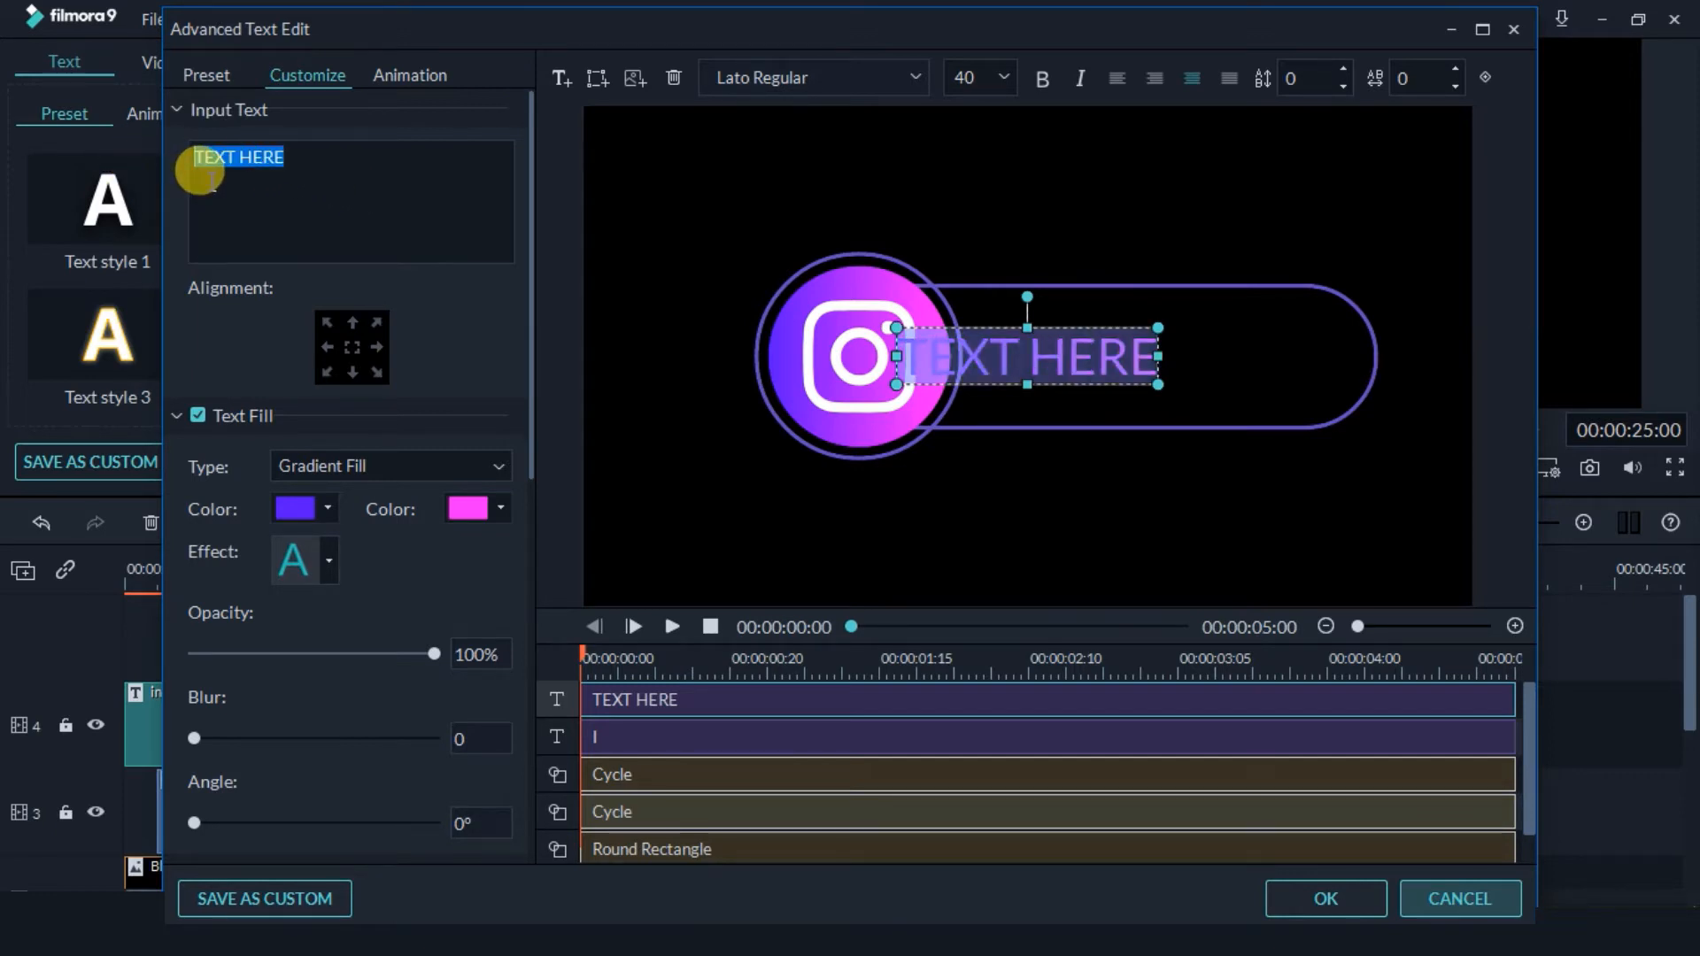
type("@")
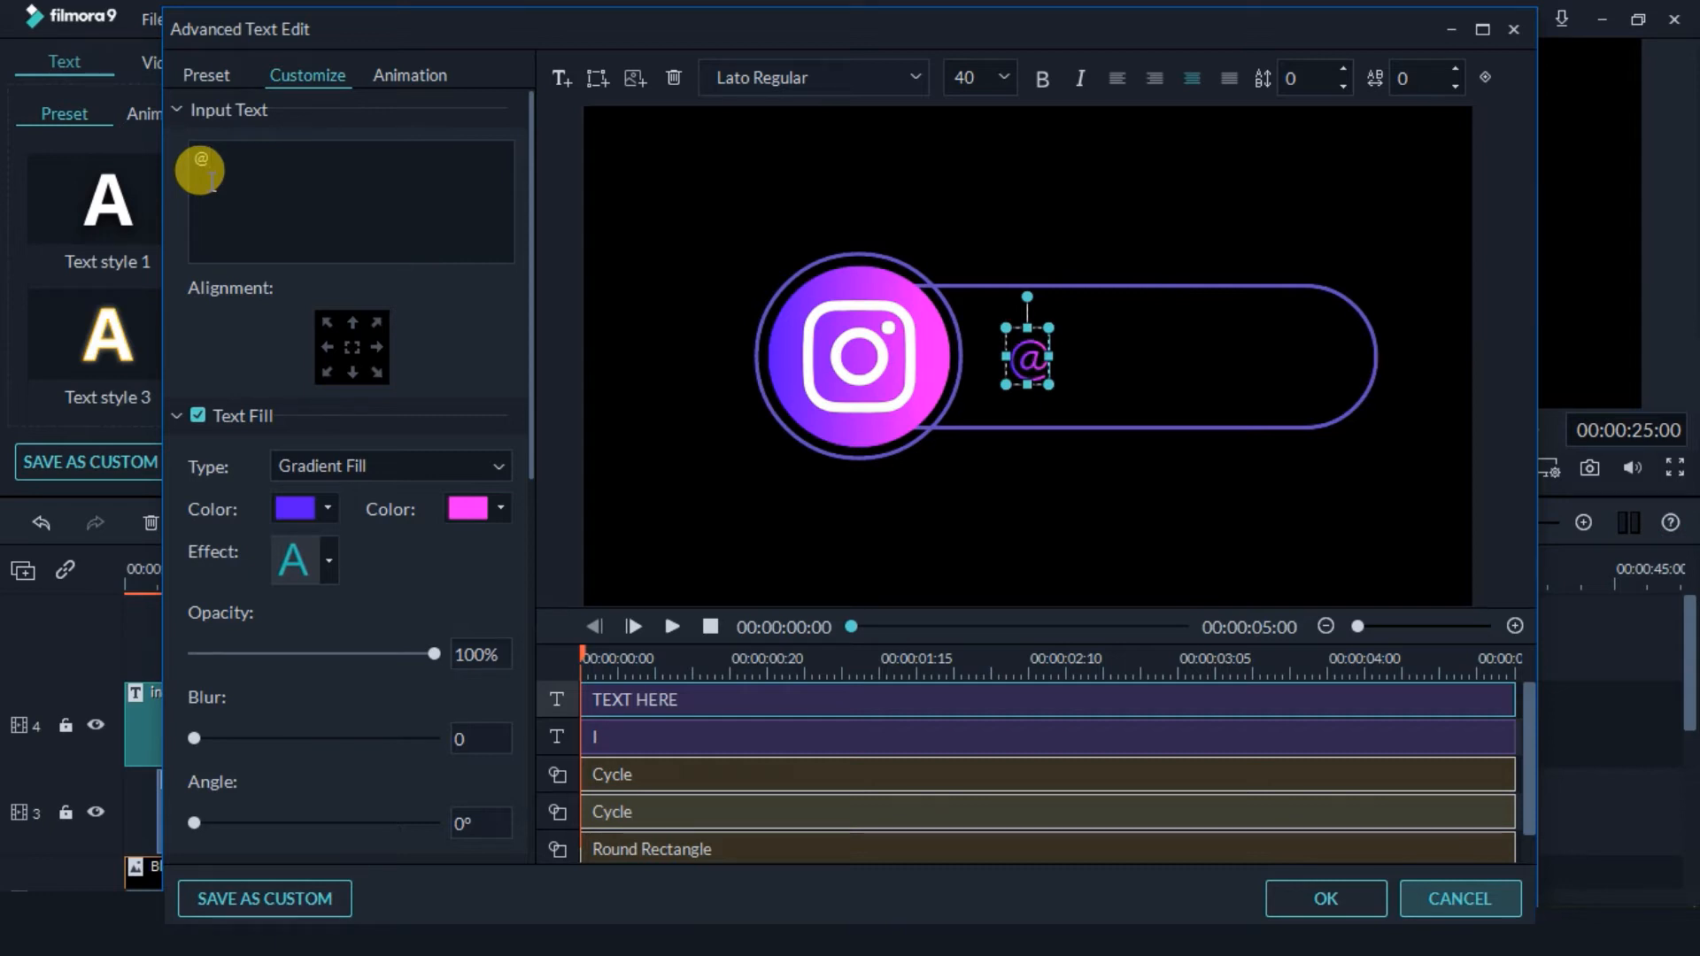
type("kya")
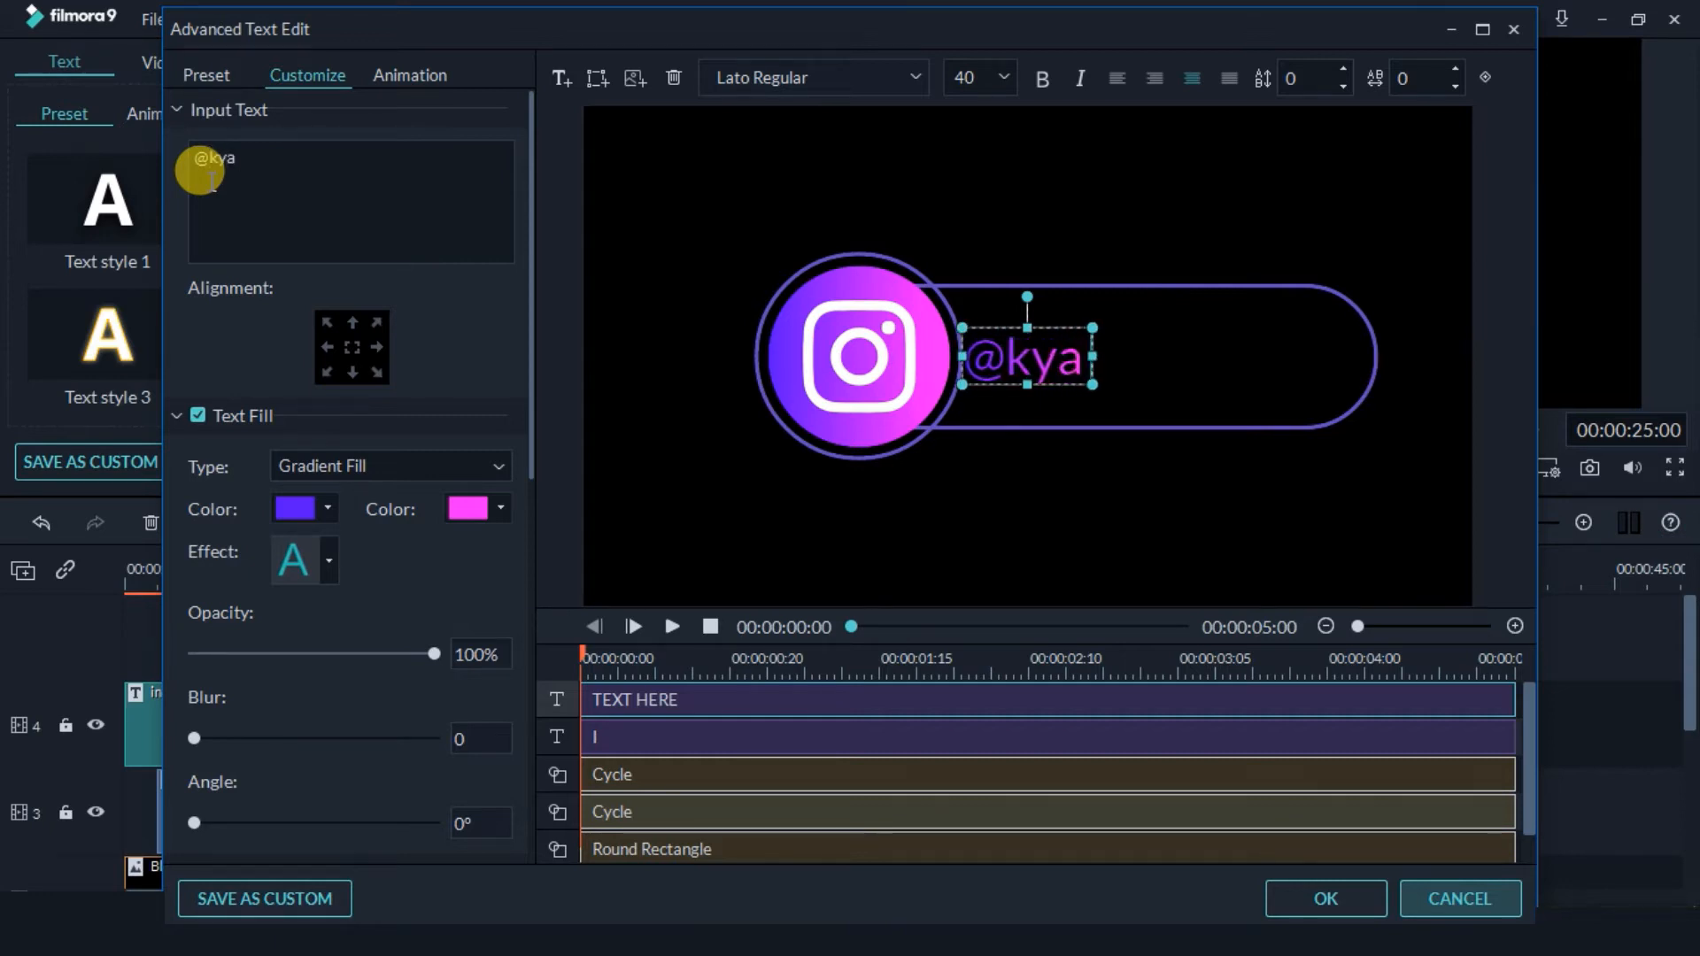
type(" seakhein")
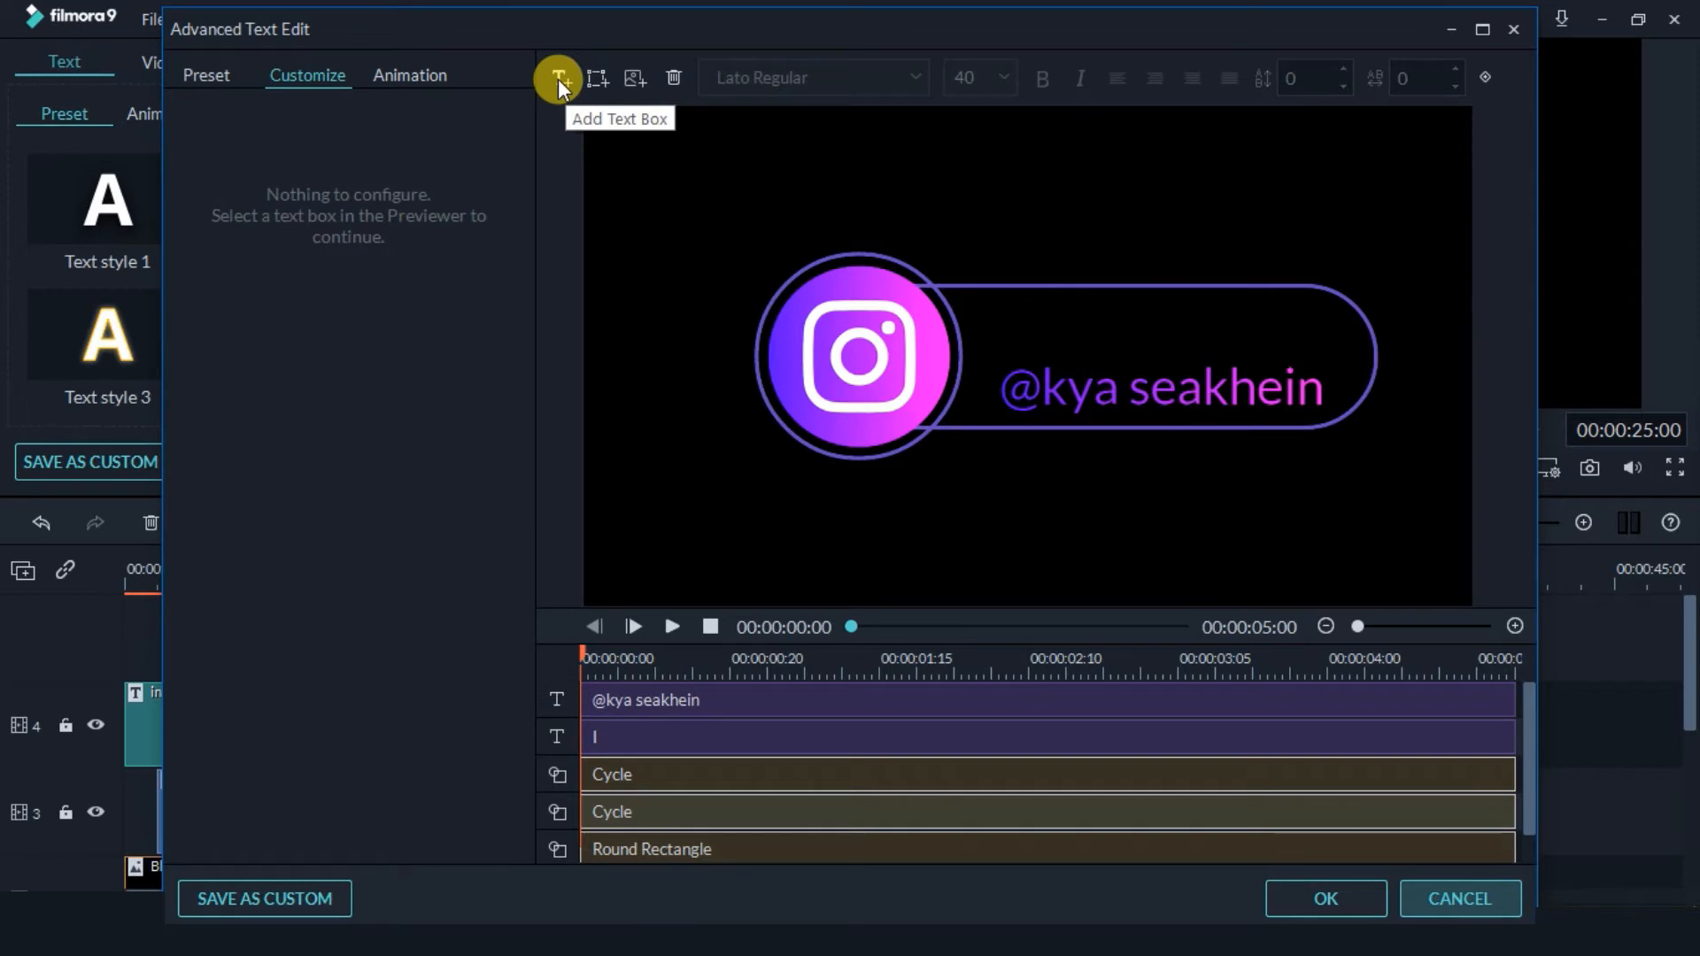
Add a "follow in instagram" text box above the handle and set its font size to 22.
left_click(558, 78)
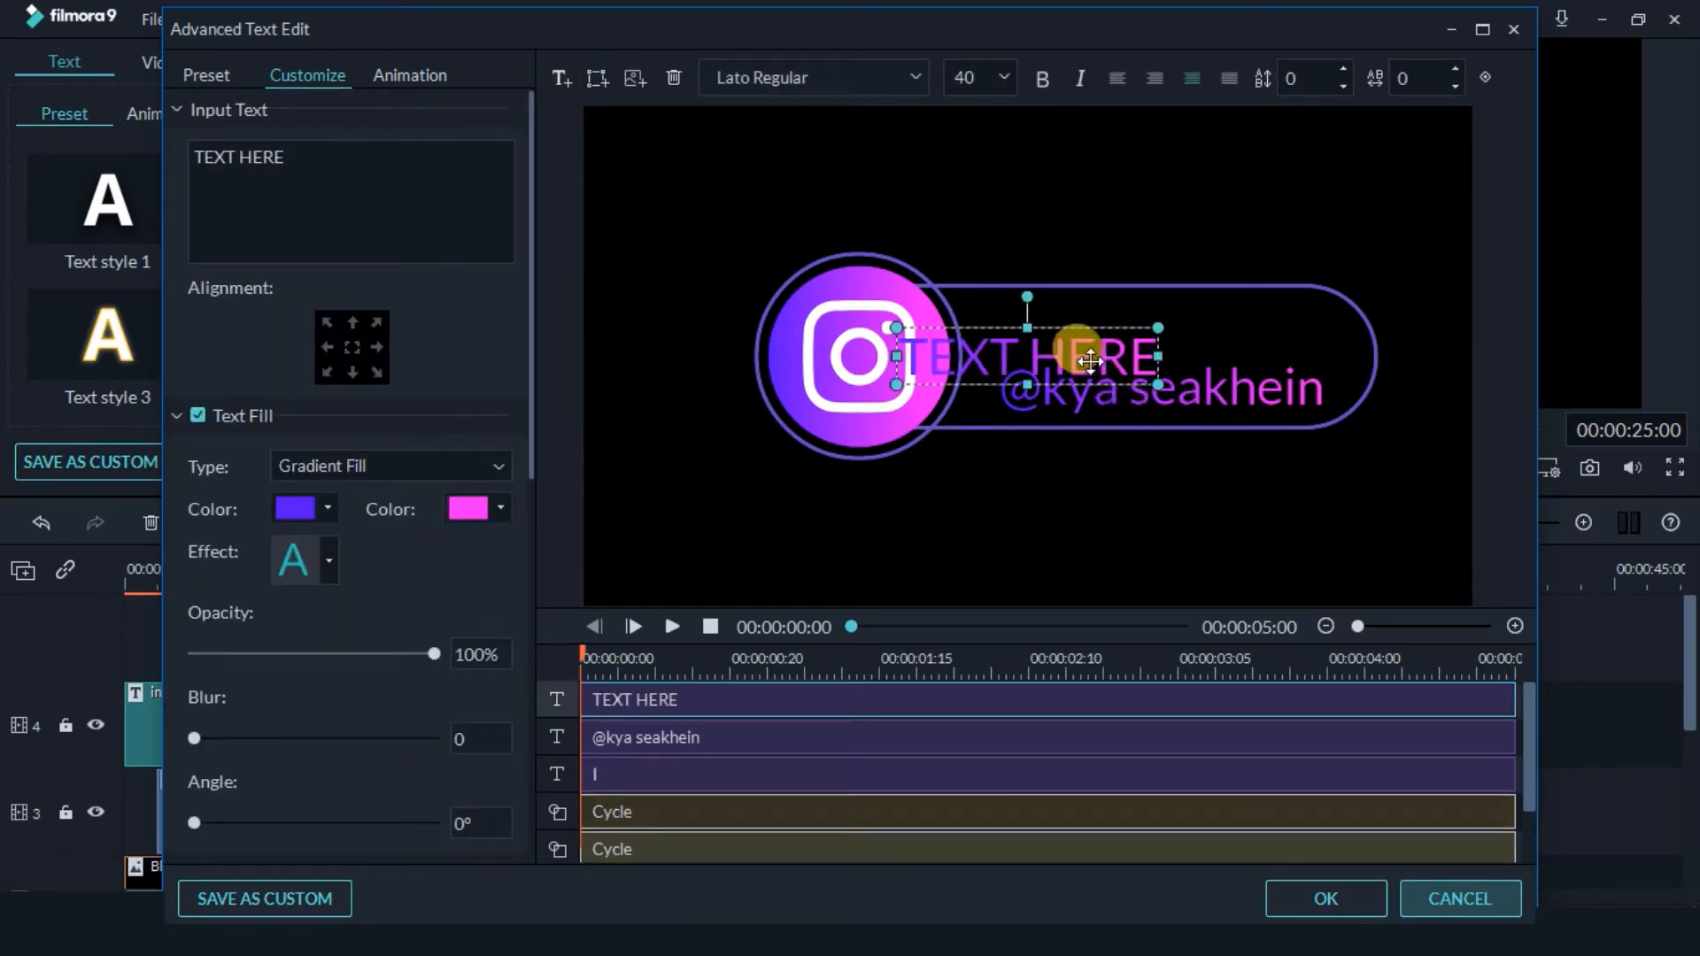
left_click_drag(1091, 359, 1197, 334)
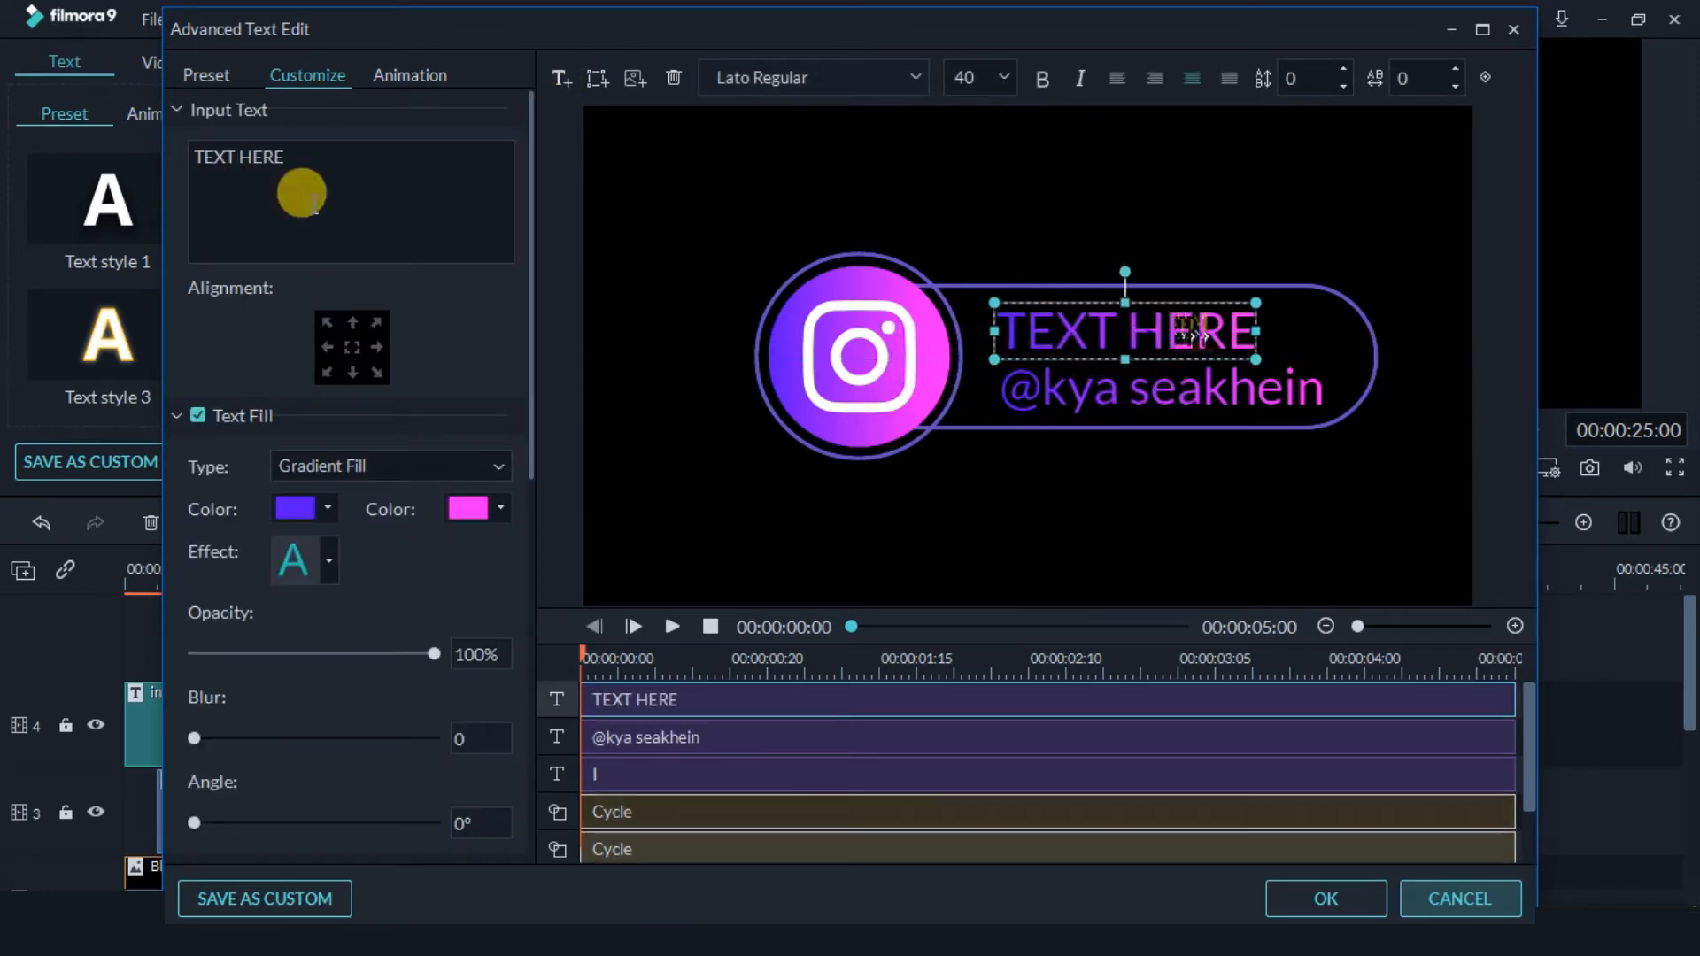
left_click(1003, 87)
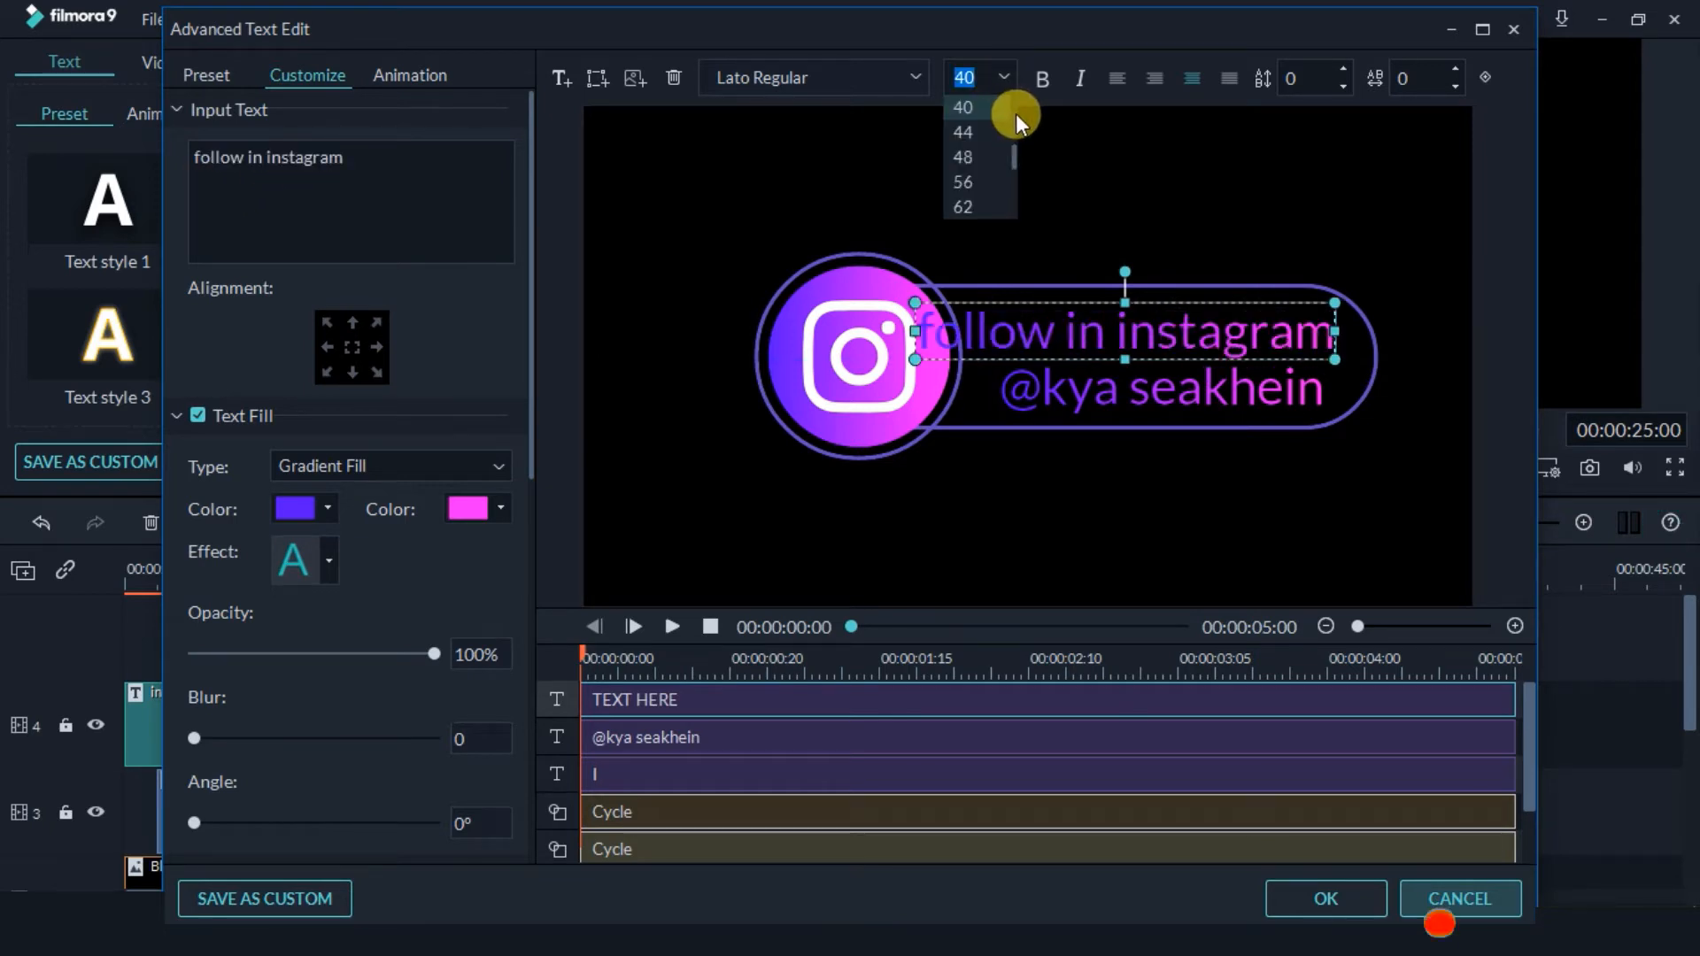
left_click(1014, 115)
left_click(971, 105)
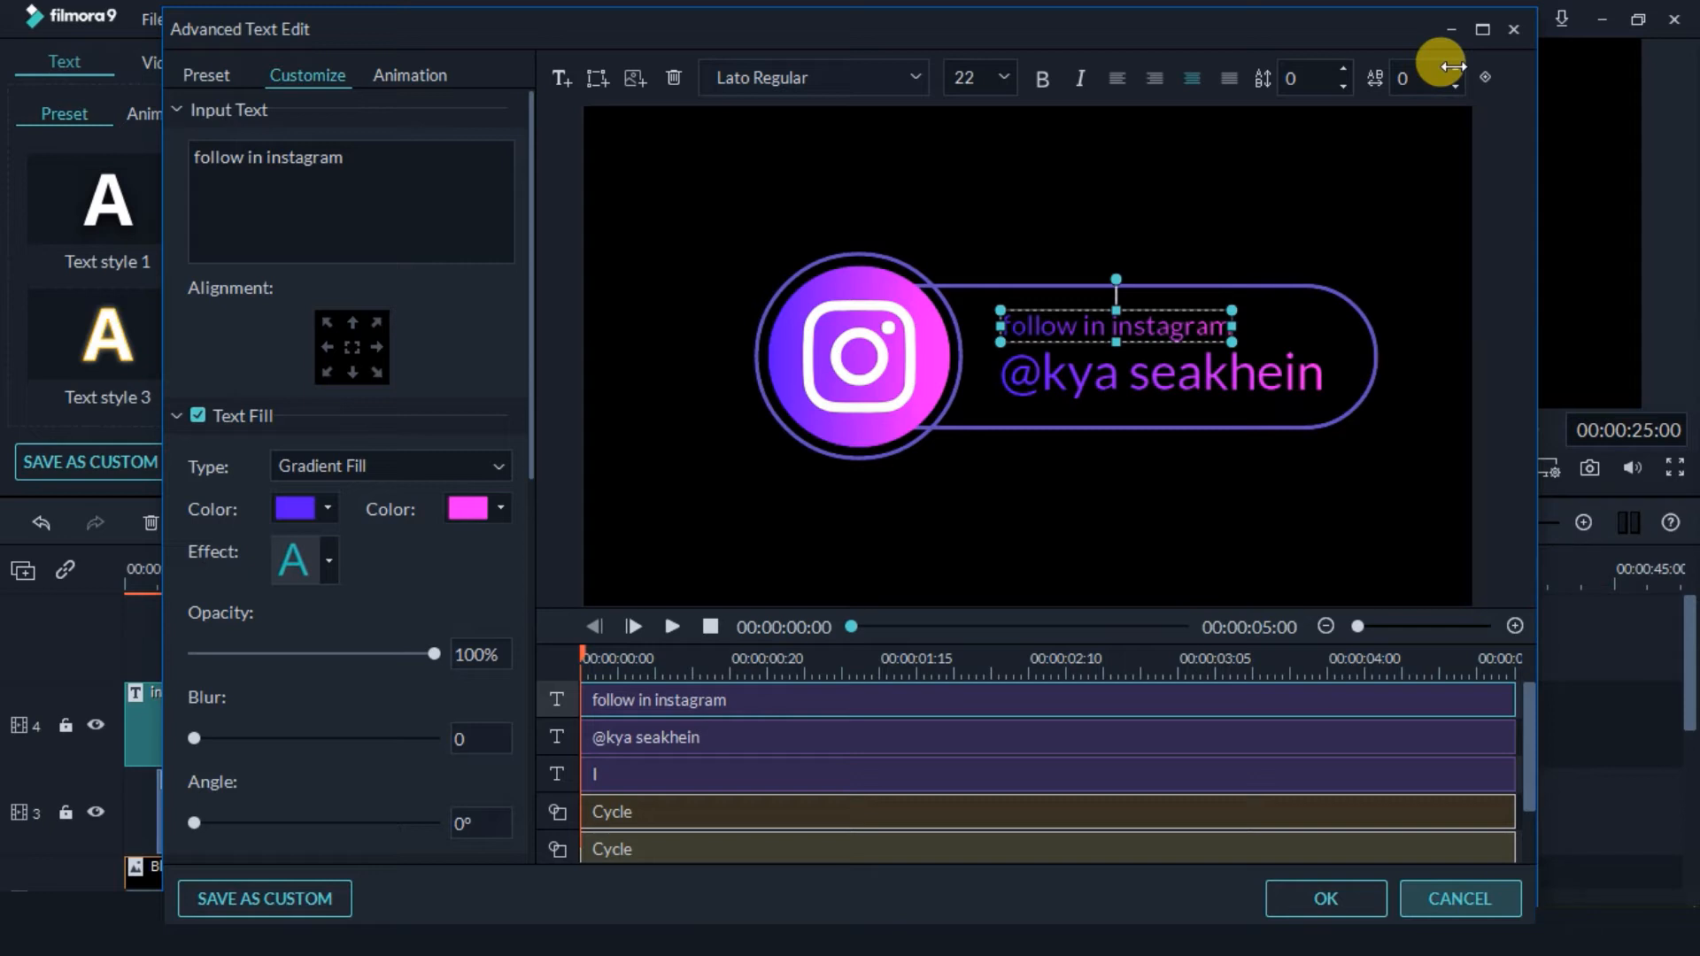
Set the character spacing of "follow in instagram" to 1 and realign its left edge with the handle below.
left_click(1454, 67)
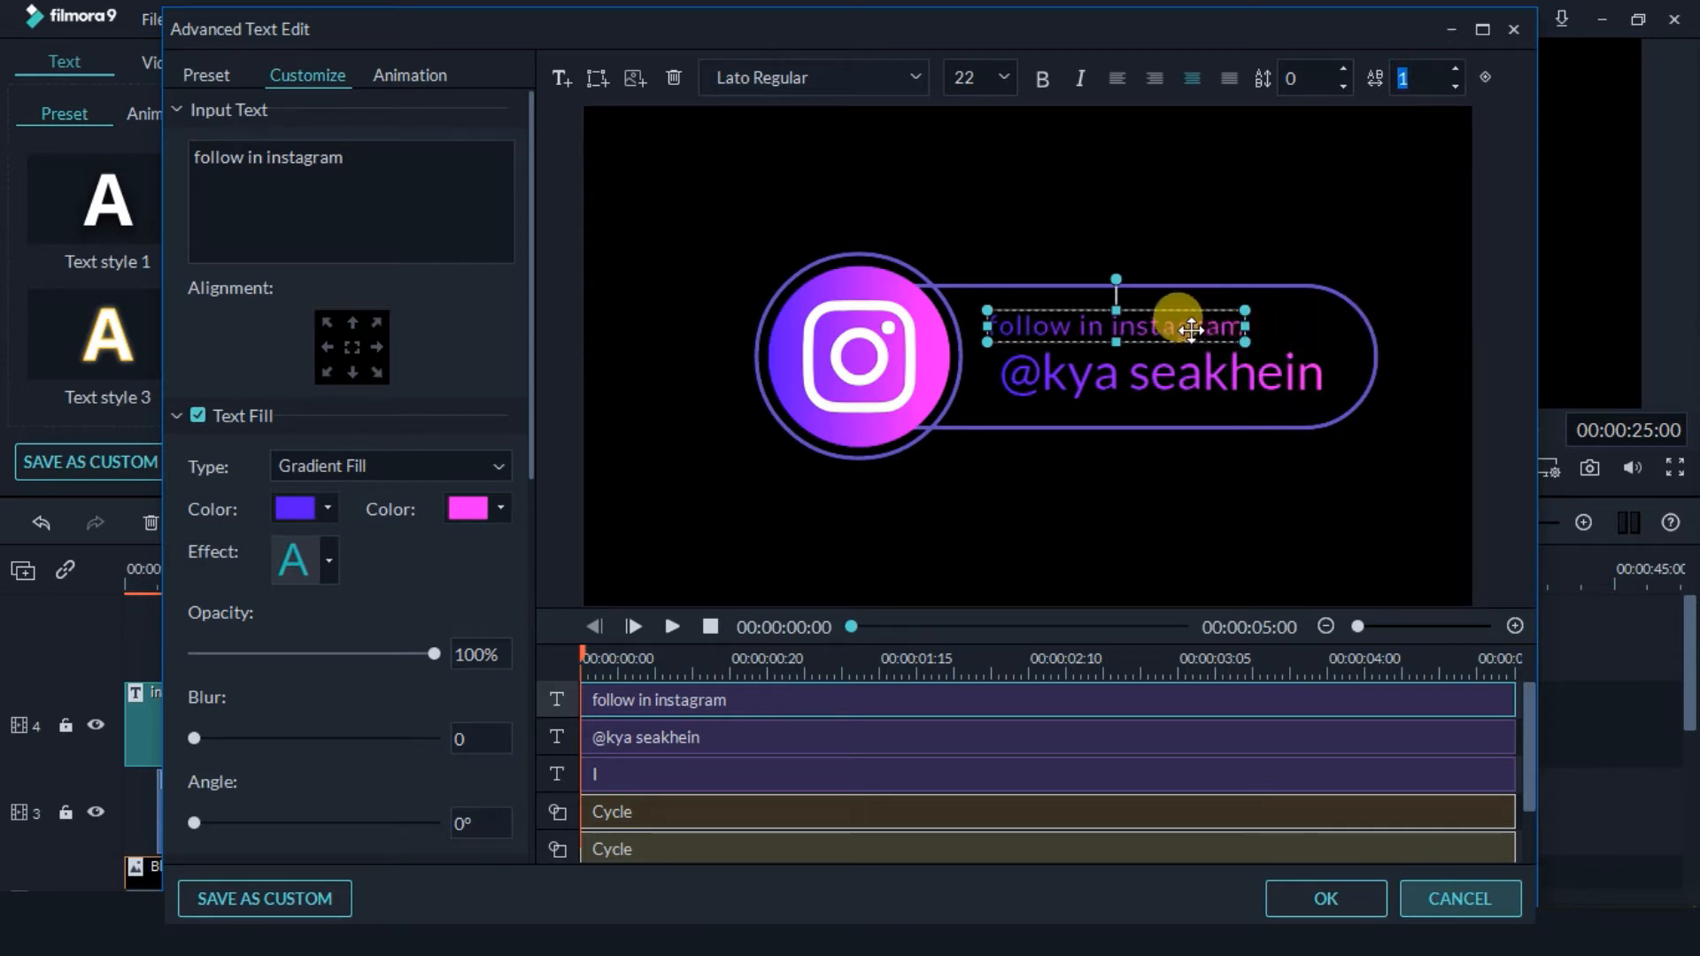
left_click_drag(1191, 328, 1201, 328)
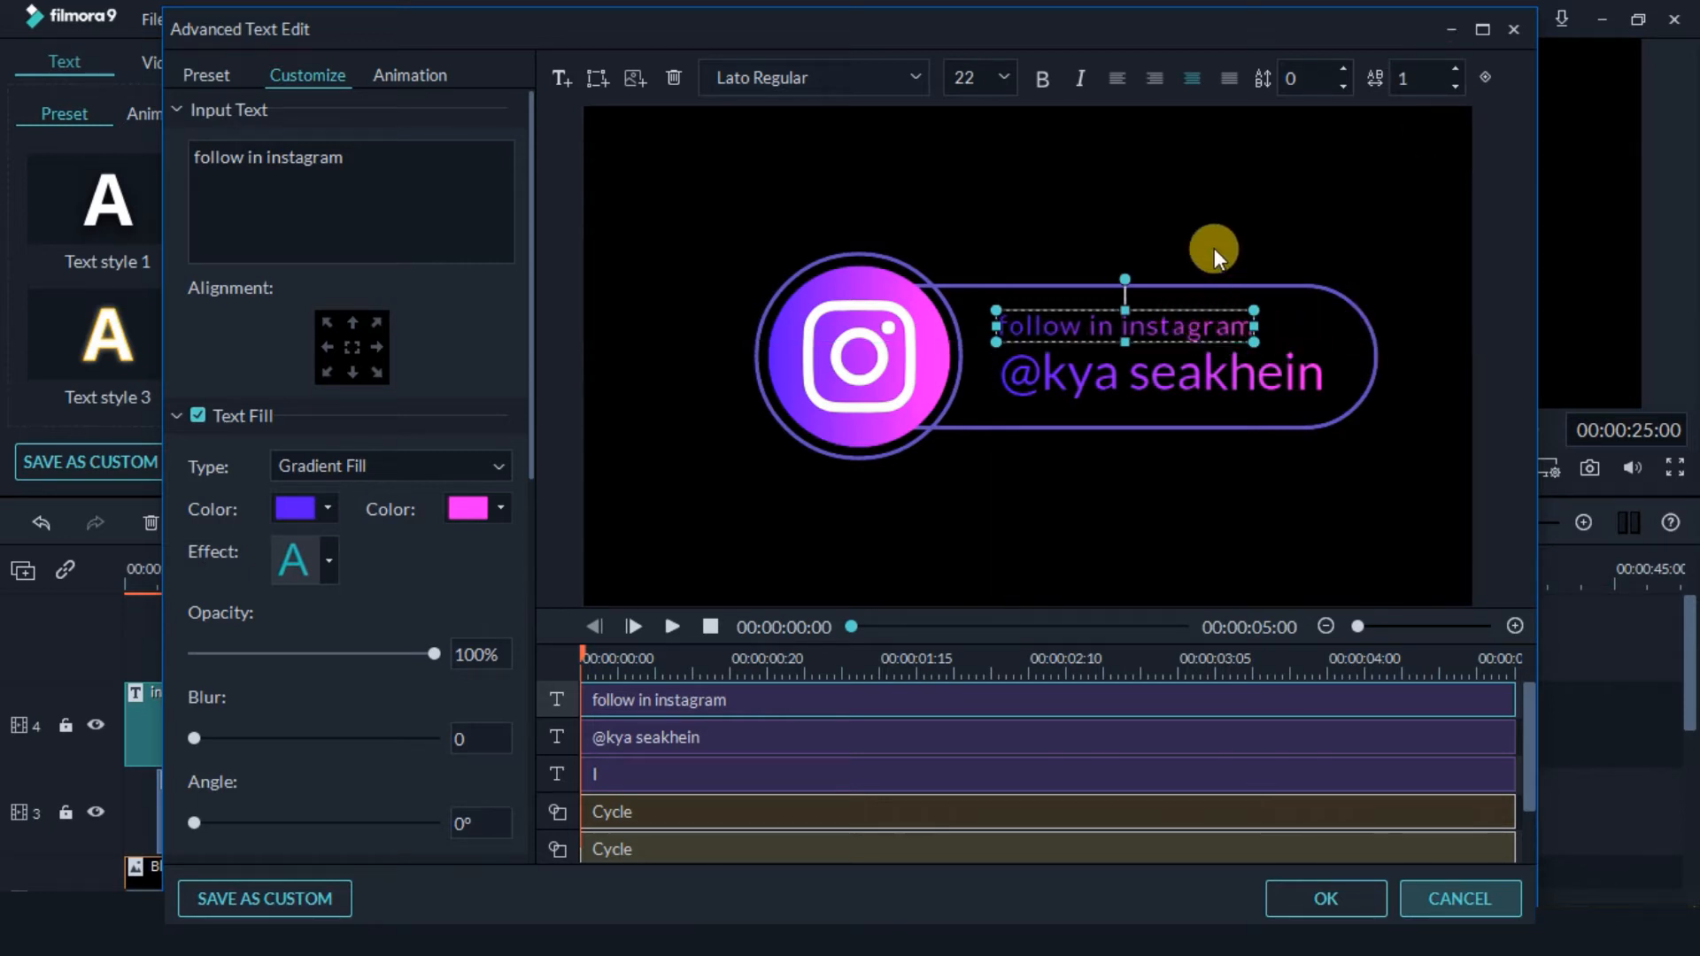
left_click(1214, 250)
left_click(1196, 340)
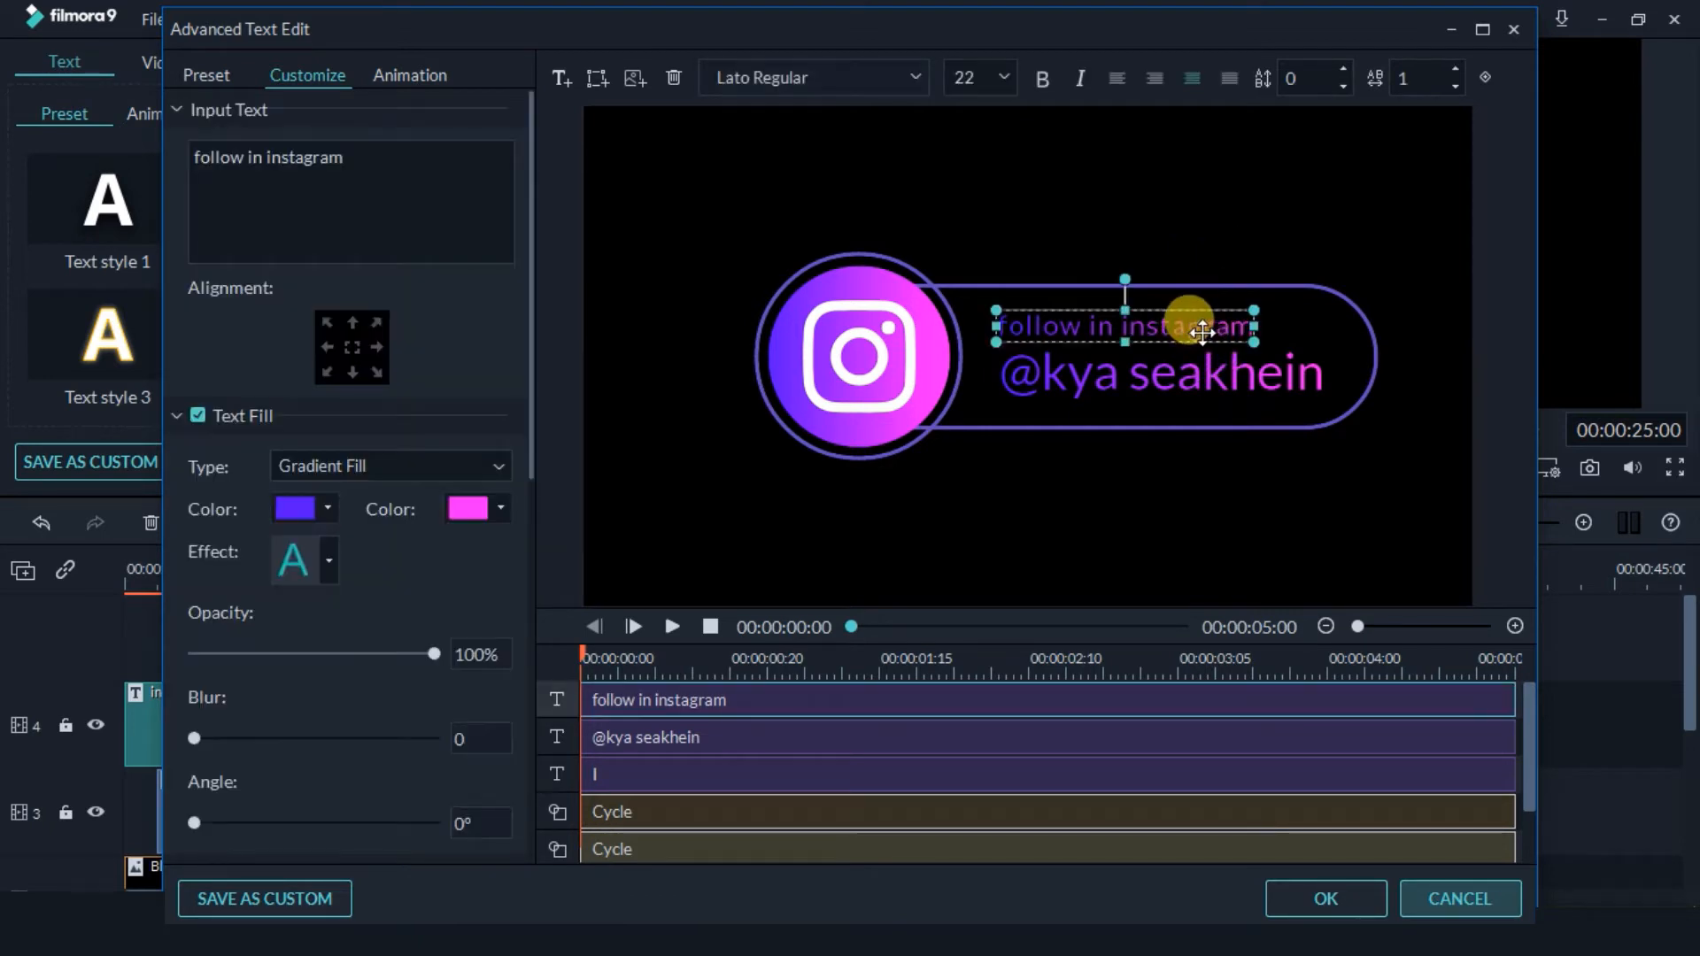
left_click(1085, 377)
scroll(359, 318, "down", 3)
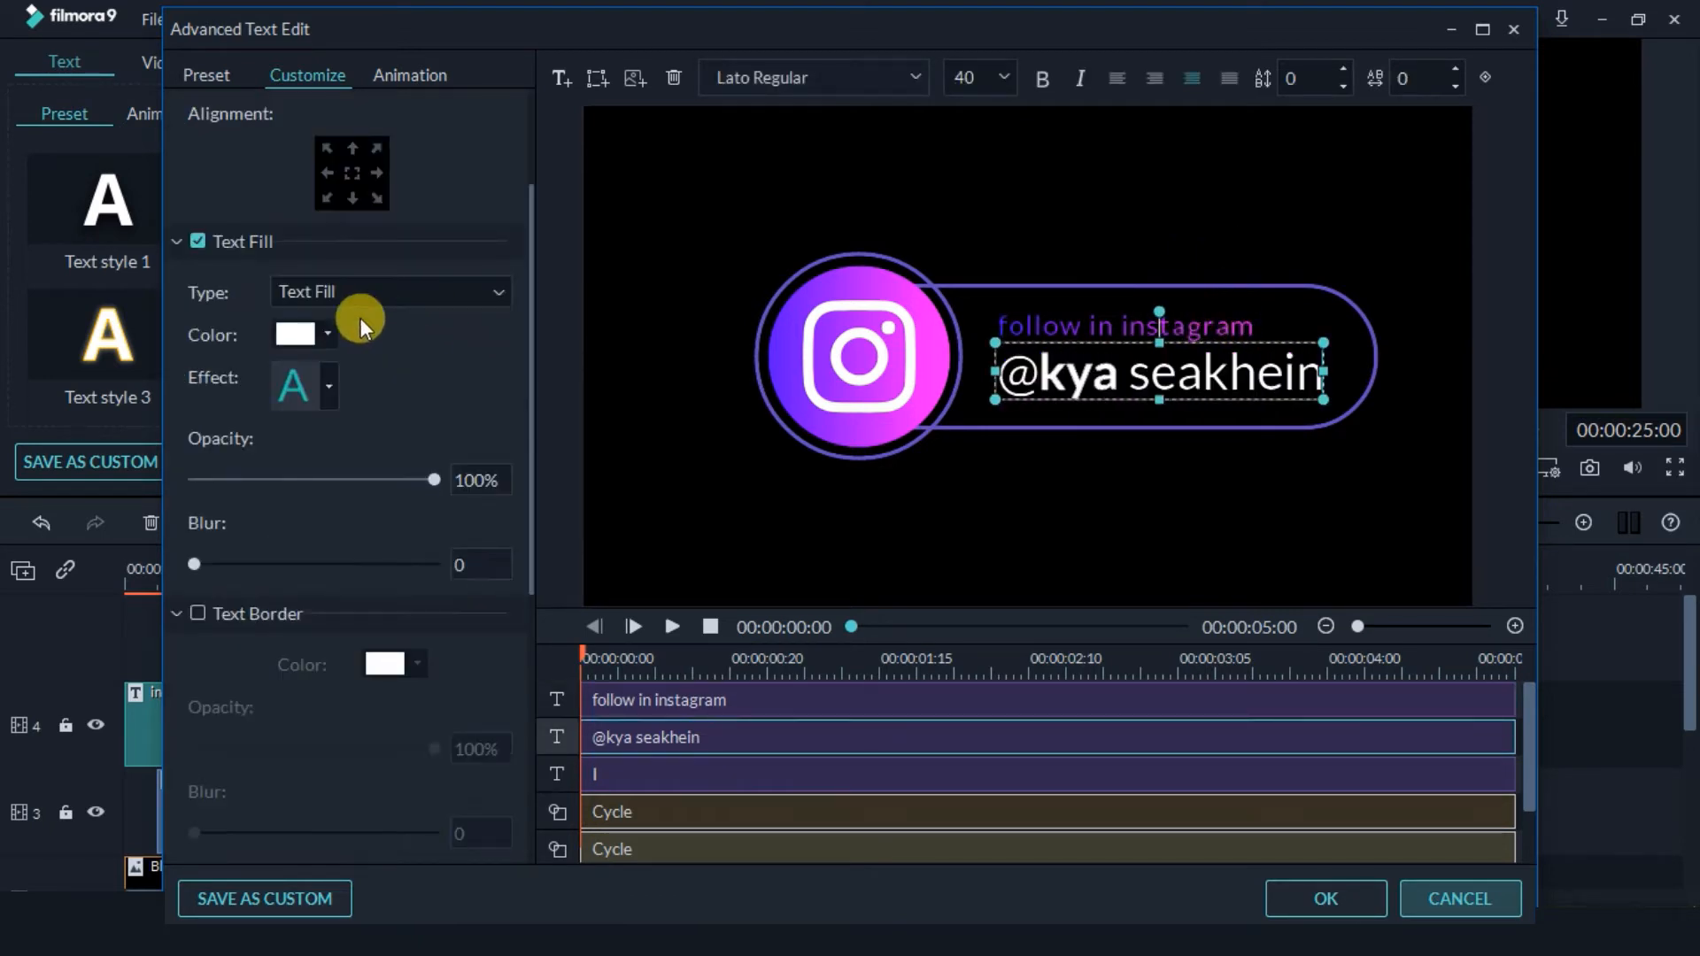
left_click(640, 387)
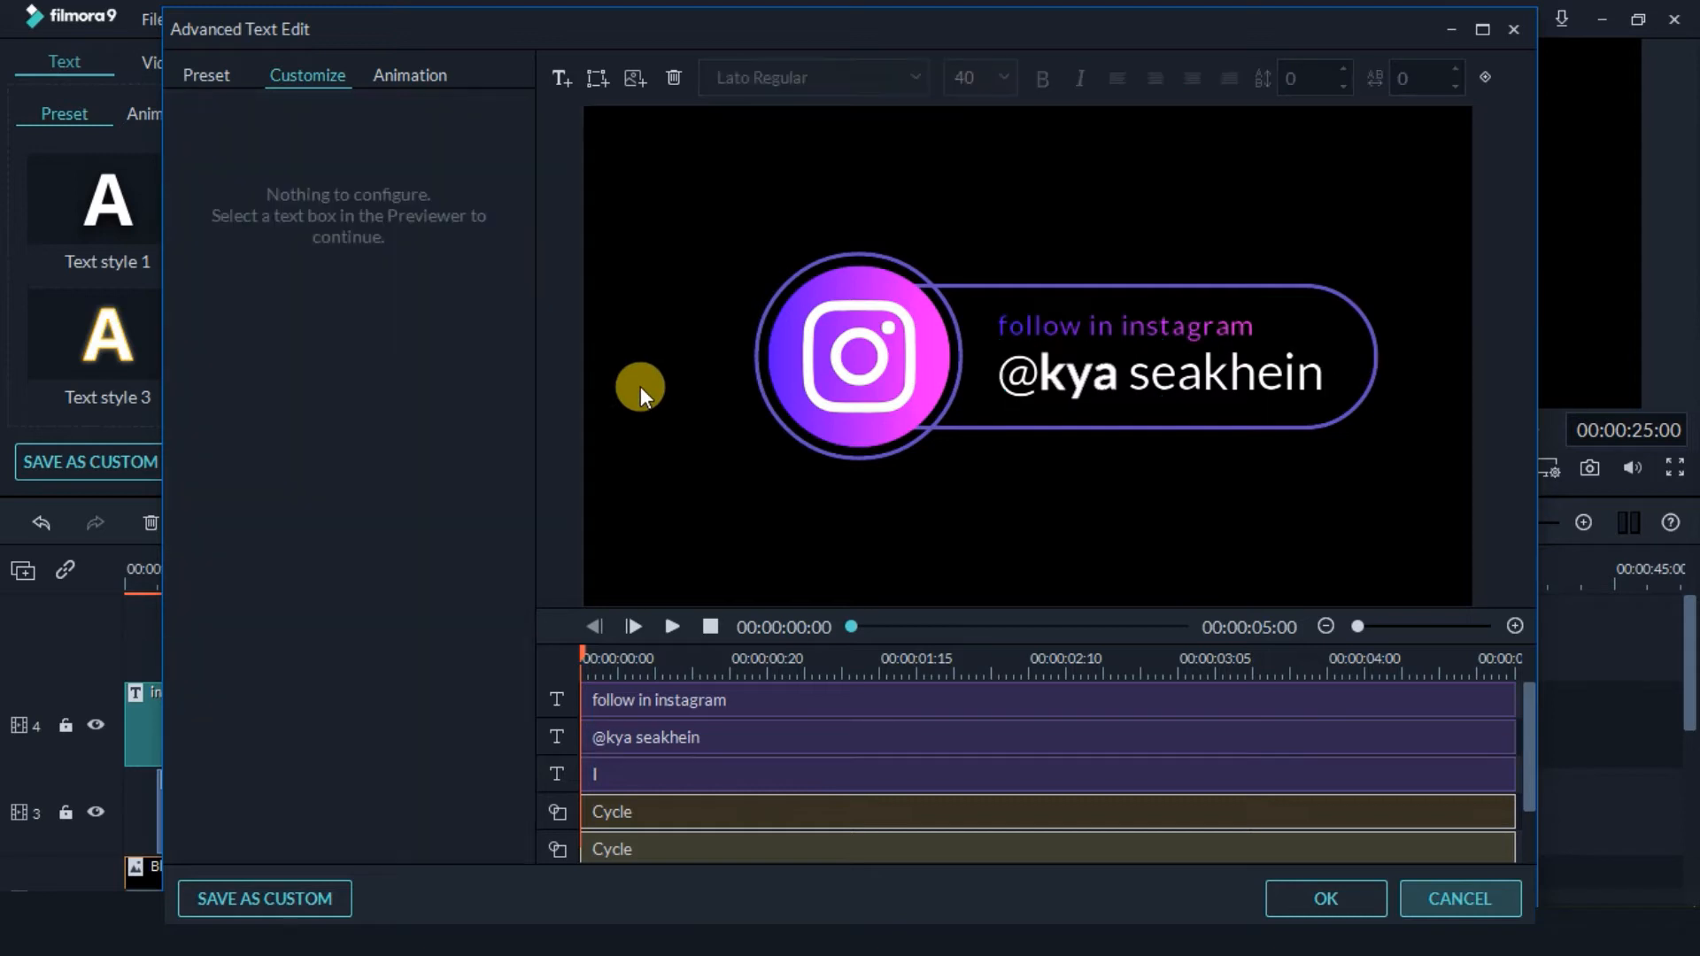
Change the "follow in instagram" line from a gradient to a plain white text fill.
left_click(1077, 333)
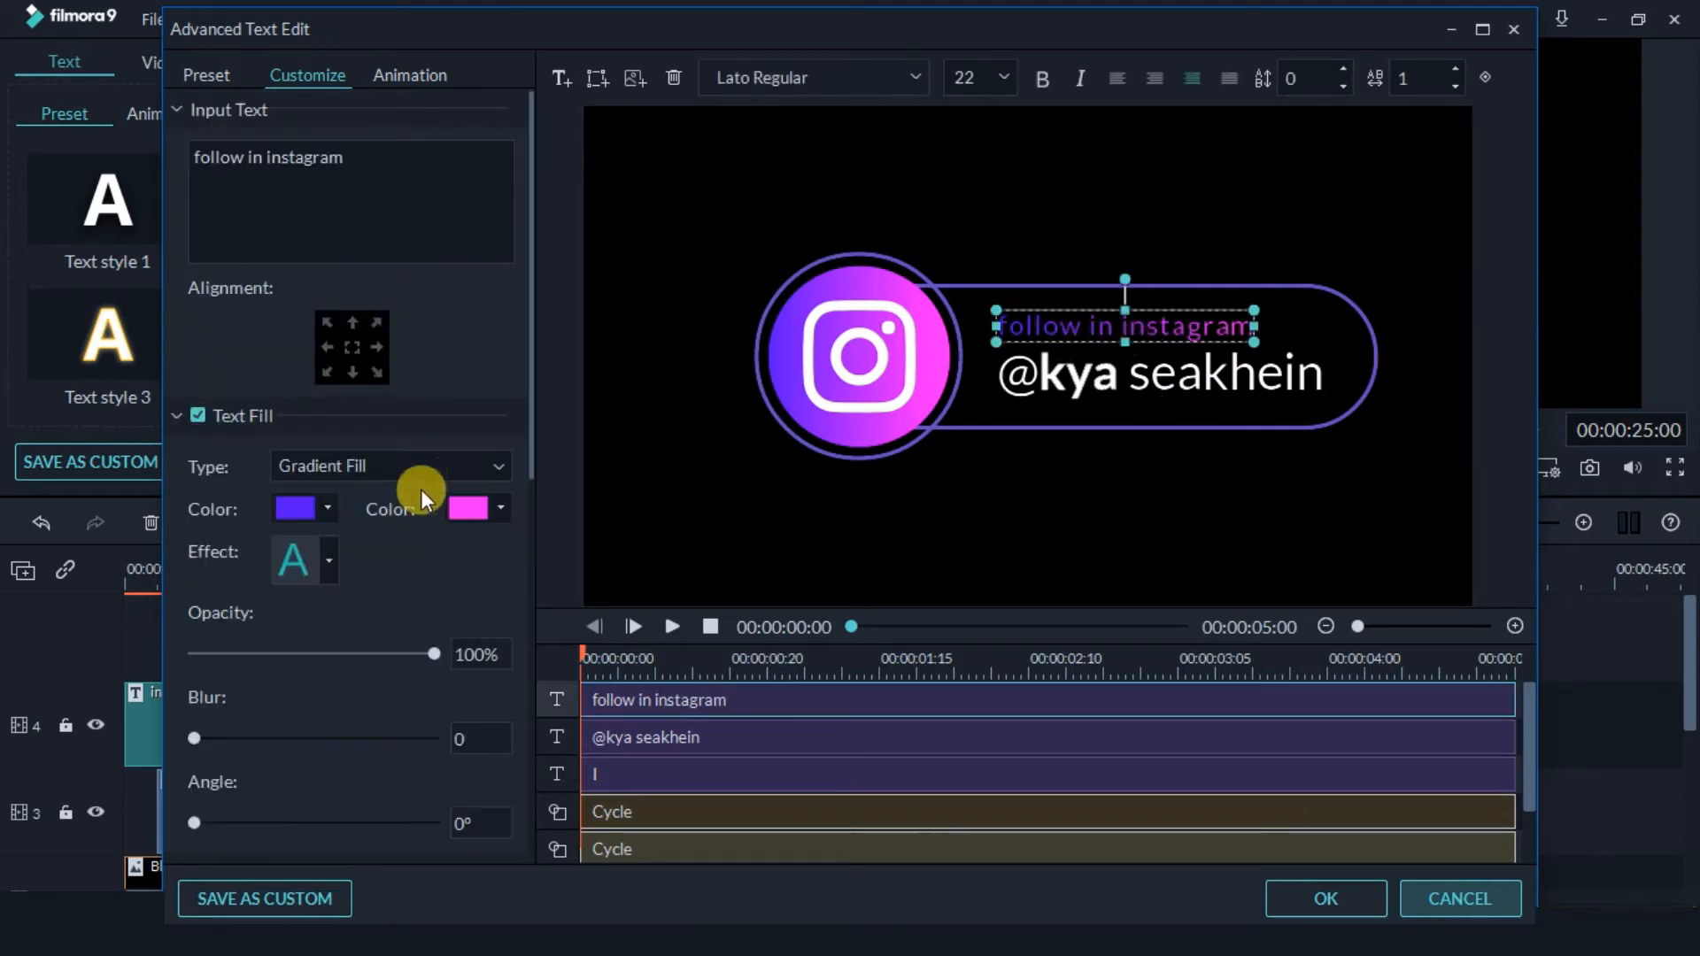
left_click(391, 466)
left_click(335, 492)
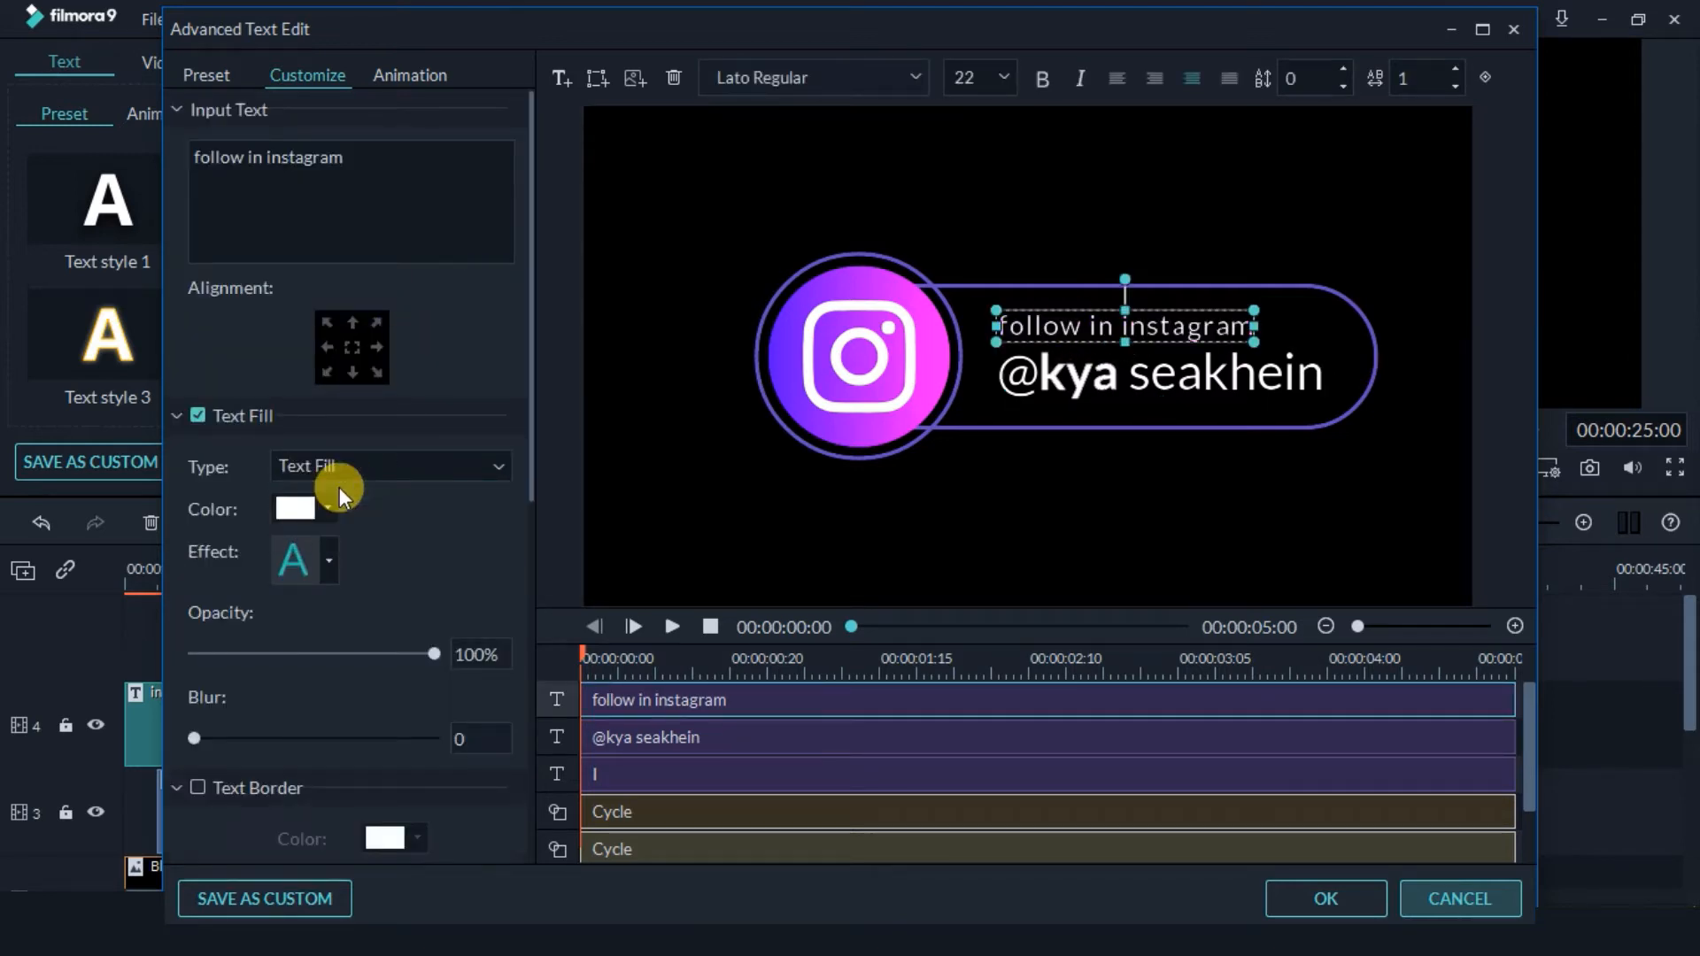
Apply the Left Dir Insert animation to the rounded rectangle outline.
left_click(747, 538)
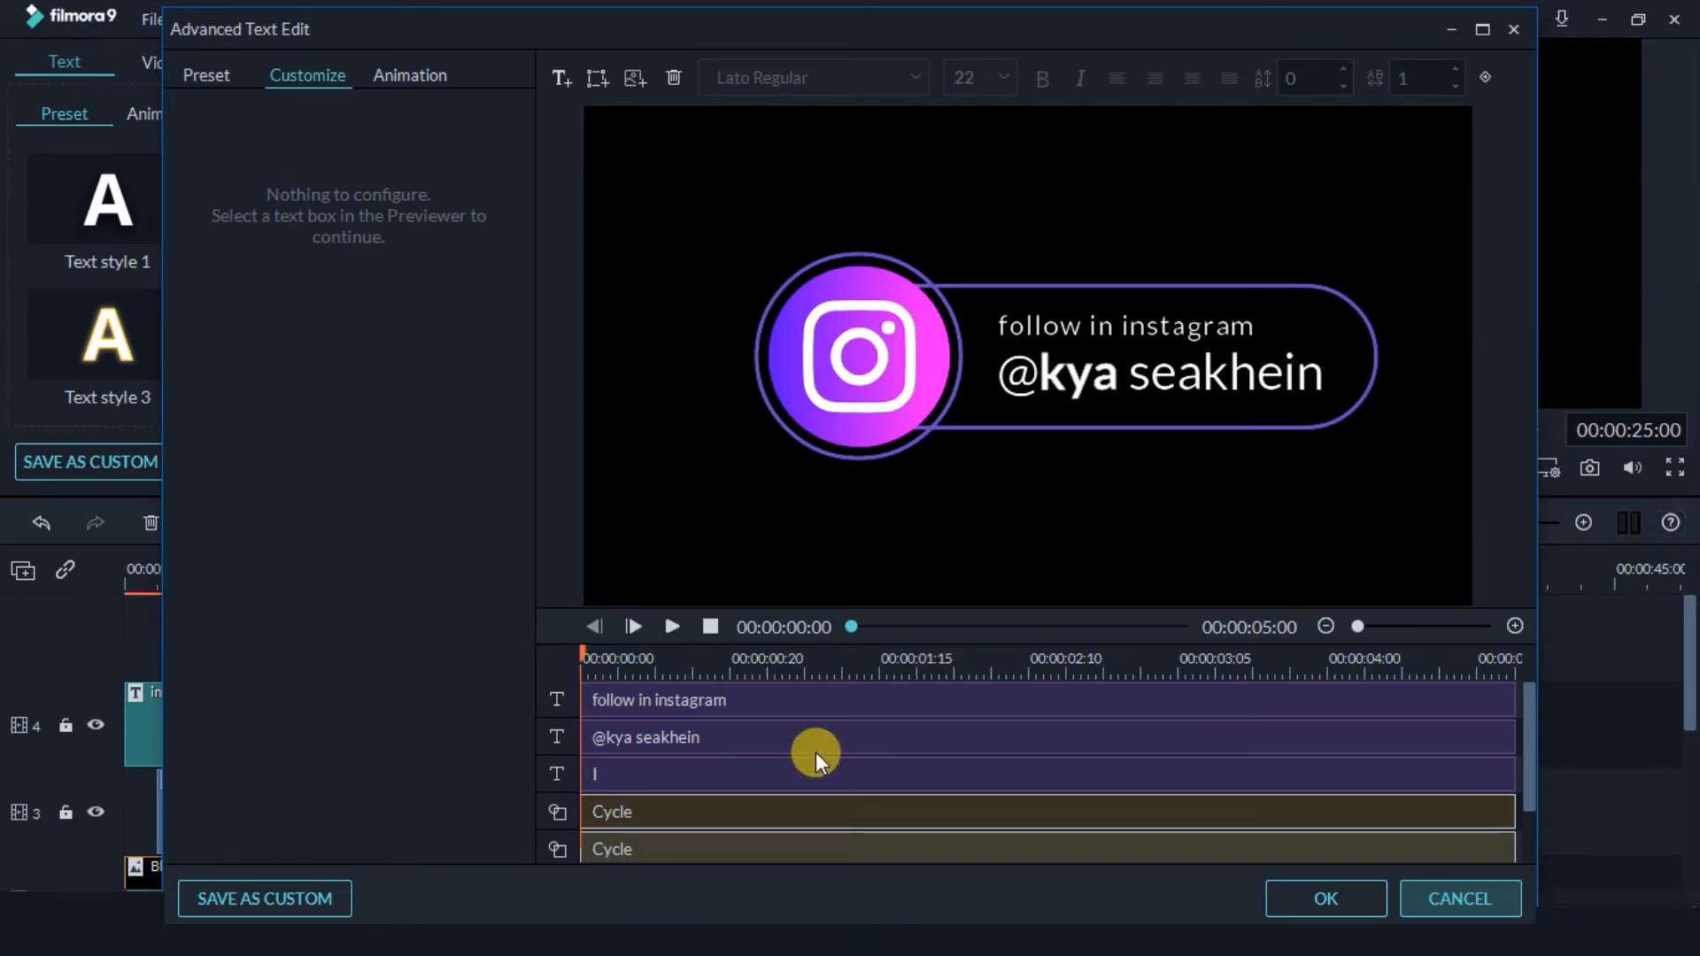
scroll(817, 752, "down", 1)
scroll(818, 752, "down", 1)
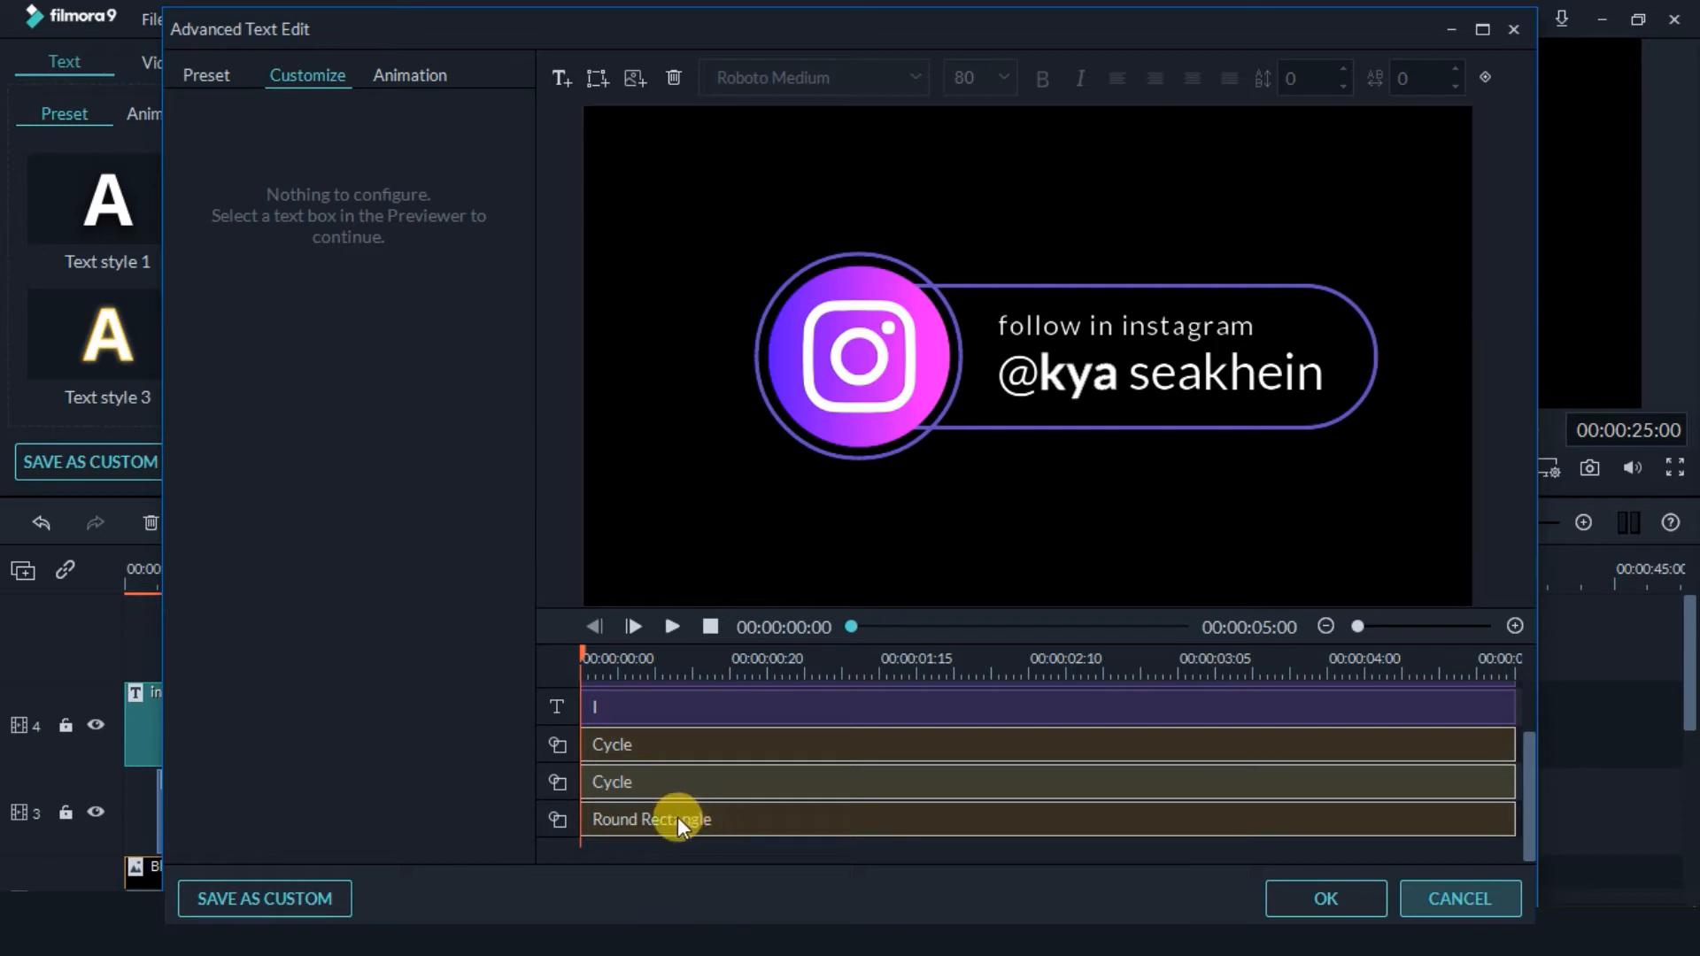
left_click(403, 76)
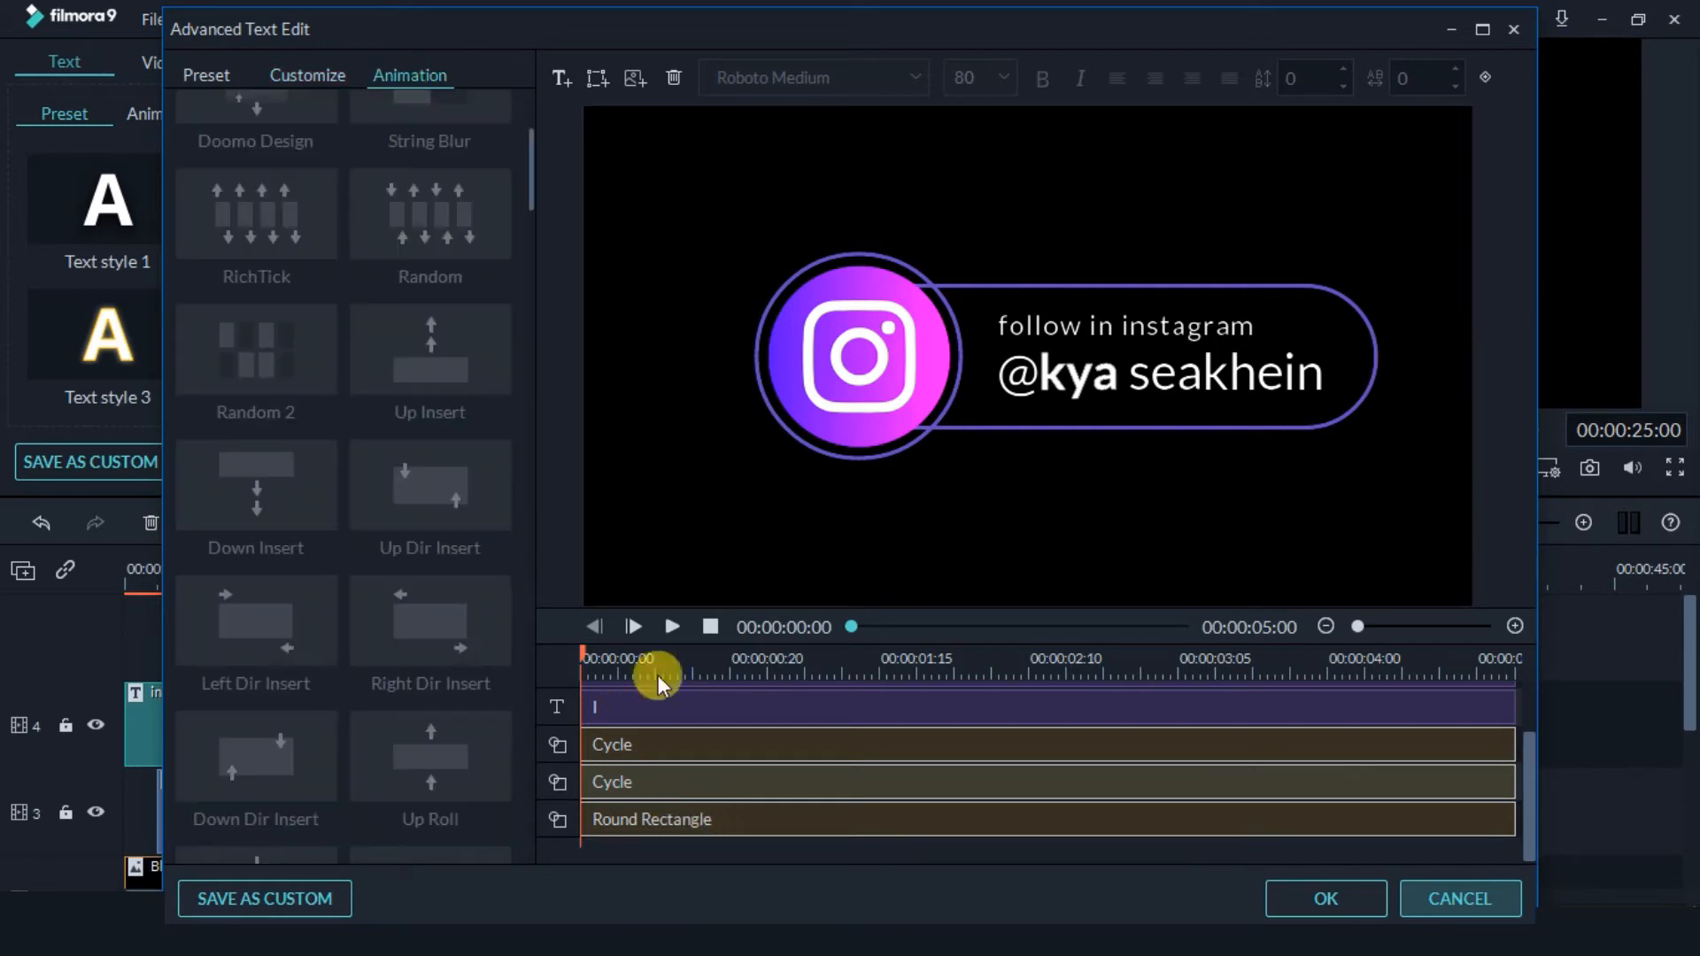
left_click(670, 823)
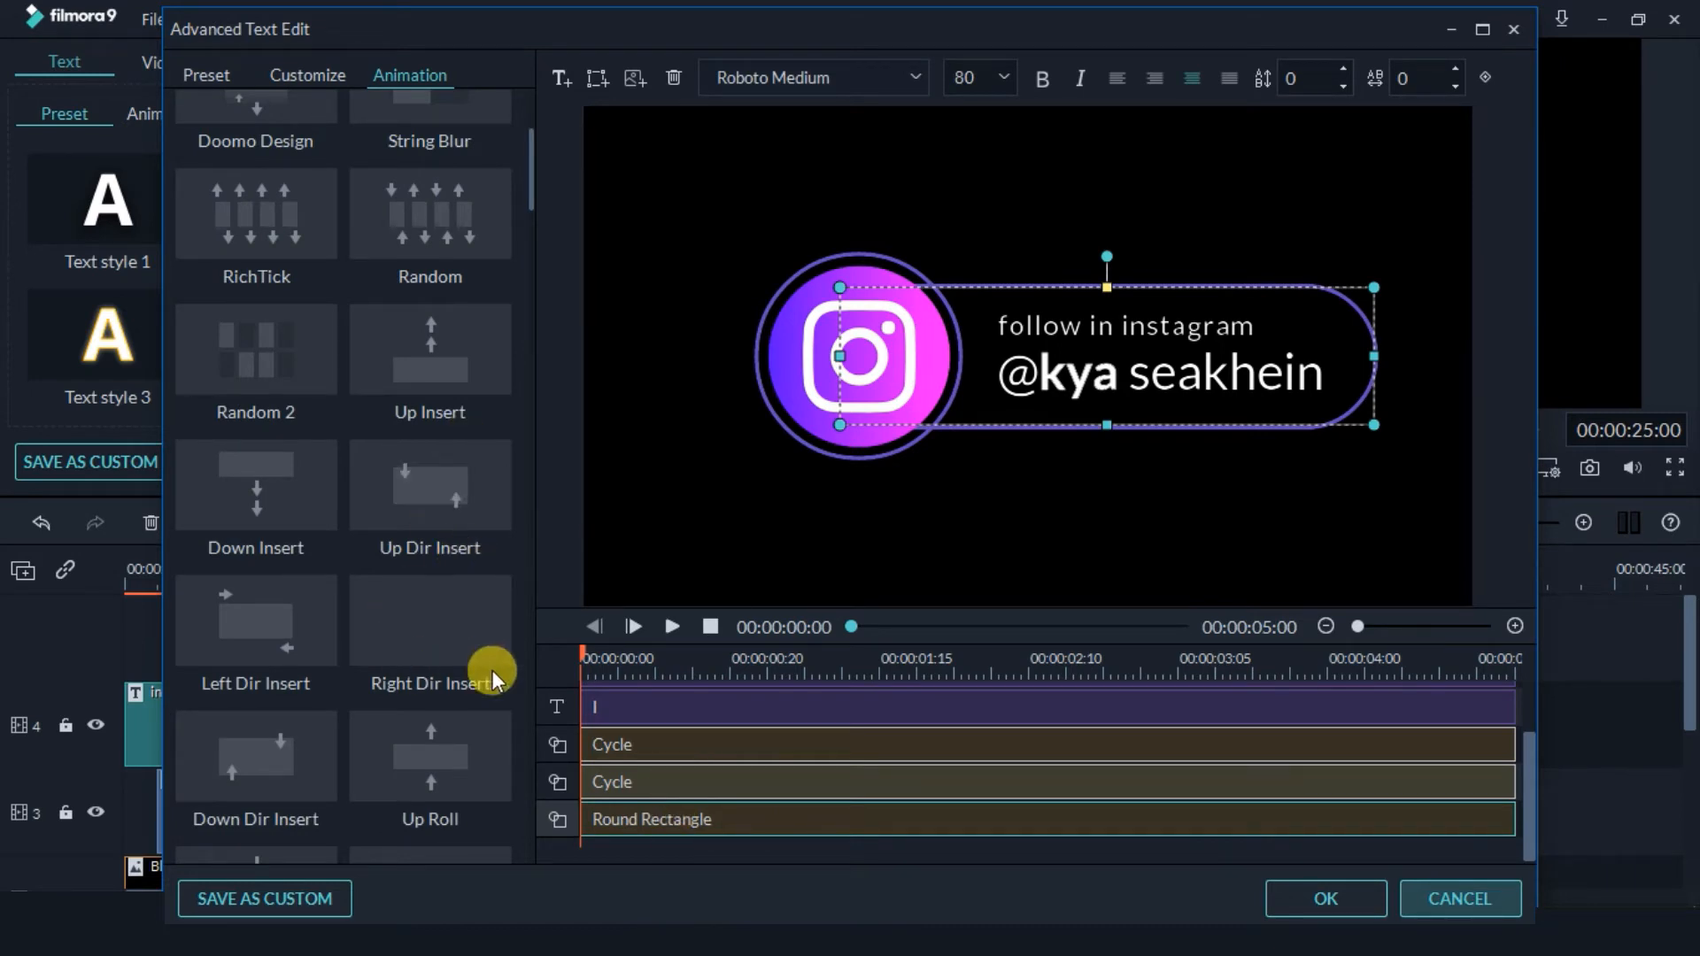
double_click(269, 629)
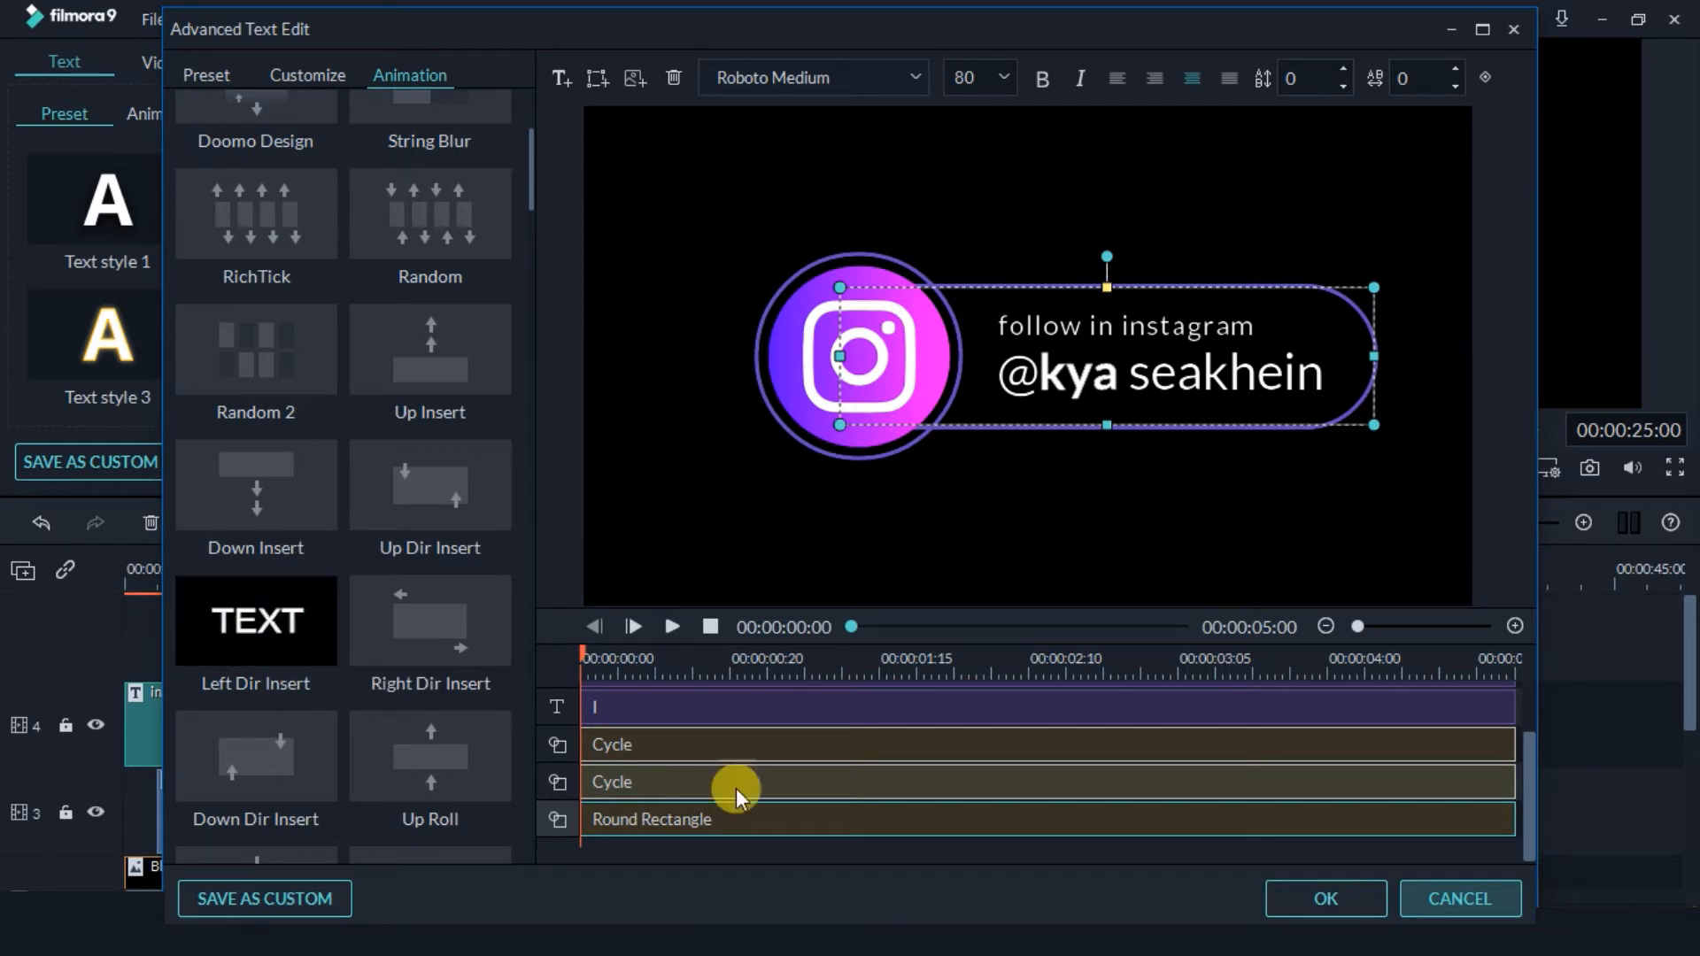
Apply the Twrl animation to the gradient circle, the outer ring and the Instagram icon text.
left_click(672, 777)
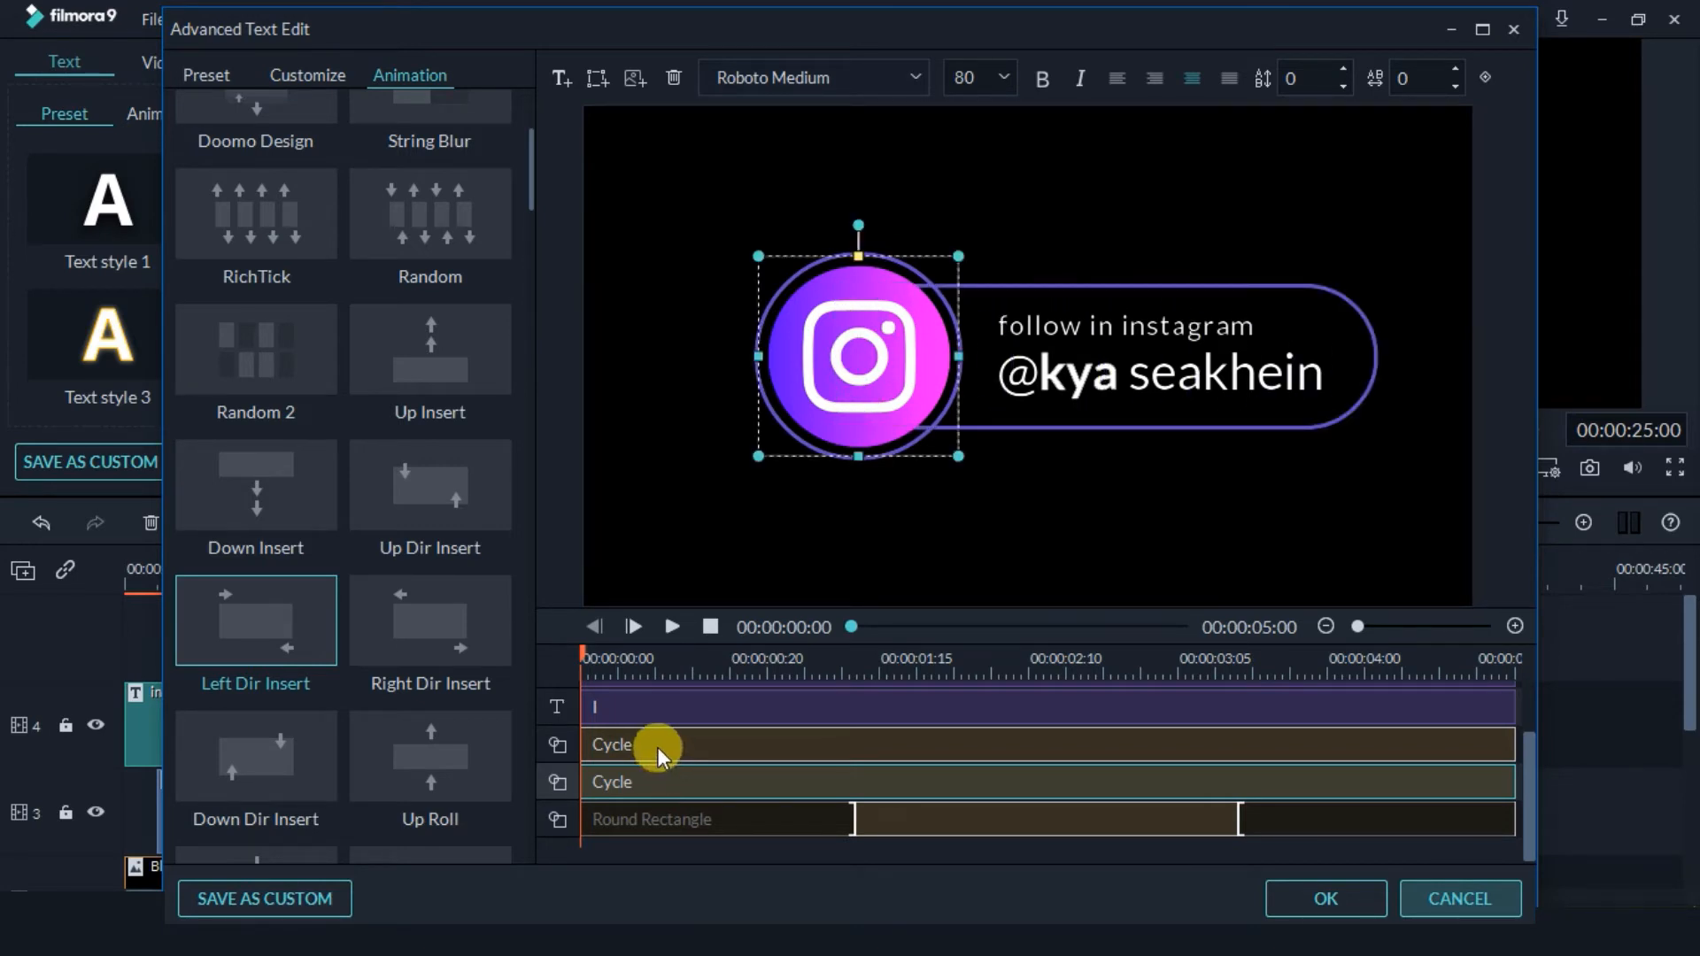
left_click(653, 746)
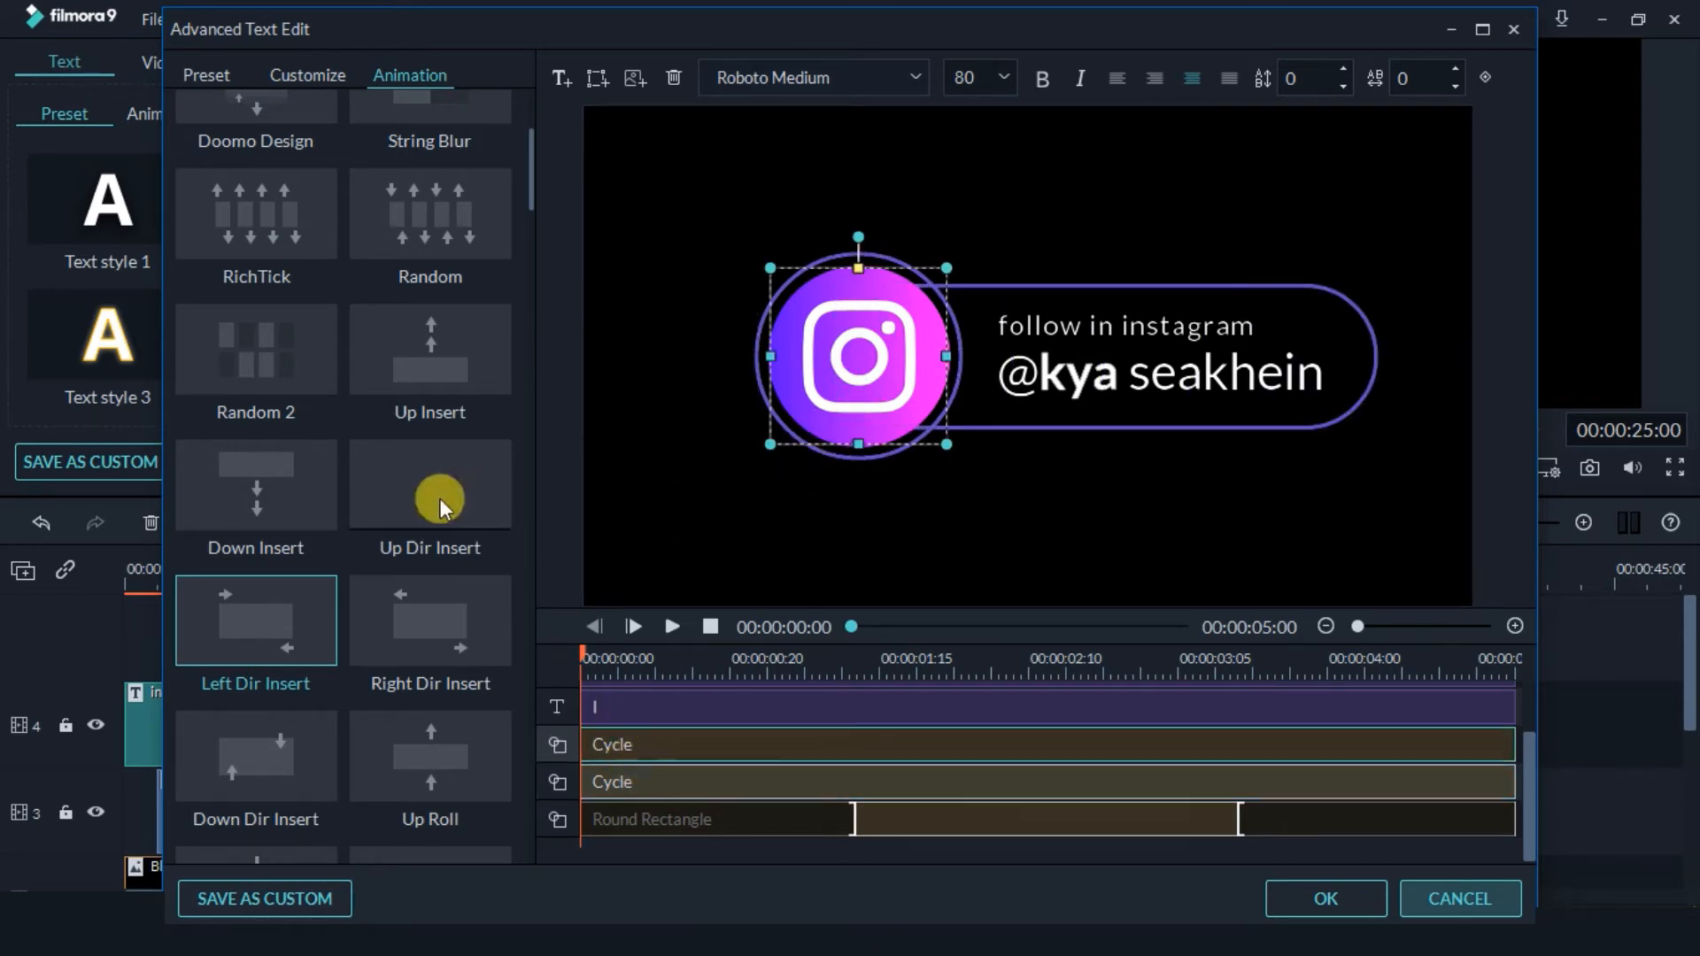
scroll(473, 644, "up", 3)
scroll(475, 648, "down", 5)
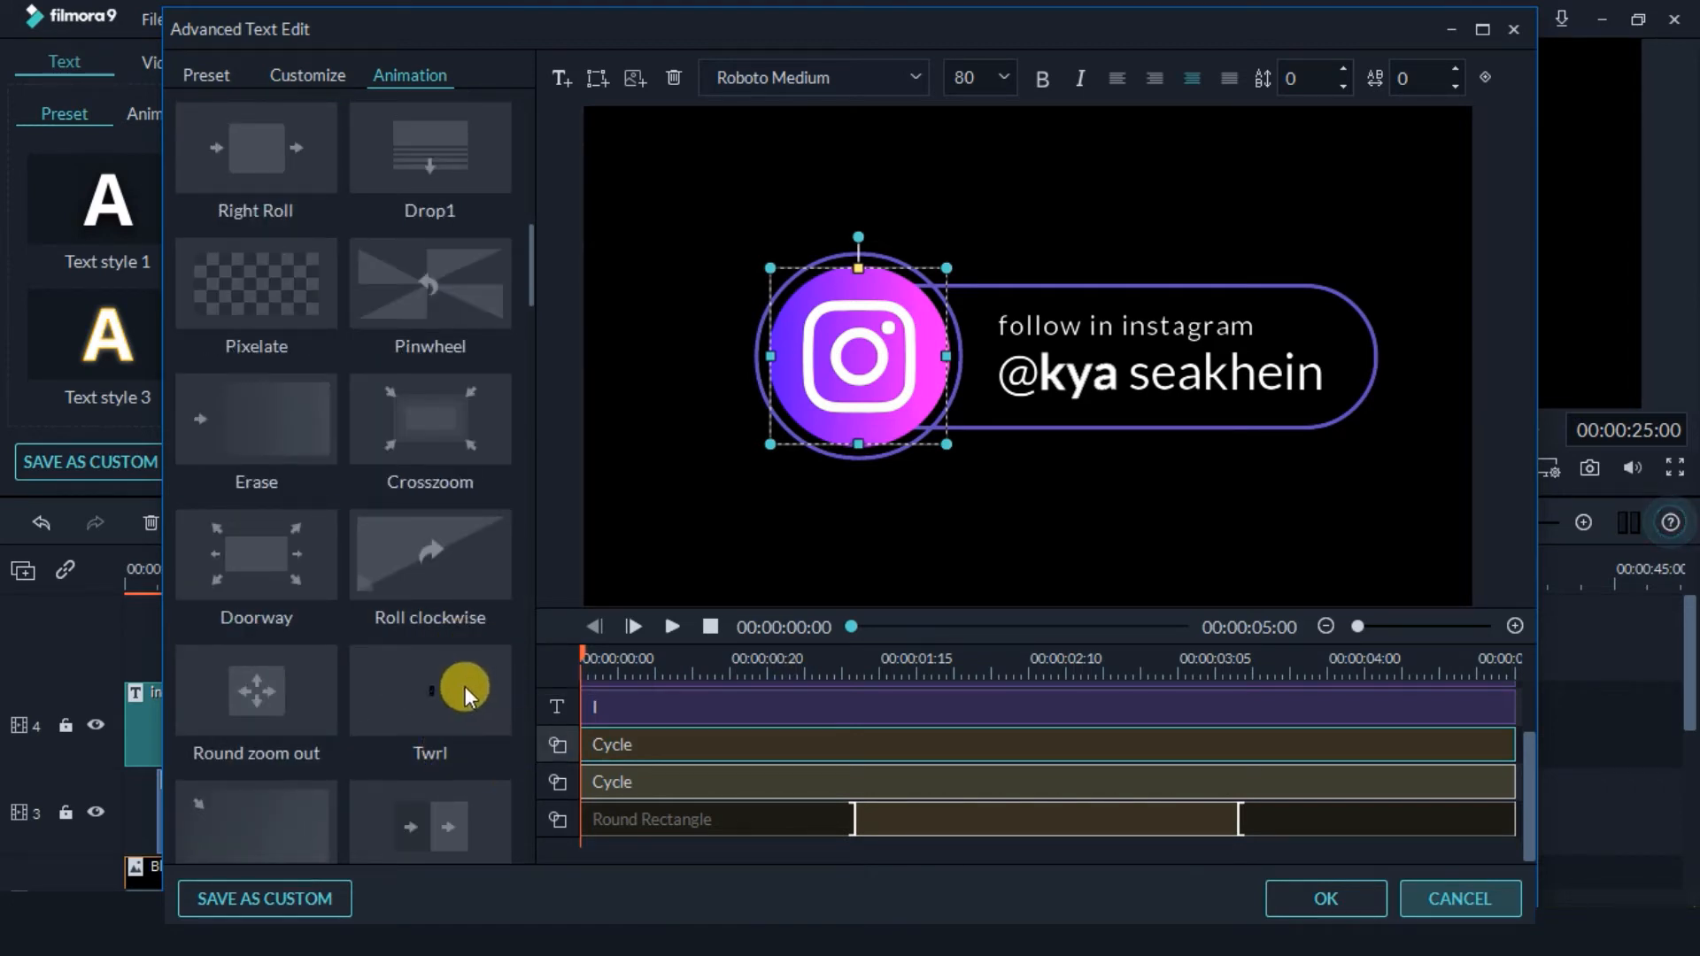
left_click_drag(464, 688, 656, 746)
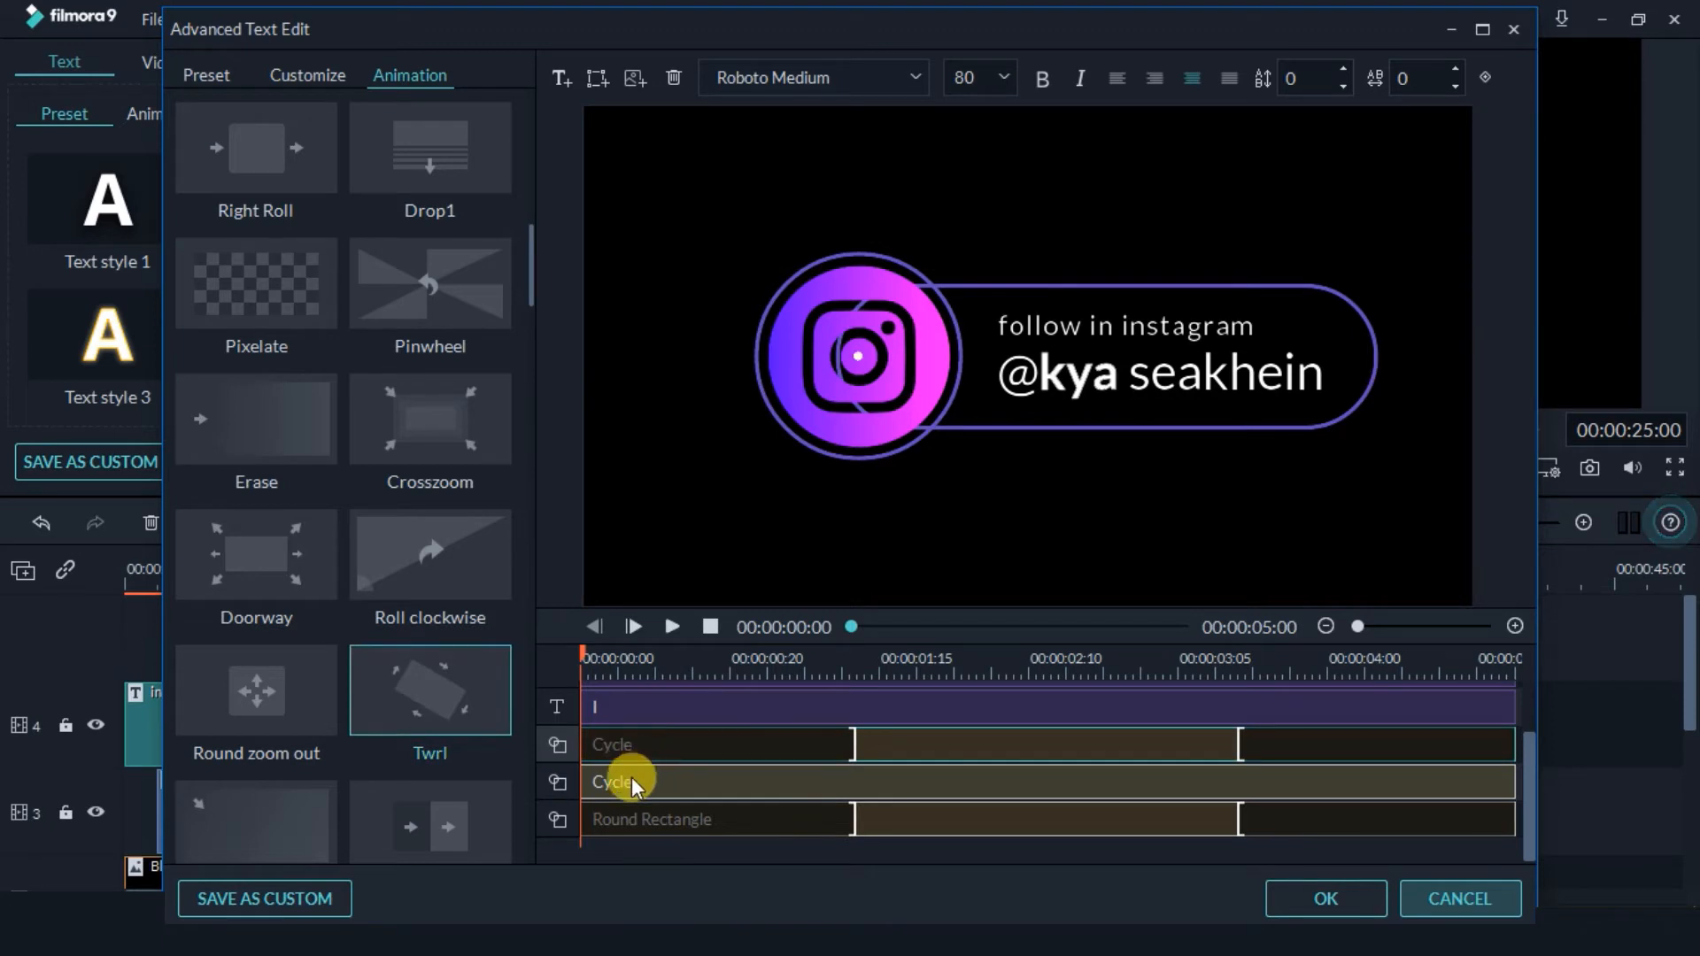
left_click(630, 778)
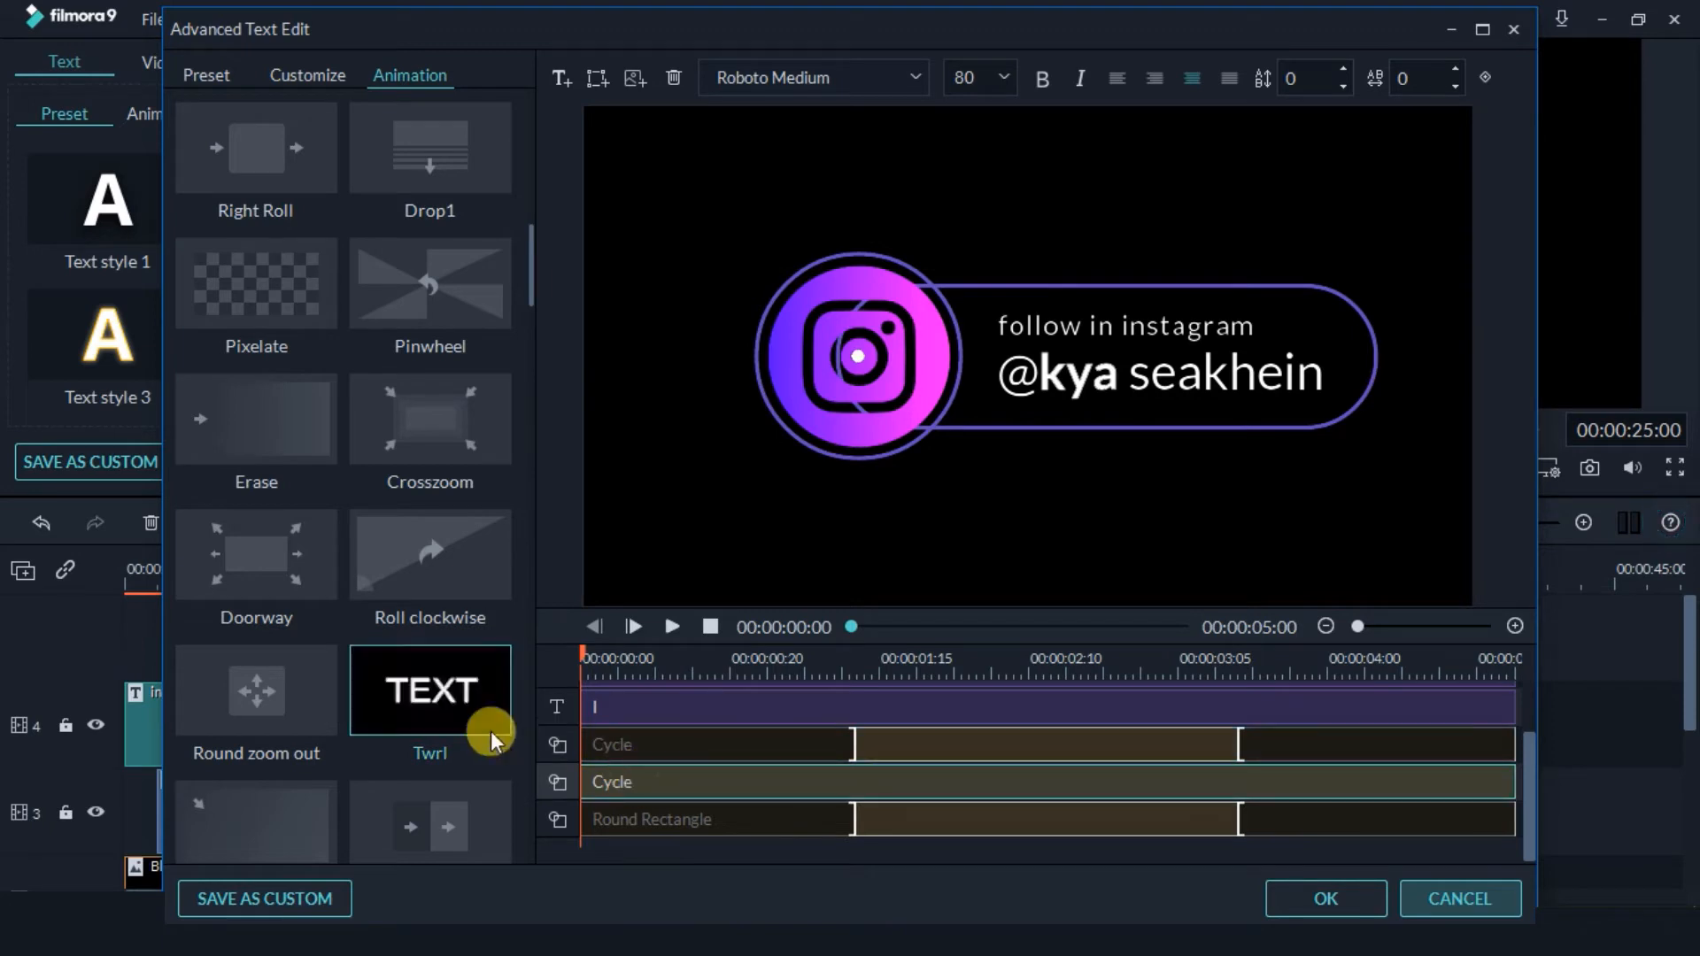
double_click(457, 687)
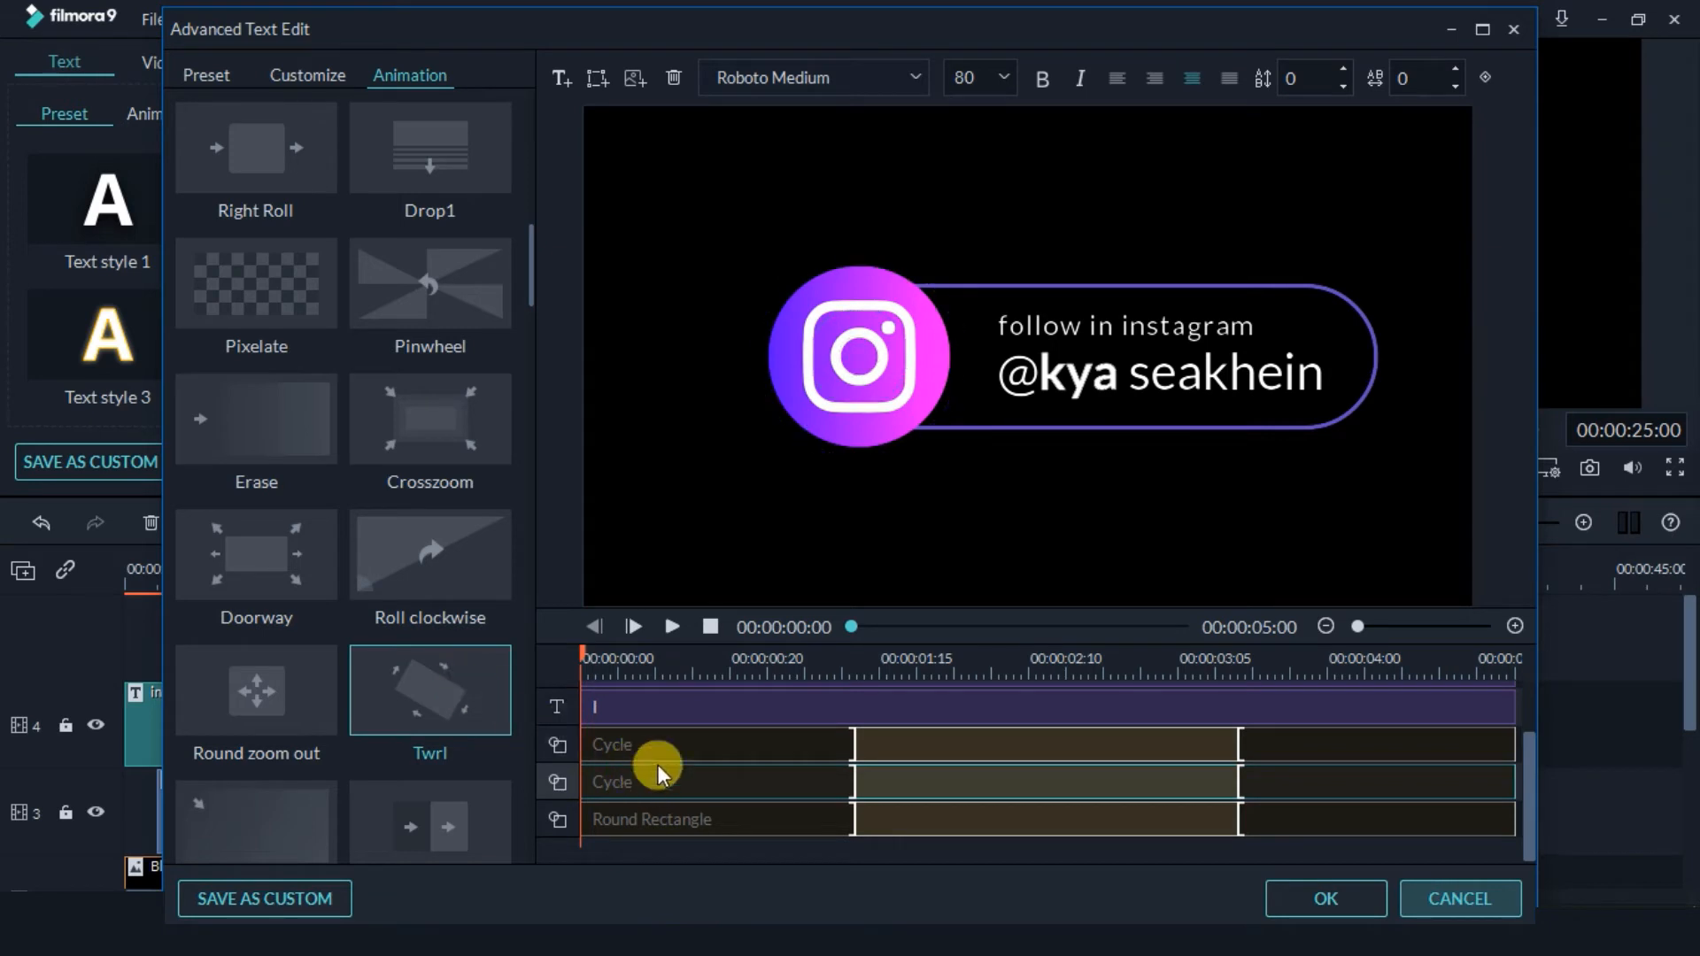
left_click(647, 708)
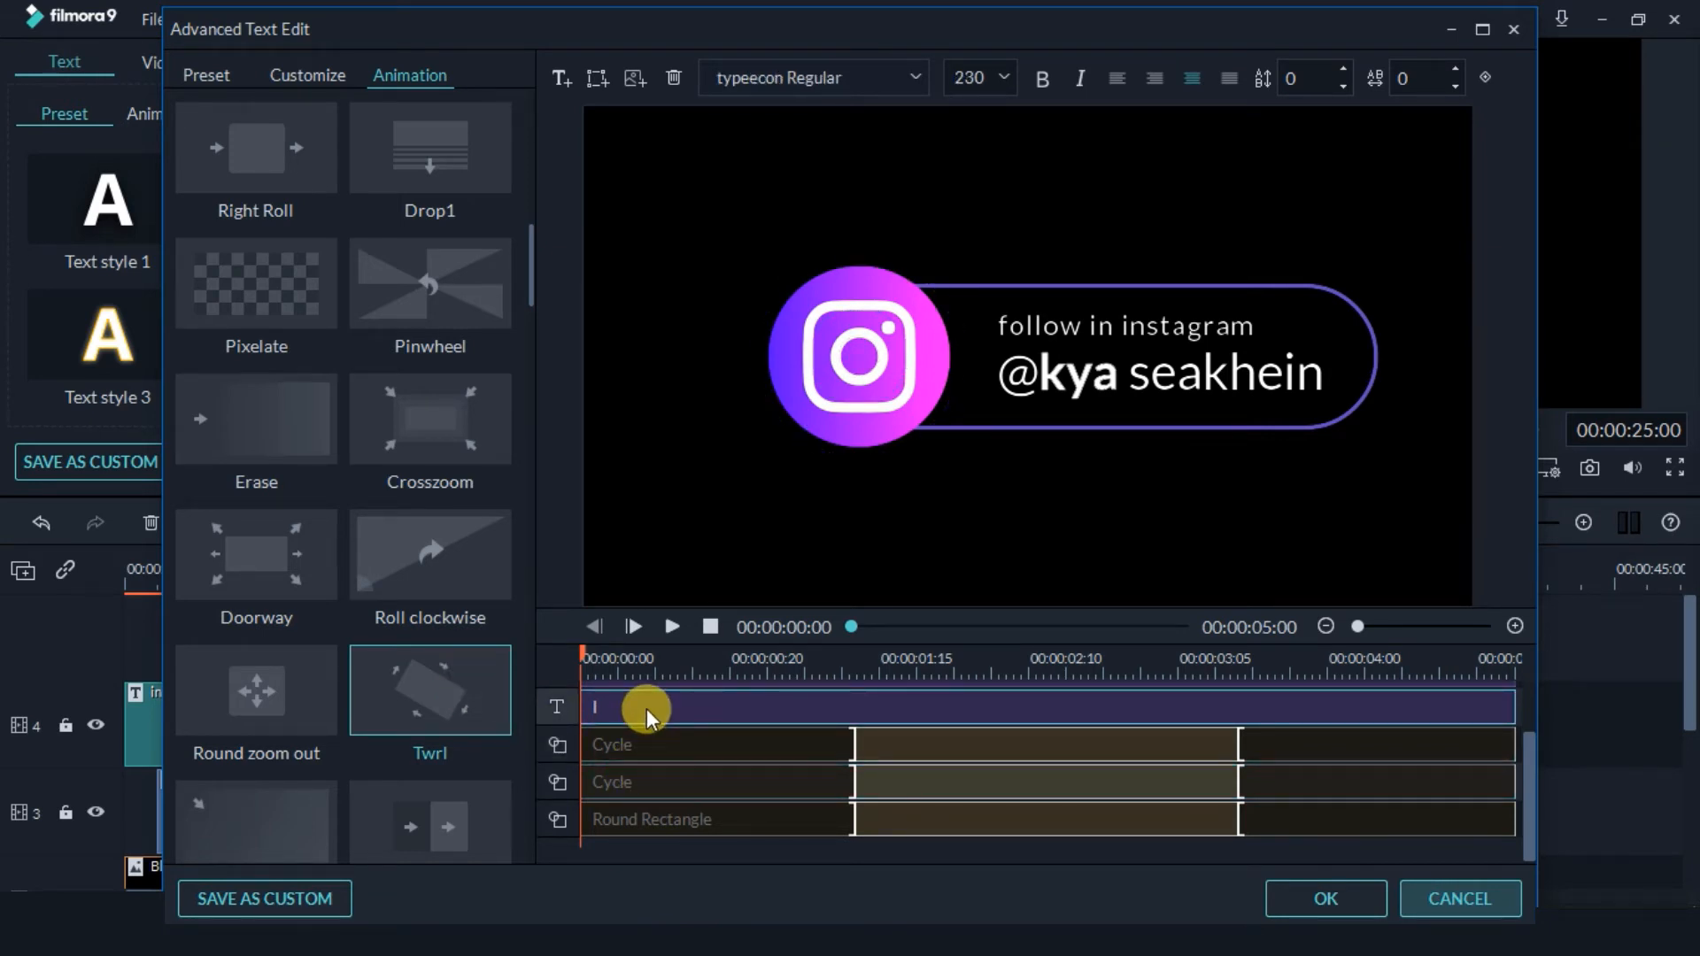
double_click(457, 685)
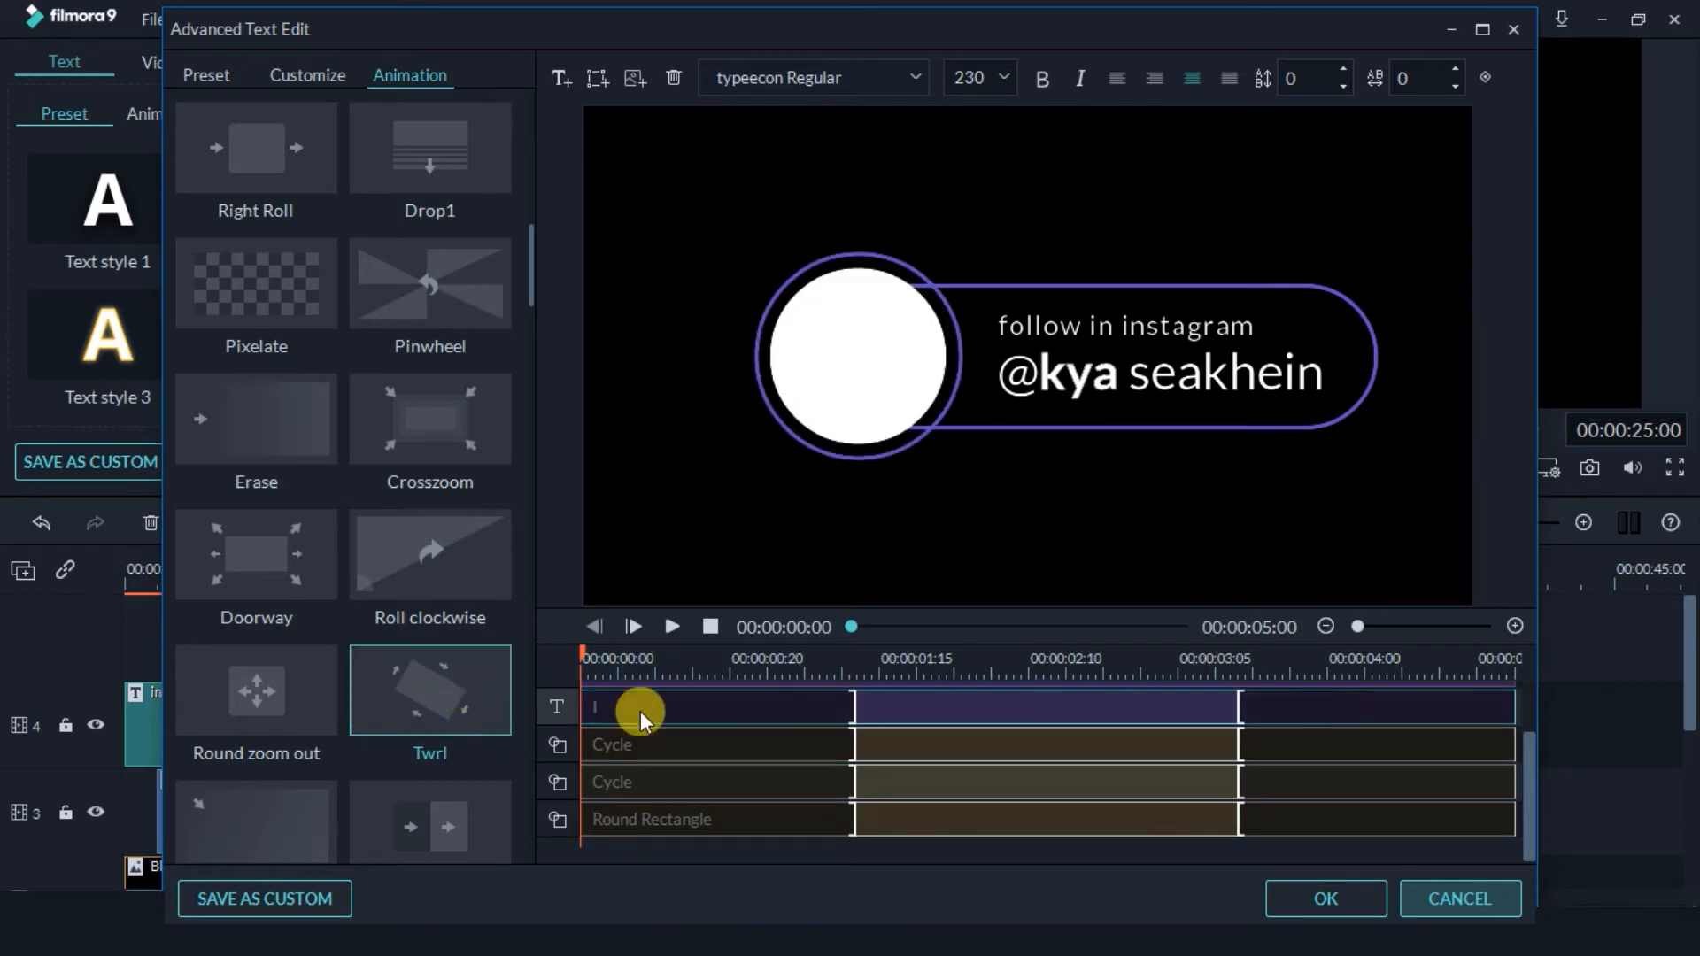
scroll(778, 831, "up", 2)
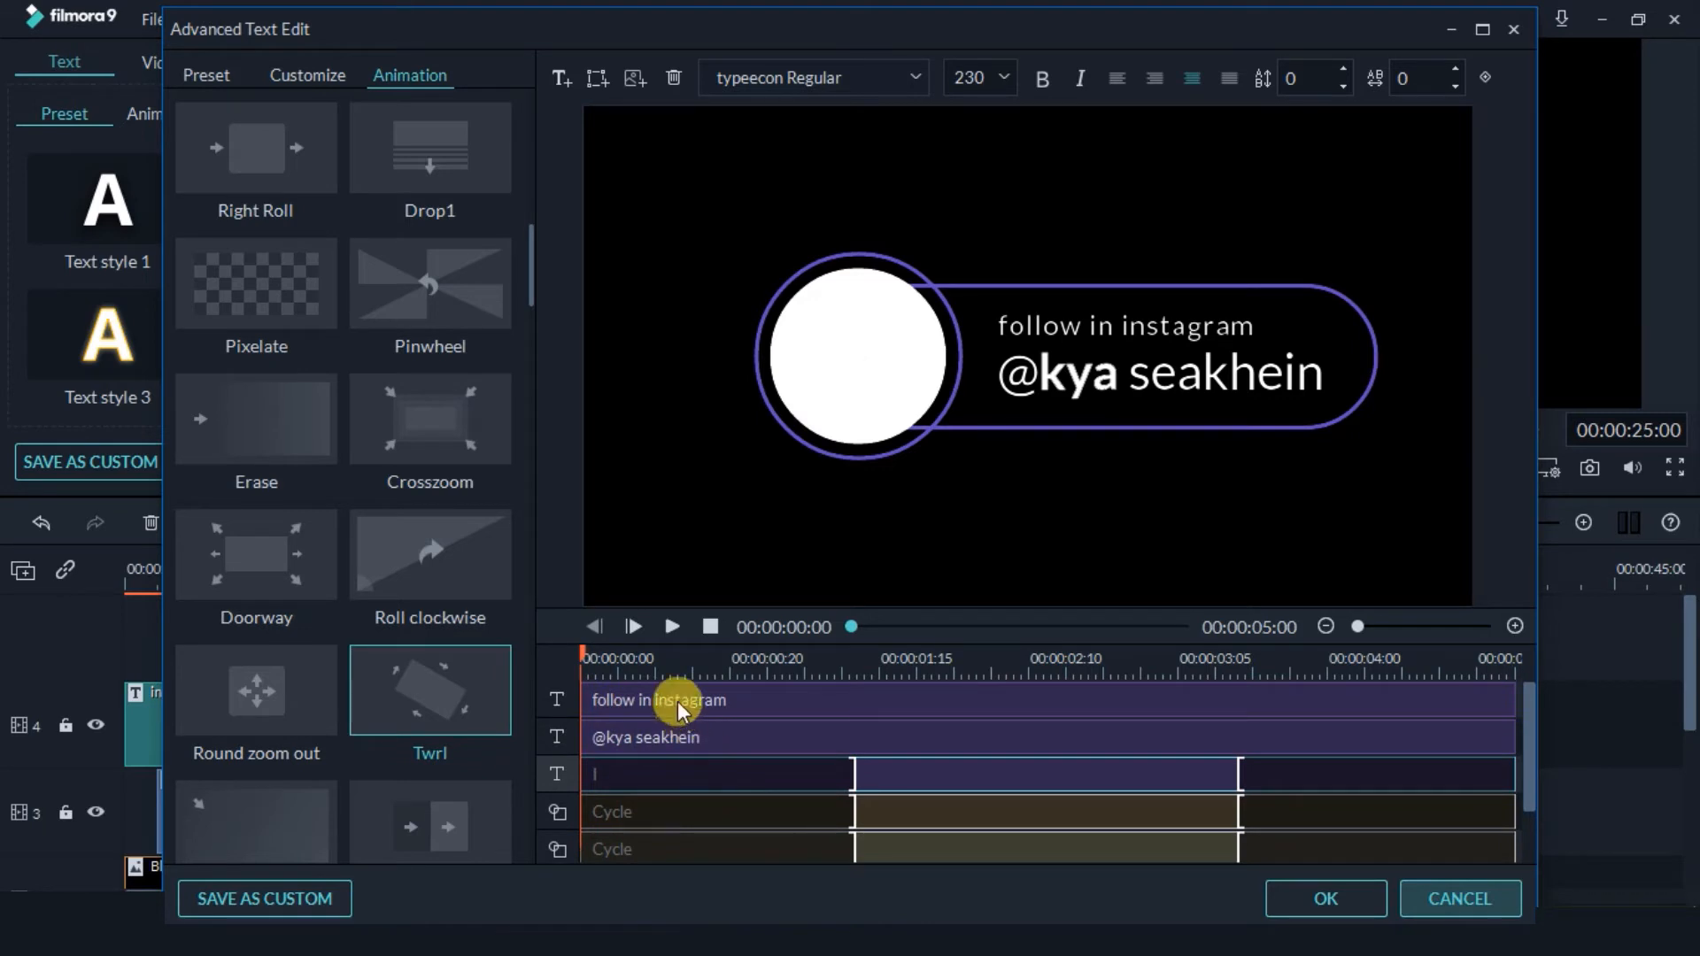
left_click(678, 701)
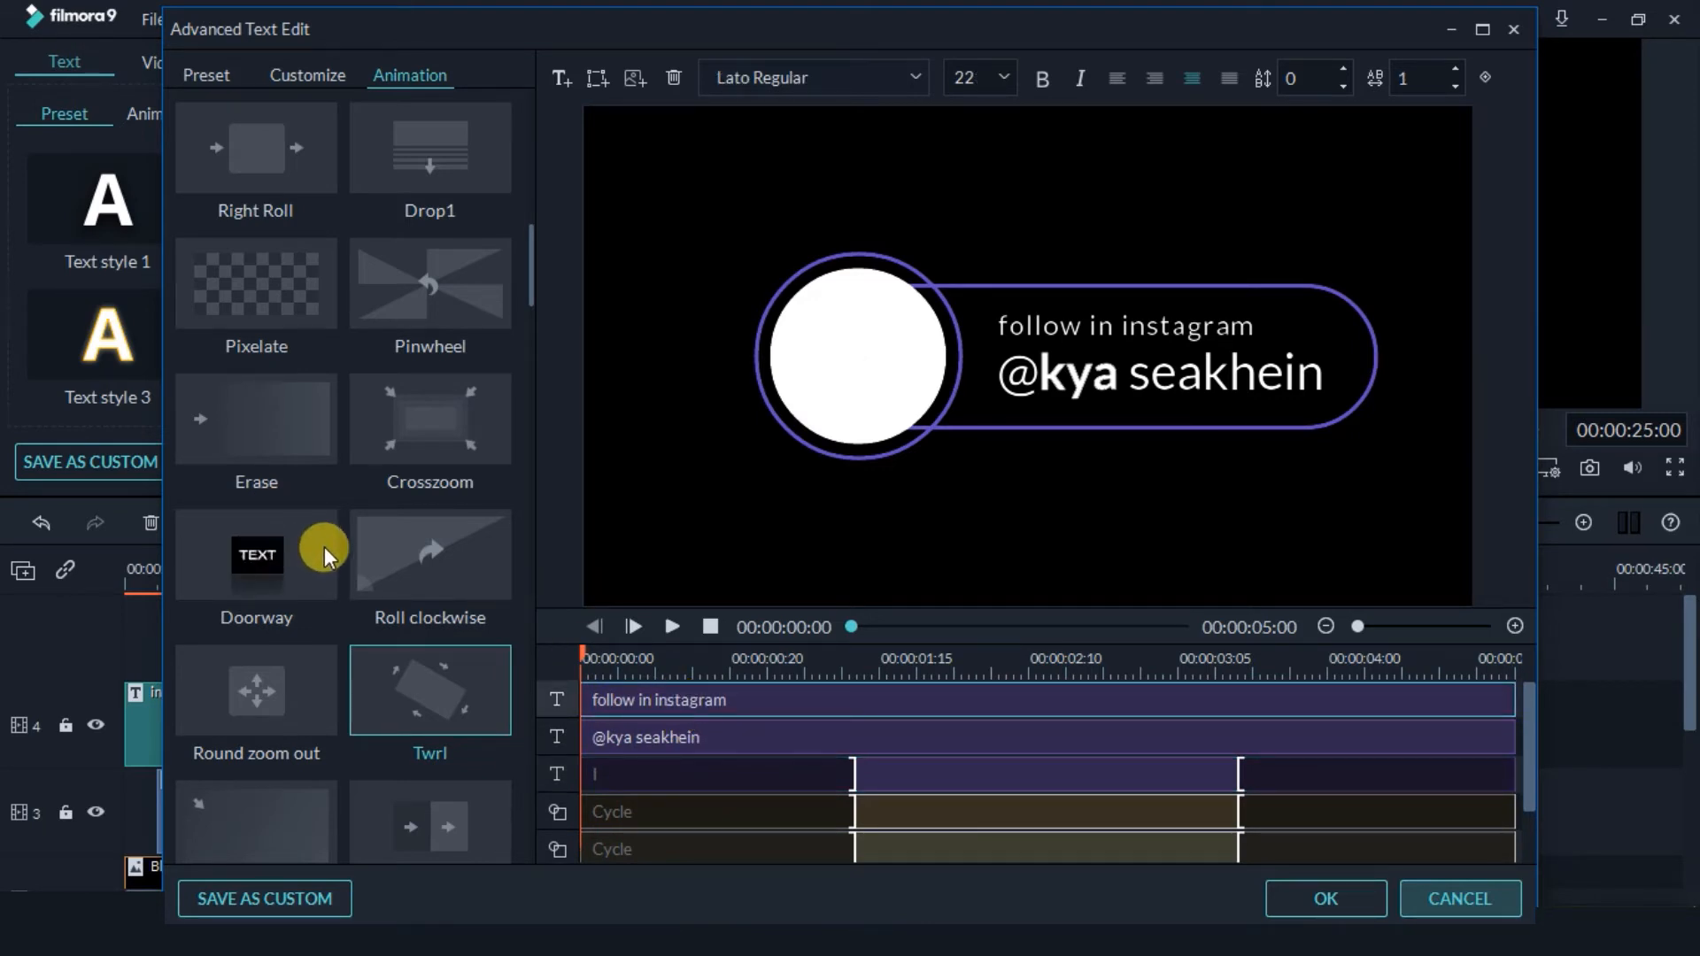
scroll(346, 567, "up", 8)
scroll(390, 582, "up", 3)
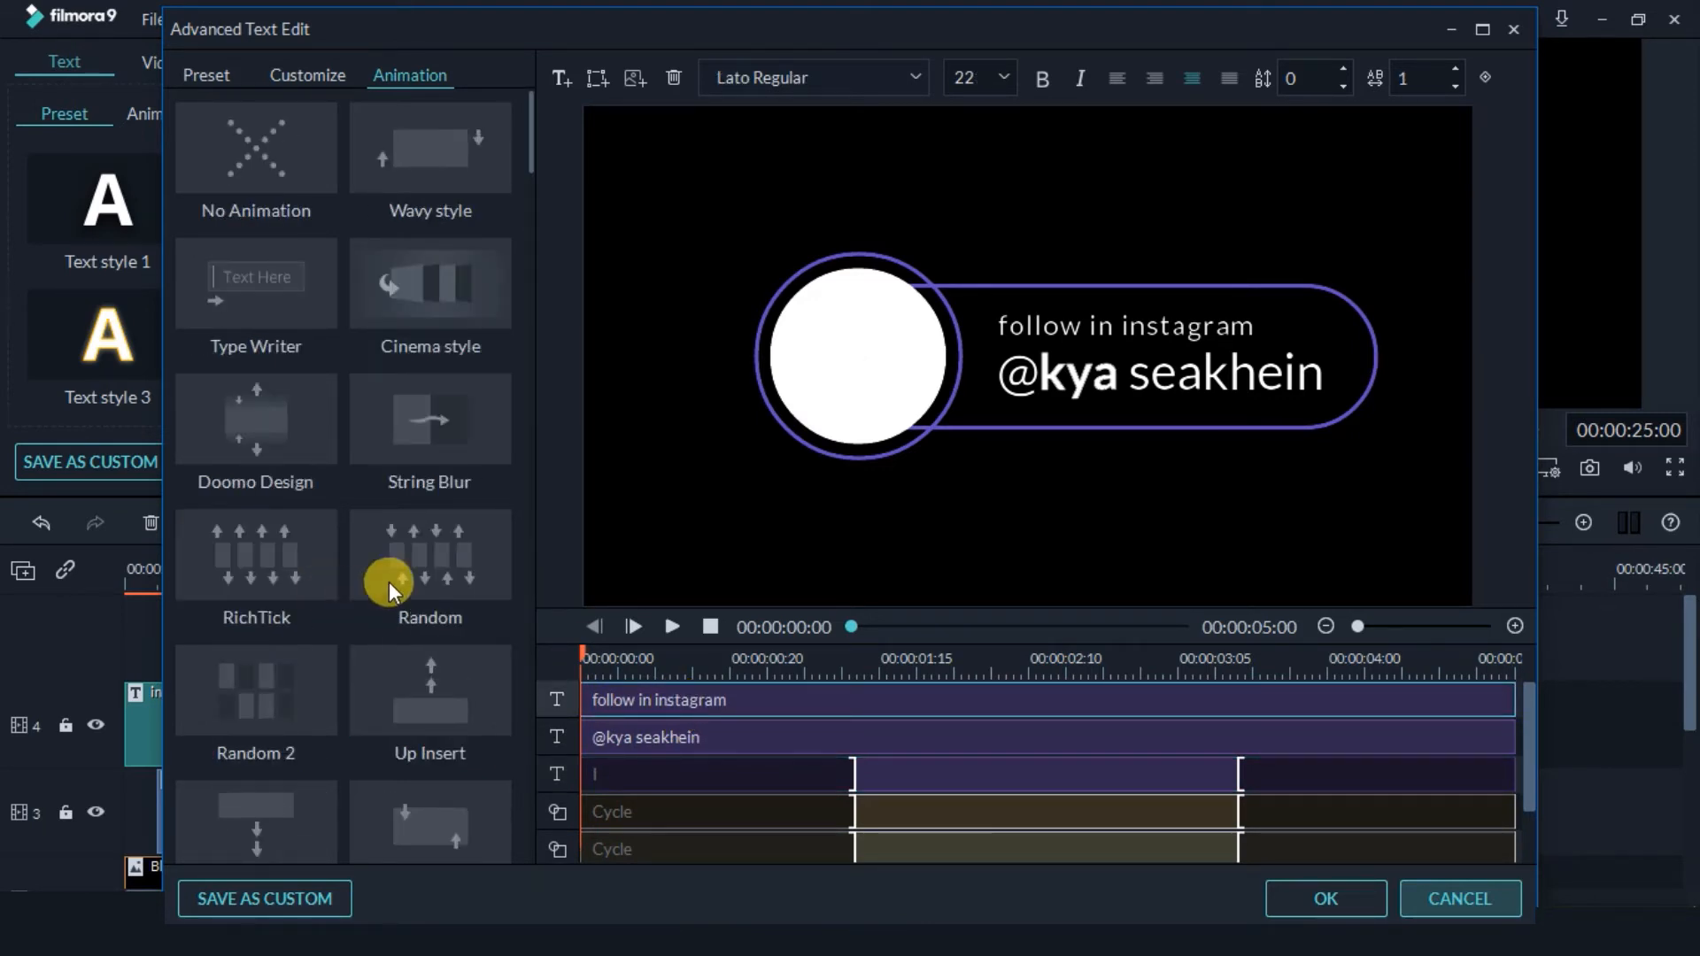
scroll(255, 549, "down", 3)
left_click(255, 551)
left_click(647, 740)
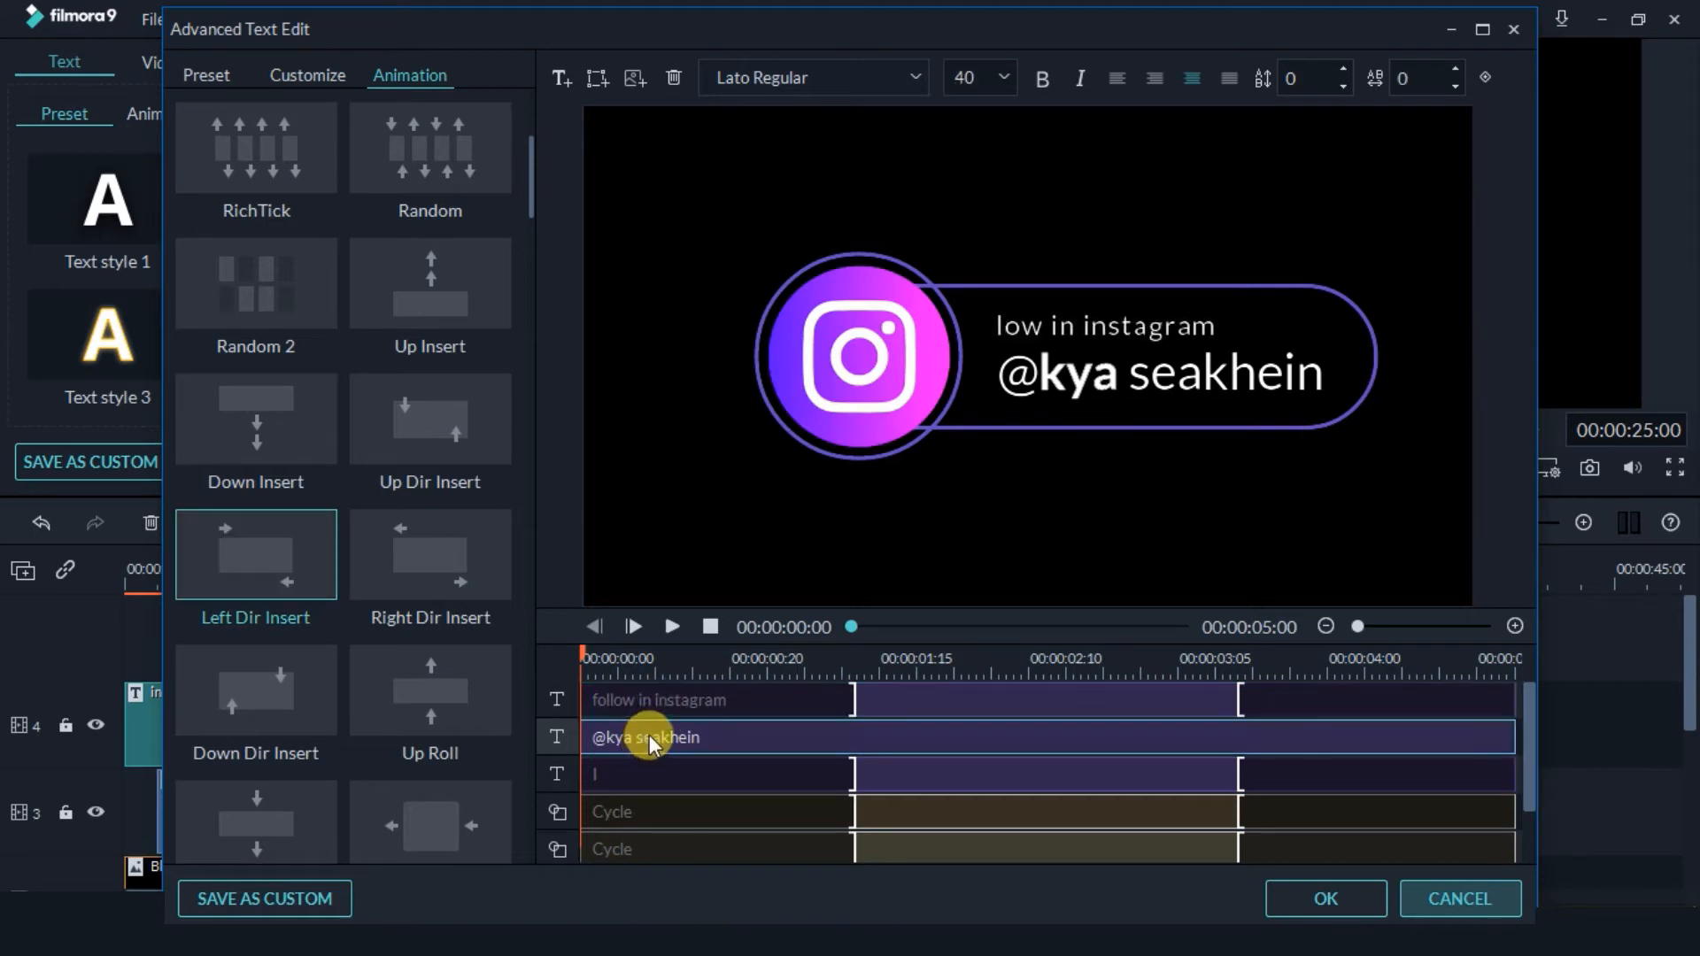
left_click(267, 544)
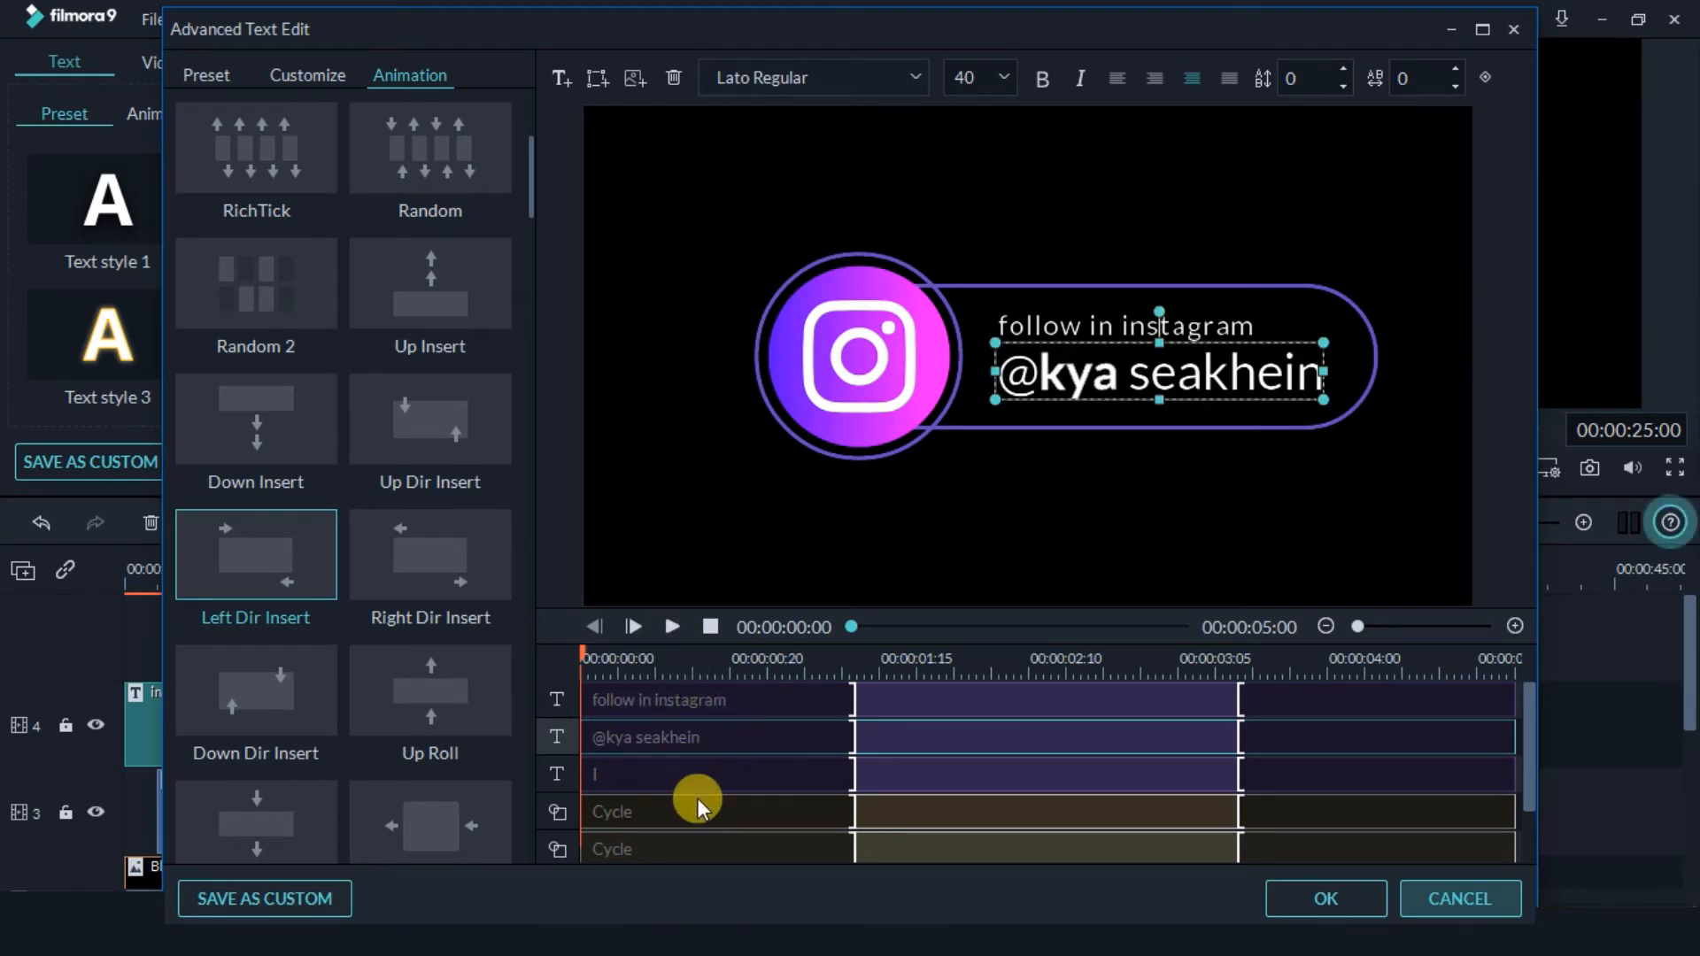
Shorten the opening animations of both circles and the Instagram icon so they end at 00:00:00:16.
scroll(698, 798, "down", 1)
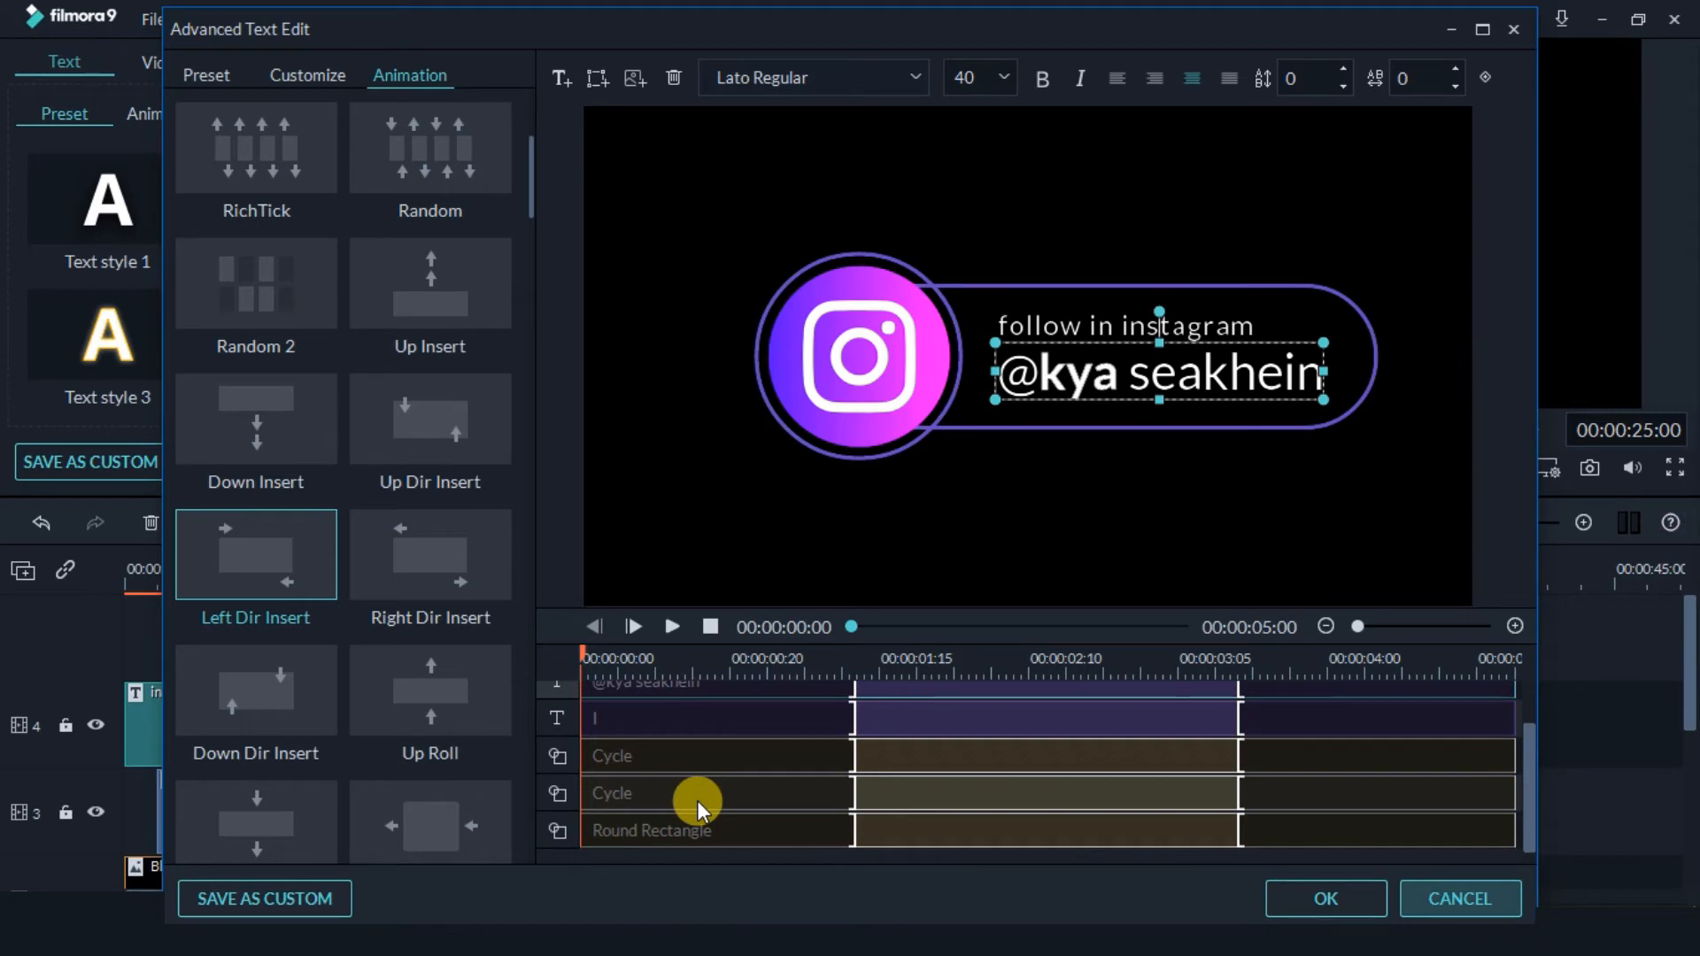
scroll(698, 801, "up", 1)
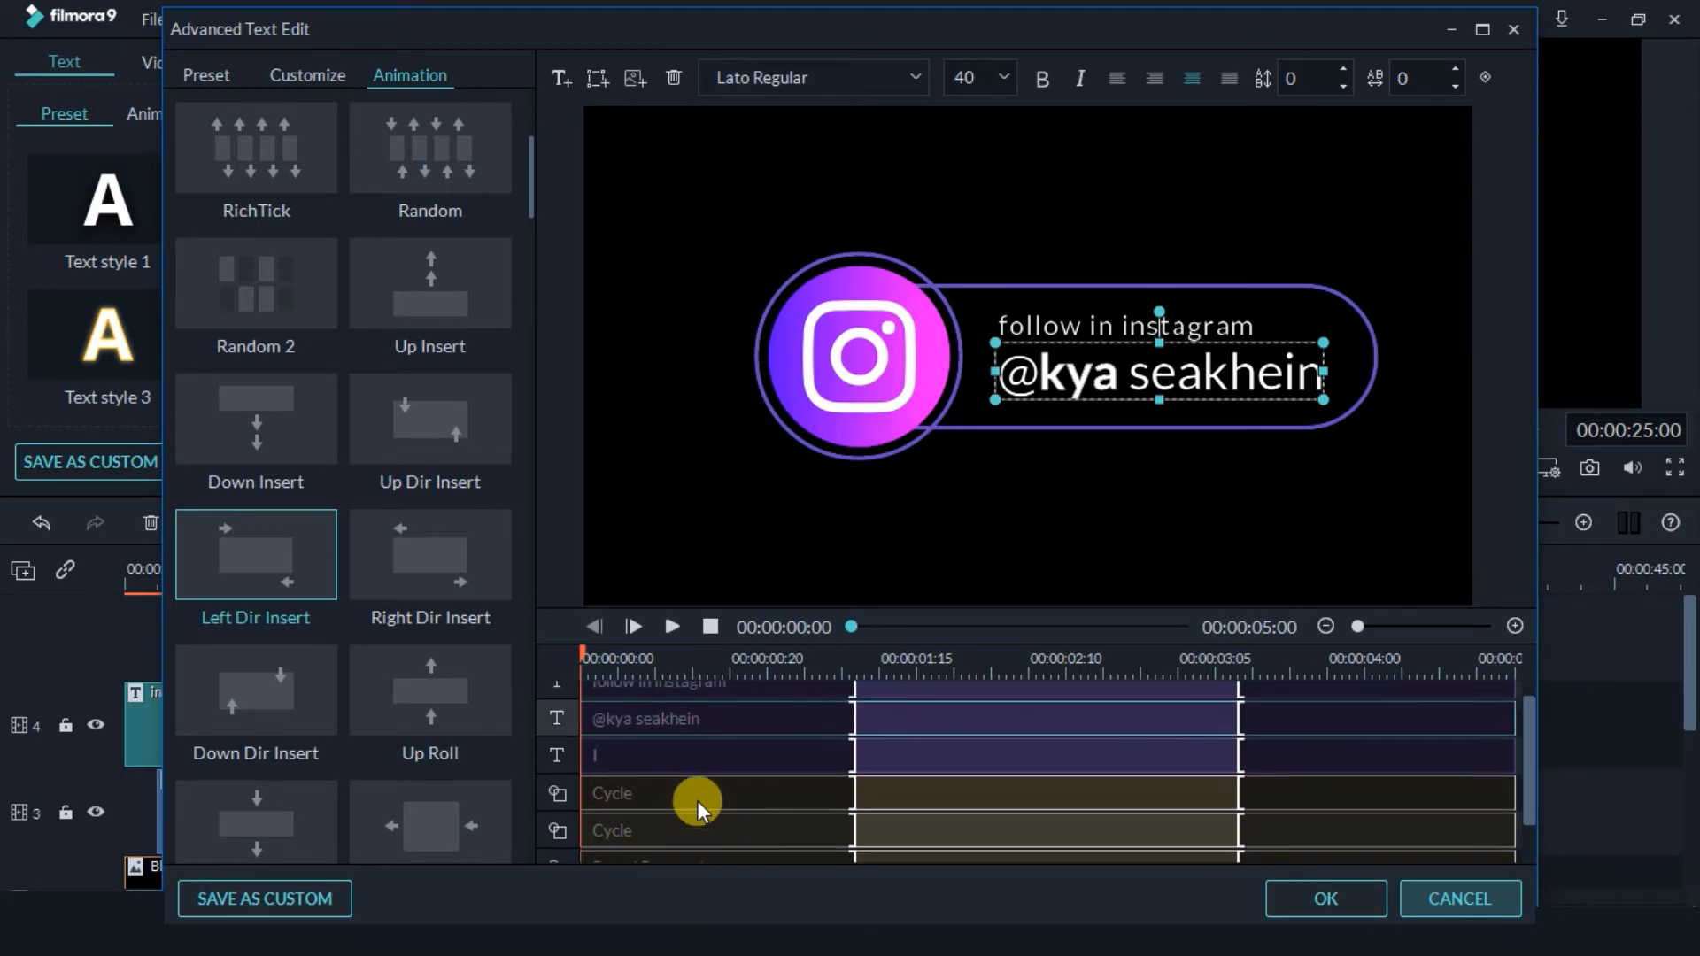
scroll(698, 801, "down", 2)
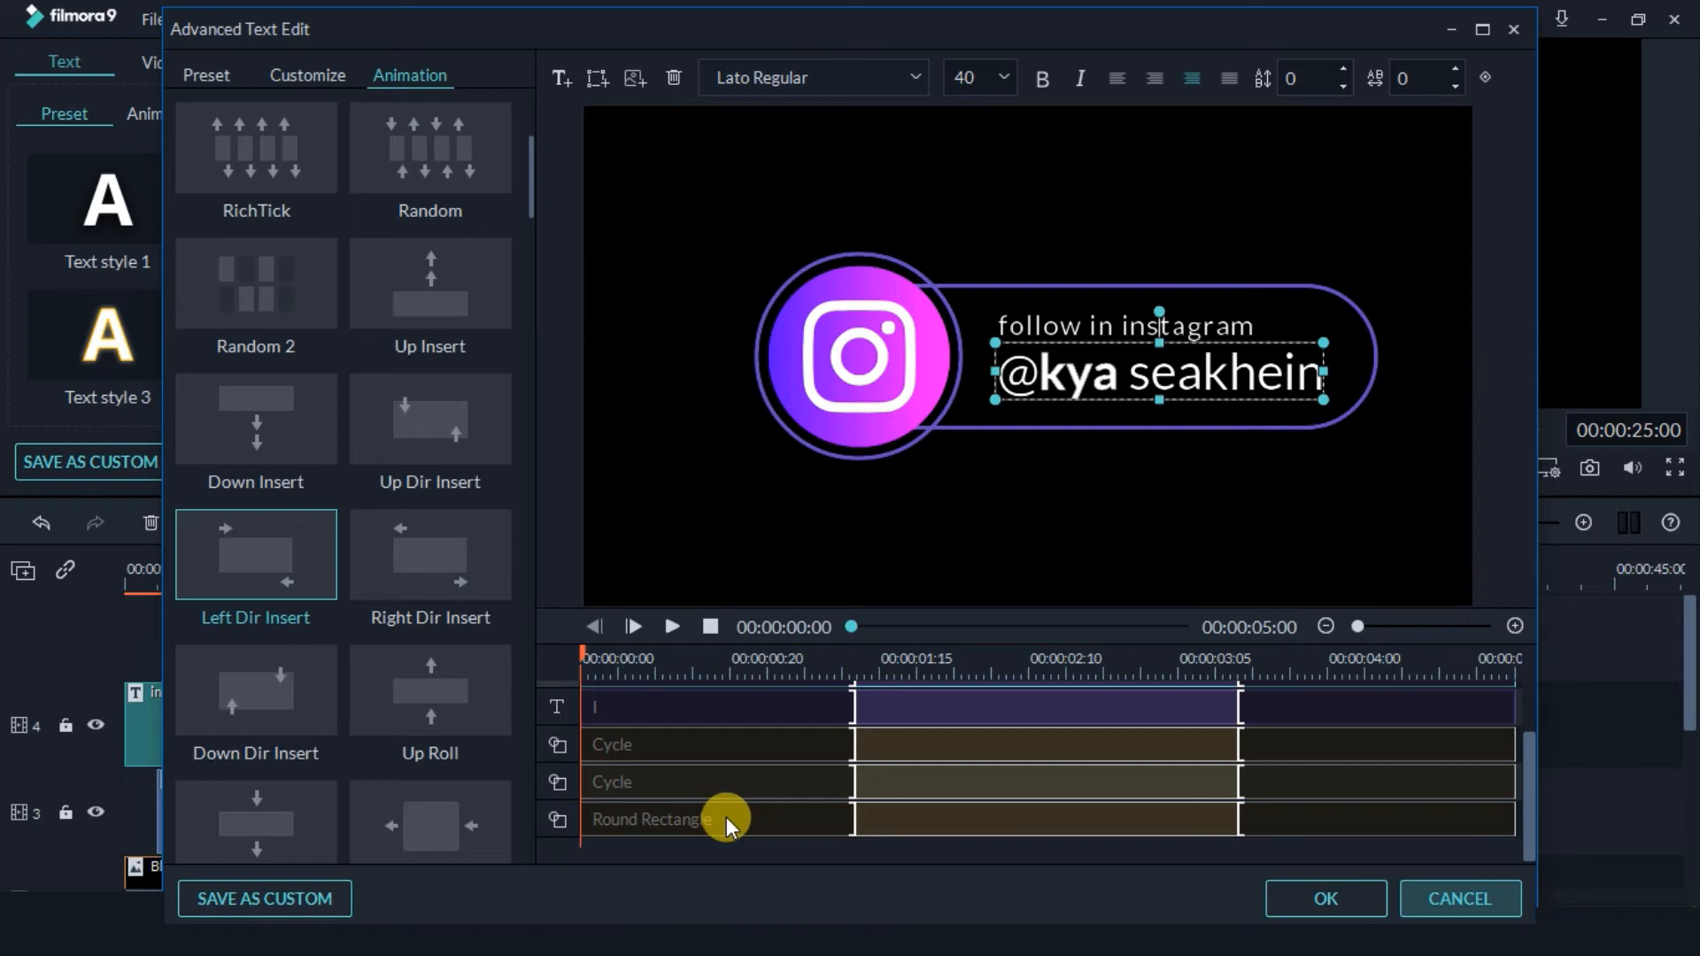
left_click(678, 779)
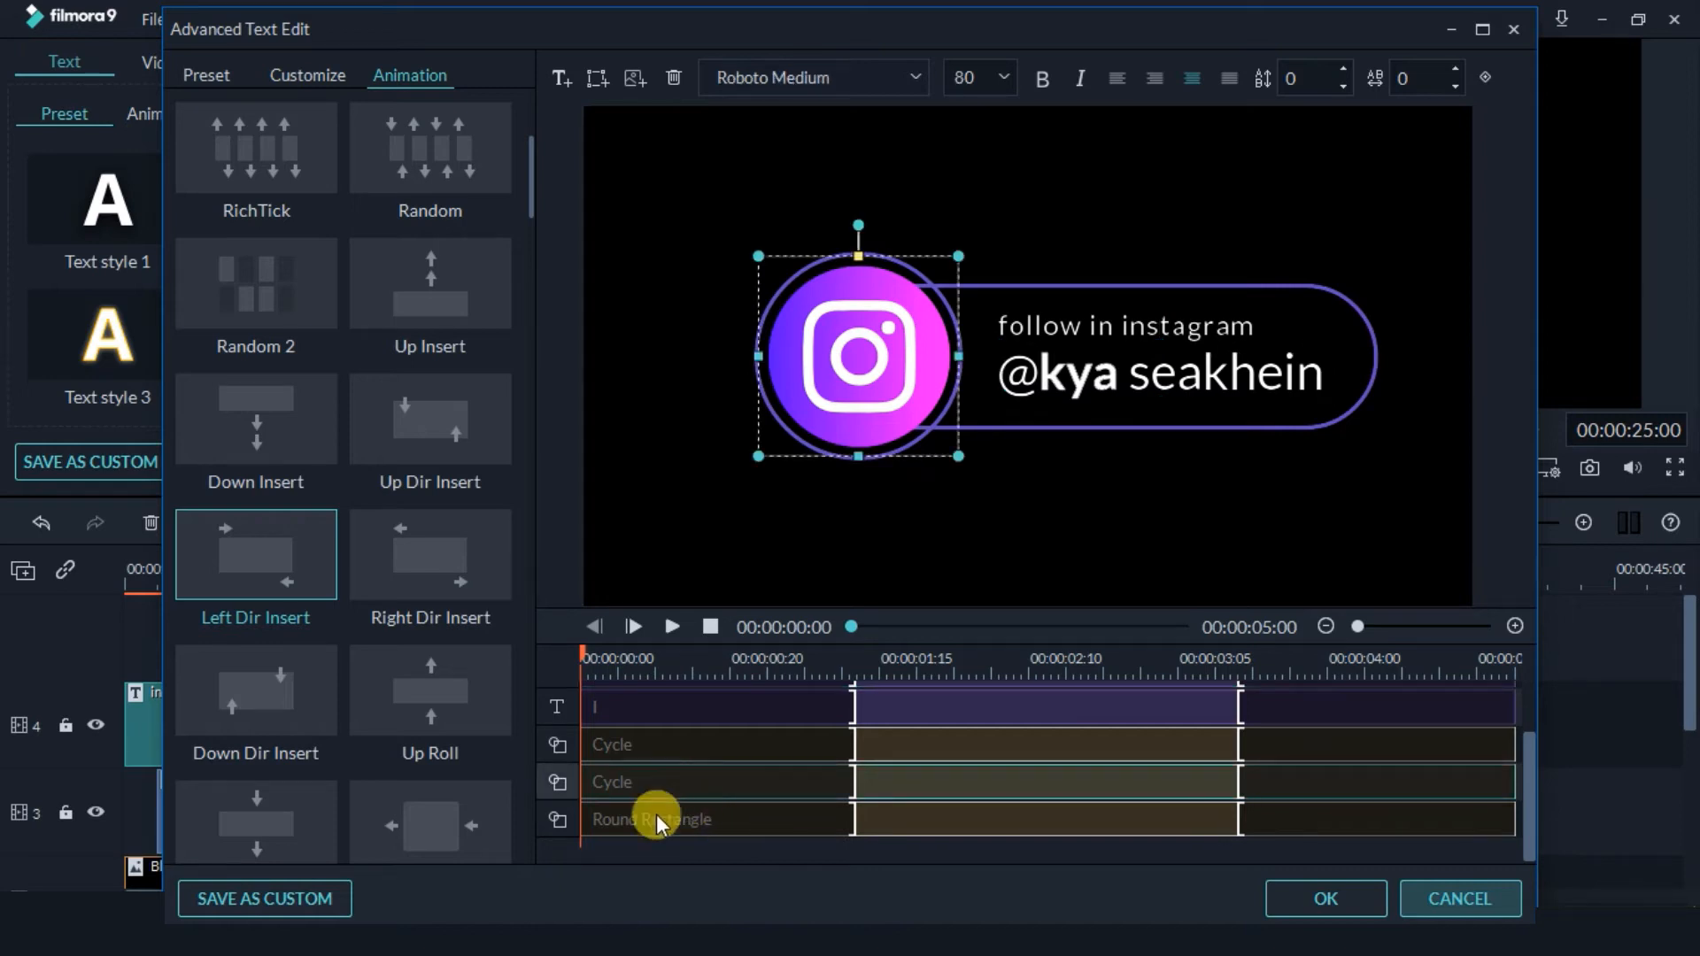
left_click(668, 817)
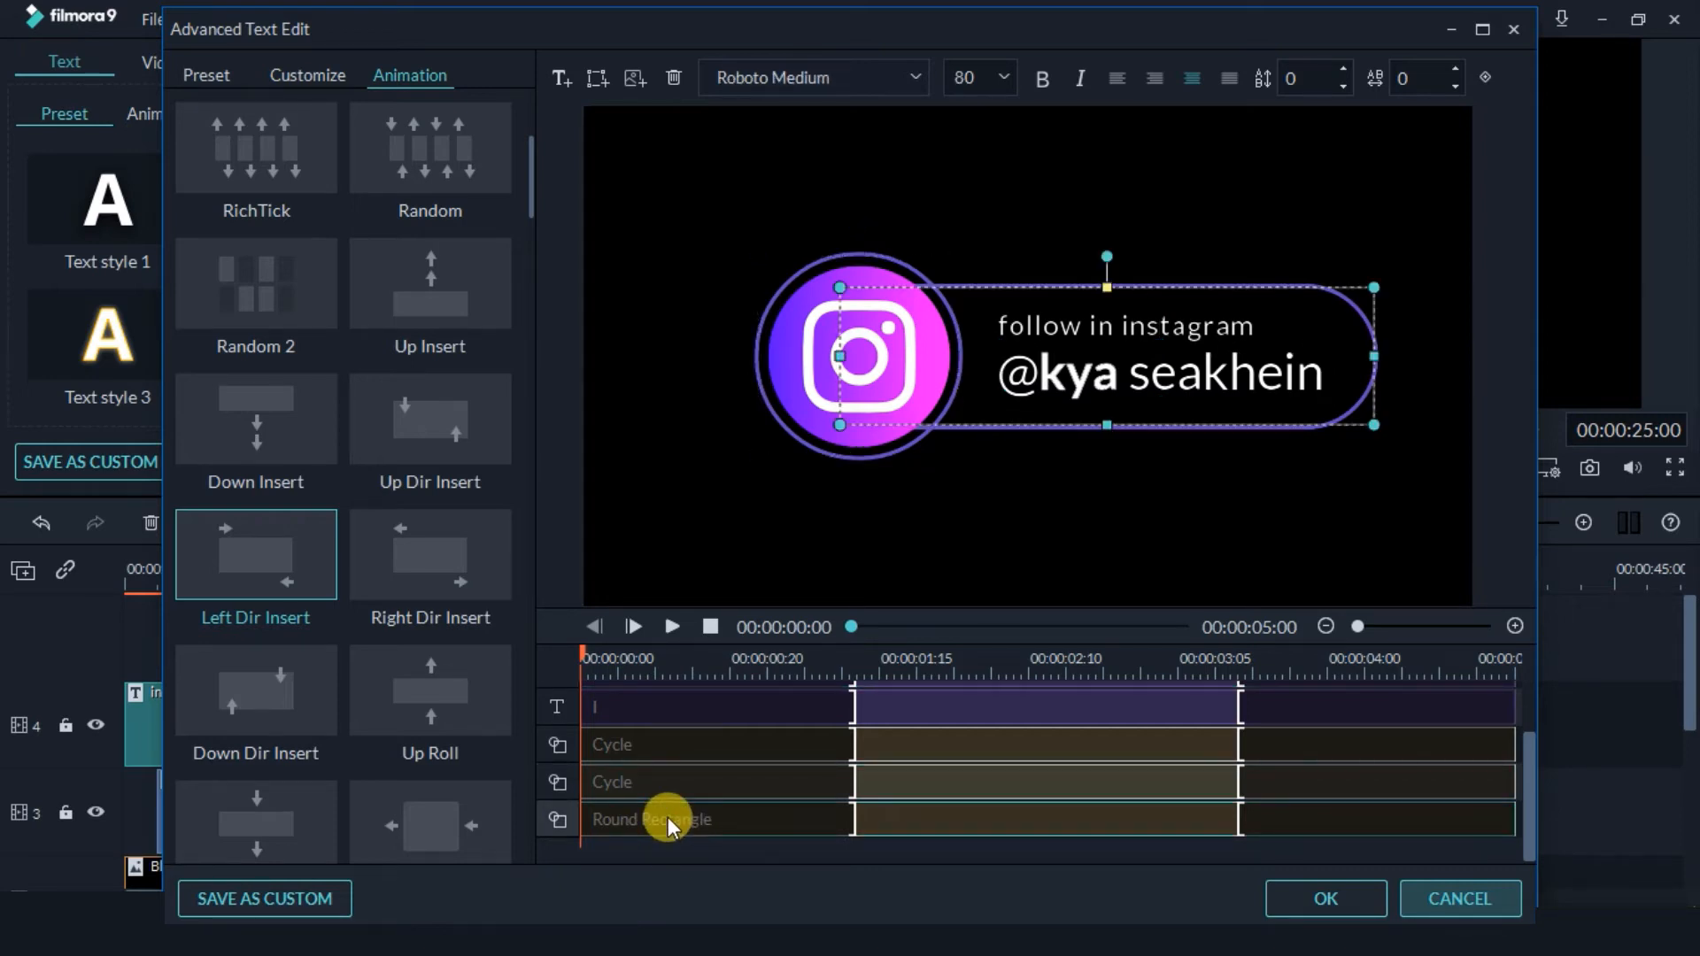
left_click(650, 742)
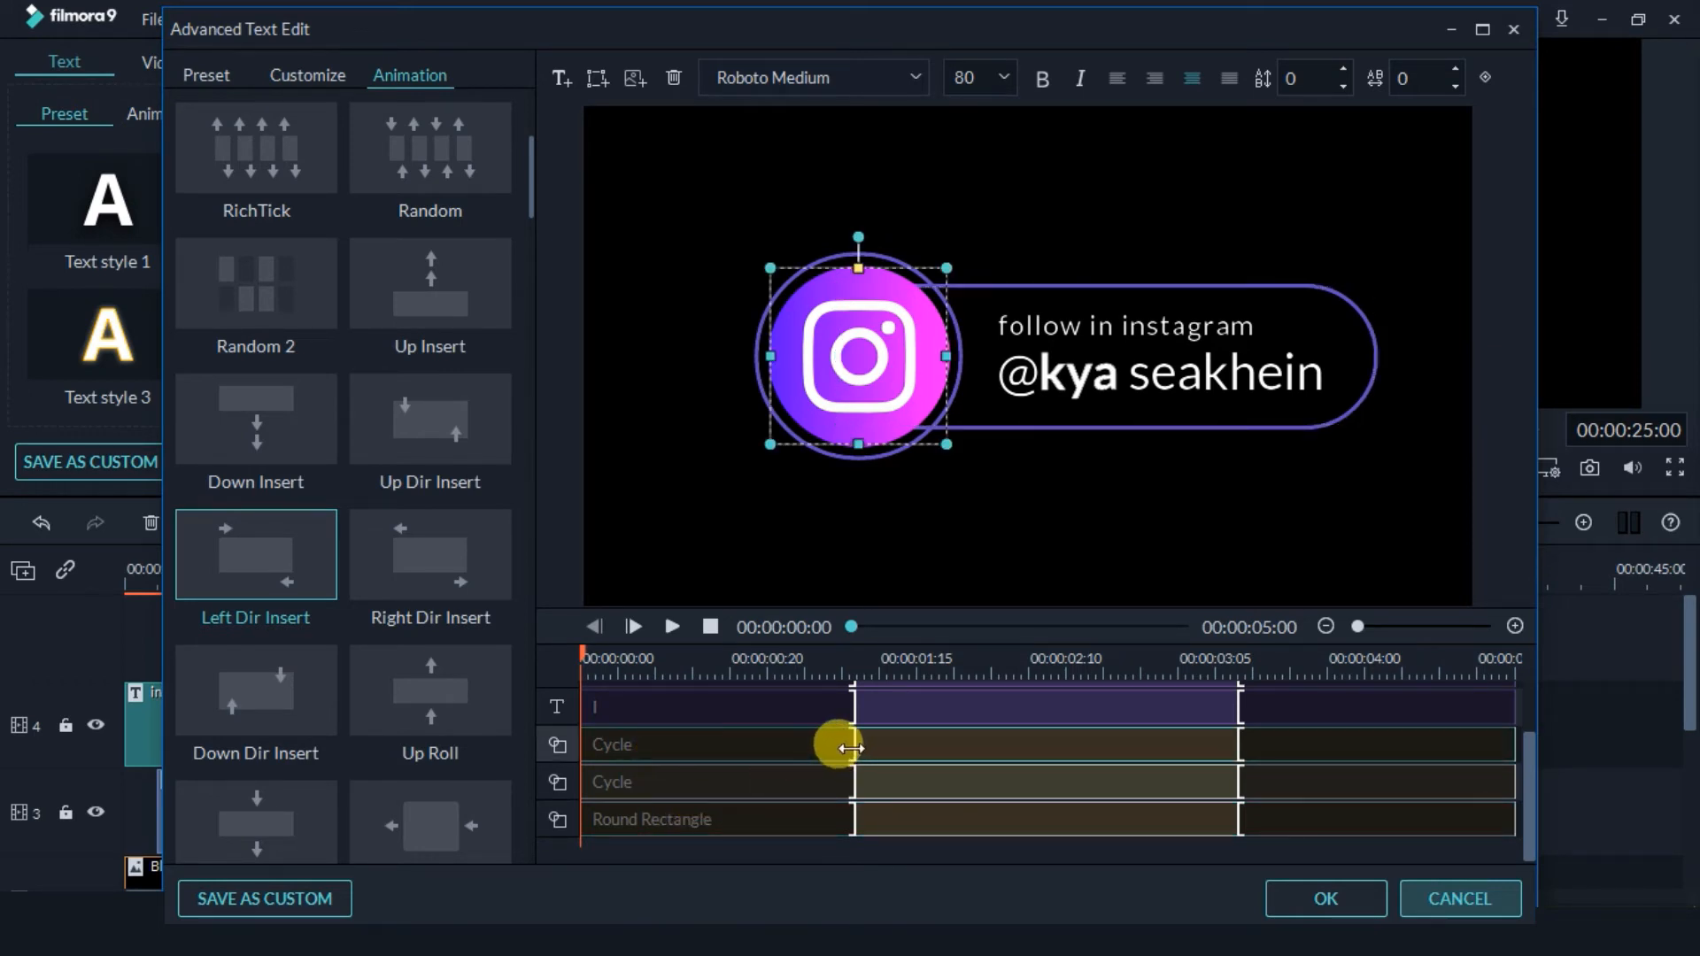
left_click_drag(852, 748, 685, 745)
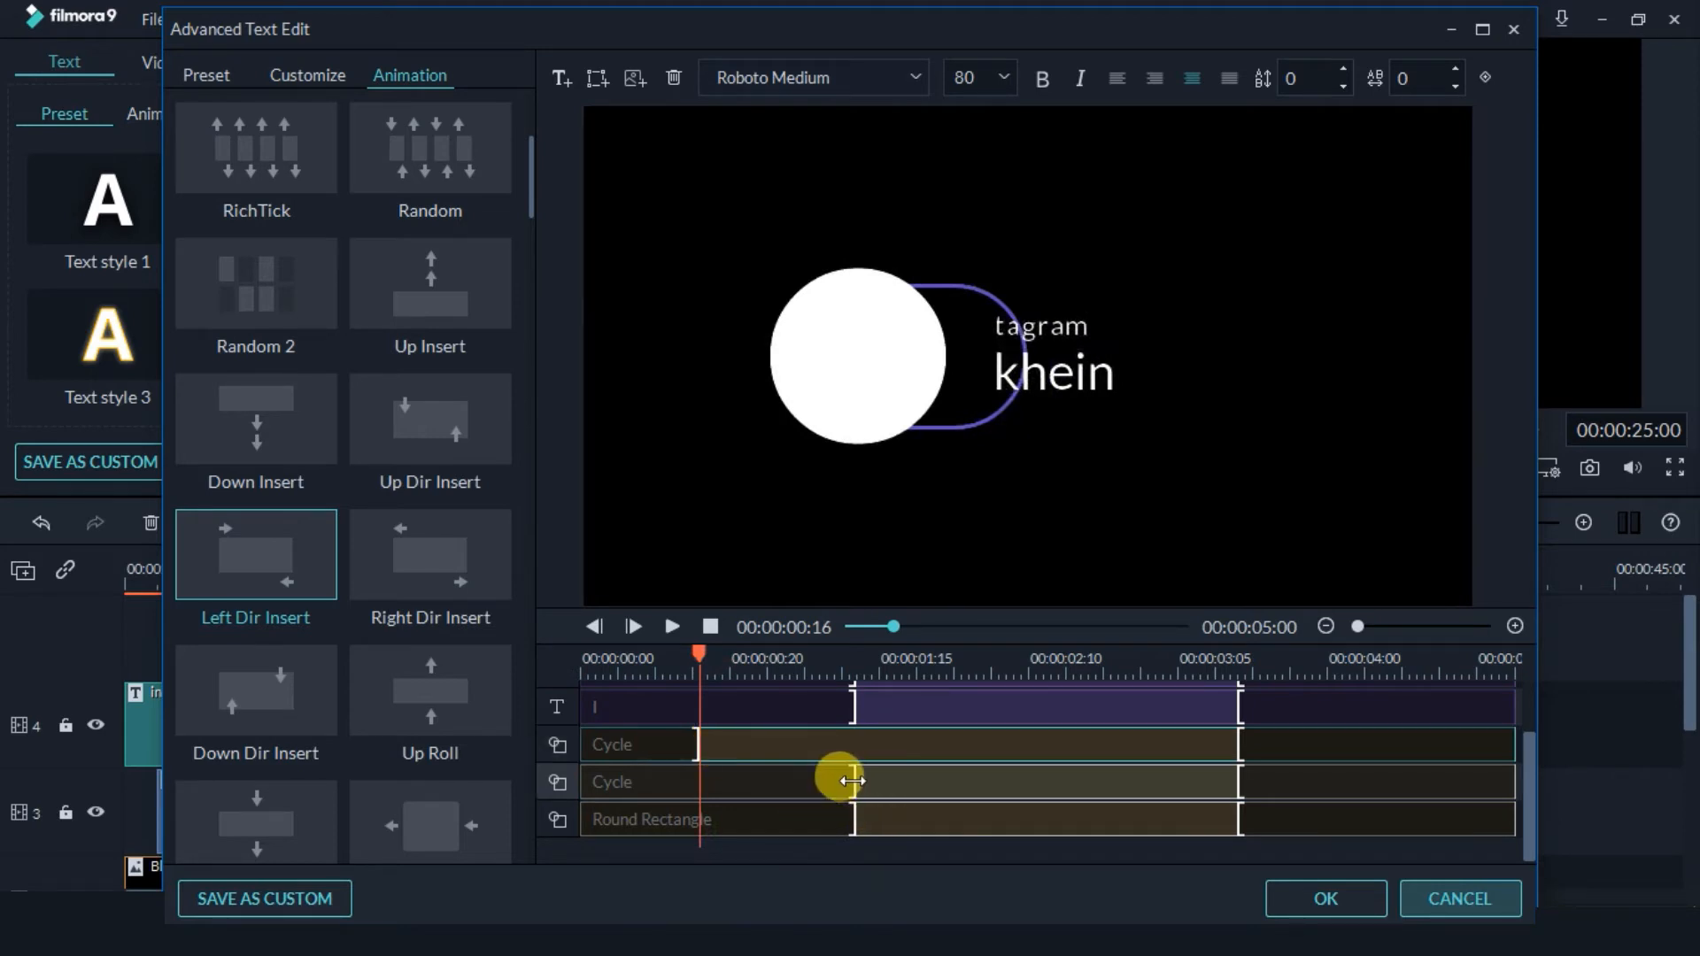
left_click_drag(852, 782, 699, 787)
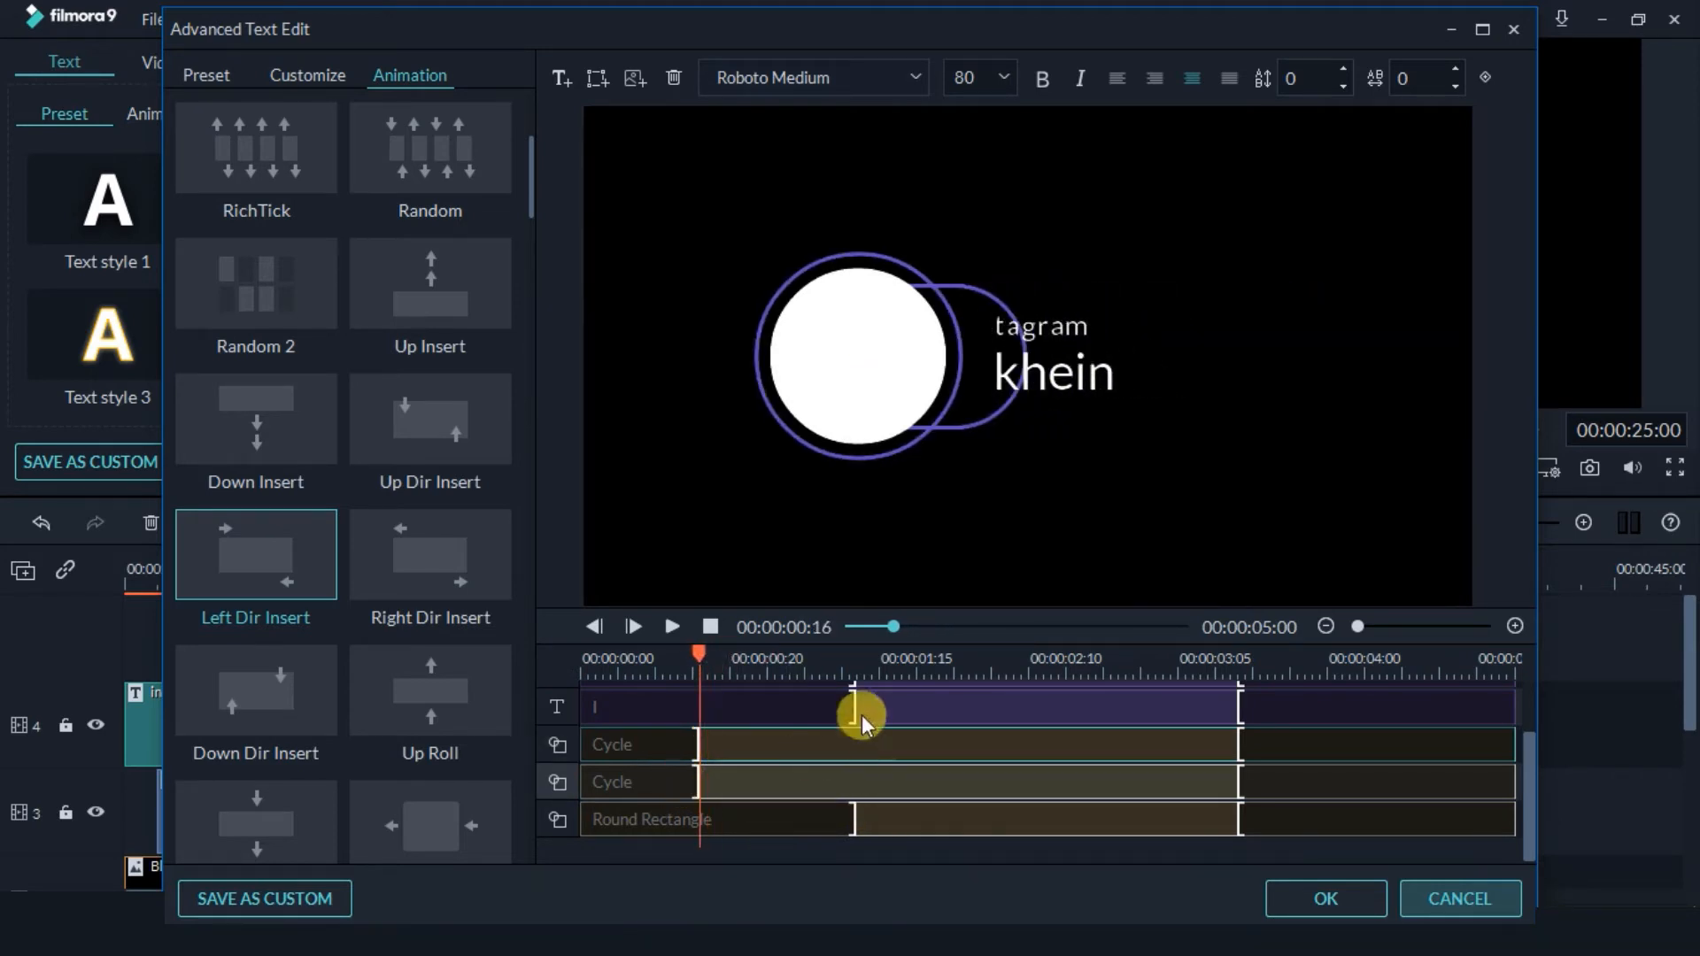
left_click_drag(854, 707, 699, 704)
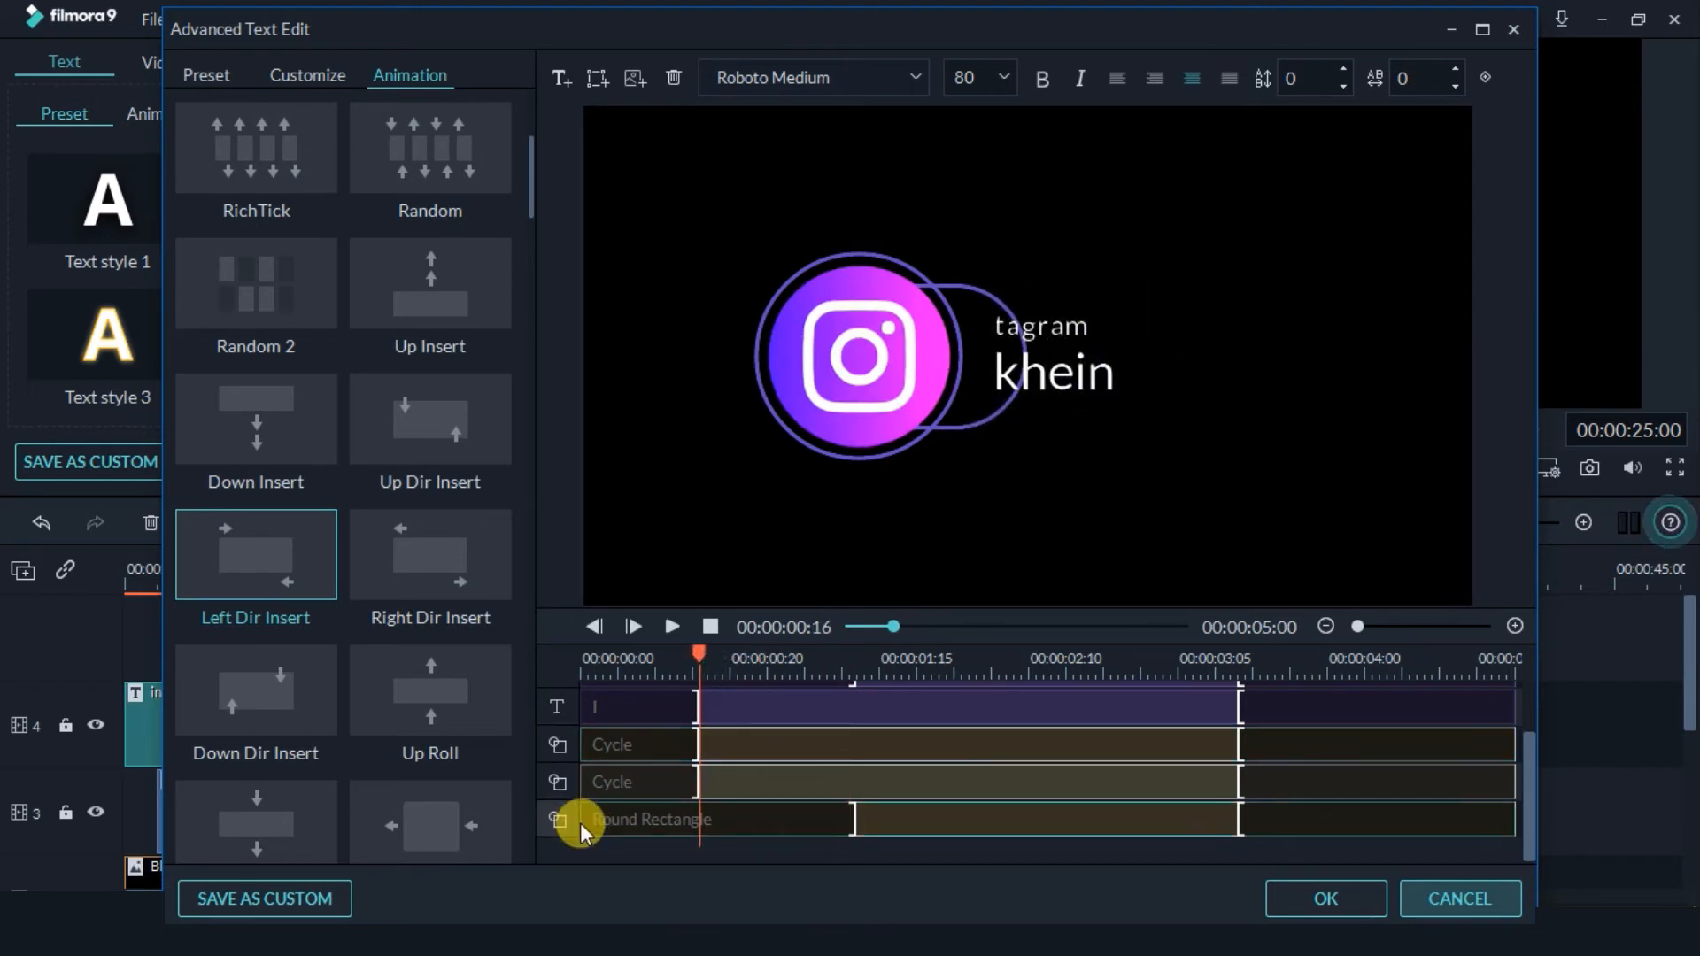
Trim the starts of the rounded rectangle and both text lines to 00:00:00:16.
left_click_drag(581, 821, 701, 820)
mouse_move(704, 655)
left_mouse_down()
mouse_move(572, 661)
mouse_move(701, 657)
left_mouse_up()
scroll(785, 789, "up", 1)
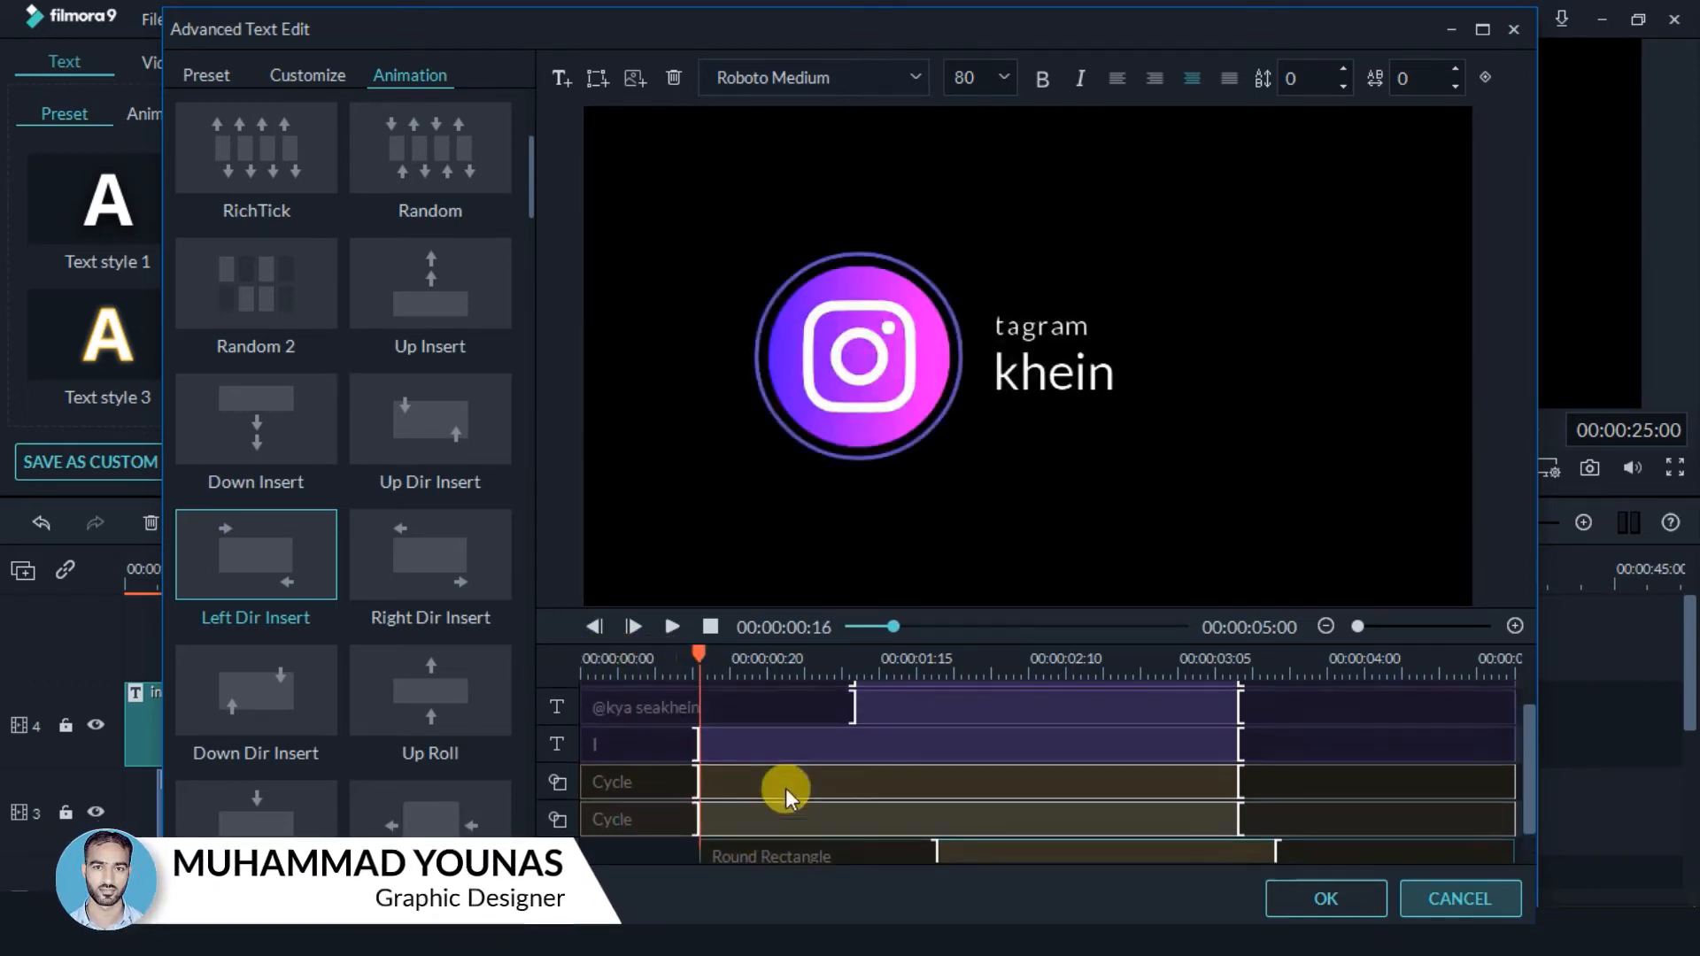
scroll(752, 770, "up", 1)
left_click(720, 735)
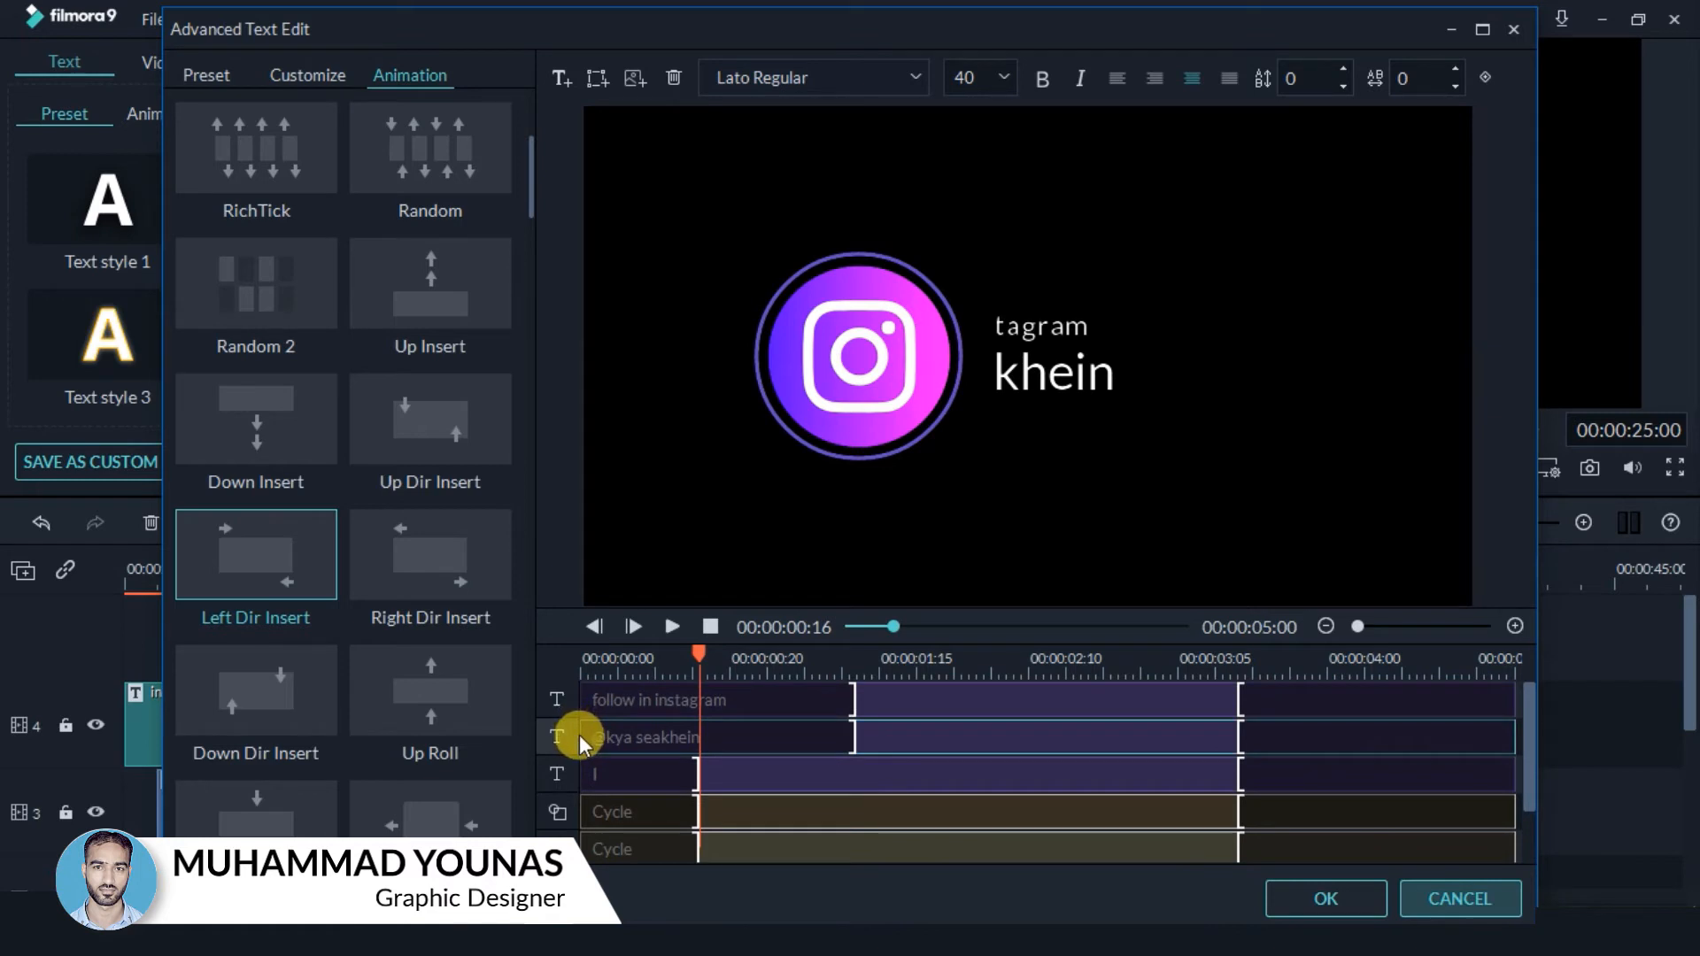
left_click_drag(583, 734, 694, 721)
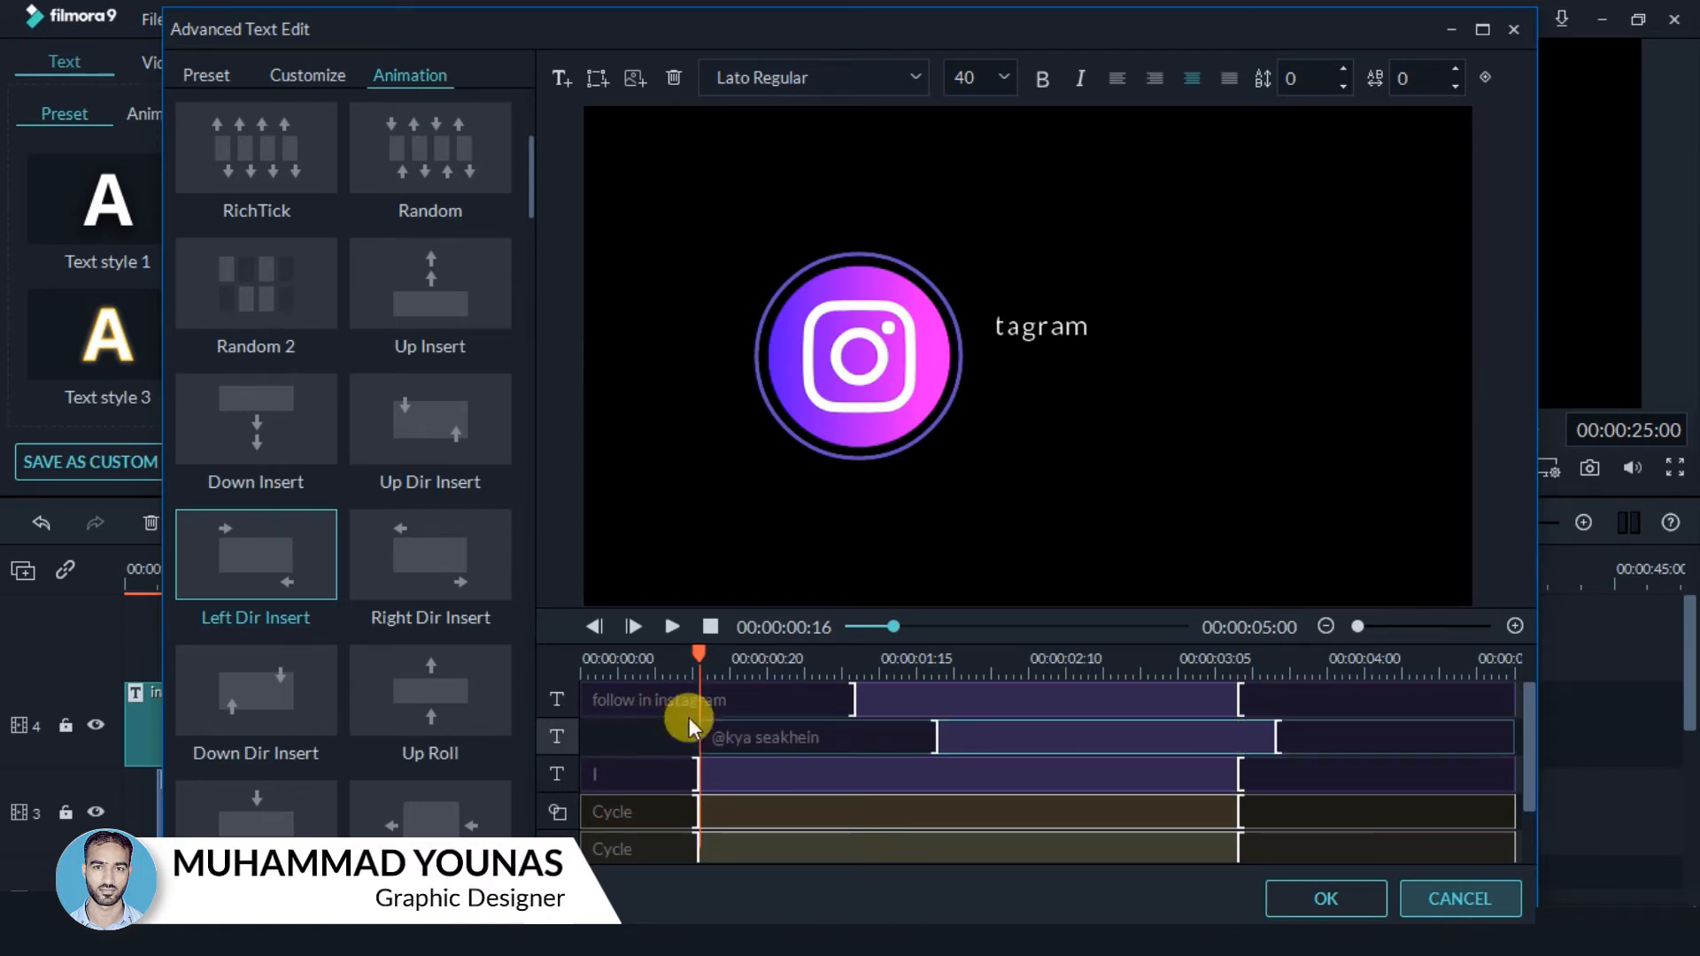
left_click(642, 702)
left_click_drag(584, 697, 725, 671)
Check the timing of the animated layers by scrubbing the title preview to 00:00:03:12.
left_click(713, 670)
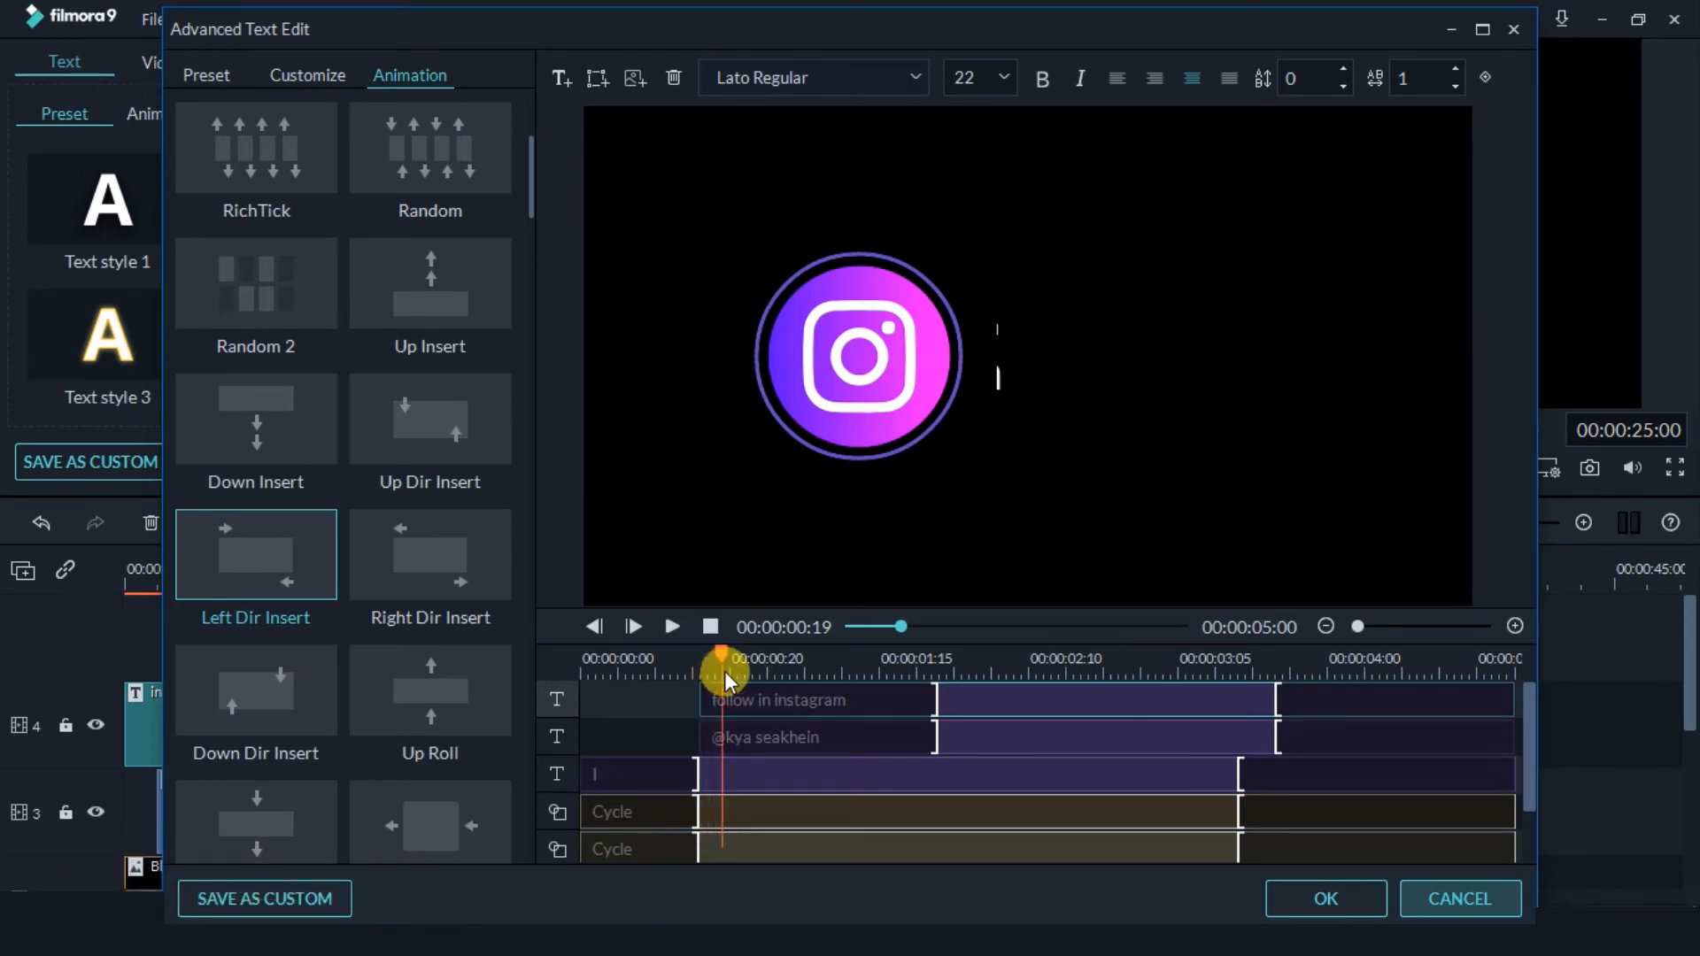
scroll(810, 751, "down", 2)
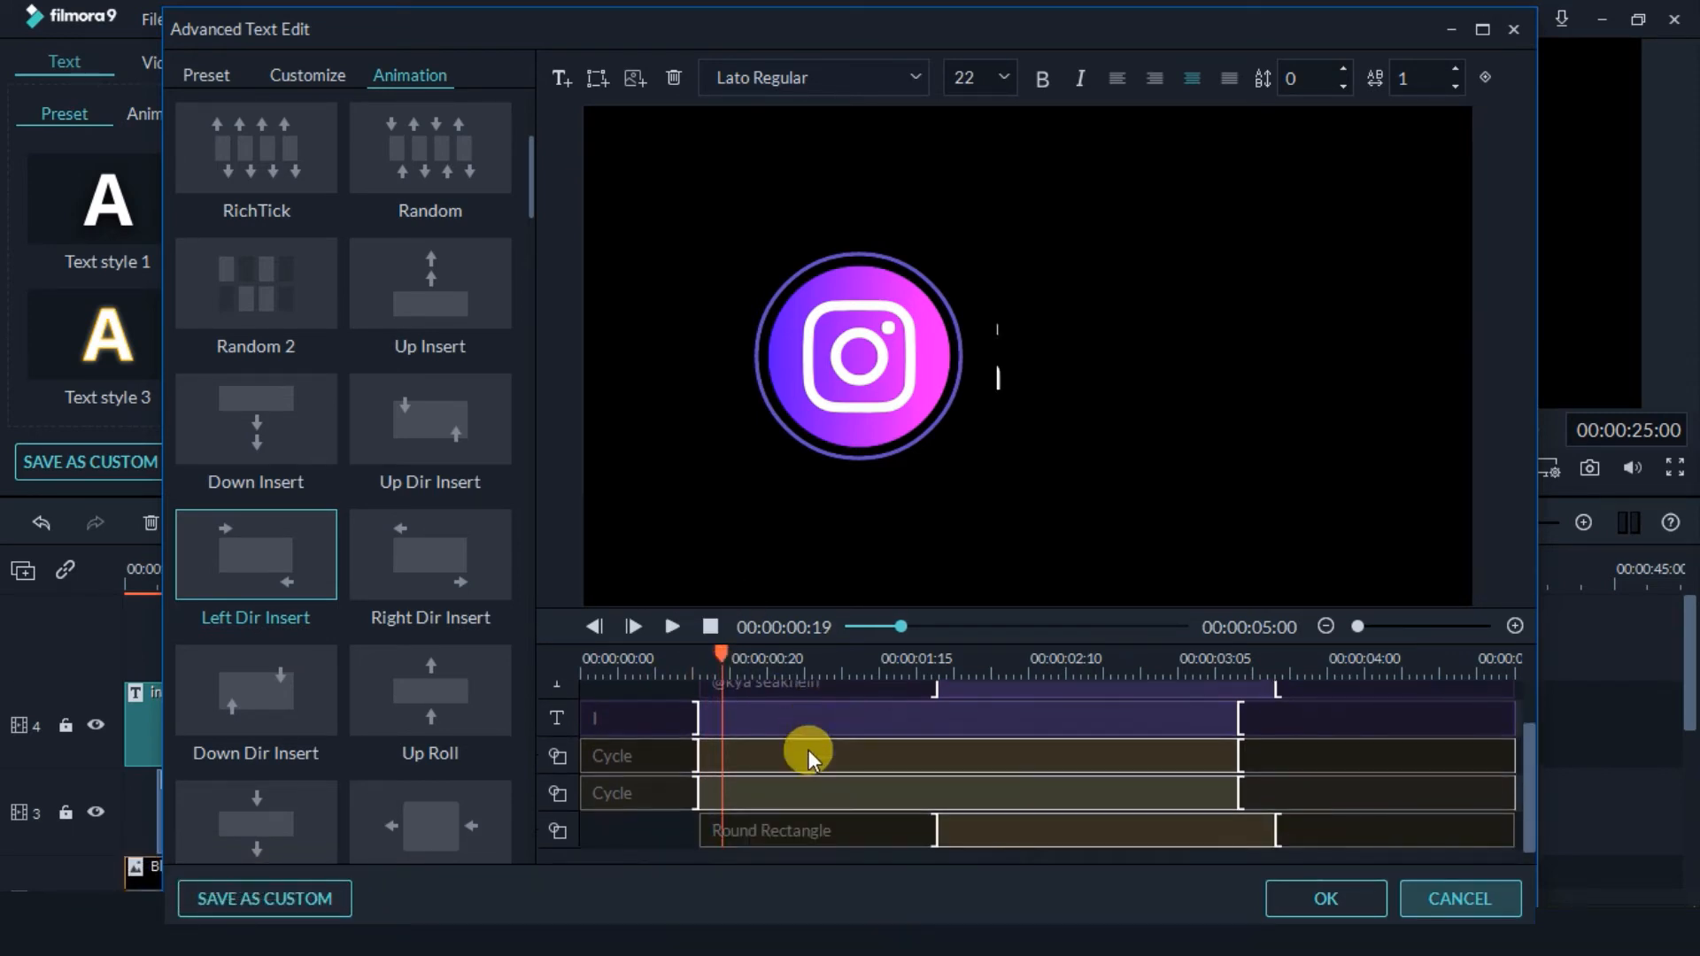
scroll(809, 751, "down", 1)
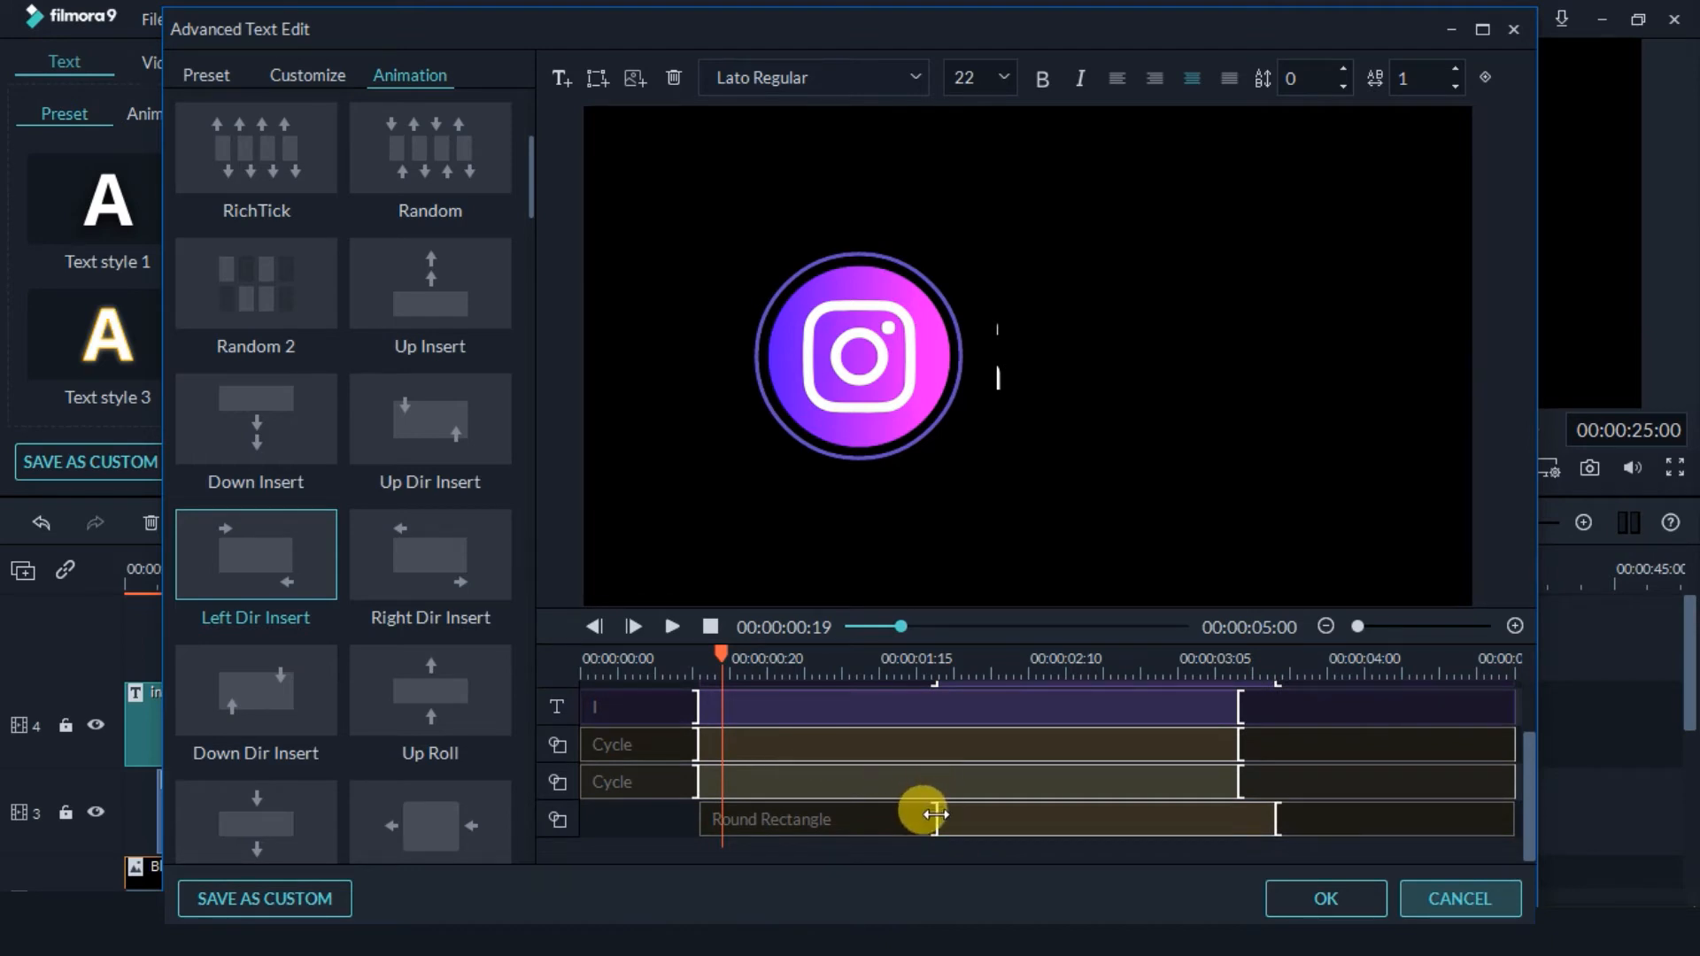
scroll(935, 814, "up", 3)
left_click_drag(576, 660, 1172, 657)
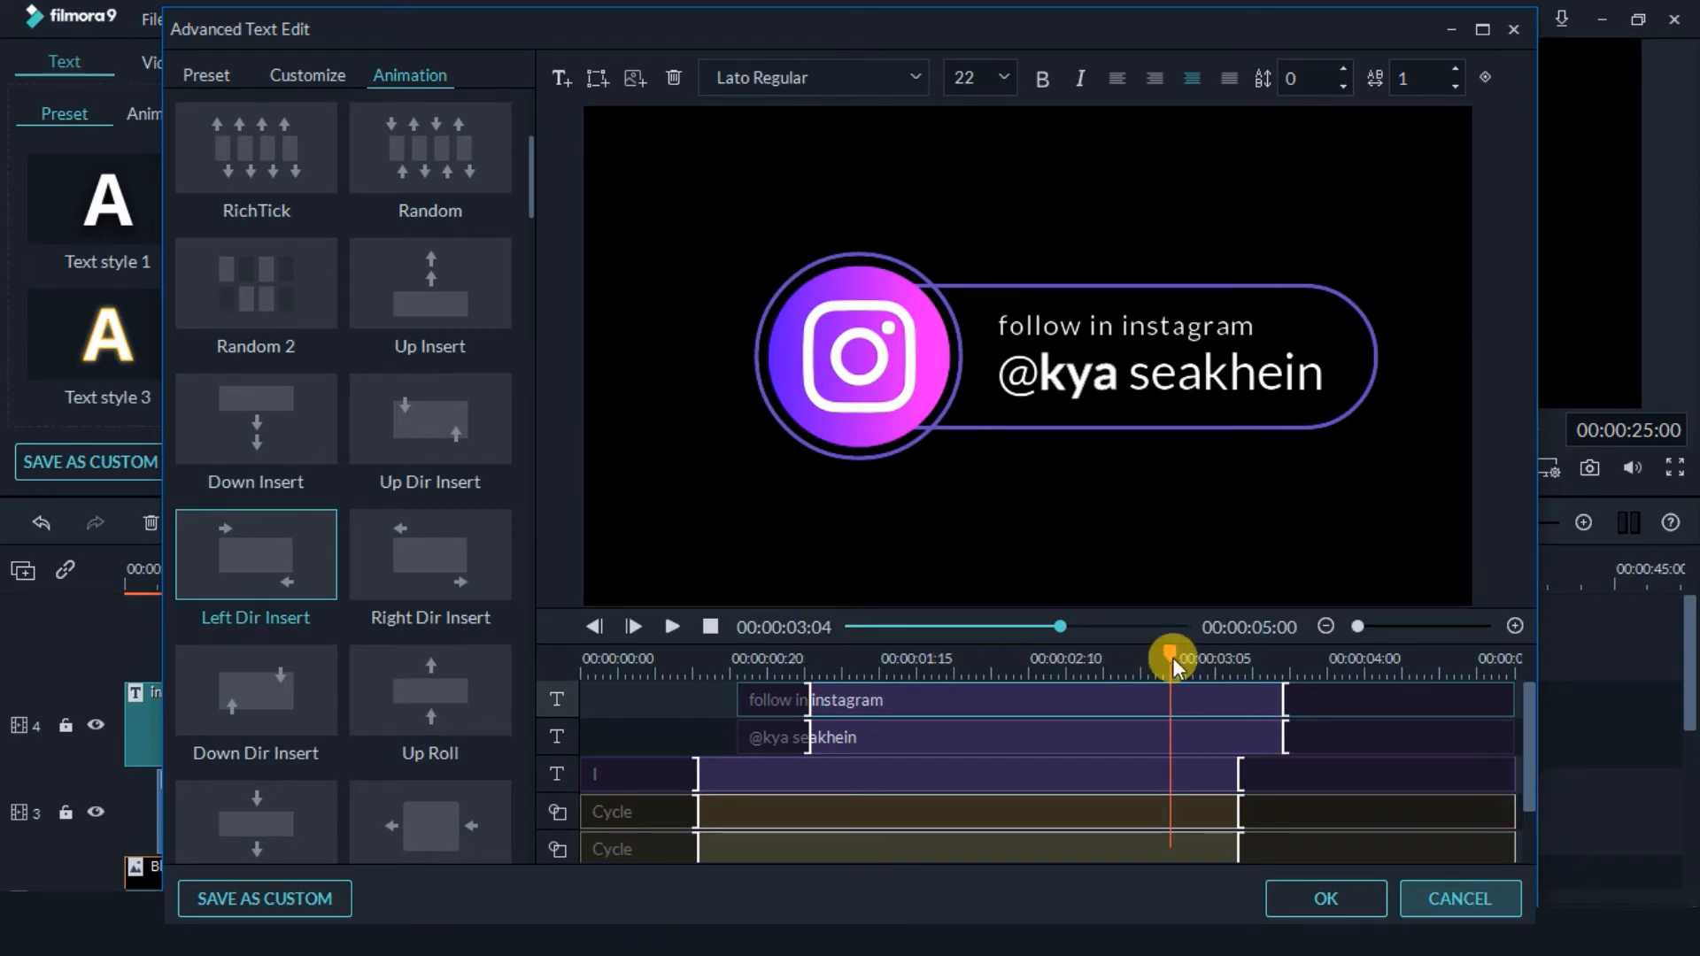
left_click_drag(1172, 657, 1231, 657)
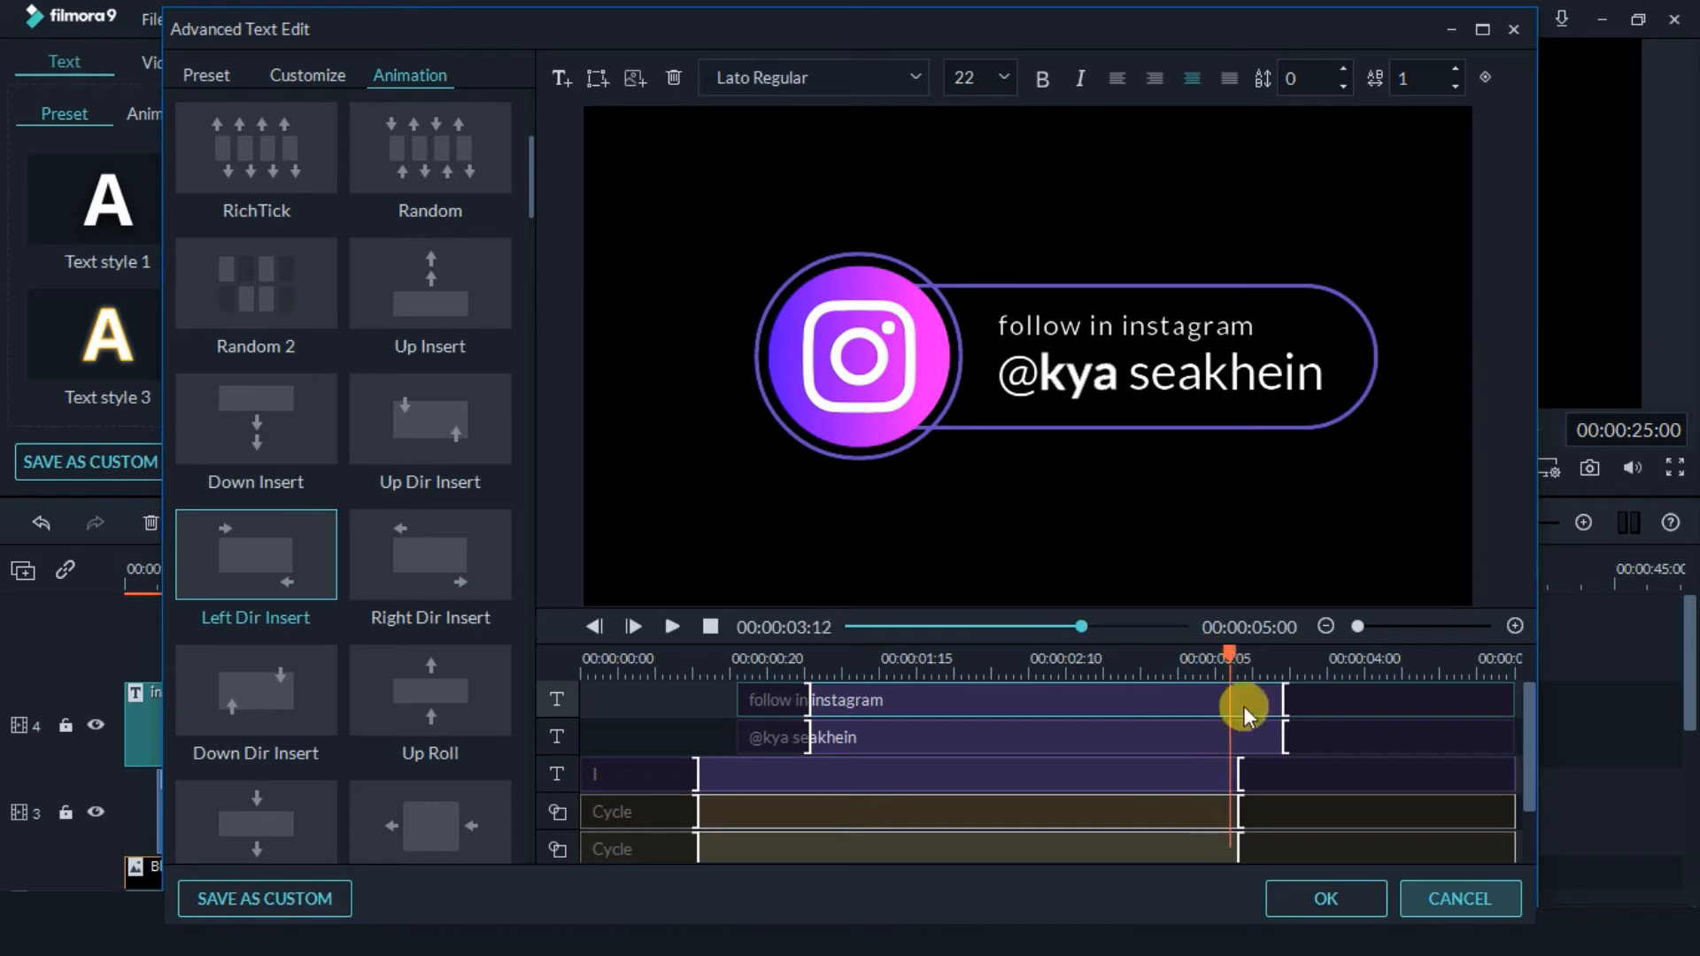
Delay the start of the closing animations of the Instagram icon and both circles to 00:00:04:09.
left_click_drag(1238, 773, 1396, 775)
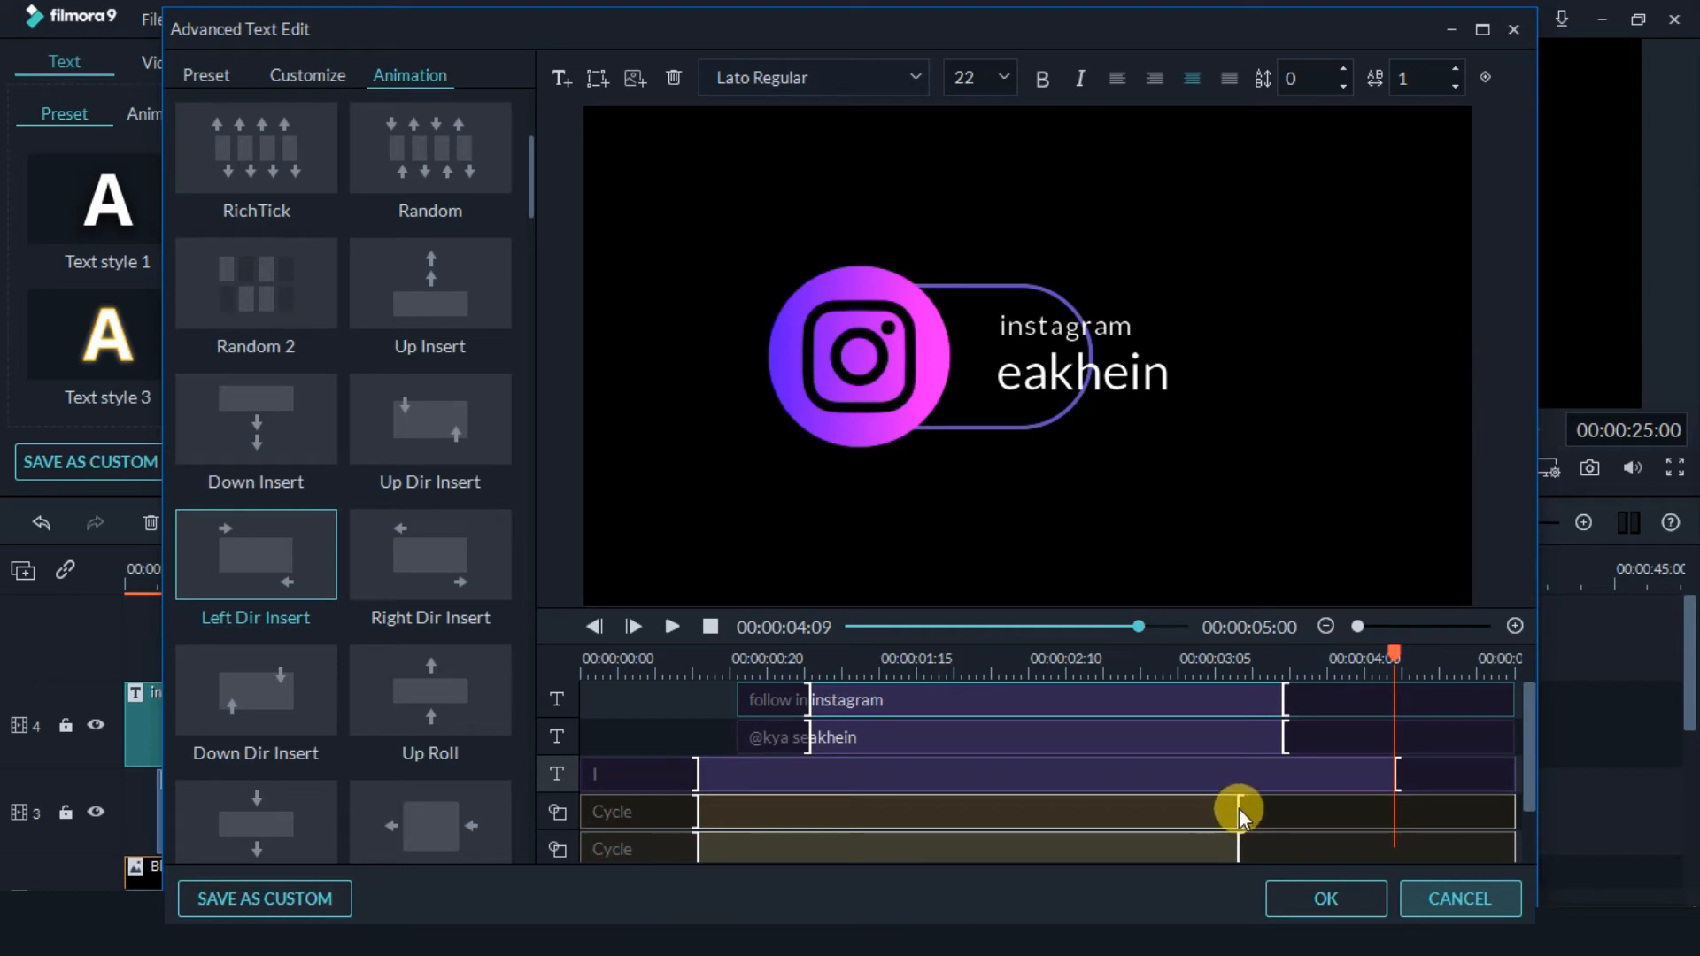
left_click_drag(1230, 810, 1397, 809)
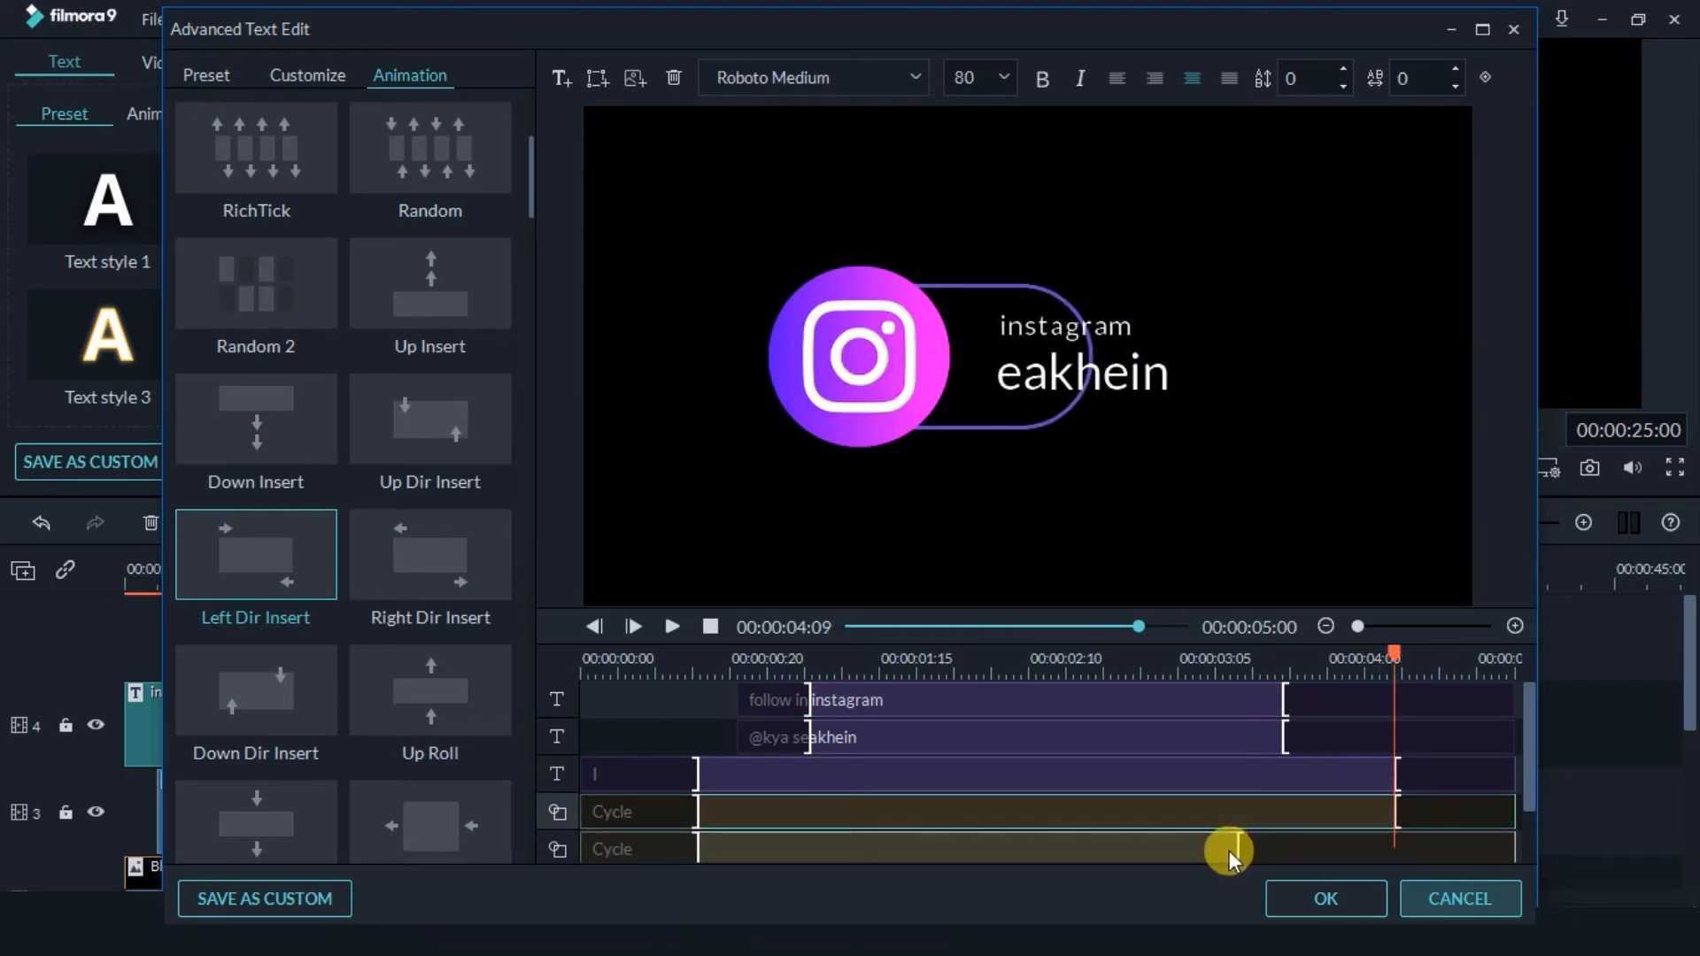
left_click_drag(1231, 854, 1397, 827)
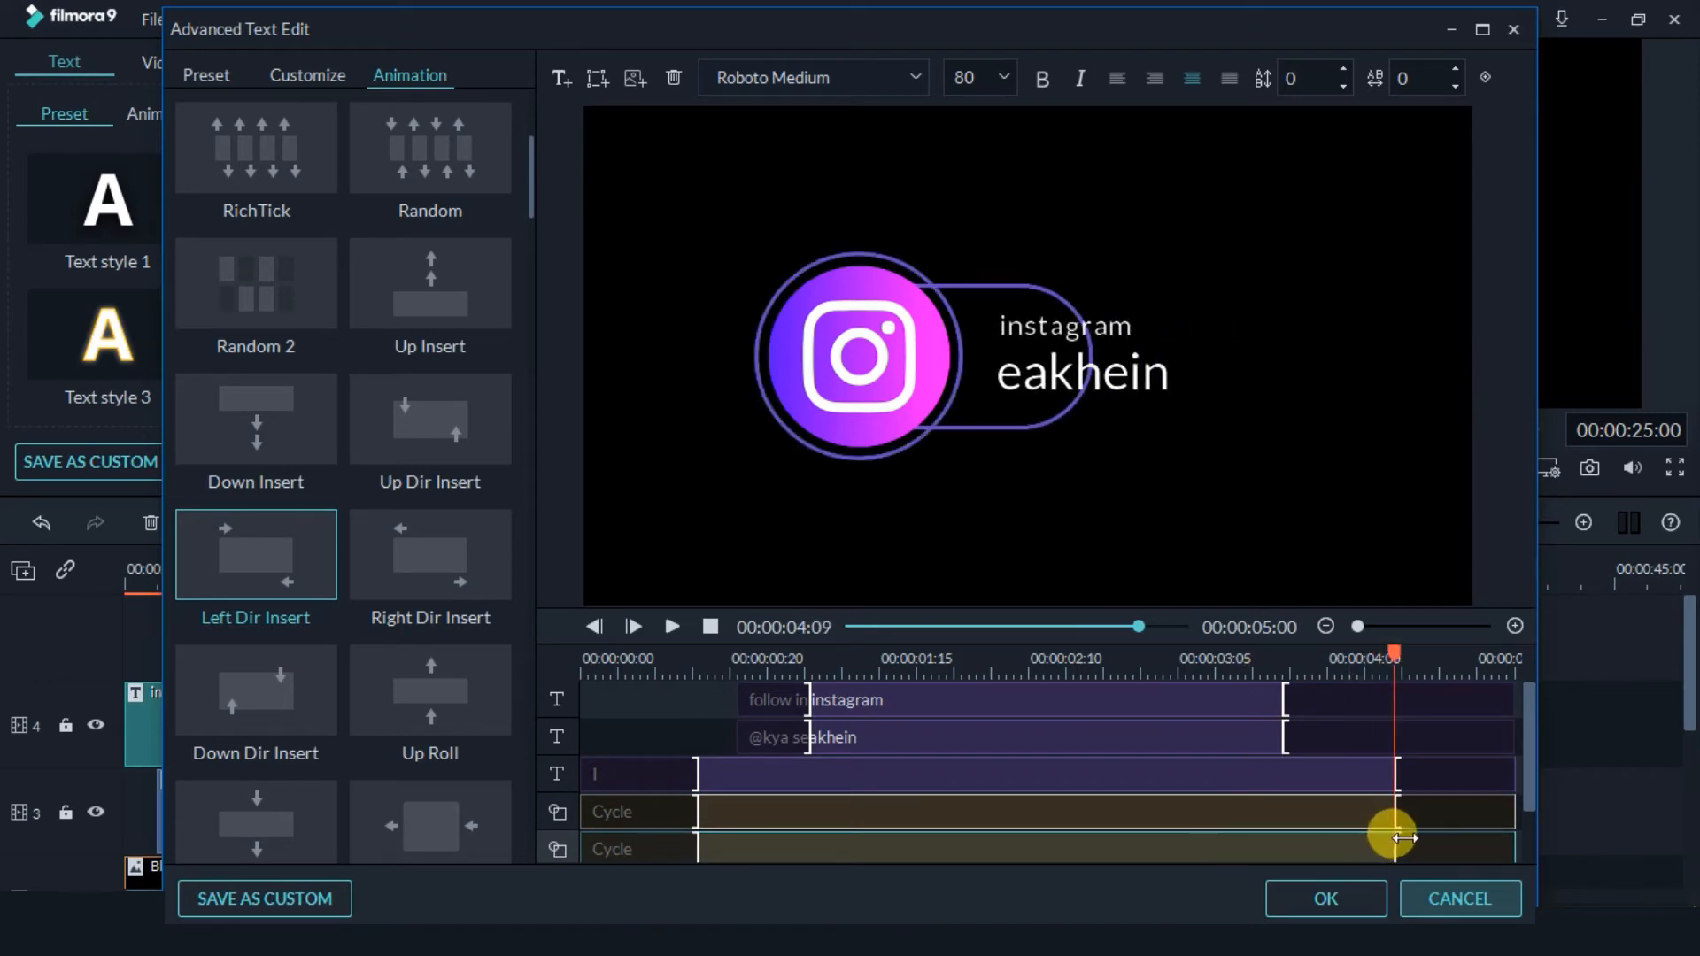
Trim the ends of both text lines and the rounded rectangle so they finish before the circles' closing animations start.
left_click(1490, 746)
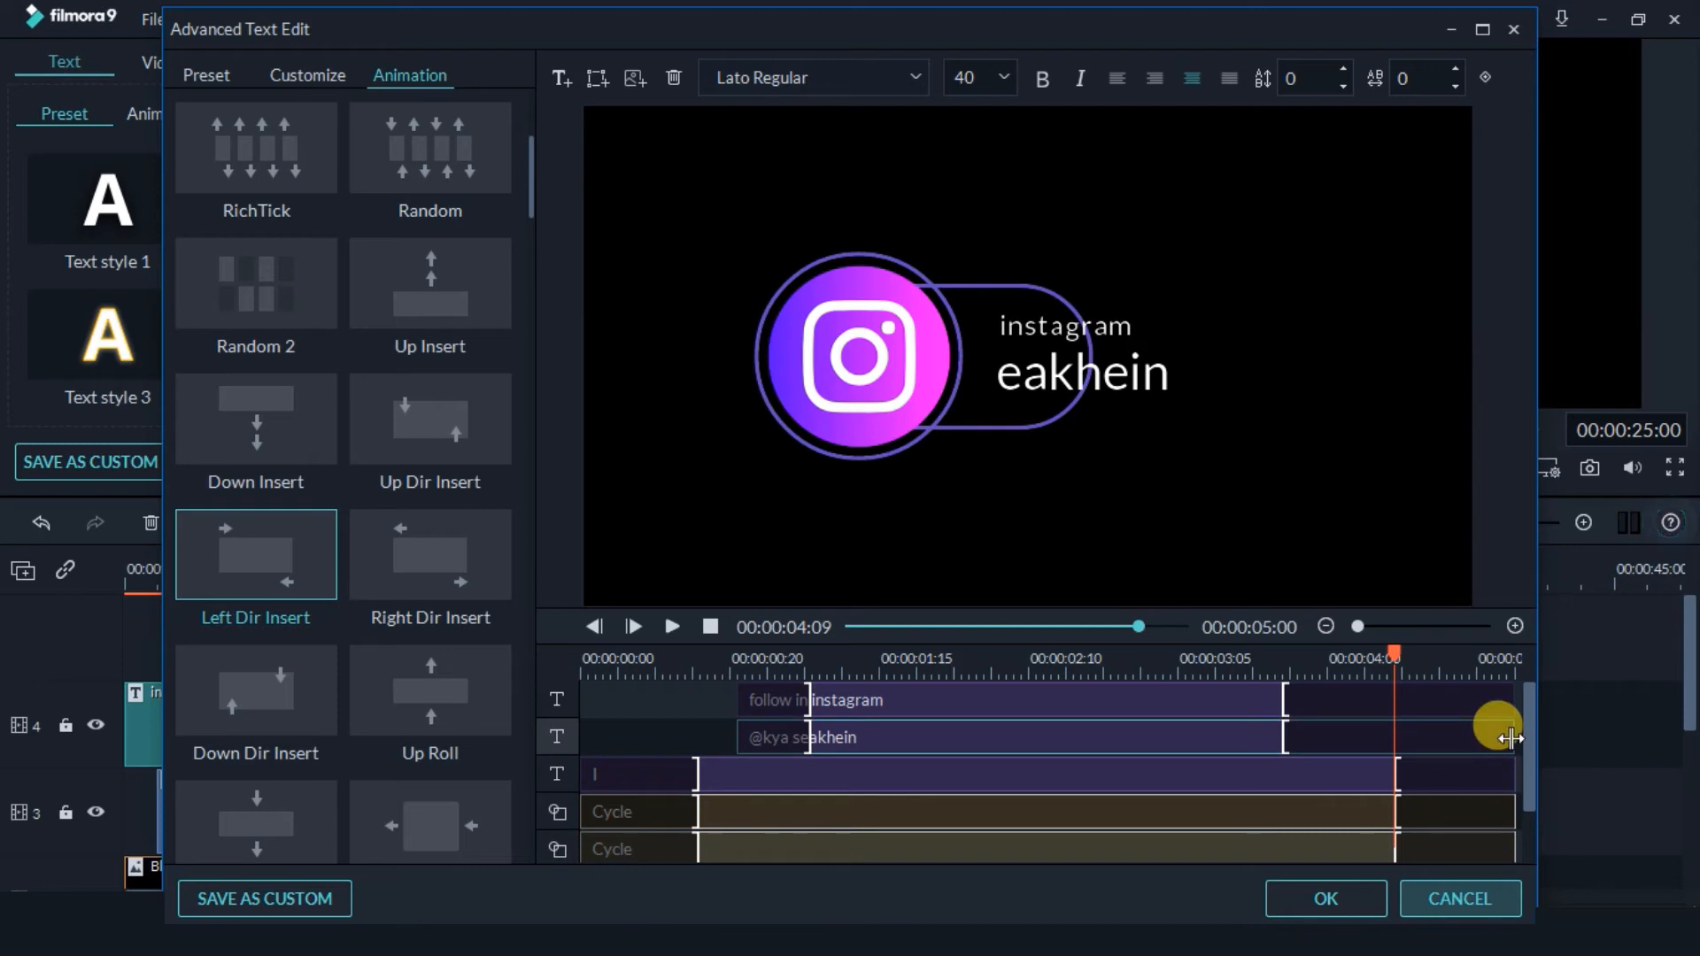
left_click_drag(1514, 738, 1394, 737)
left_click(1483, 706)
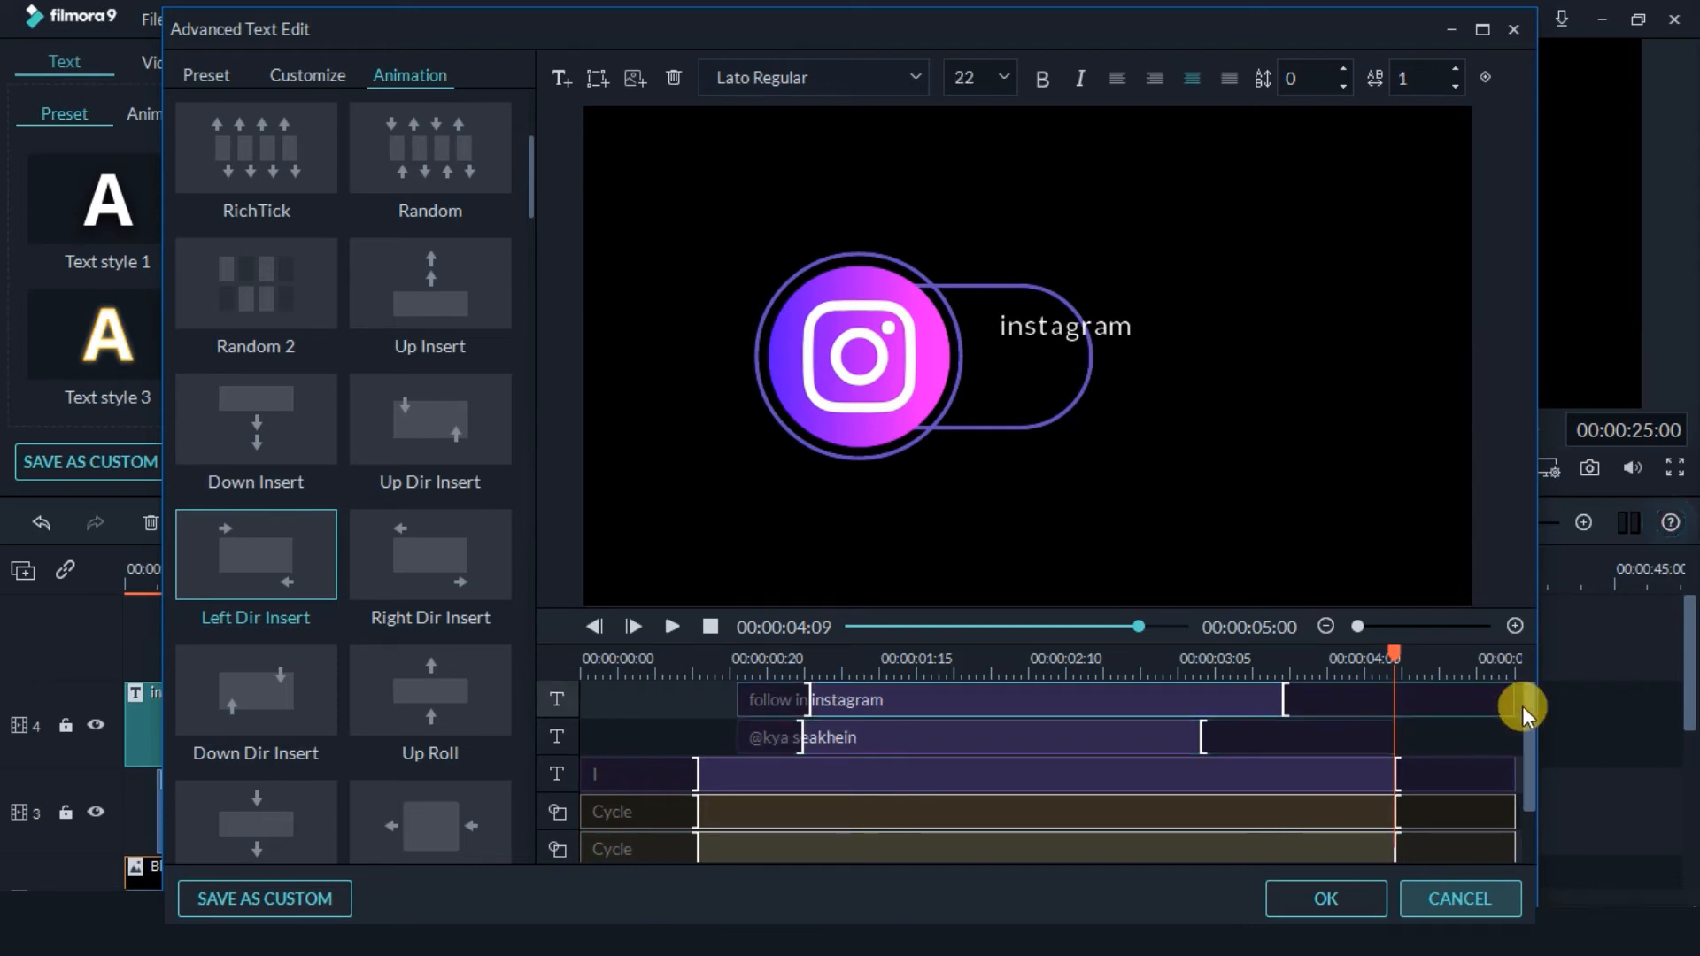
left_click_drag(1510, 701, 1395, 699)
scroll(1411, 758, "down", 1)
left_click(1509, 822)
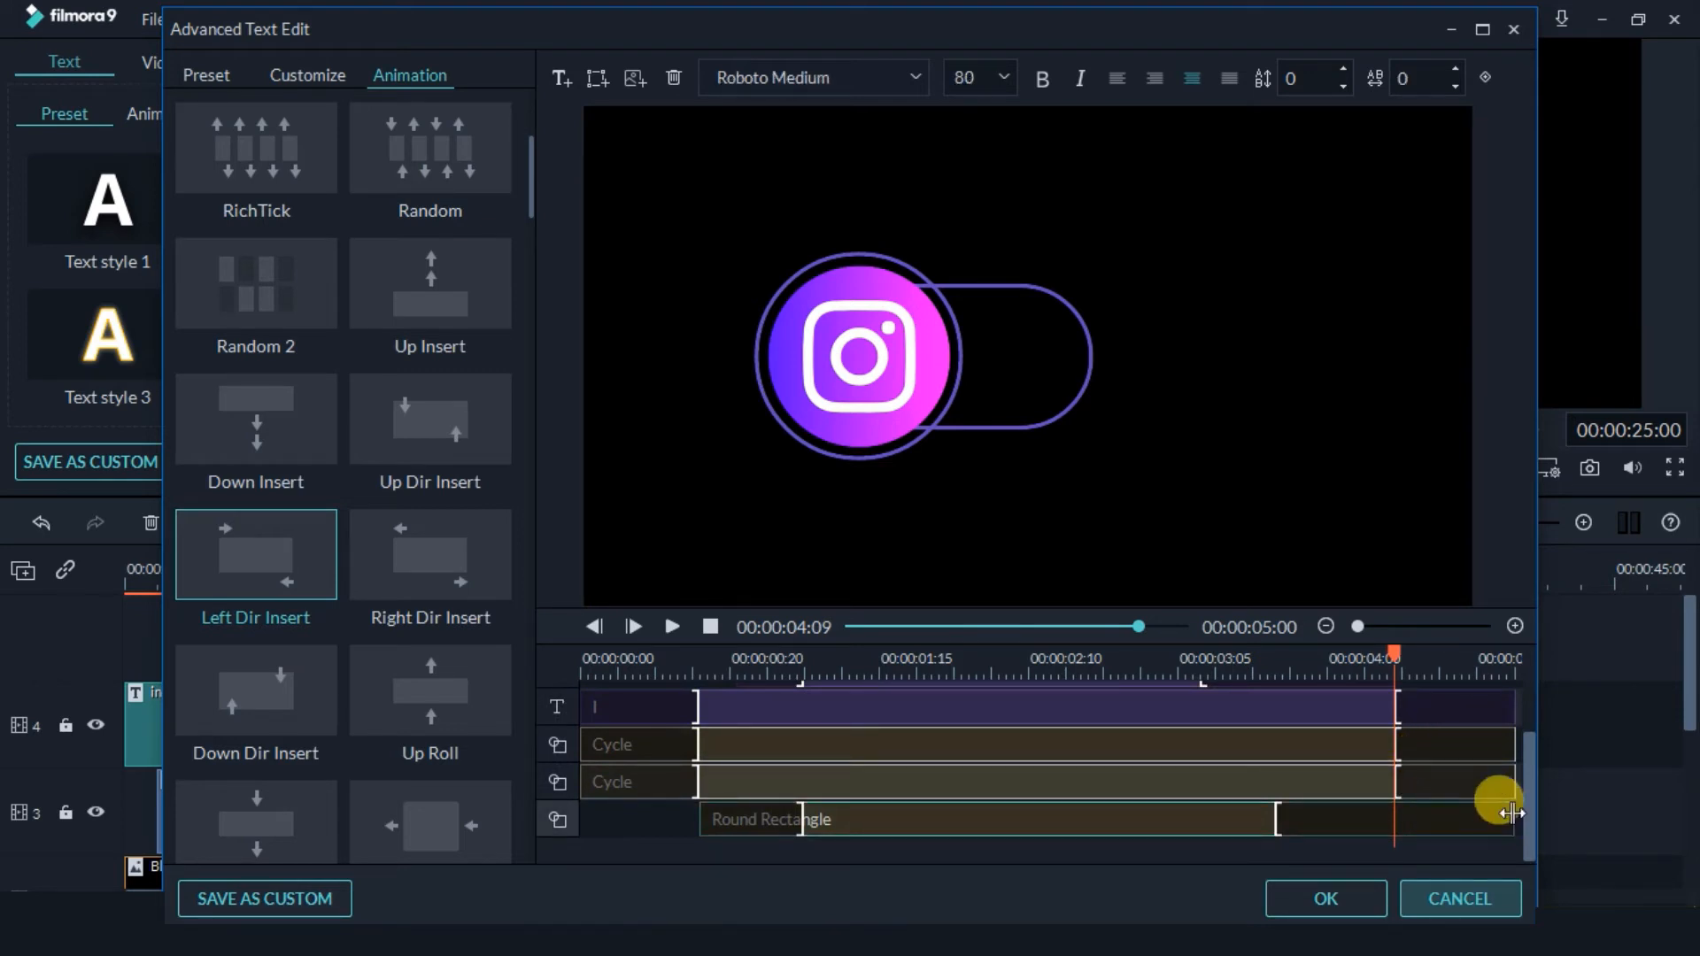
left_click_drag(1516, 817, 1384, 824)
scroll(1384, 824, "up", 1)
Play the title preview from the start to check the opening and closing animations.
left_click_drag(1298, 671, 542, 655)
left_click(673, 627)
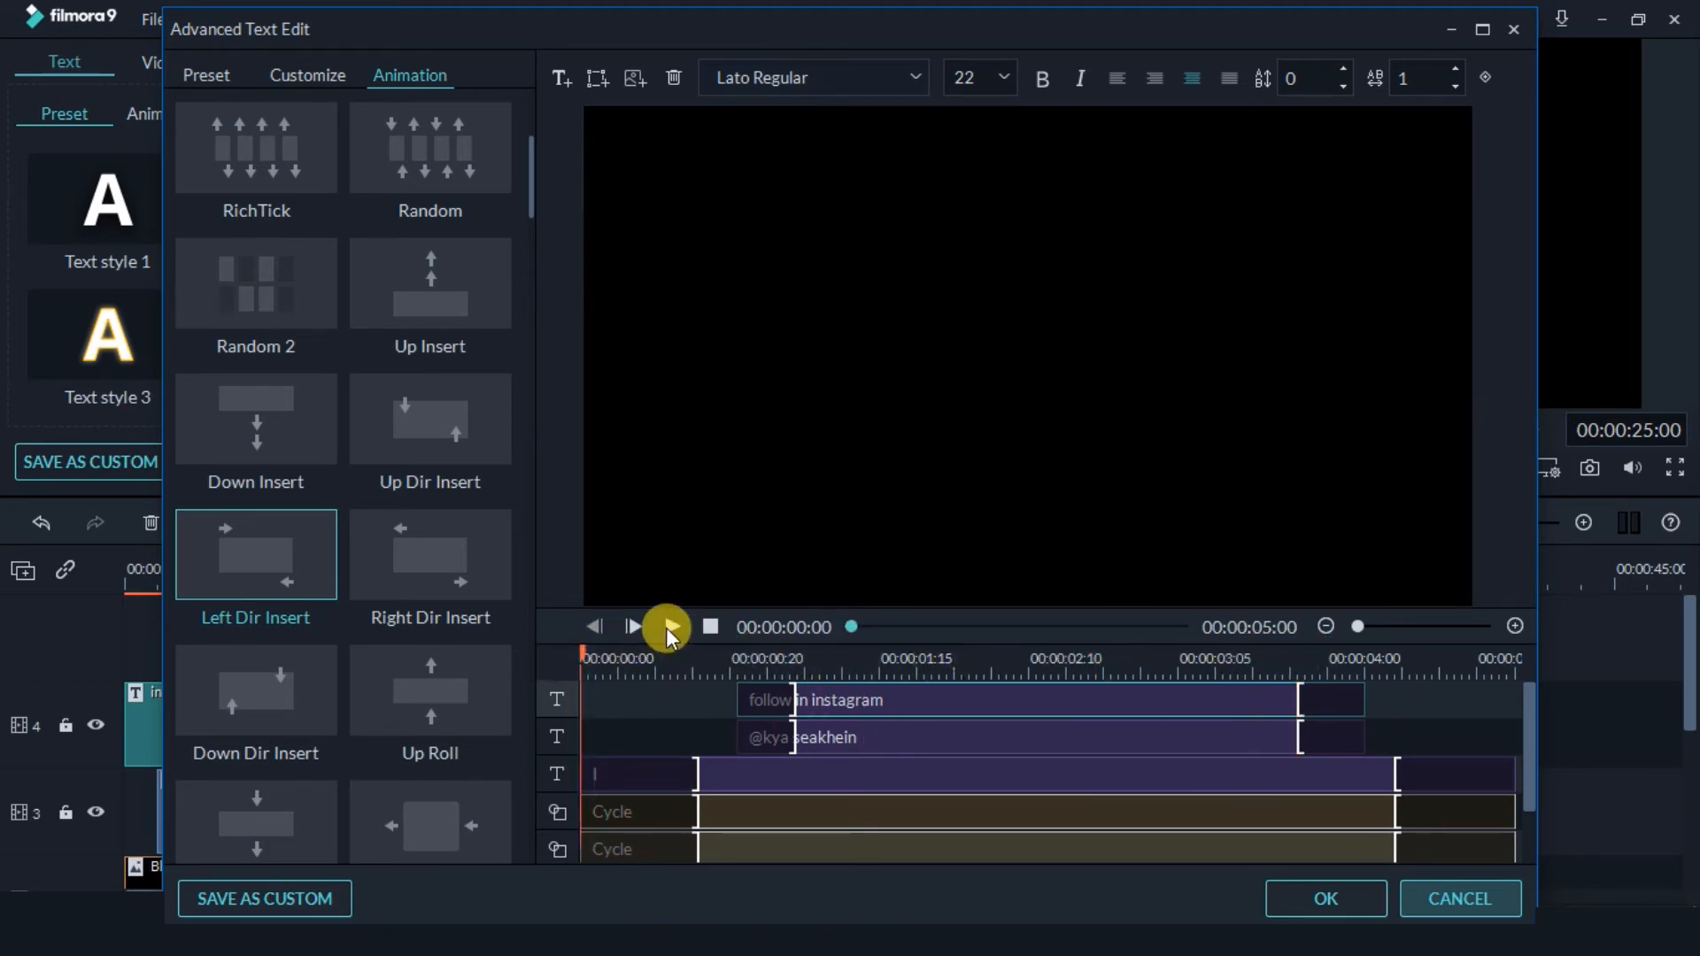
left_click(673, 629)
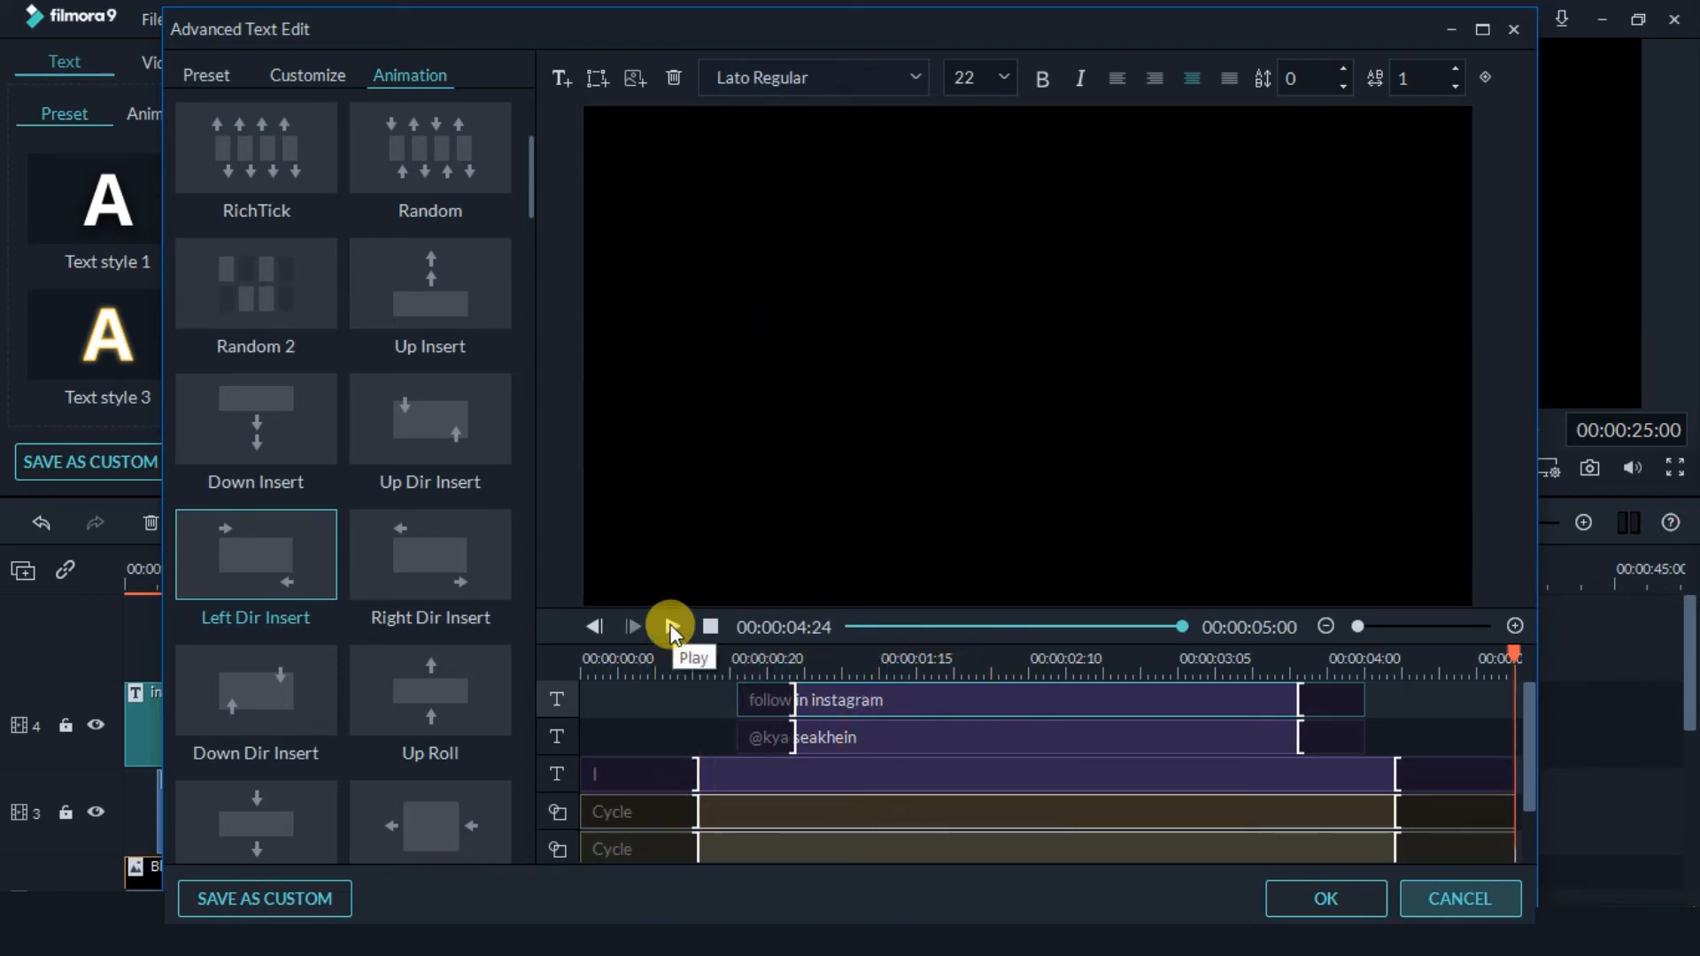
left_click(671, 625)
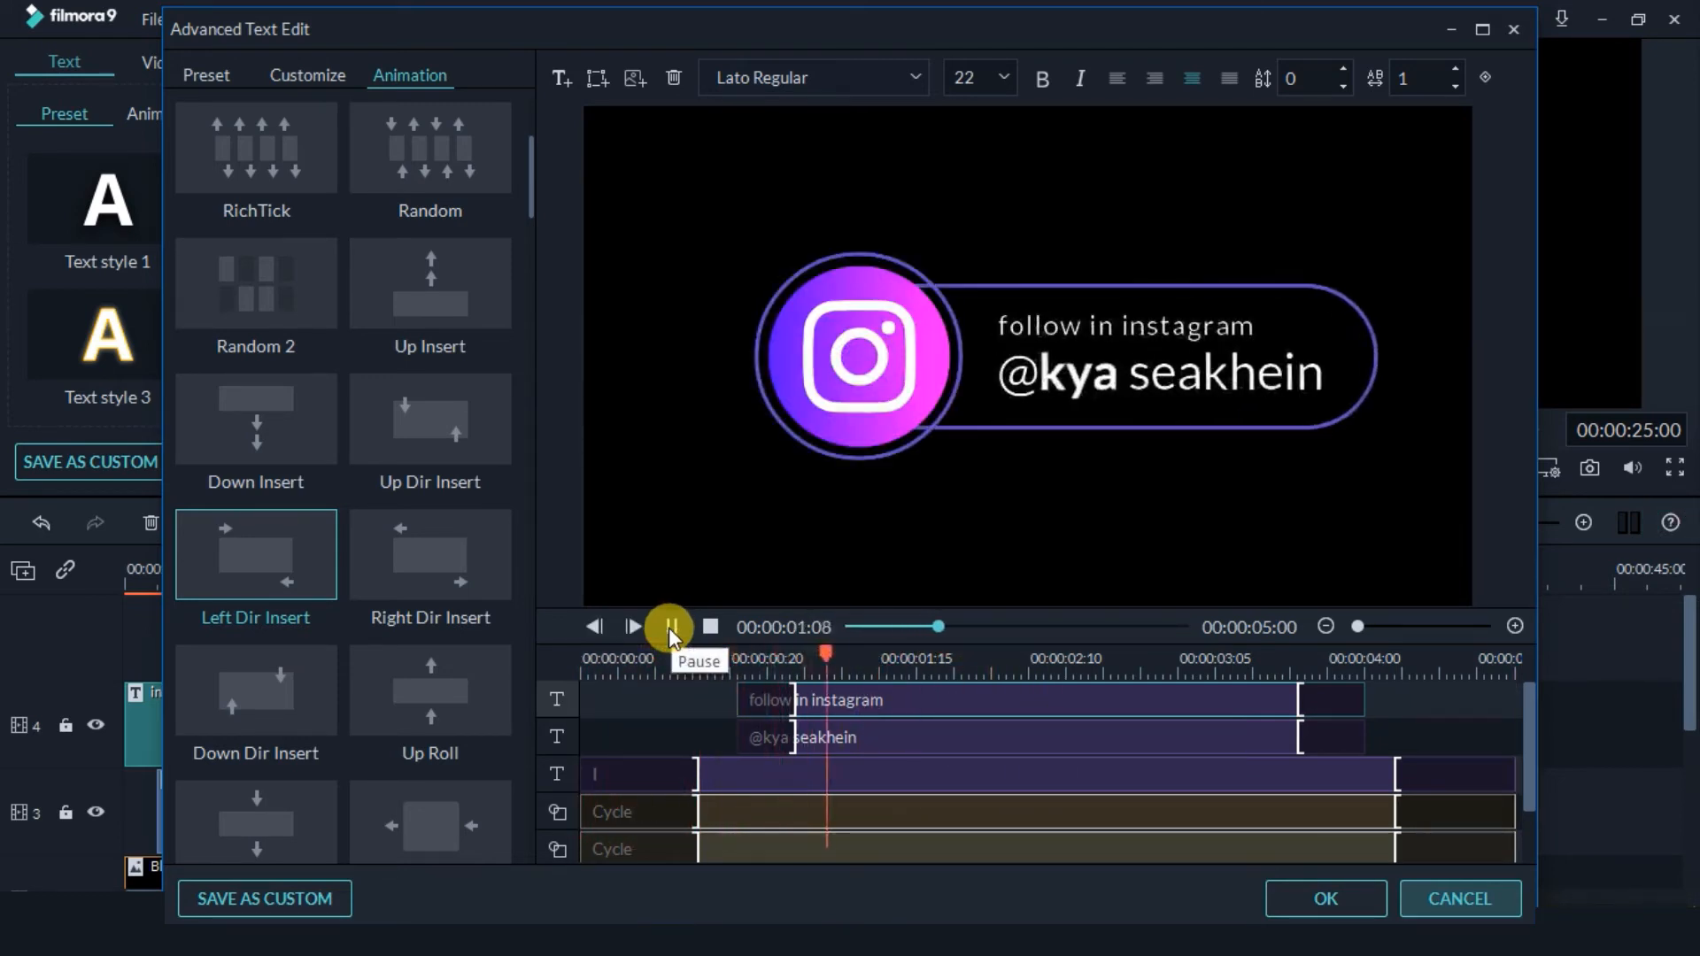
left_click(670, 627)
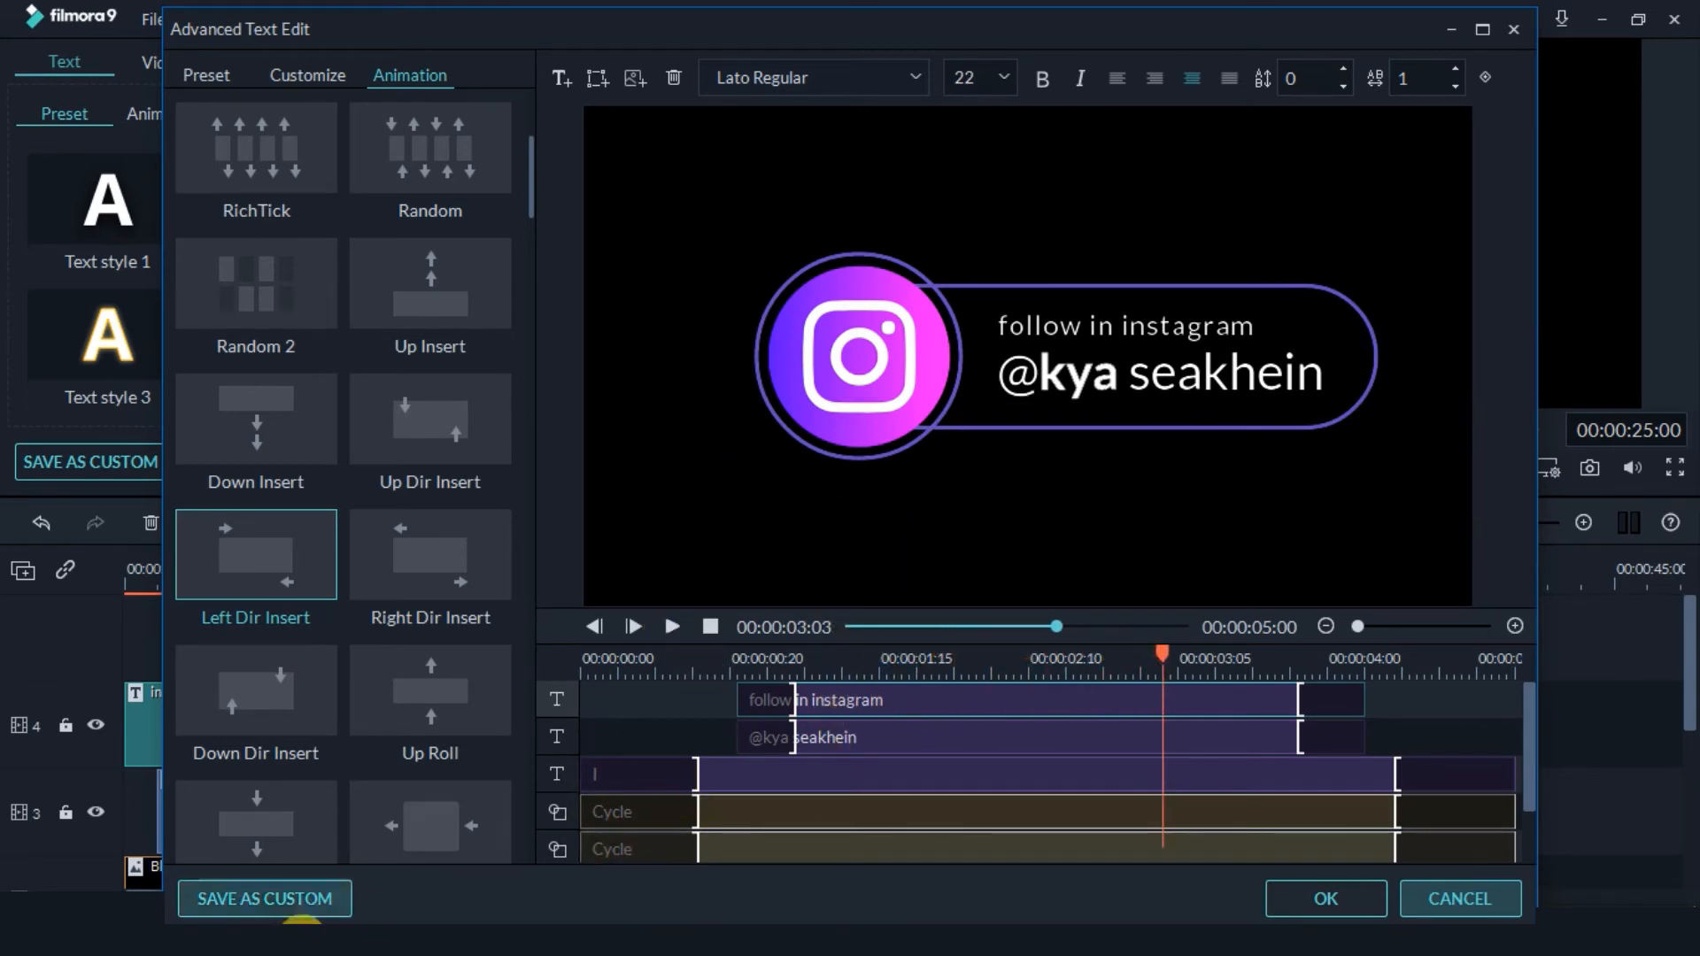
Save the finished title as a custom text preset named "My preset1e".
left_click(264, 899)
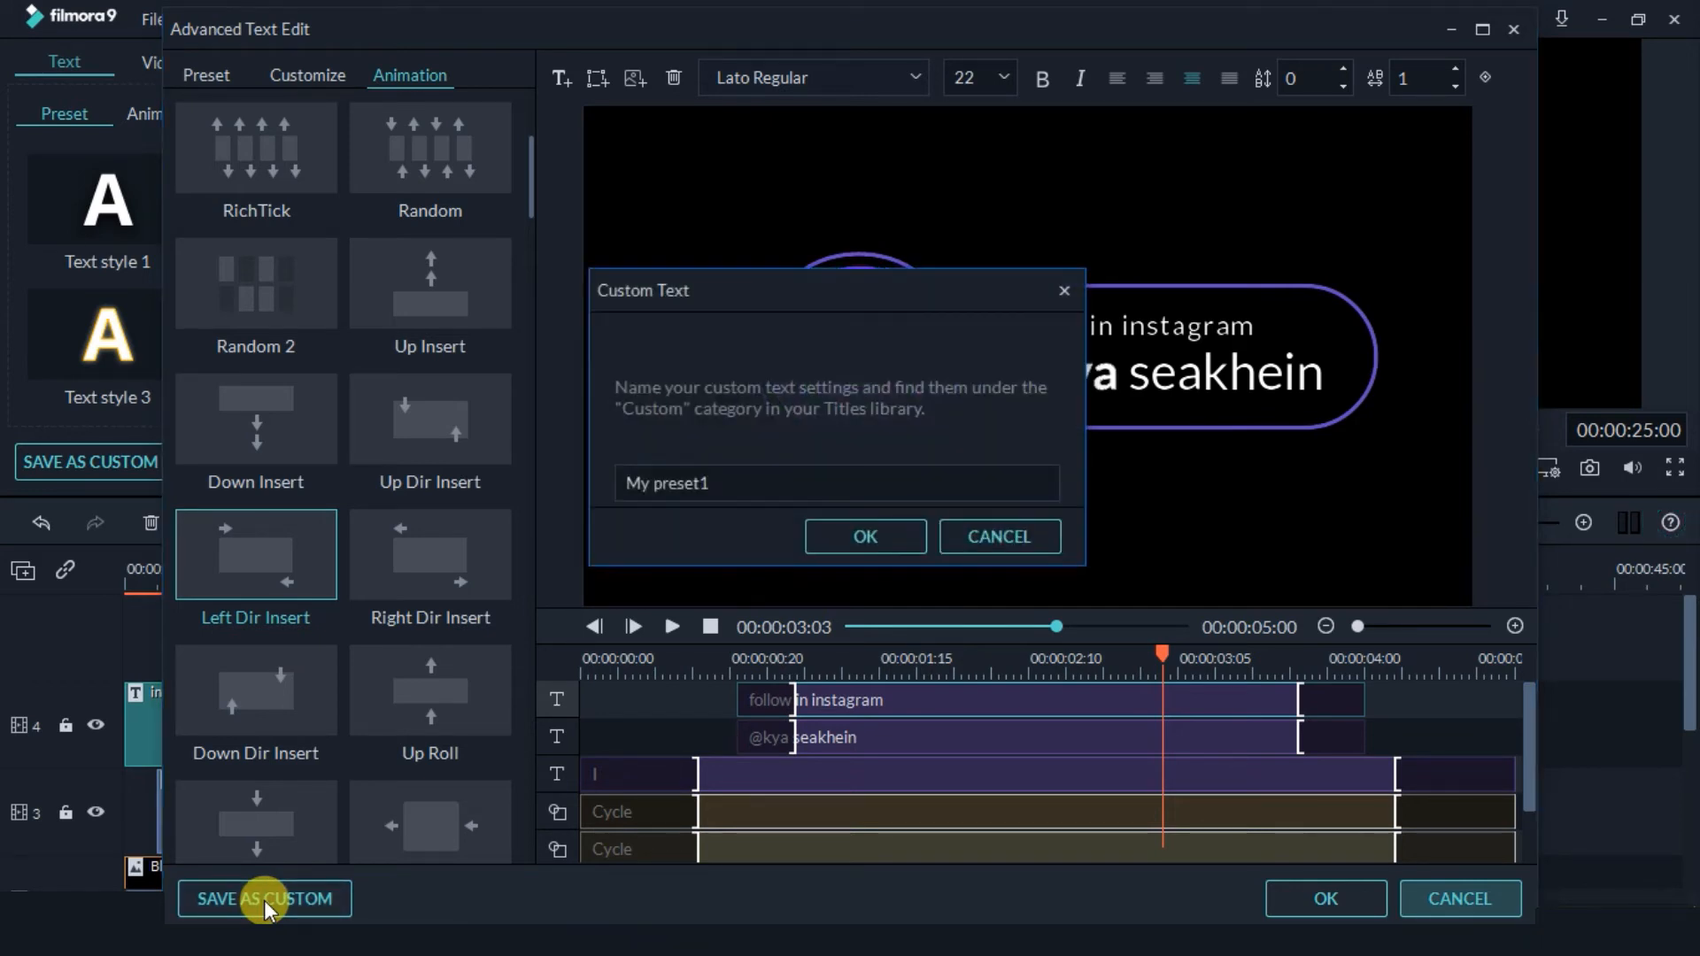
triple_click(748, 482)
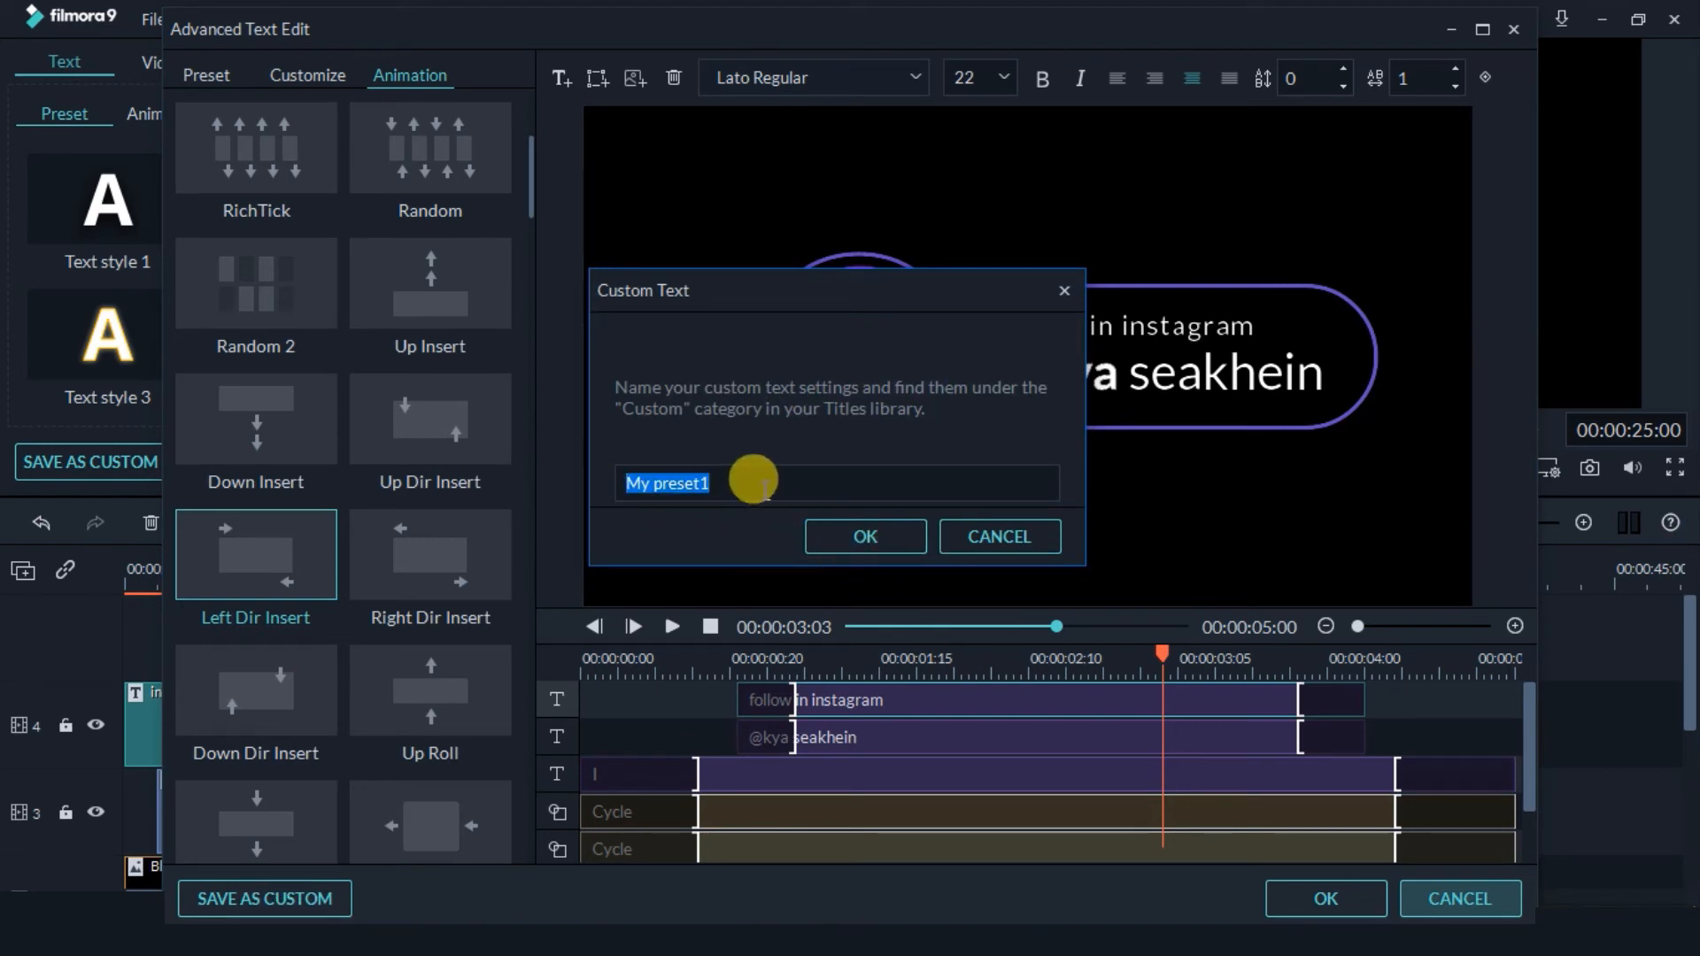
left_click(753, 482)
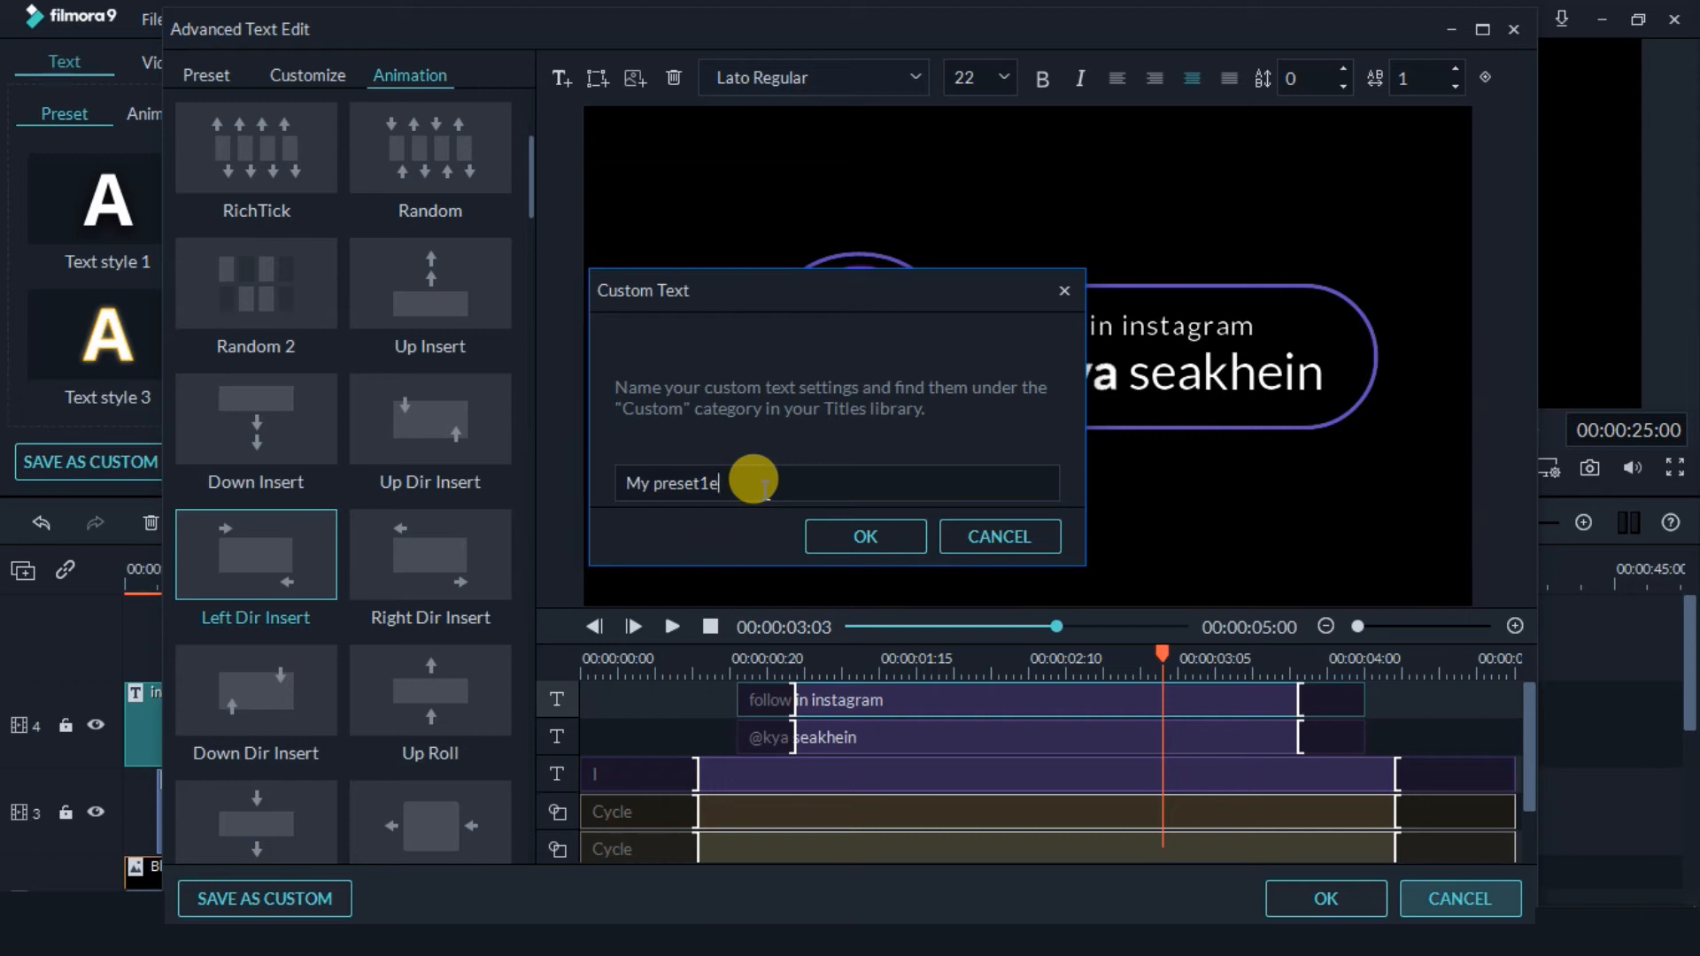
left_click(866, 537)
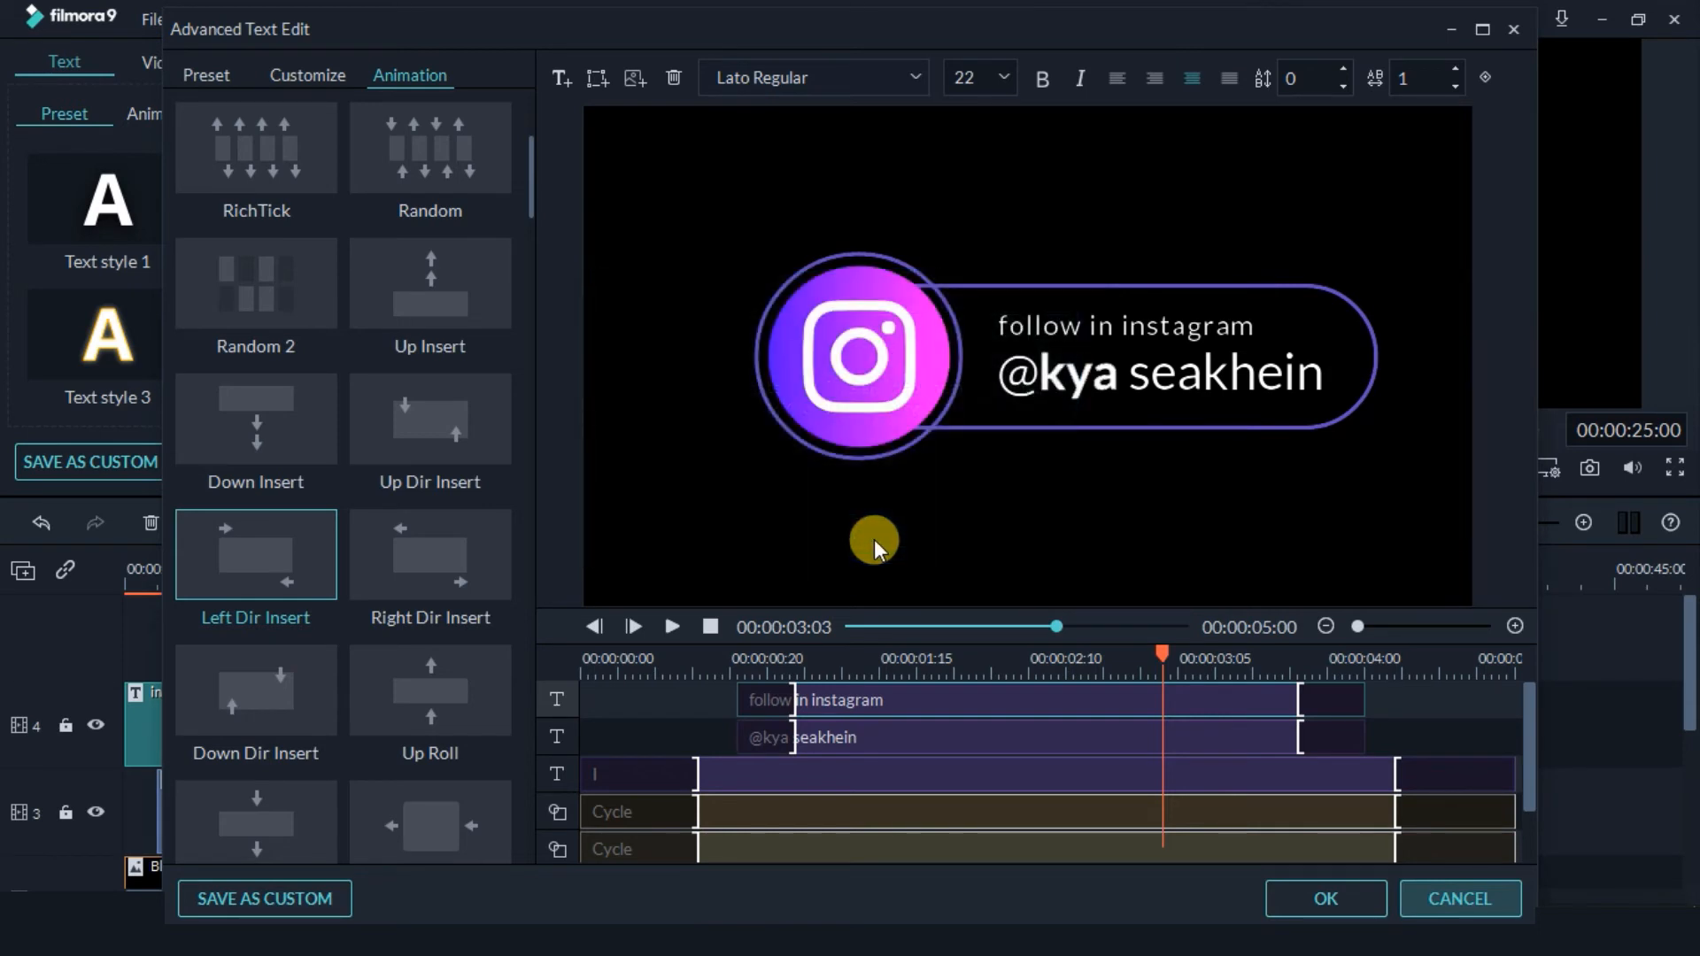
Apply the title edits and locate the "My preset1e" preset in the Custom titles library.
left_click(1305, 900)
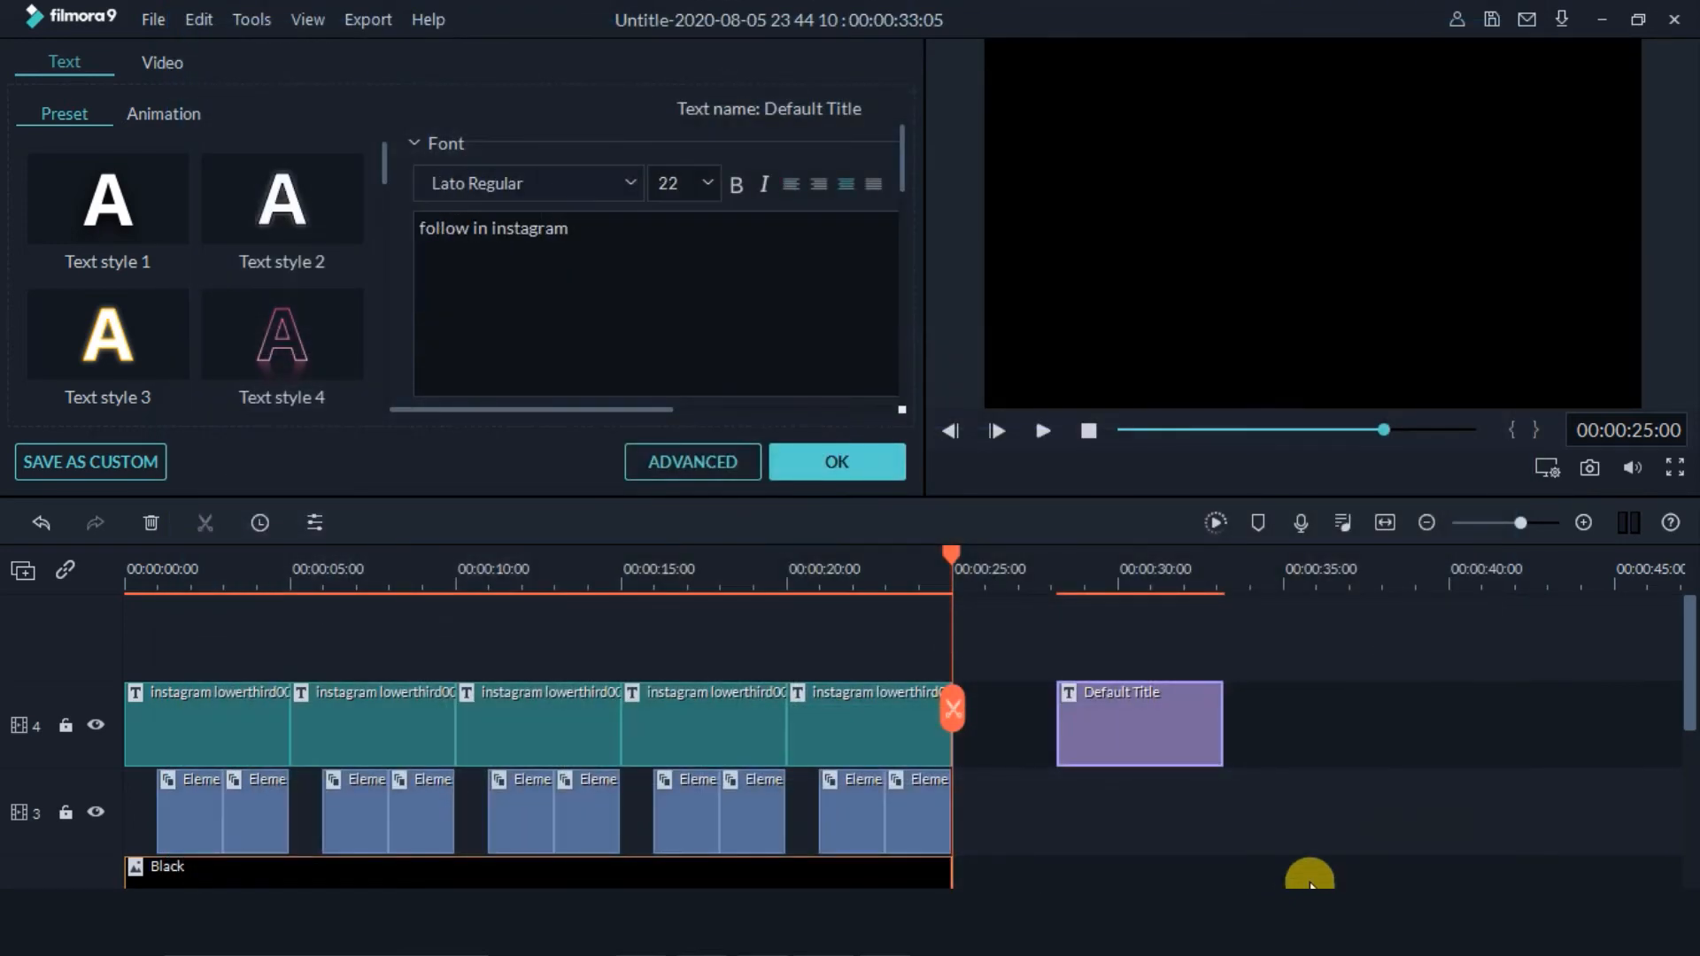
left_click(824, 456)
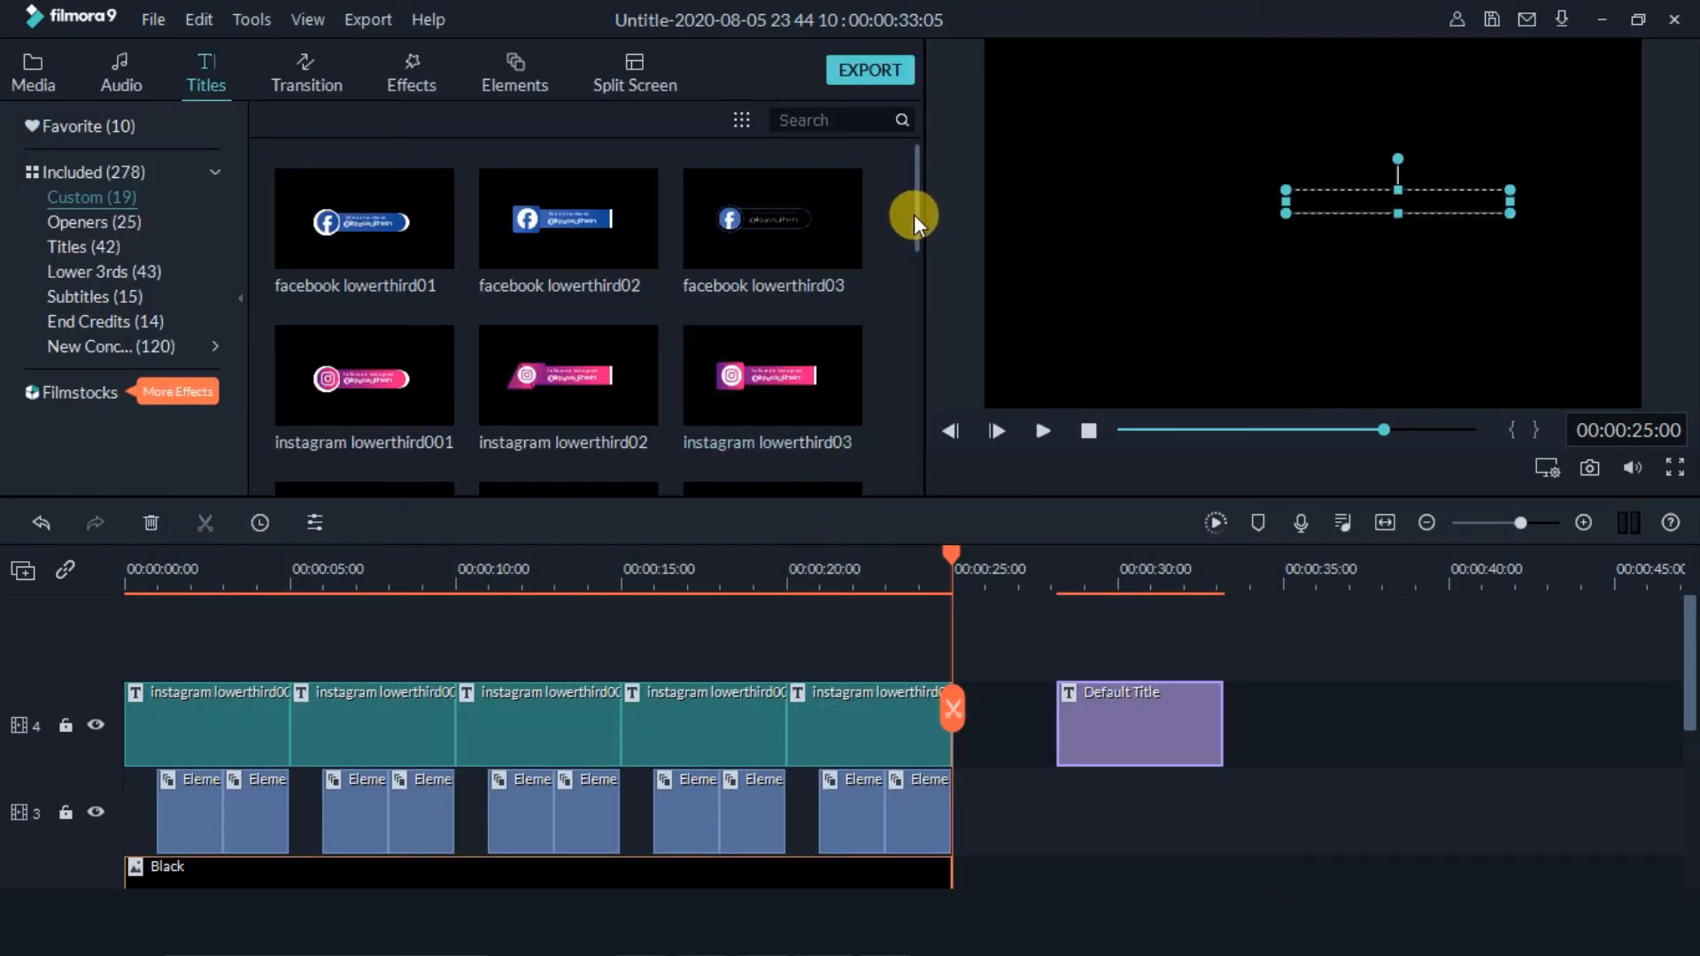
left_click_drag(922, 205, 916, 265)
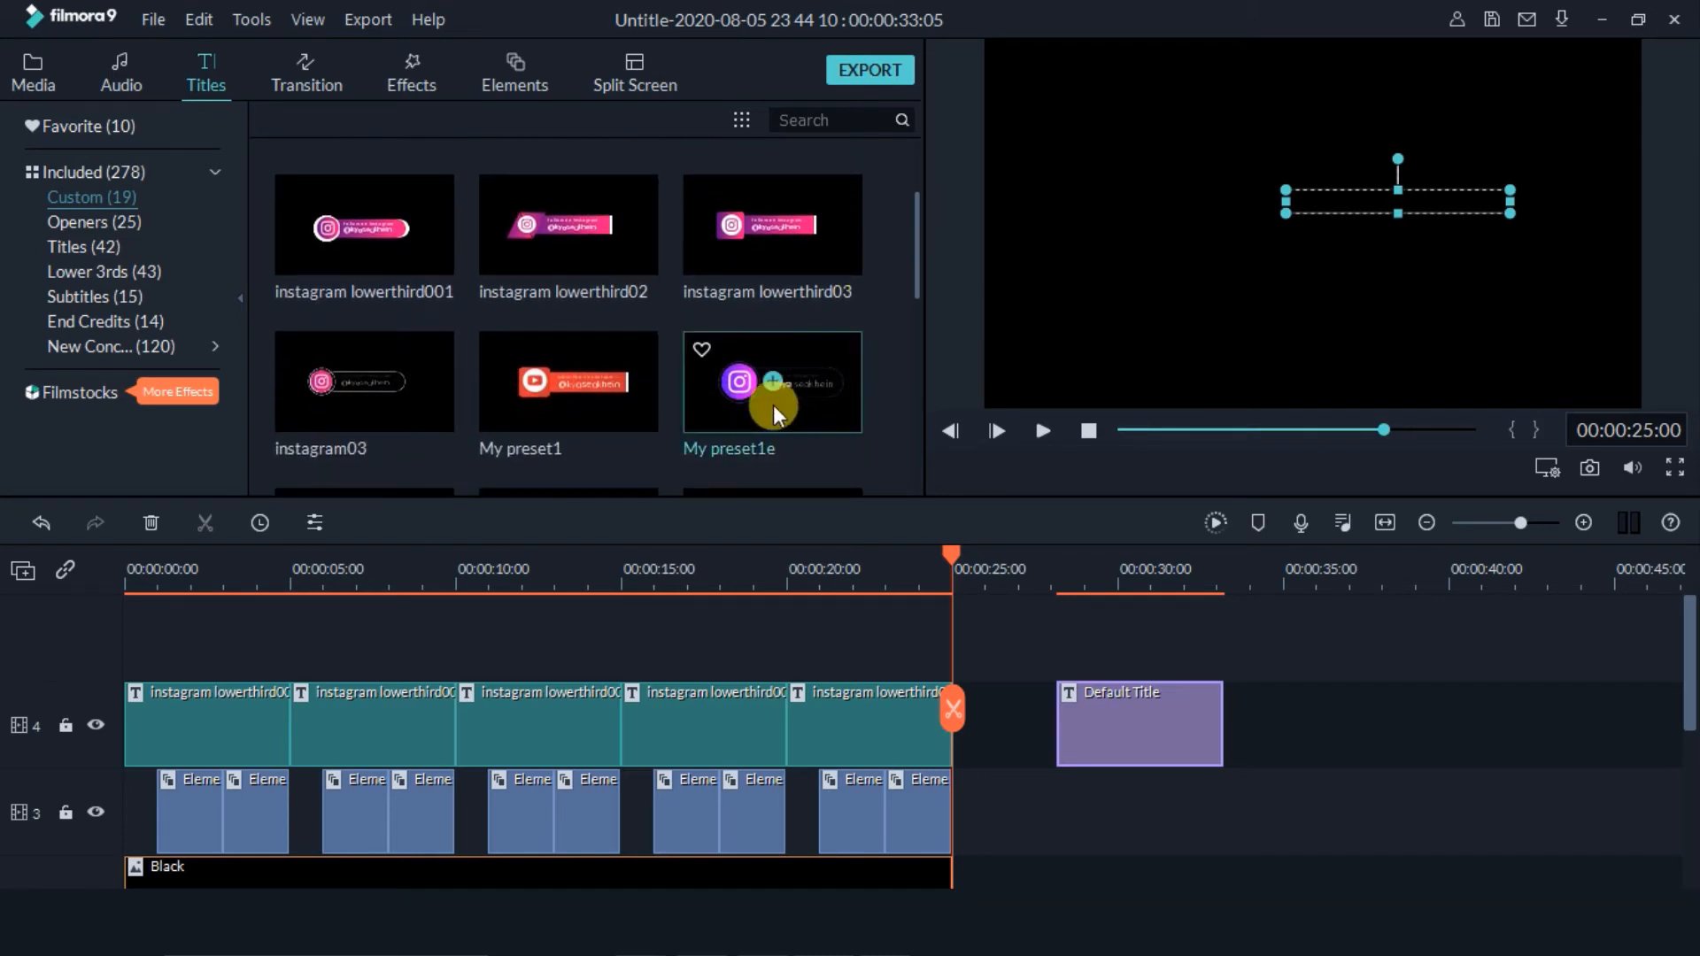
Place two Element Motion Shape 3 clips back to back on track 3, ending in line with the Default Title clip.
left_click(1057, 558)
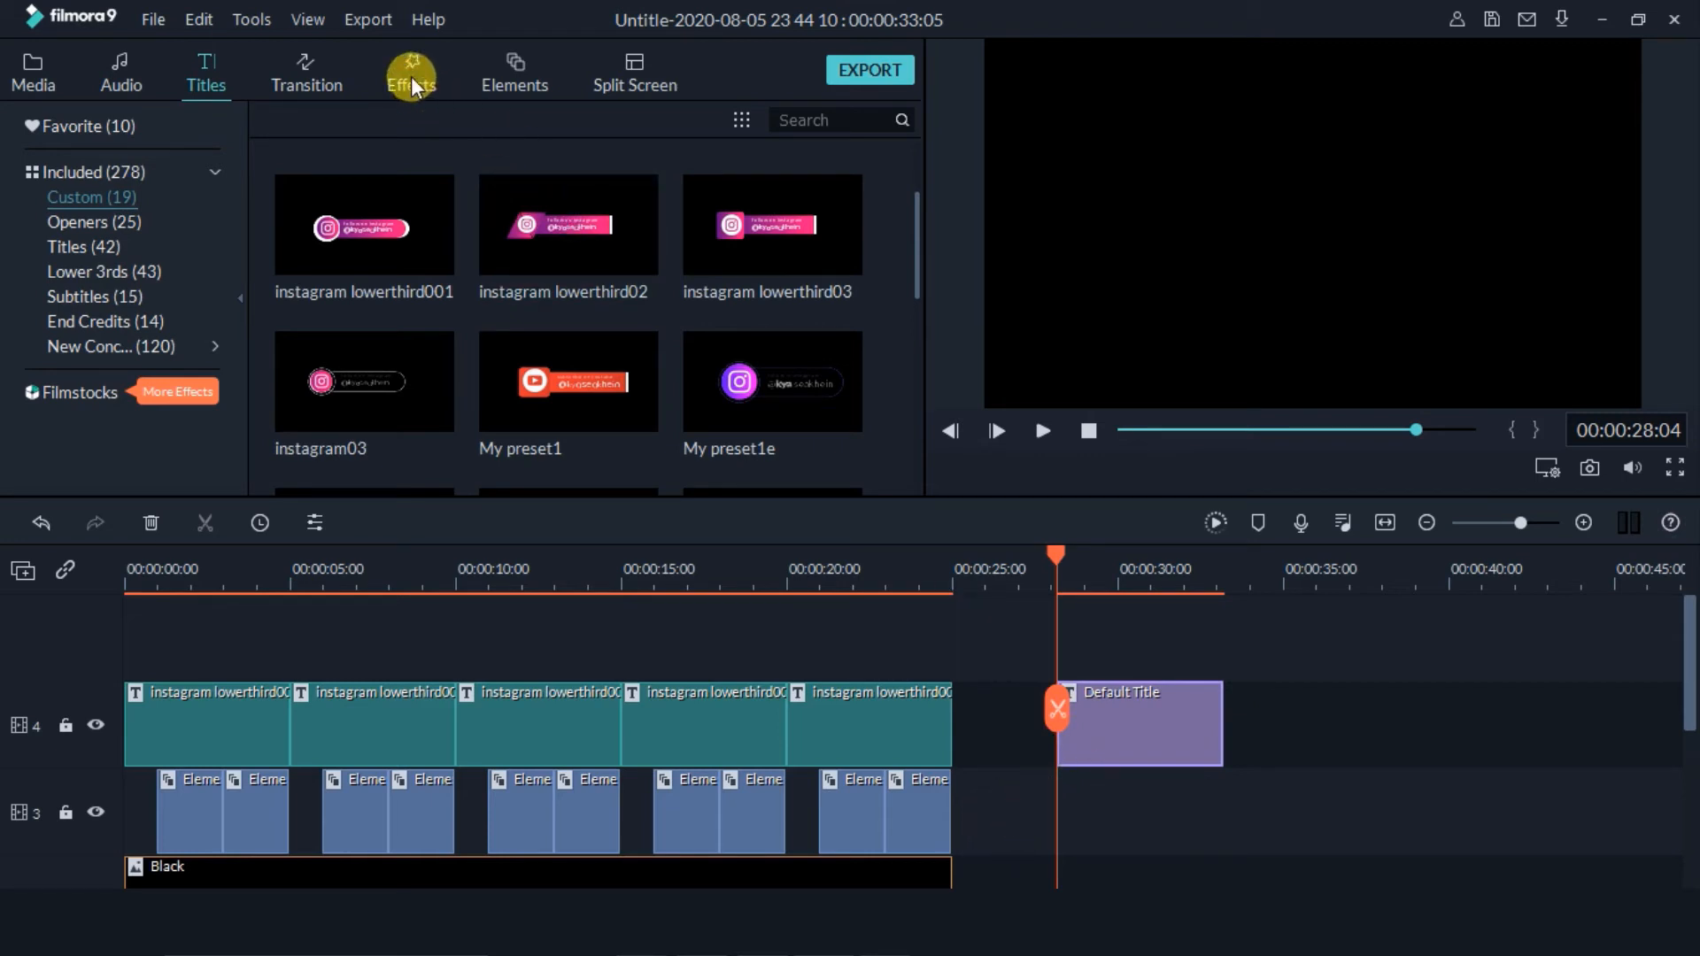
left_click(511, 88)
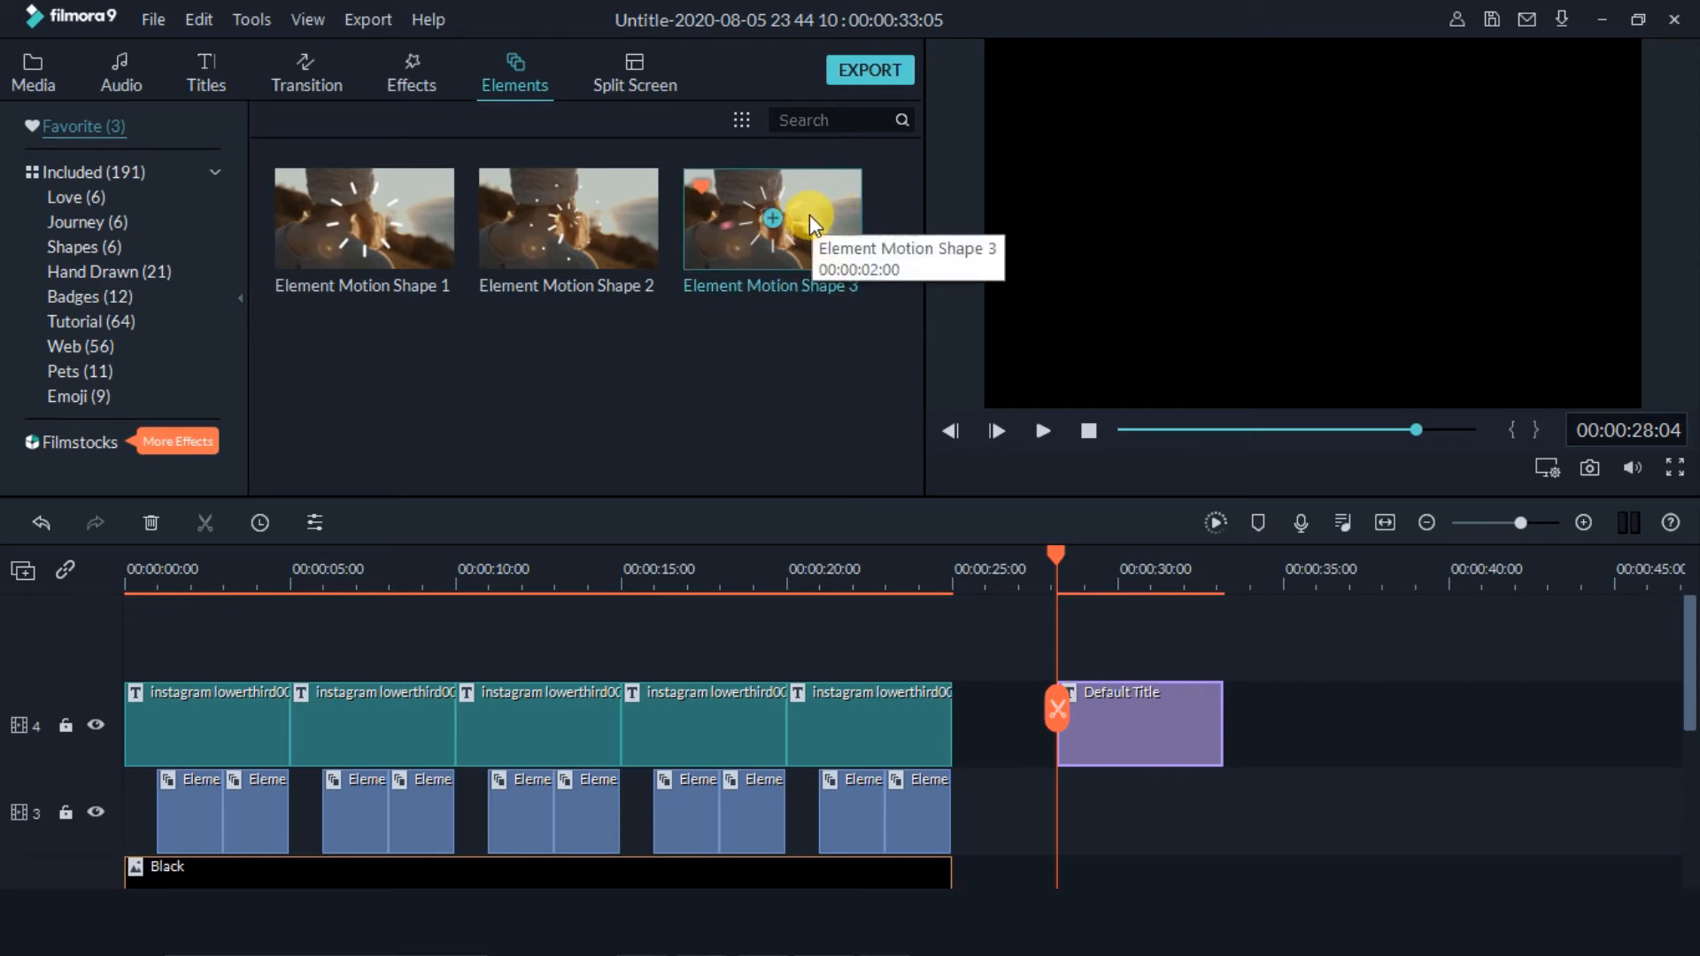
left_click_drag(811, 222, 1145, 806)
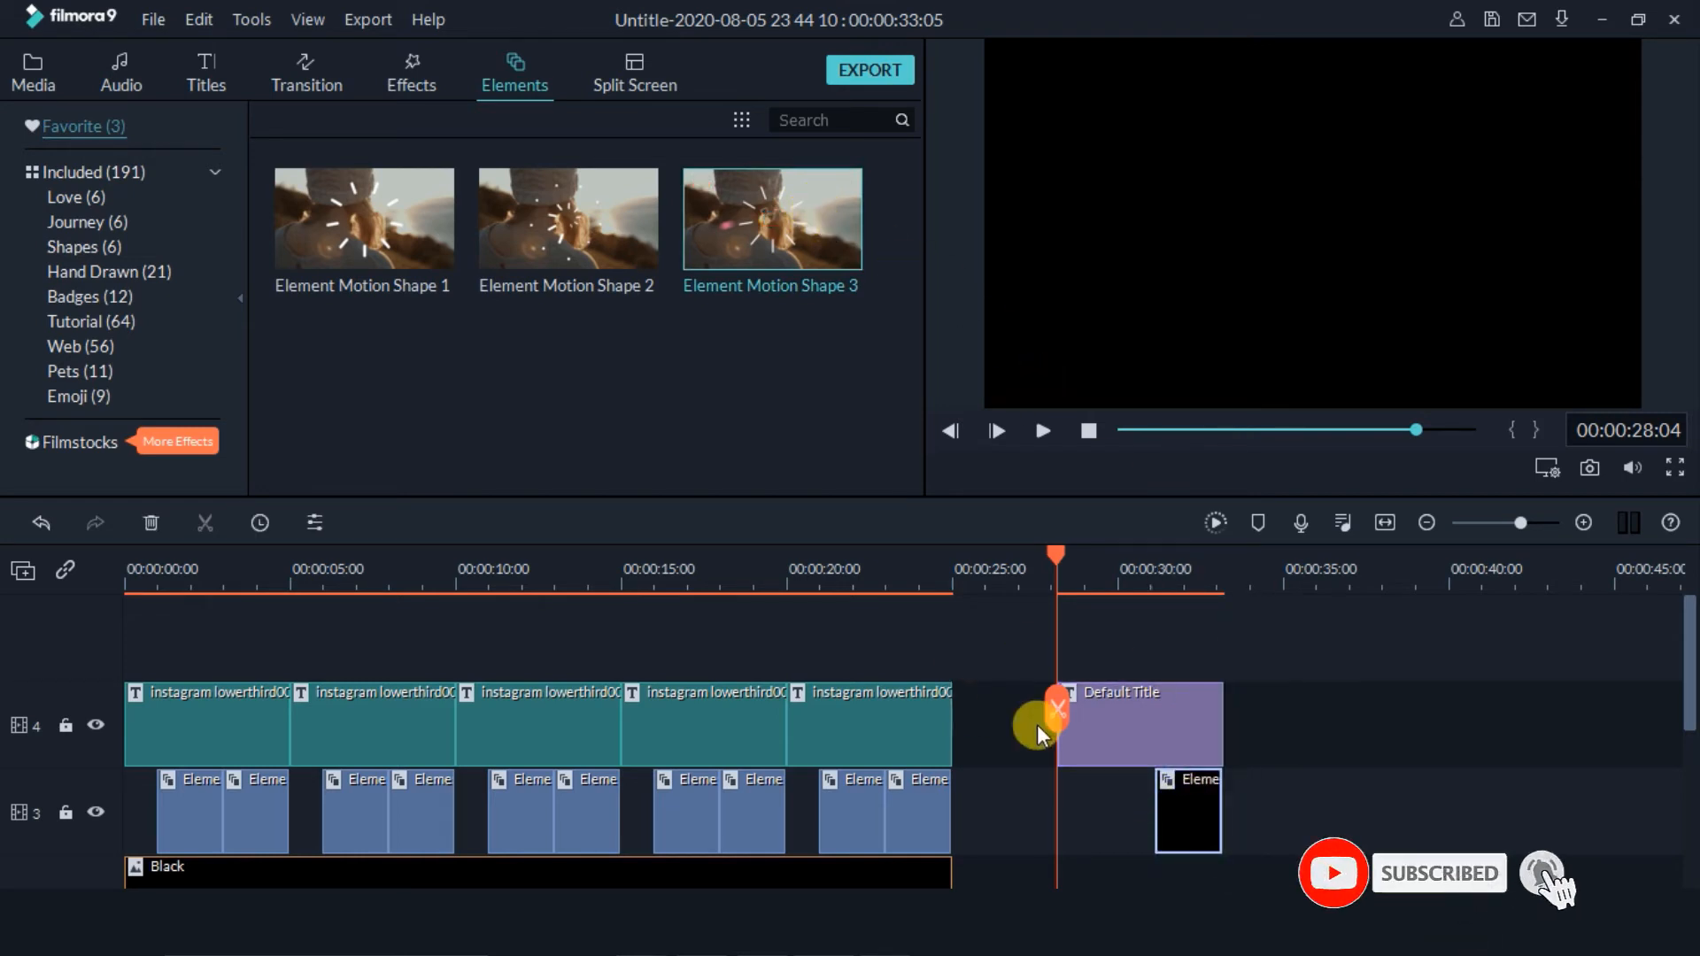
left_click_drag(809, 220, 1089, 829)
Shift the Element Motion Shape 3 burst sideways in the preview so it is centred on the Instagram icon circle.
left_click(1187, 816)
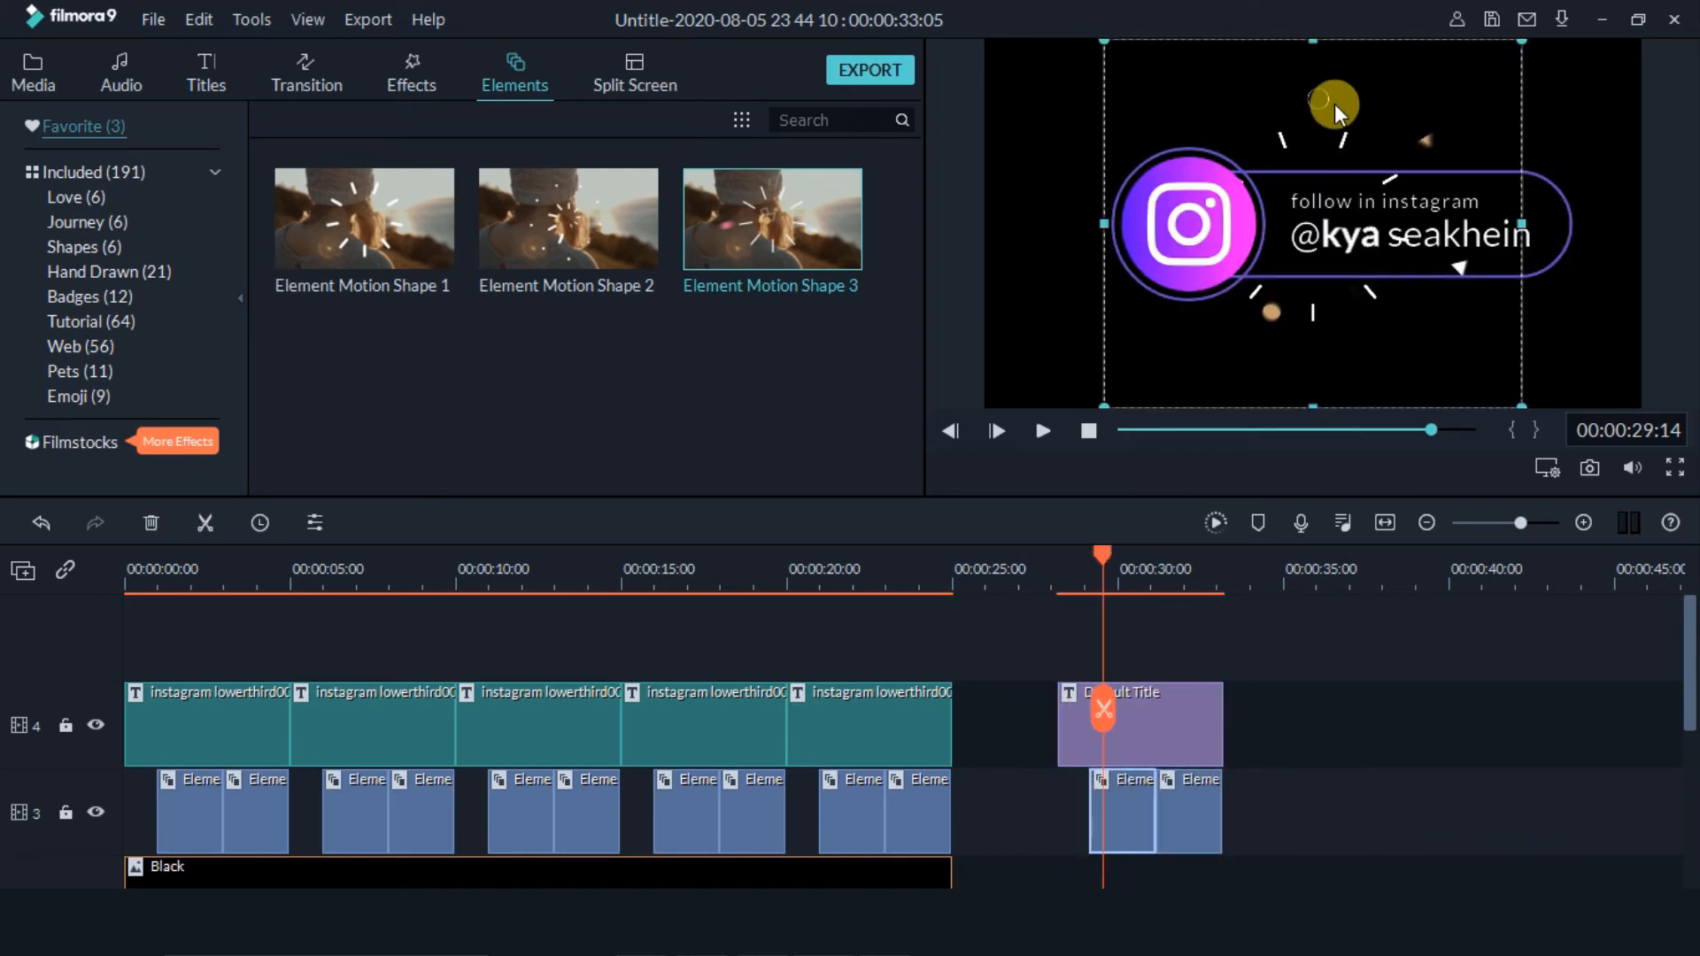
key("alt+Left")
key("alt+Left")
key("alt+Left")
key("alt+Left")
key("alt+Left")
key("alt+Left")
key("alt+Left")
key("alt+Left")
key("alt+Left")
key("alt+Left")
key("alt+Left")
key("alt+Left")
key("alt+Left")
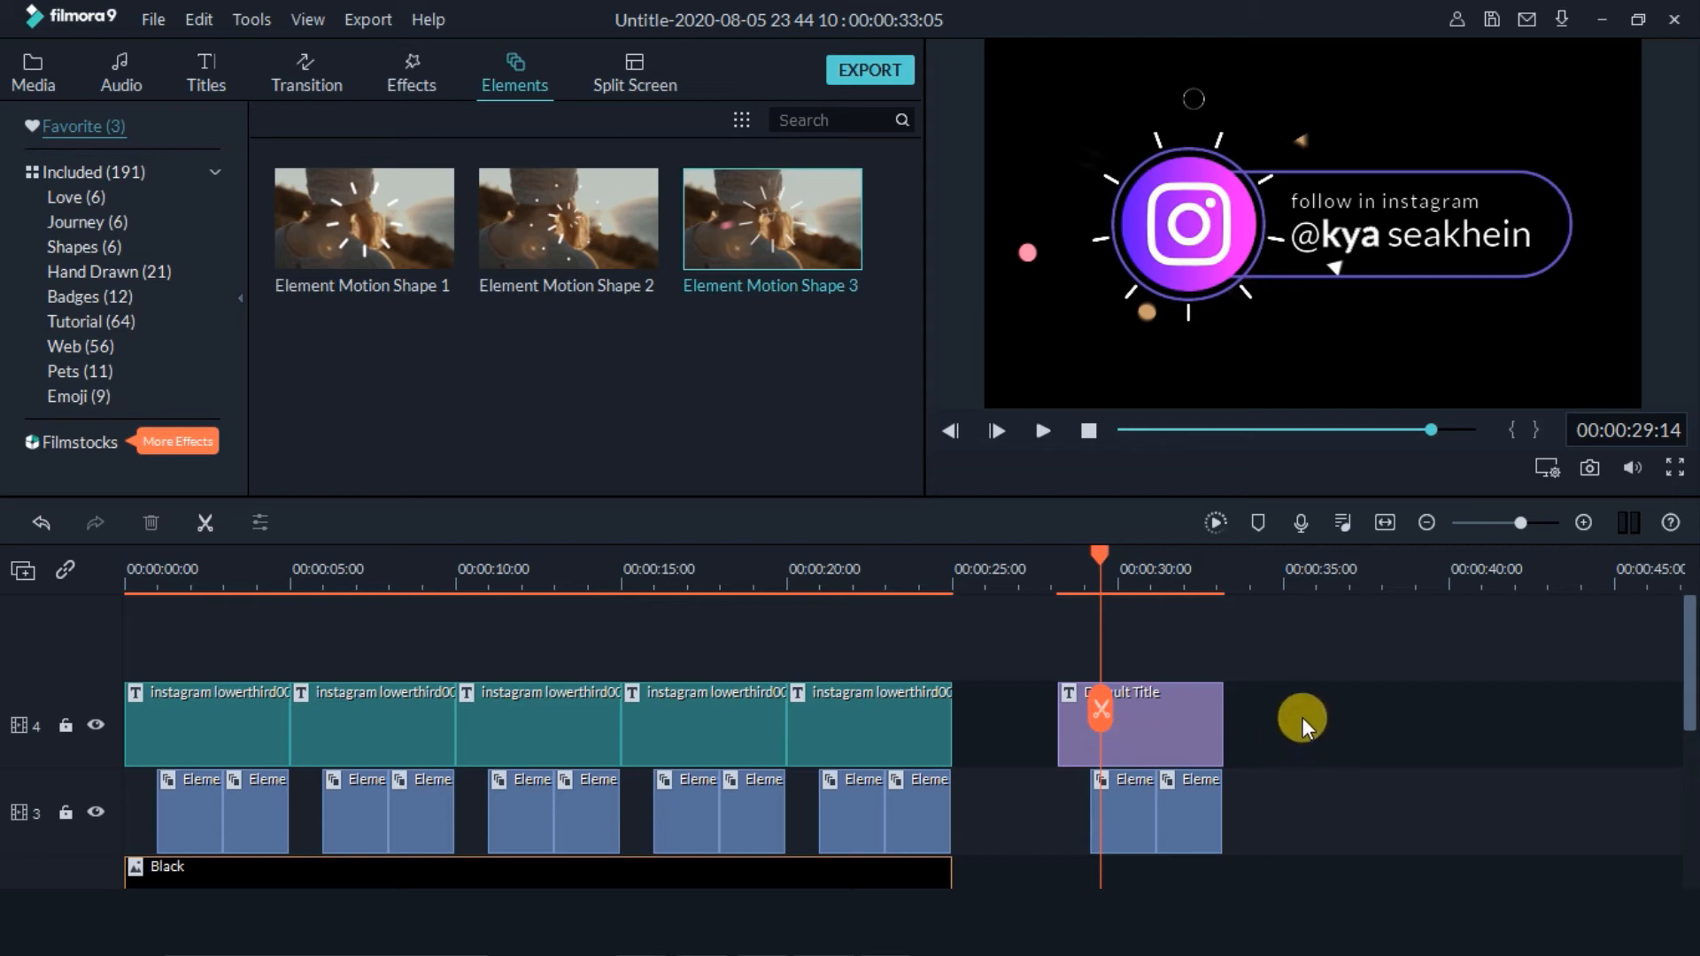
Copy the Default Title clip with its two motion elements and paste the set at 00:00:34:09.
left_click_drag(1256, 717, 1032, 804)
right_click(1176, 742)
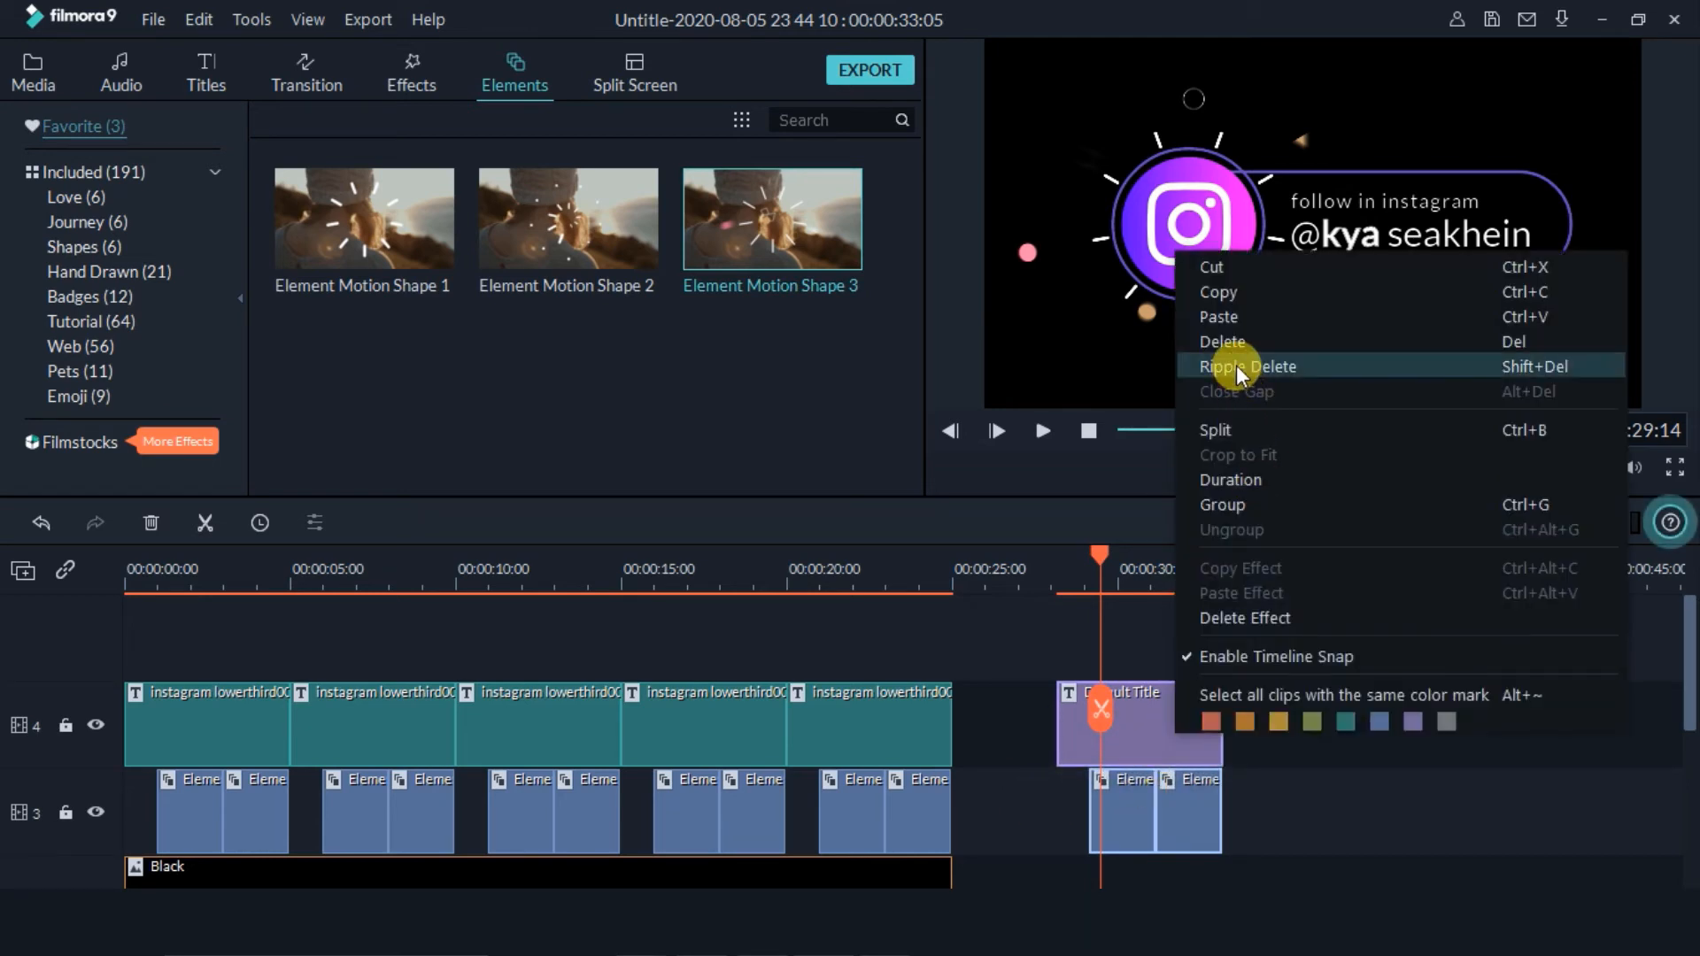
left_click(1226, 294)
left_click(1257, 567)
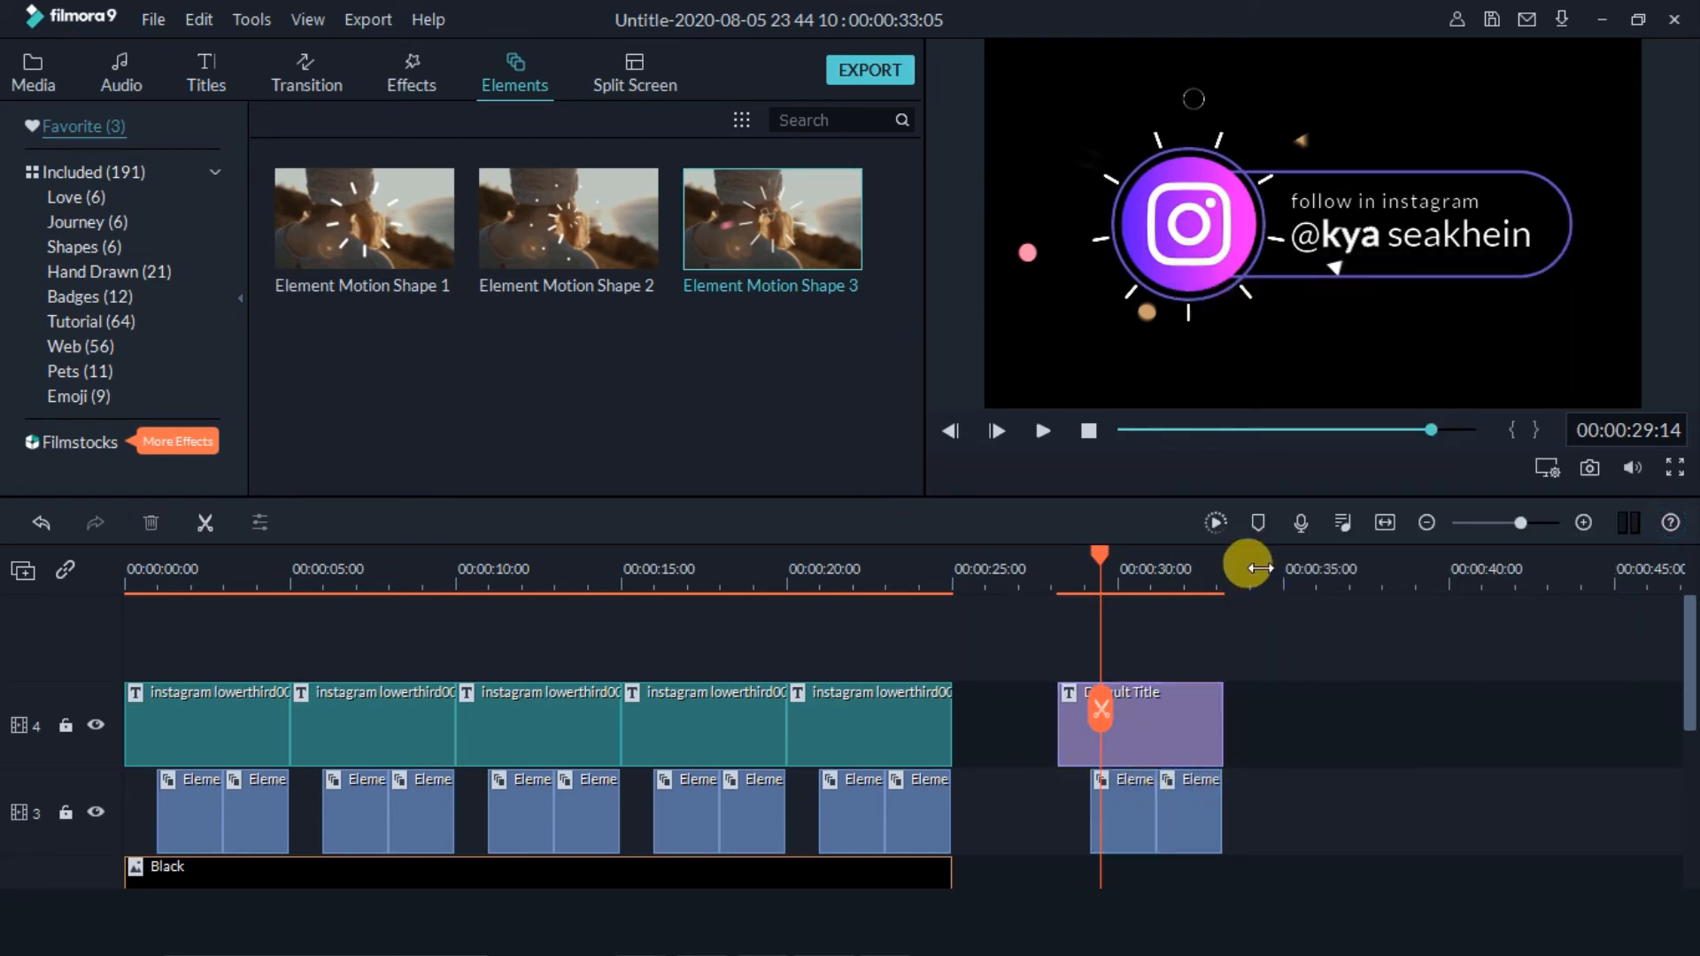
right_click(1323, 751)
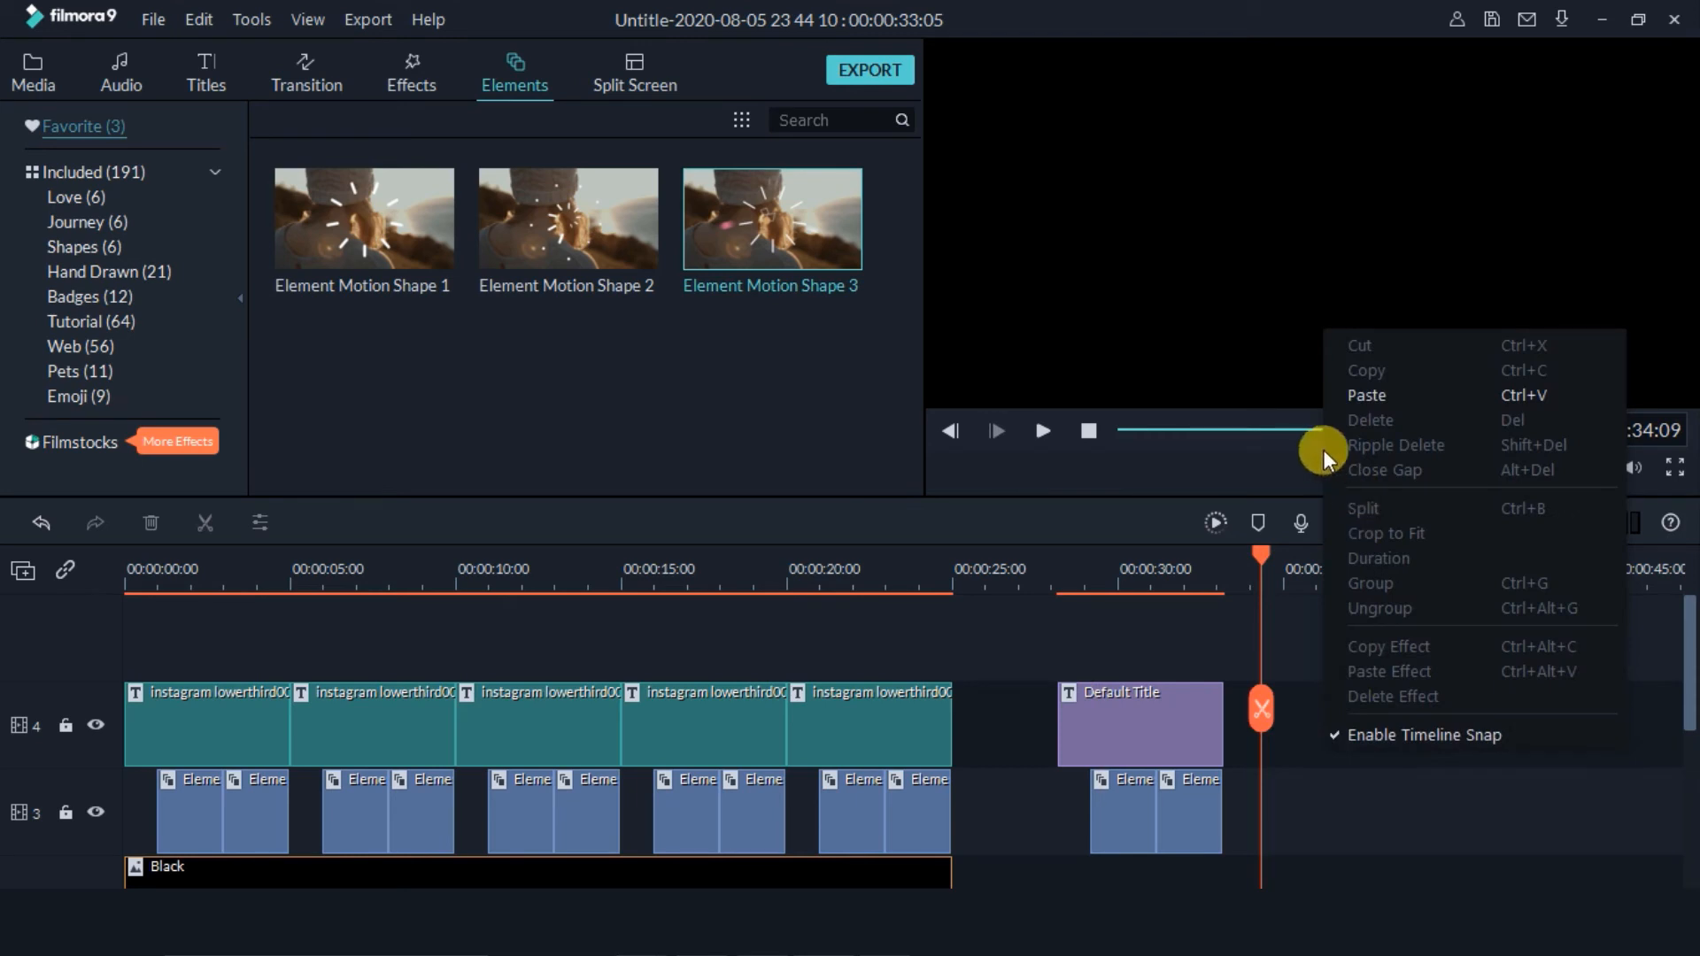
left_click(1358, 394)
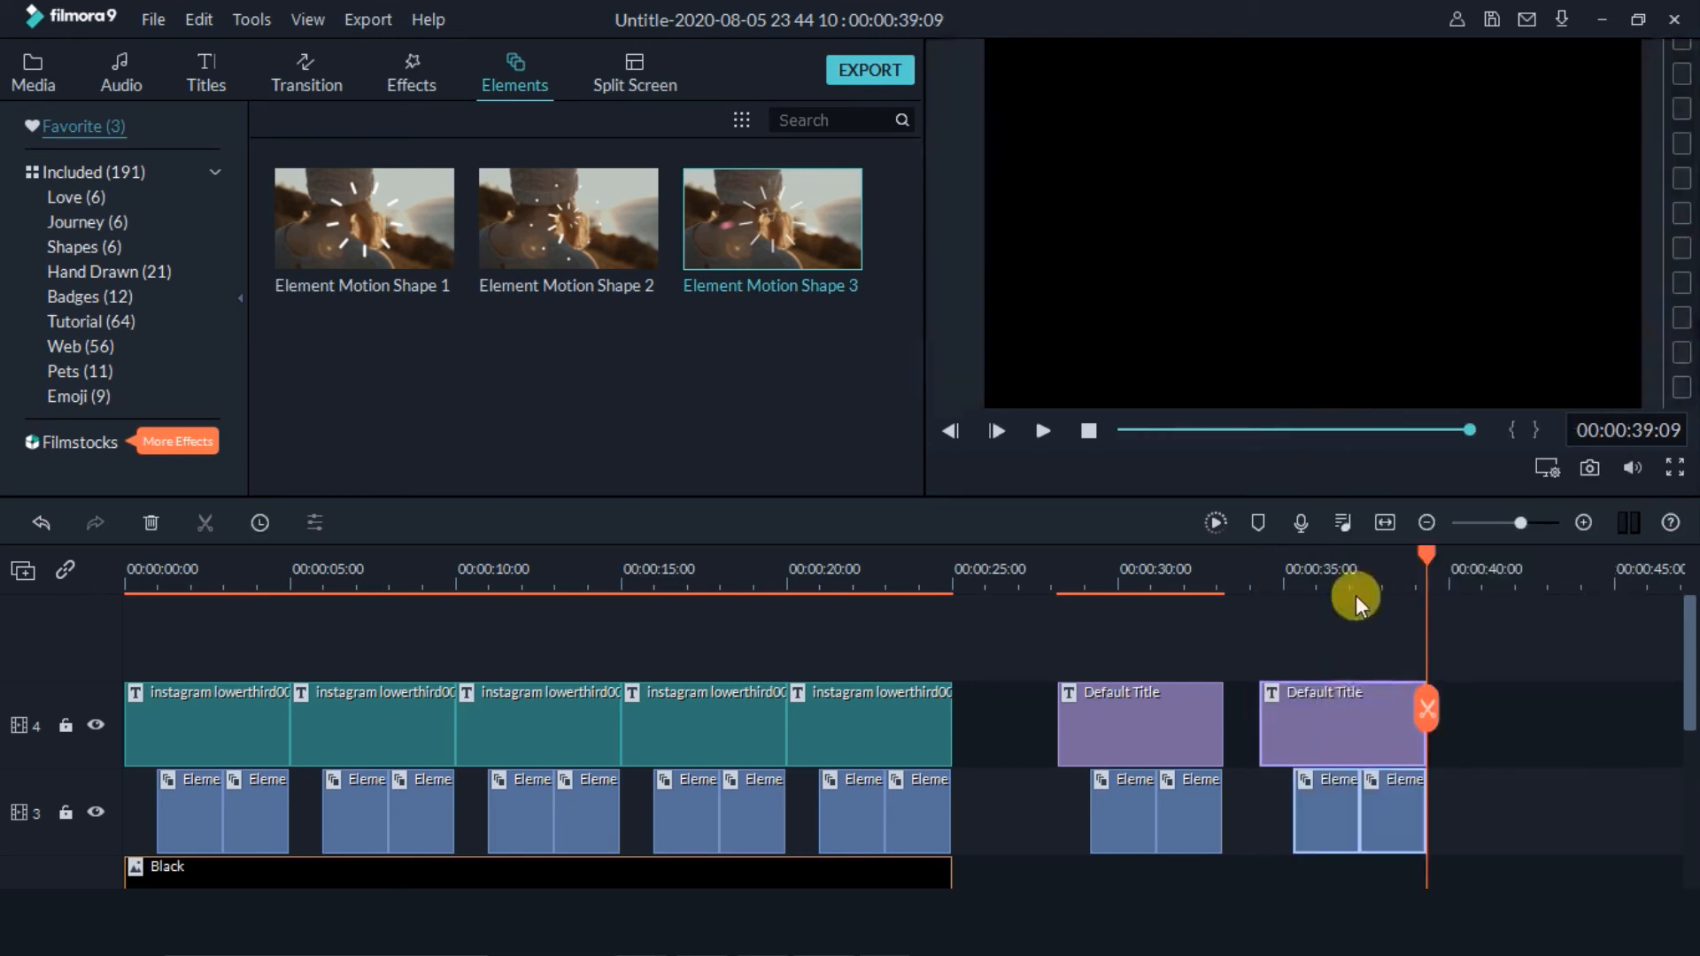
Open the pasted title for advanced editing and replace the icon's character with "F" for the Facebook logo.
left_click(1307, 567)
double_click(1370, 735)
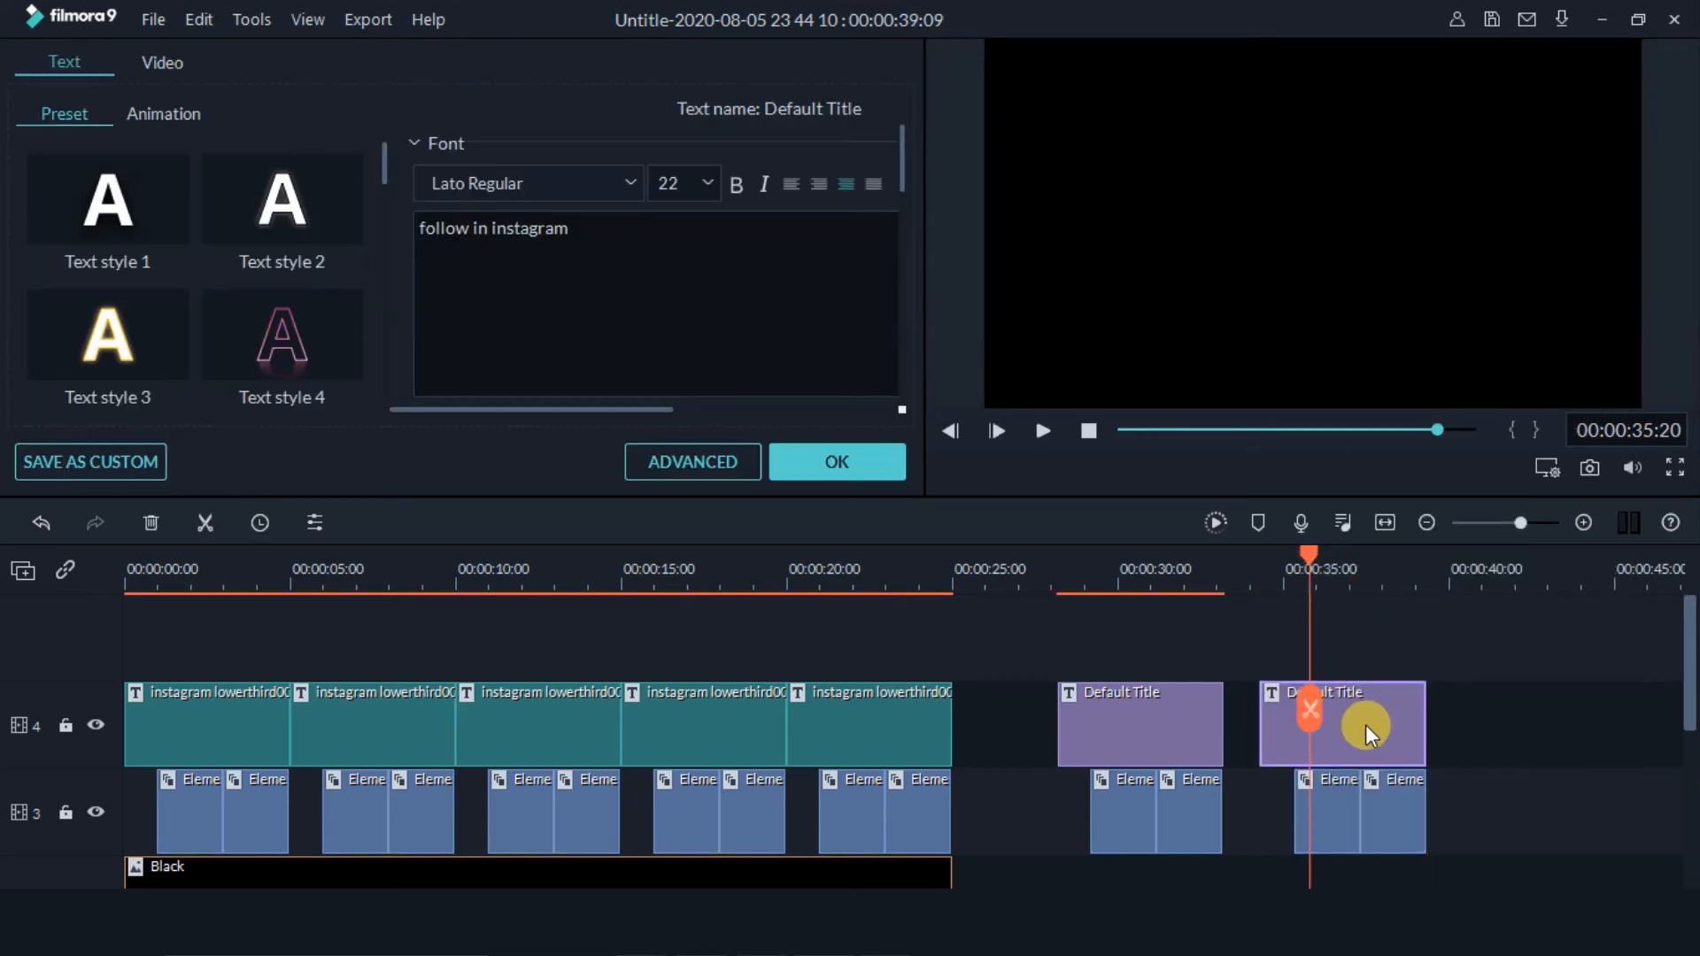
left_click(688, 462)
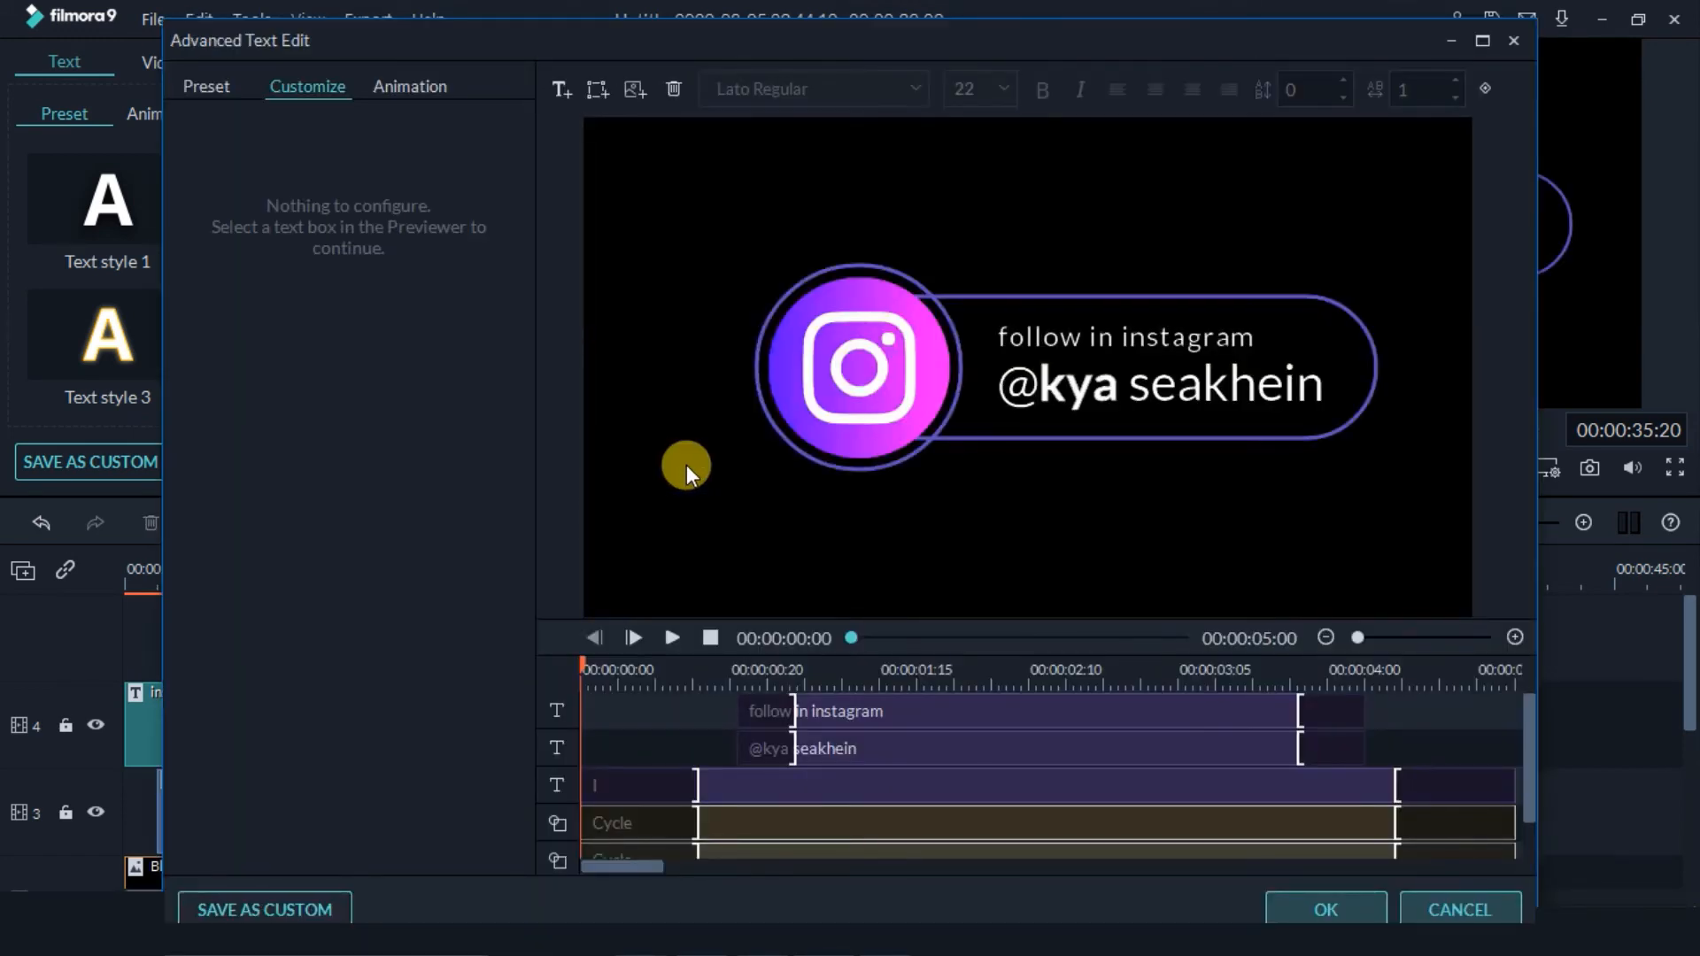
left_click(827, 416)
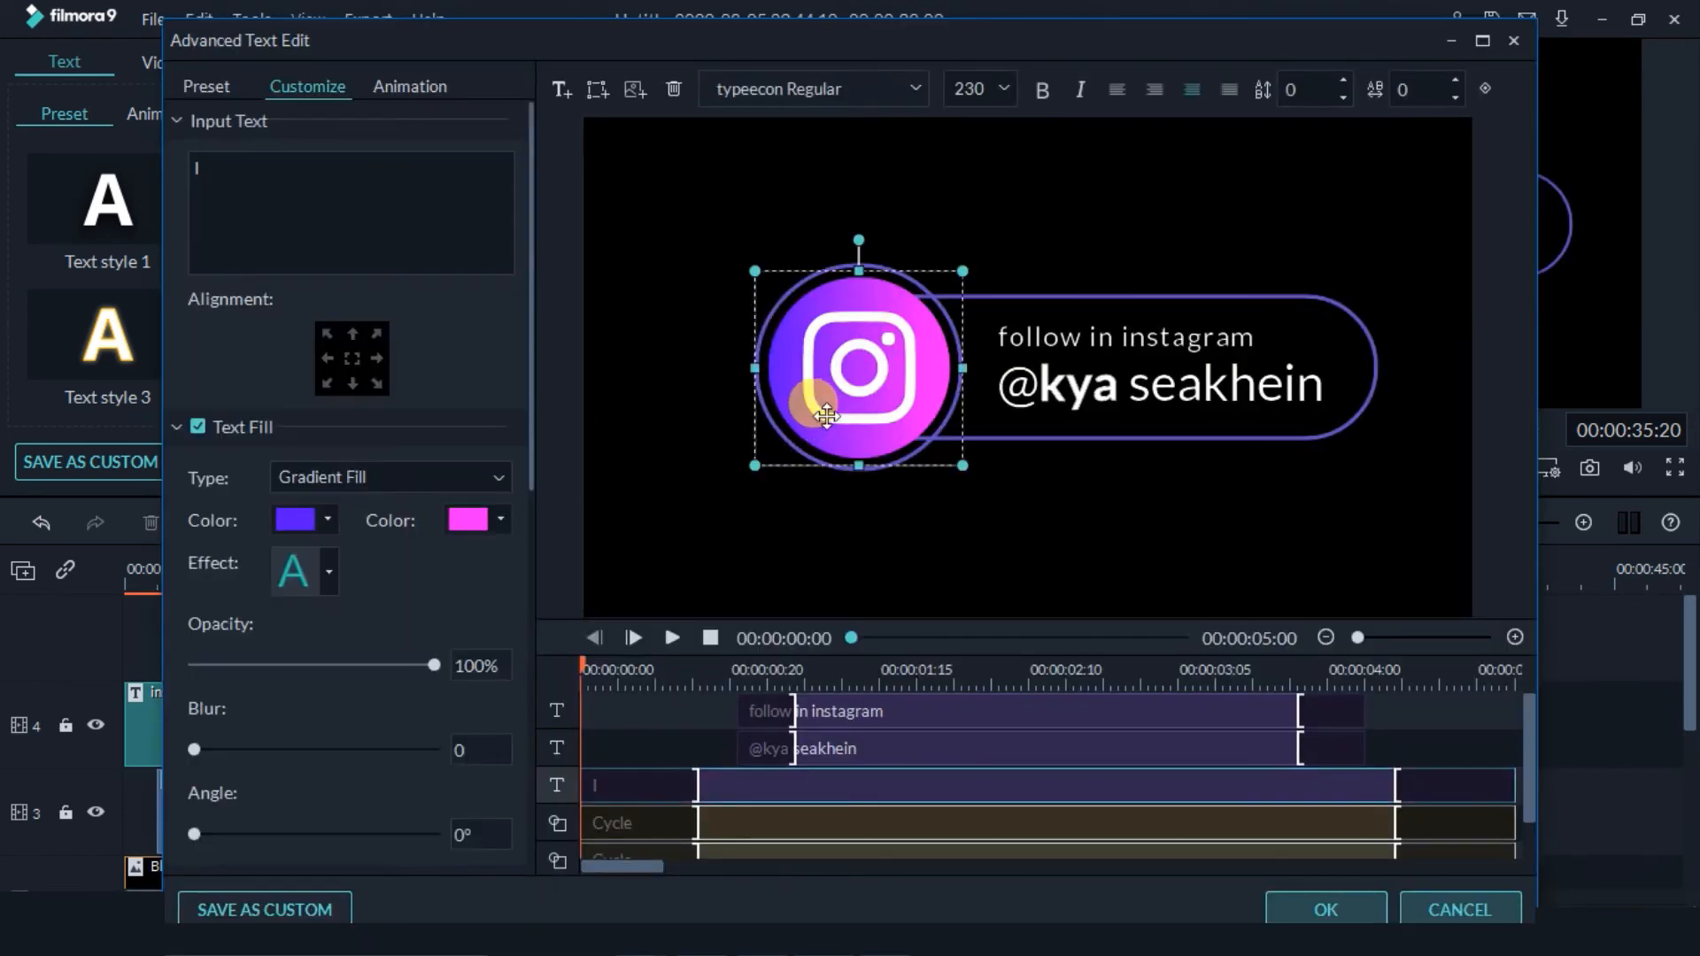
left_click(265, 160)
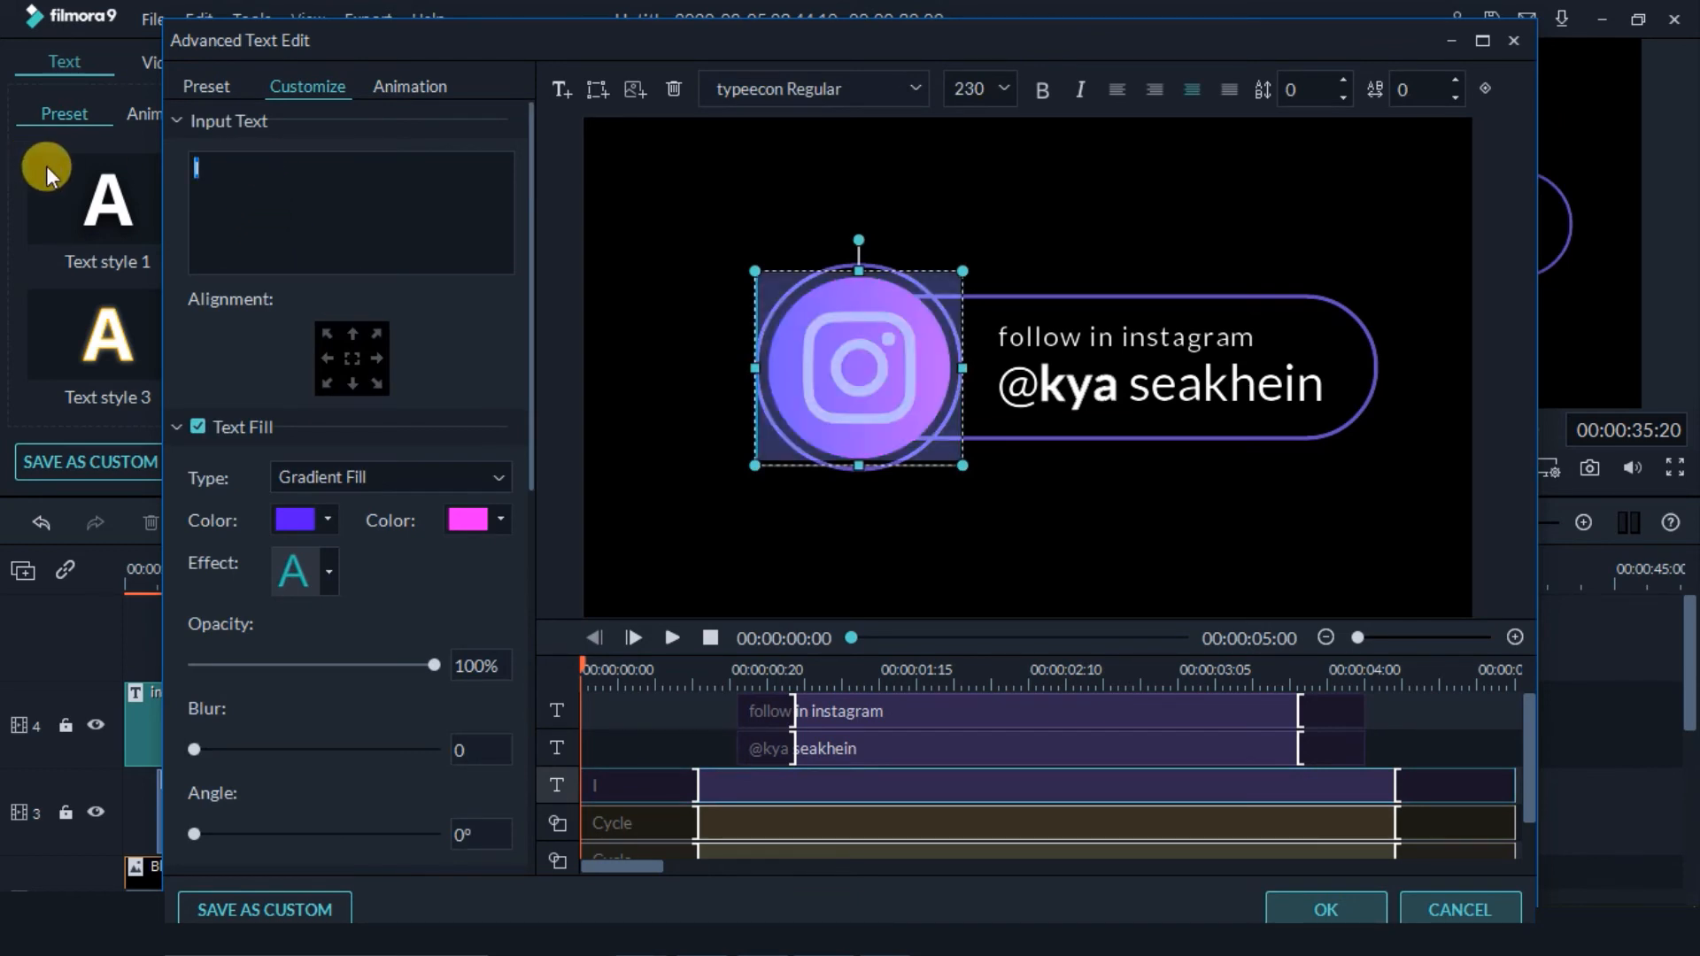
type("F")
Change the Facebook icon's fill type to Text Fill with the saved custom blue #4268b3.
left_click(358, 478)
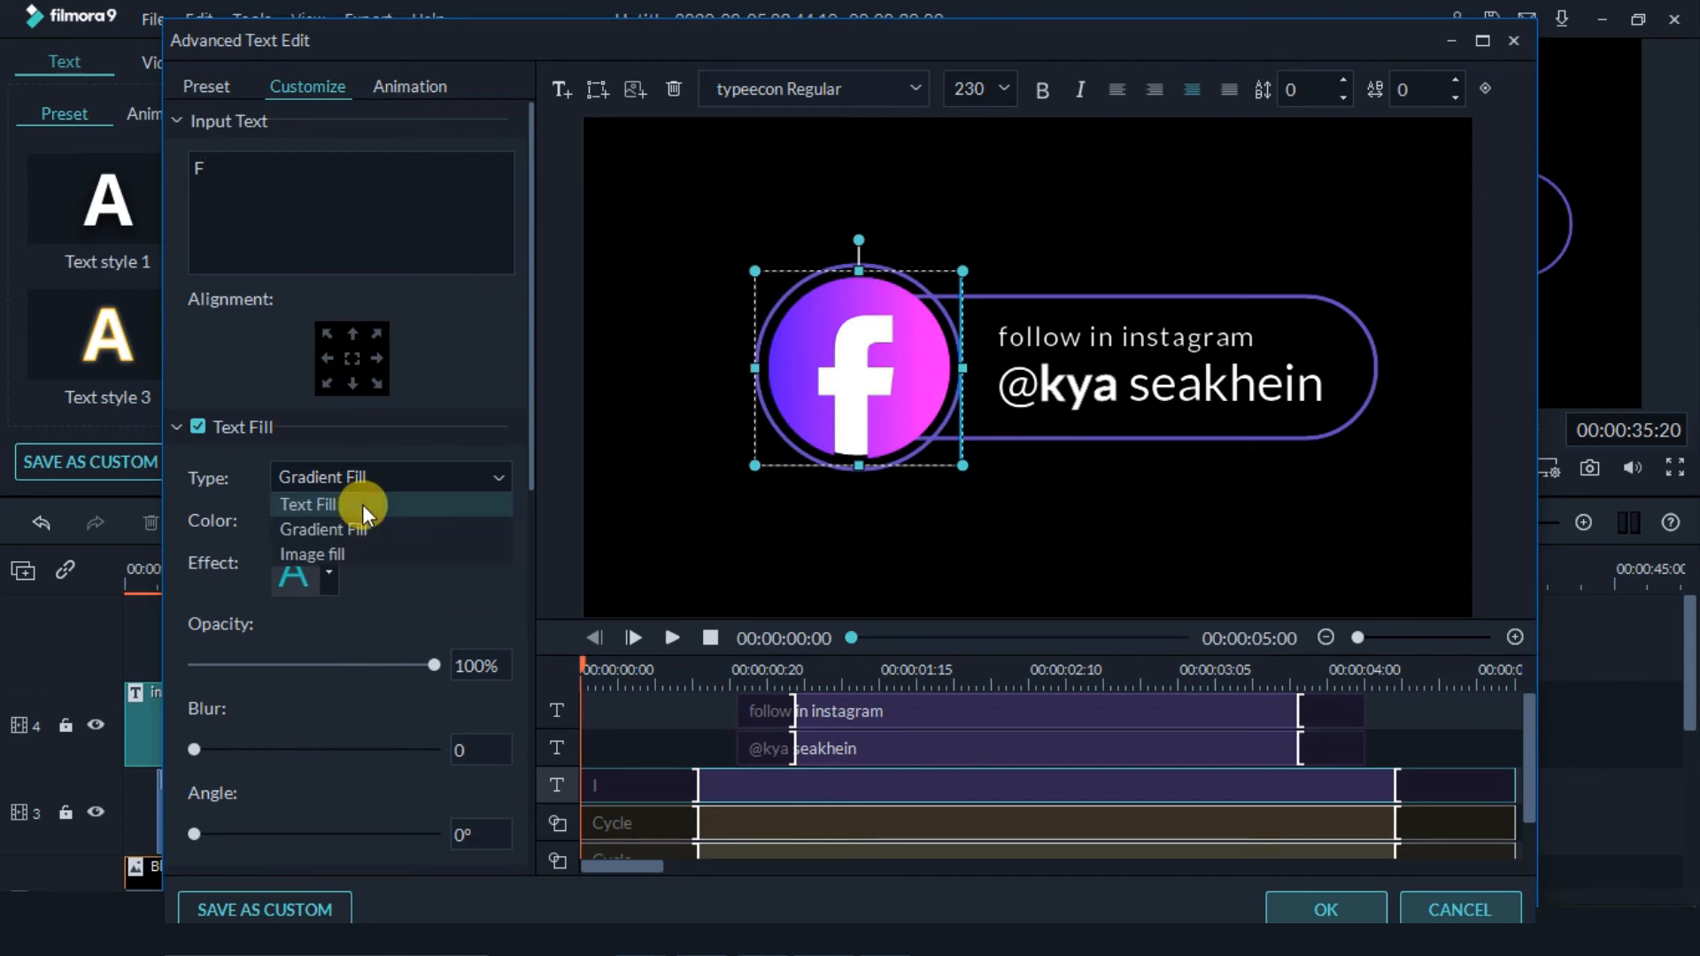
left_click(363, 503)
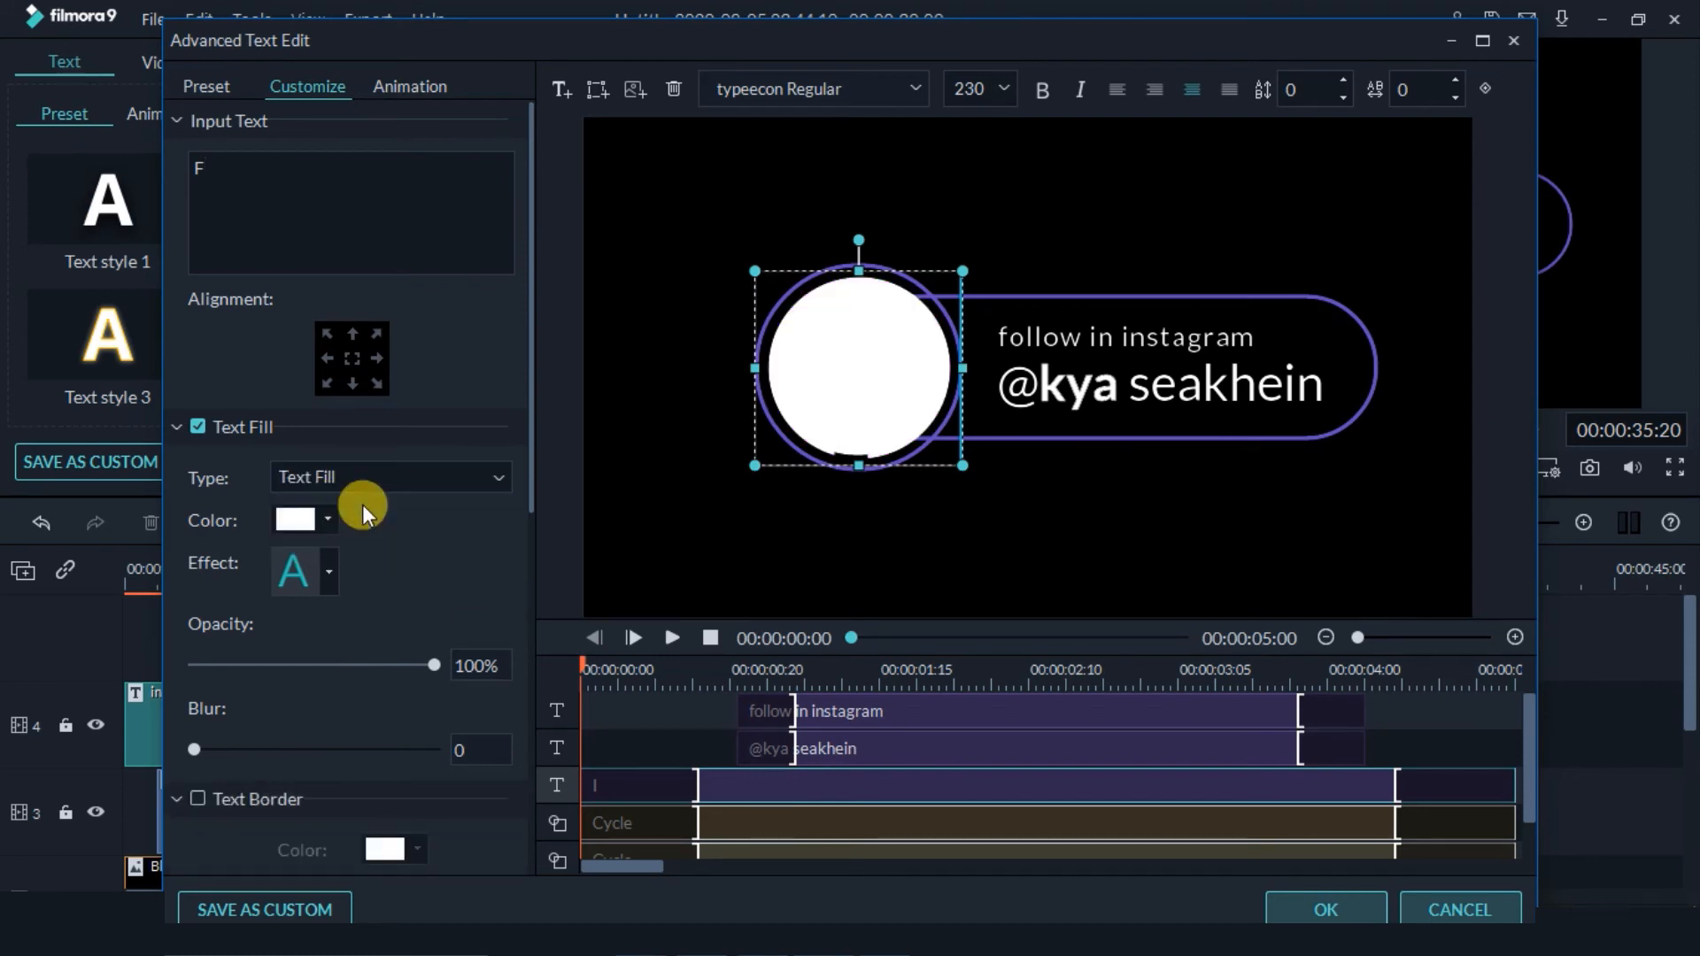
left_click(327, 519)
left_click(333, 656)
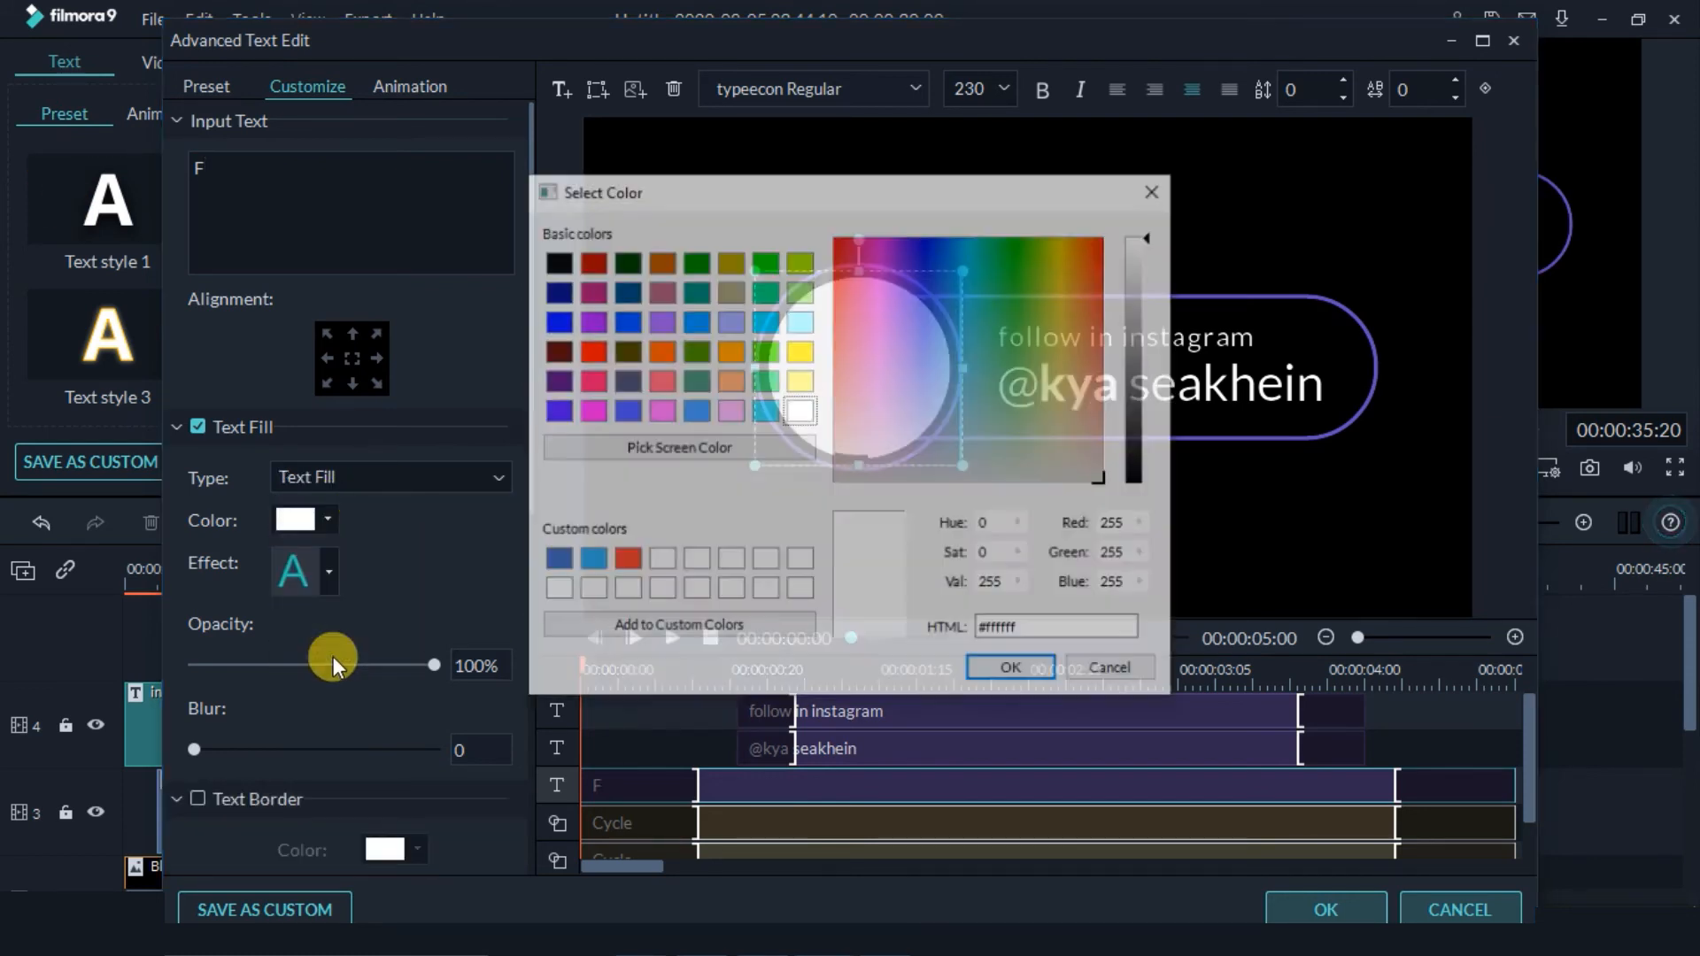
left_click(555, 560)
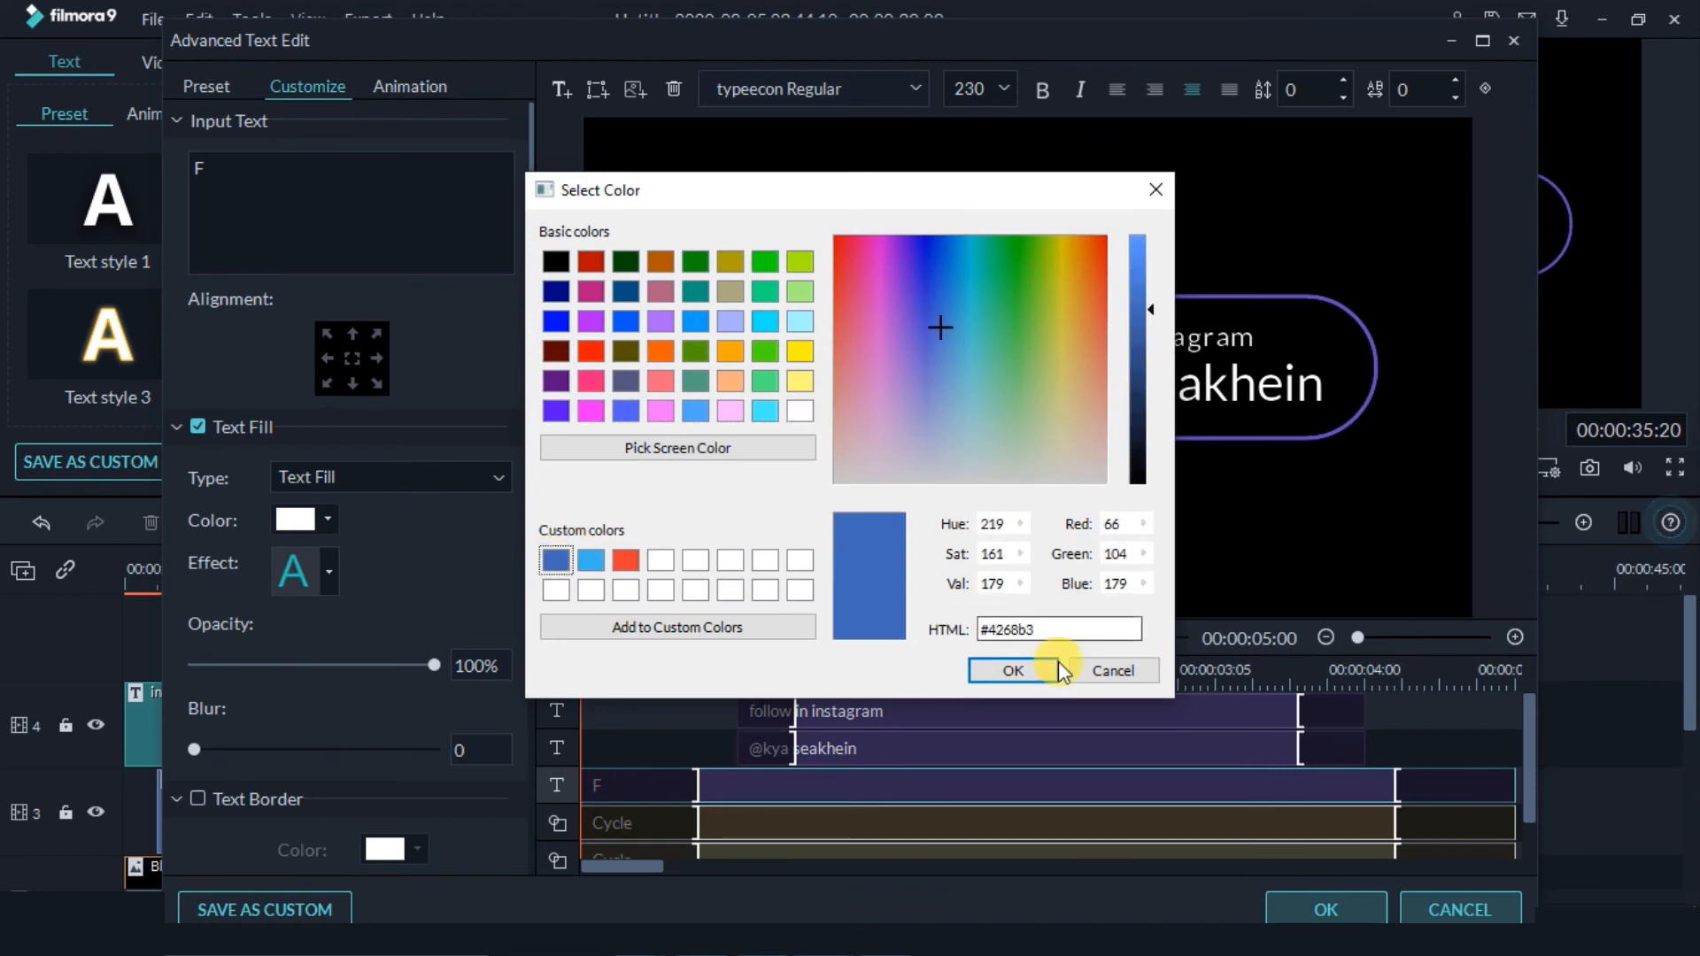
left_click(1014, 671)
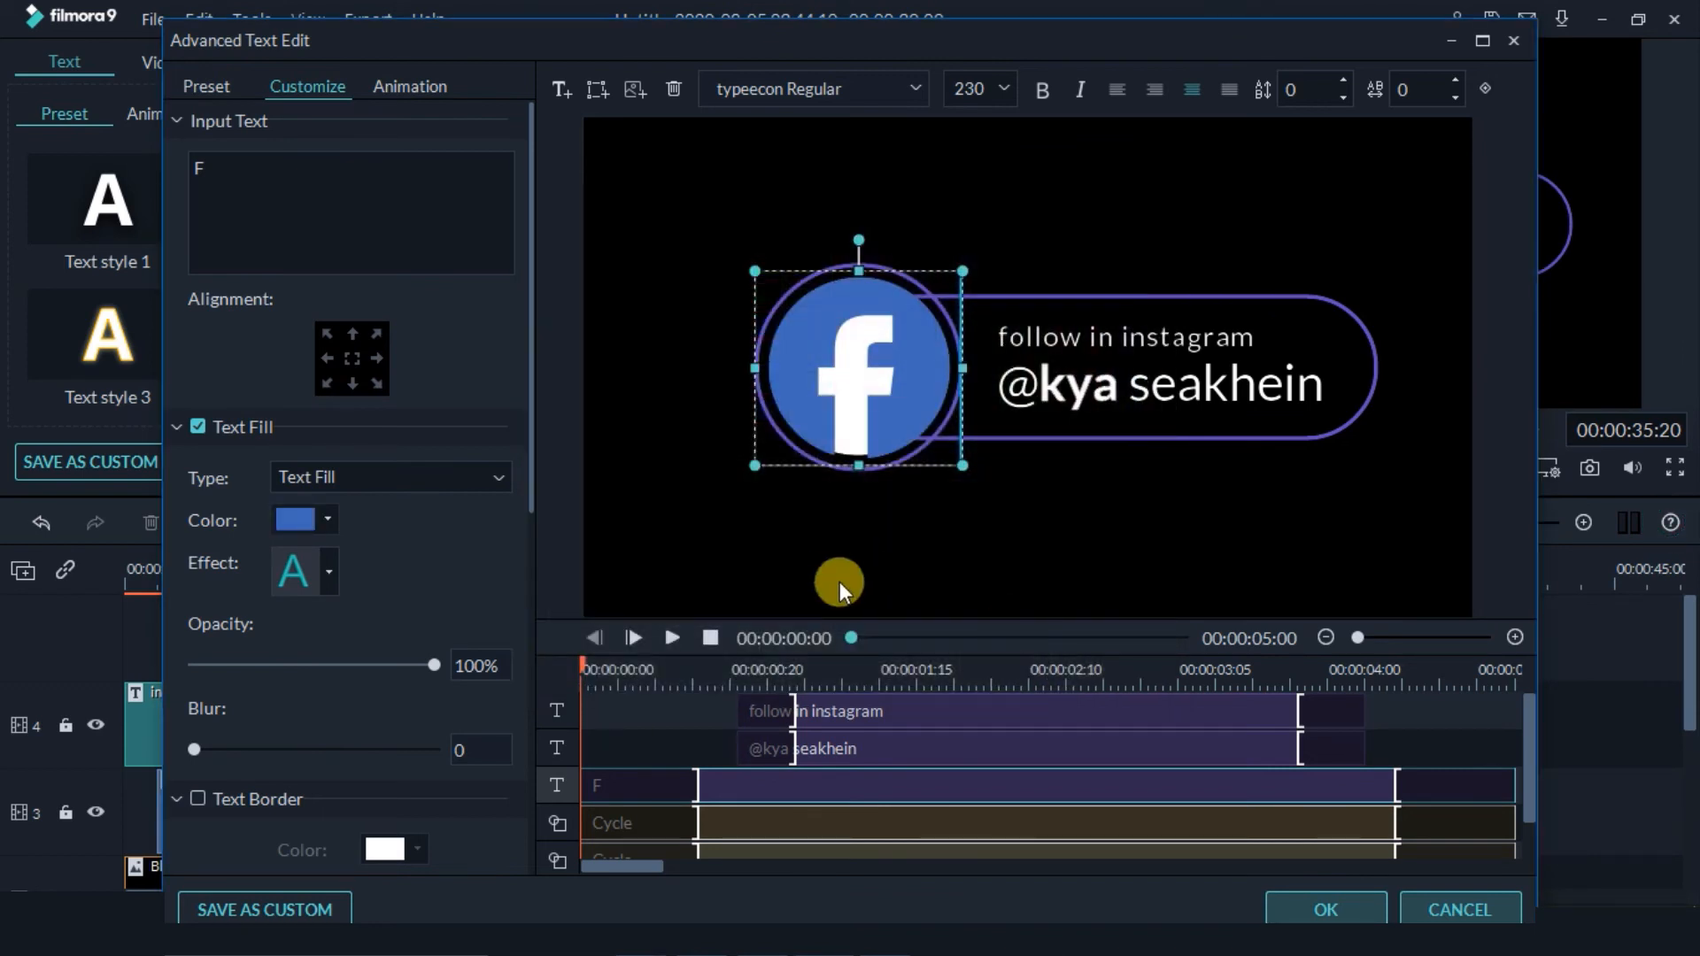
Change the border colour of the ring around the Facebook icon to the saved custom blue #4268b3.
left_click(919, 518)
left_click(868, 466)
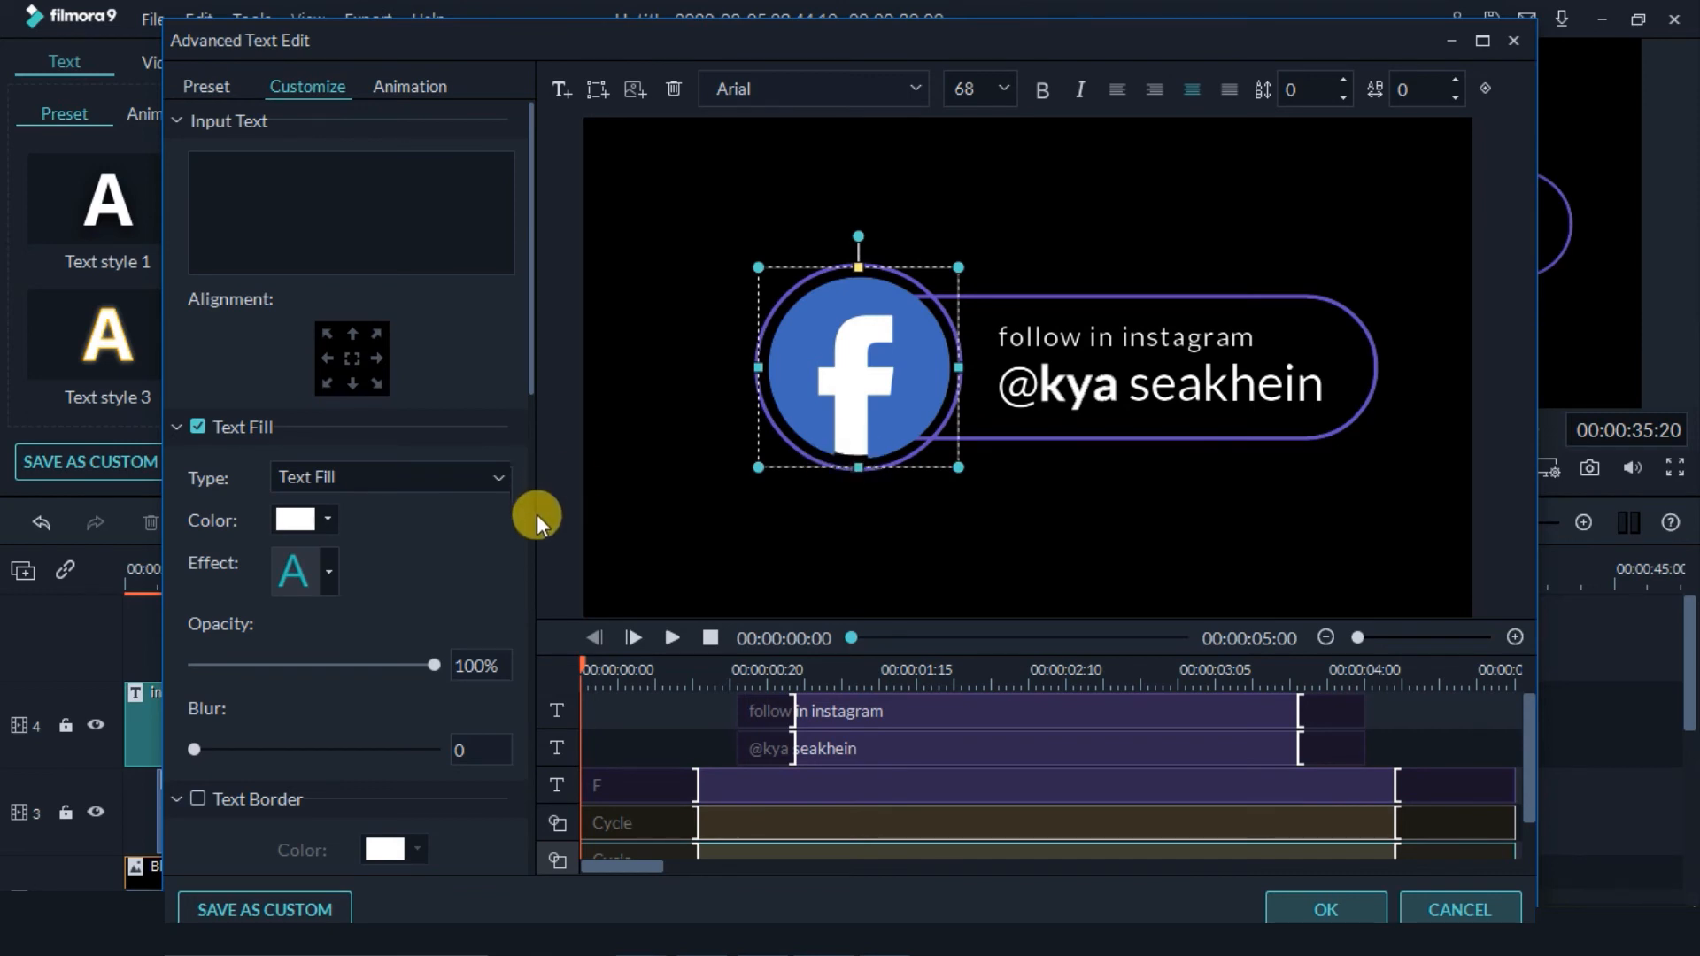
scroll(534, 634, "down", 5)
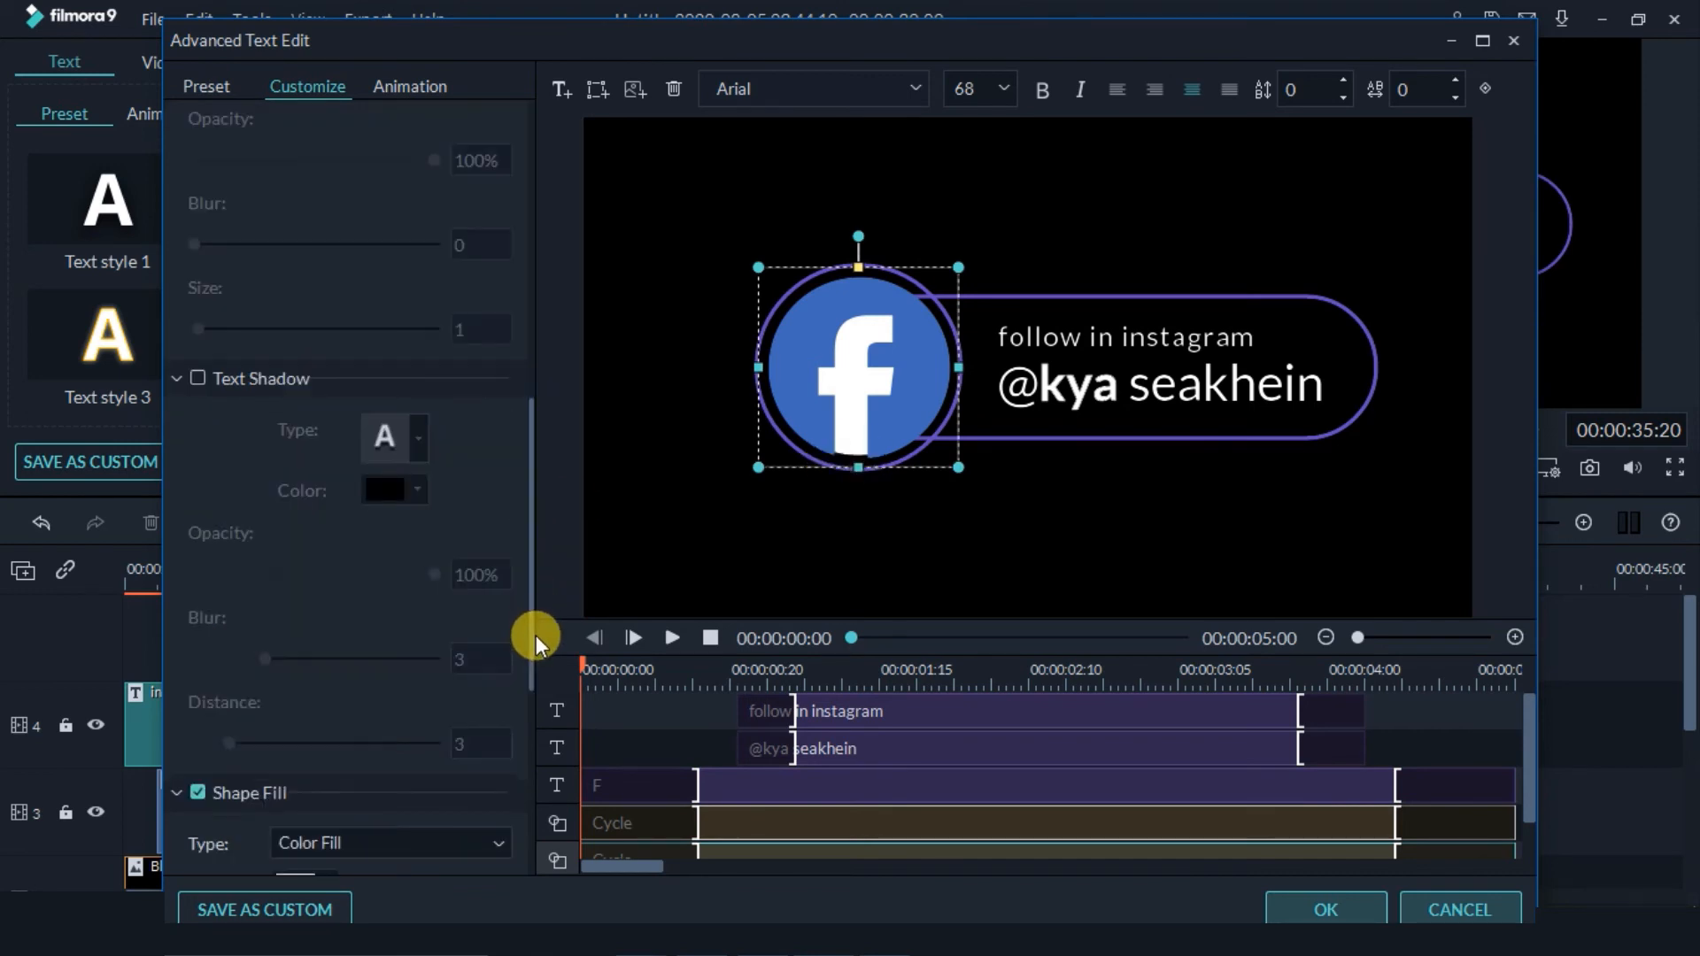
scroll(528, 820, "down", 4)
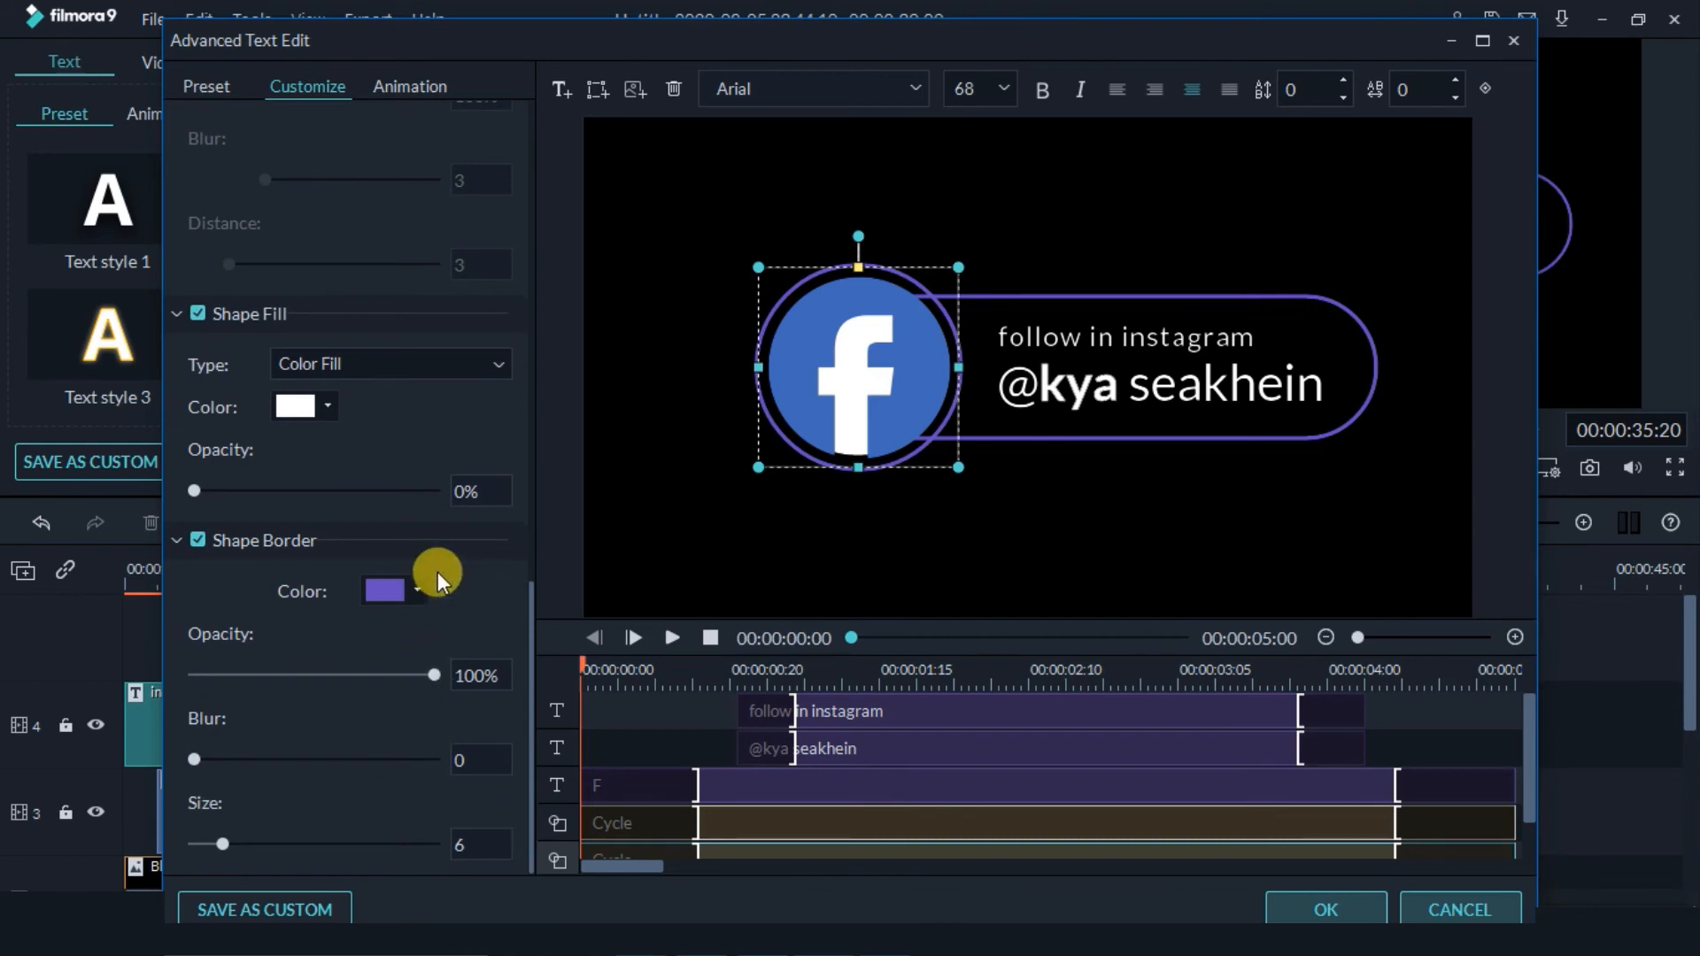
left_click(417, 590)
left_click(416, 728)
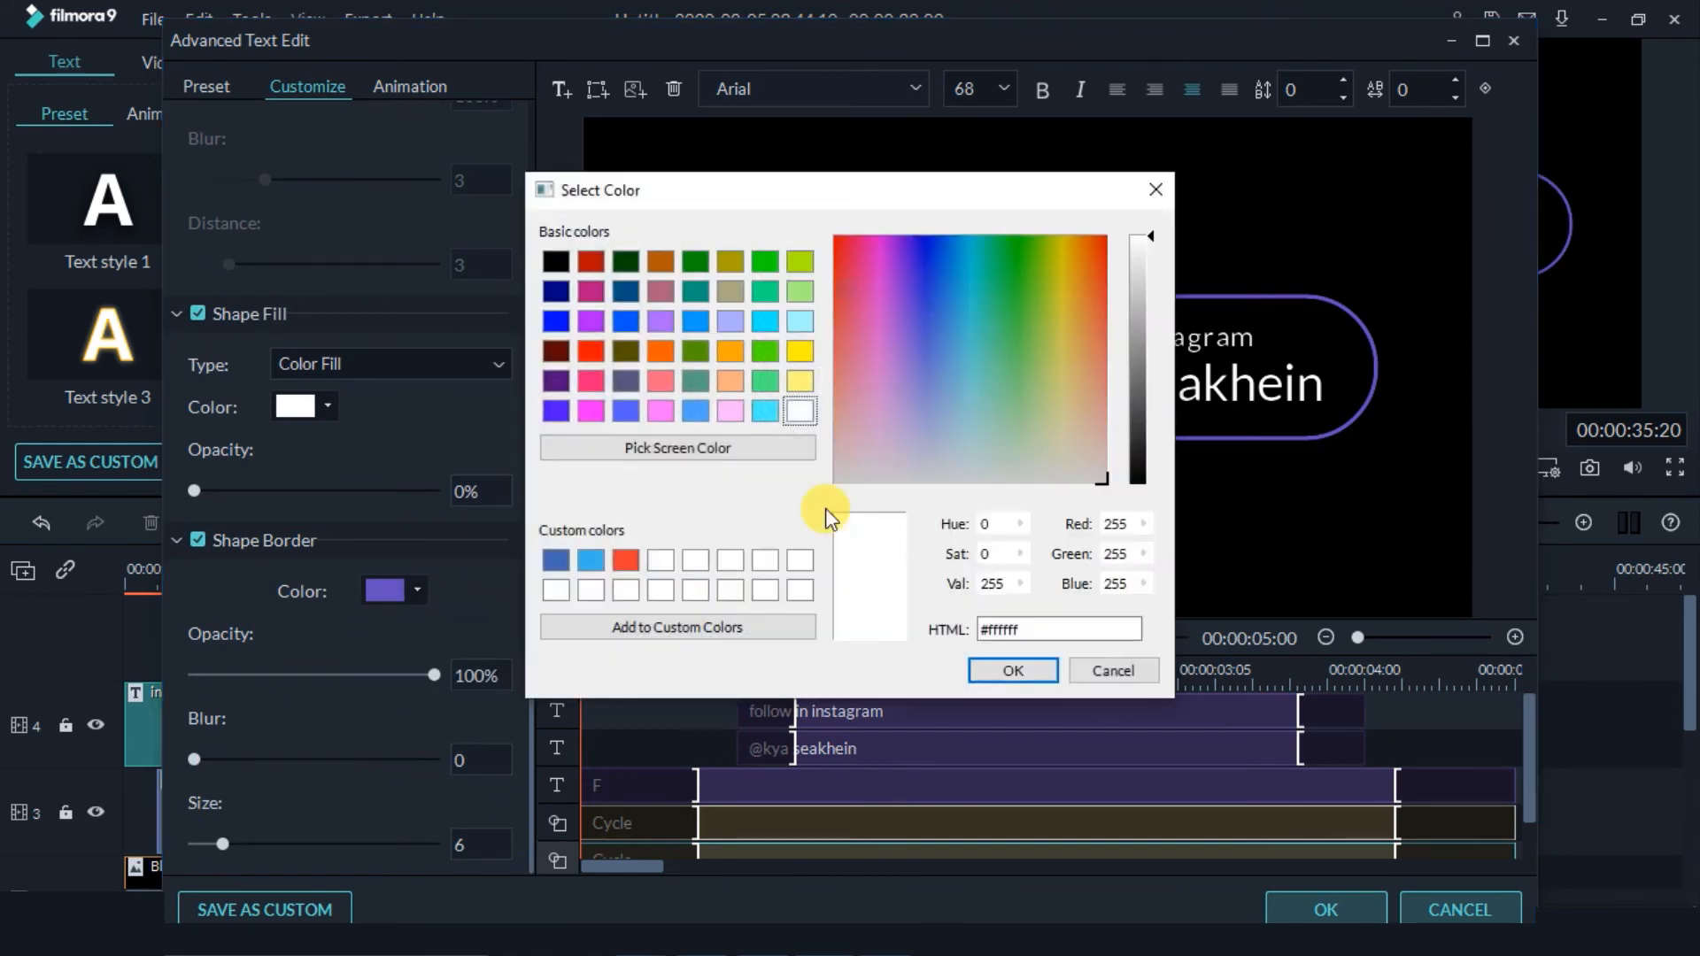
left_click(556, 560)
left_click(1015, 676)
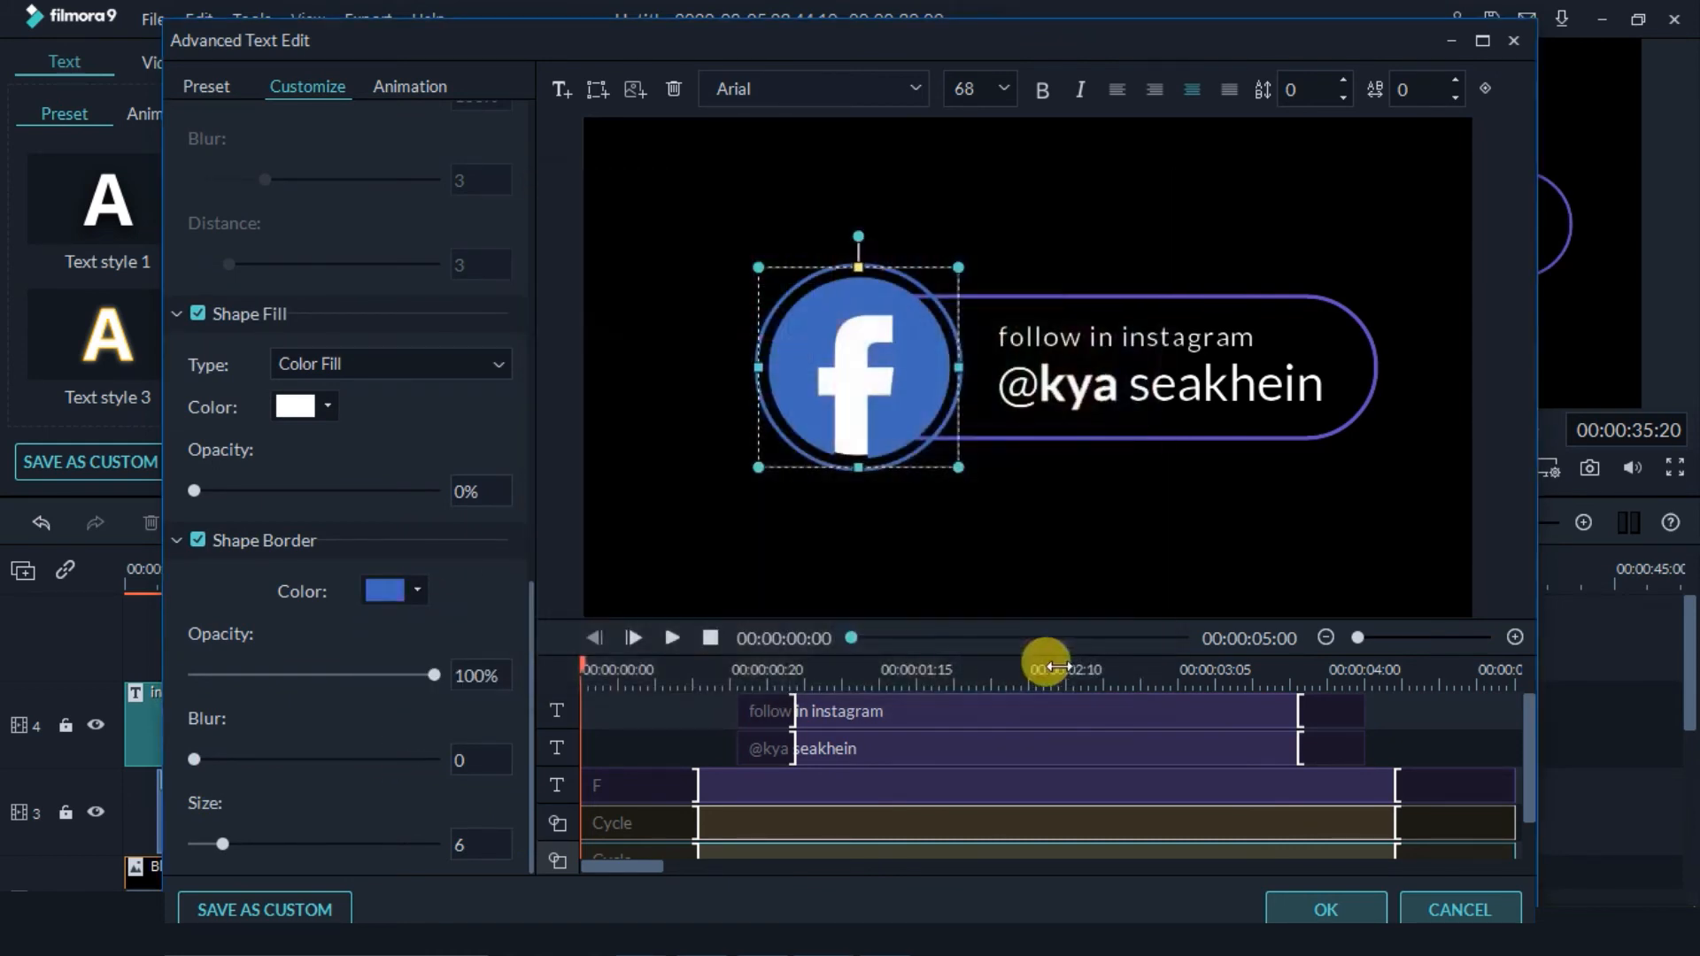
Change the Round Rectangle's border colour to the saved custom blue #4268b3.
left_click(1363, 327)
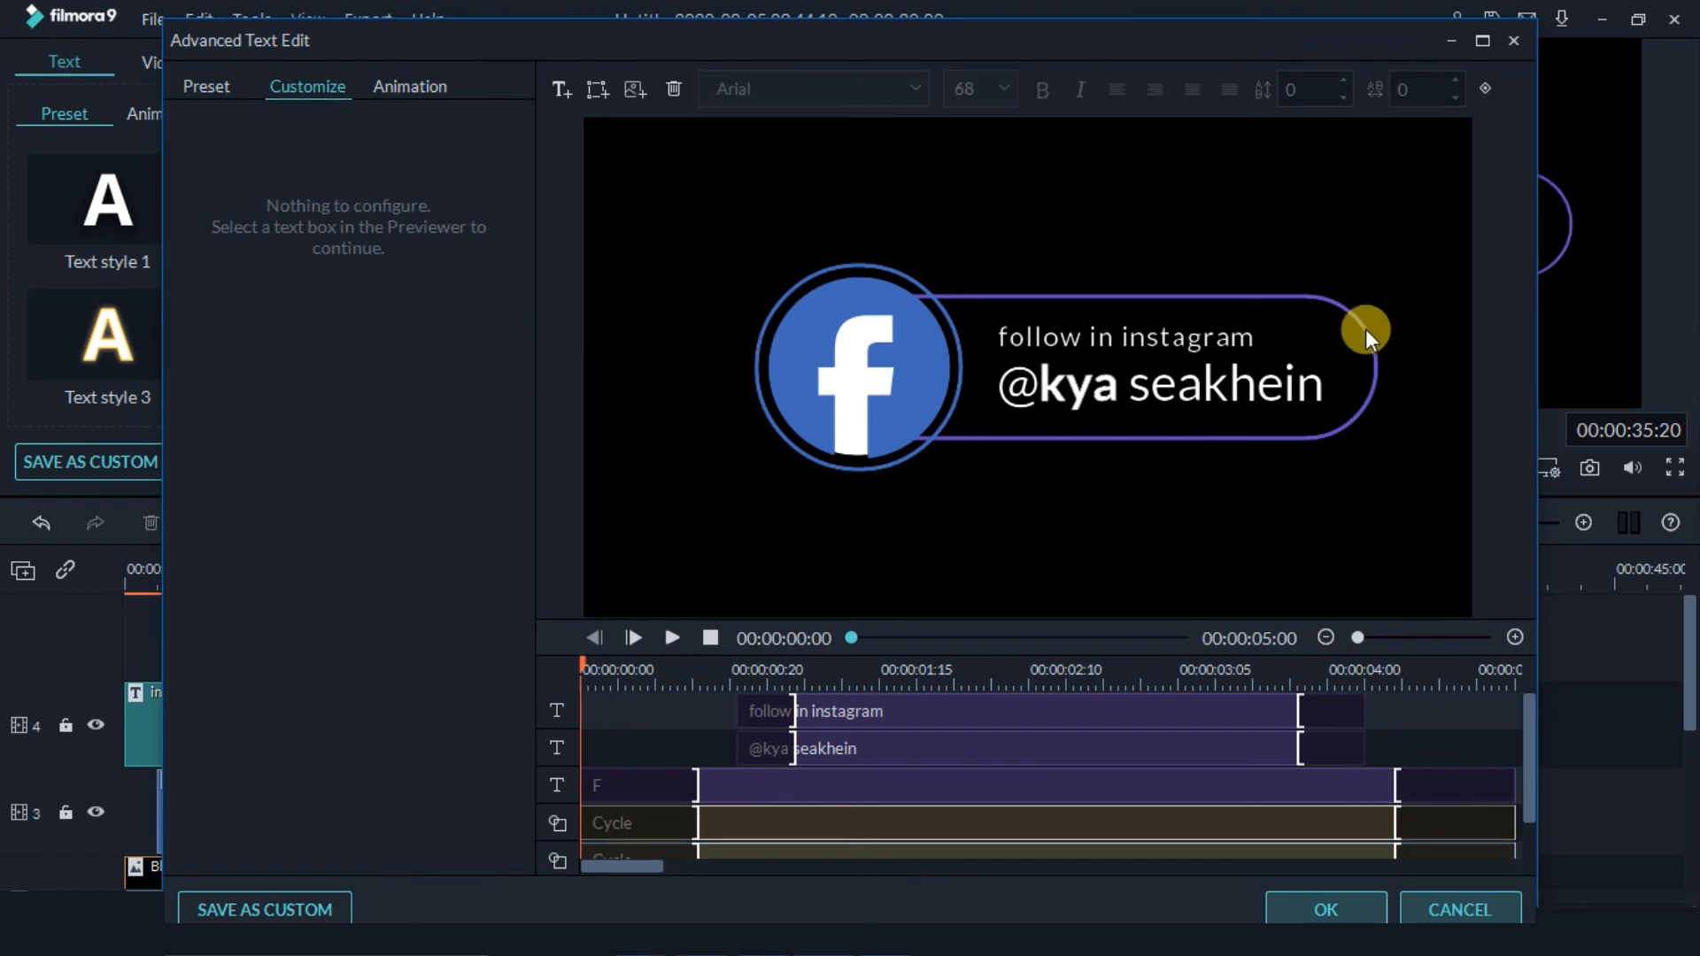
left_click(640, 825)
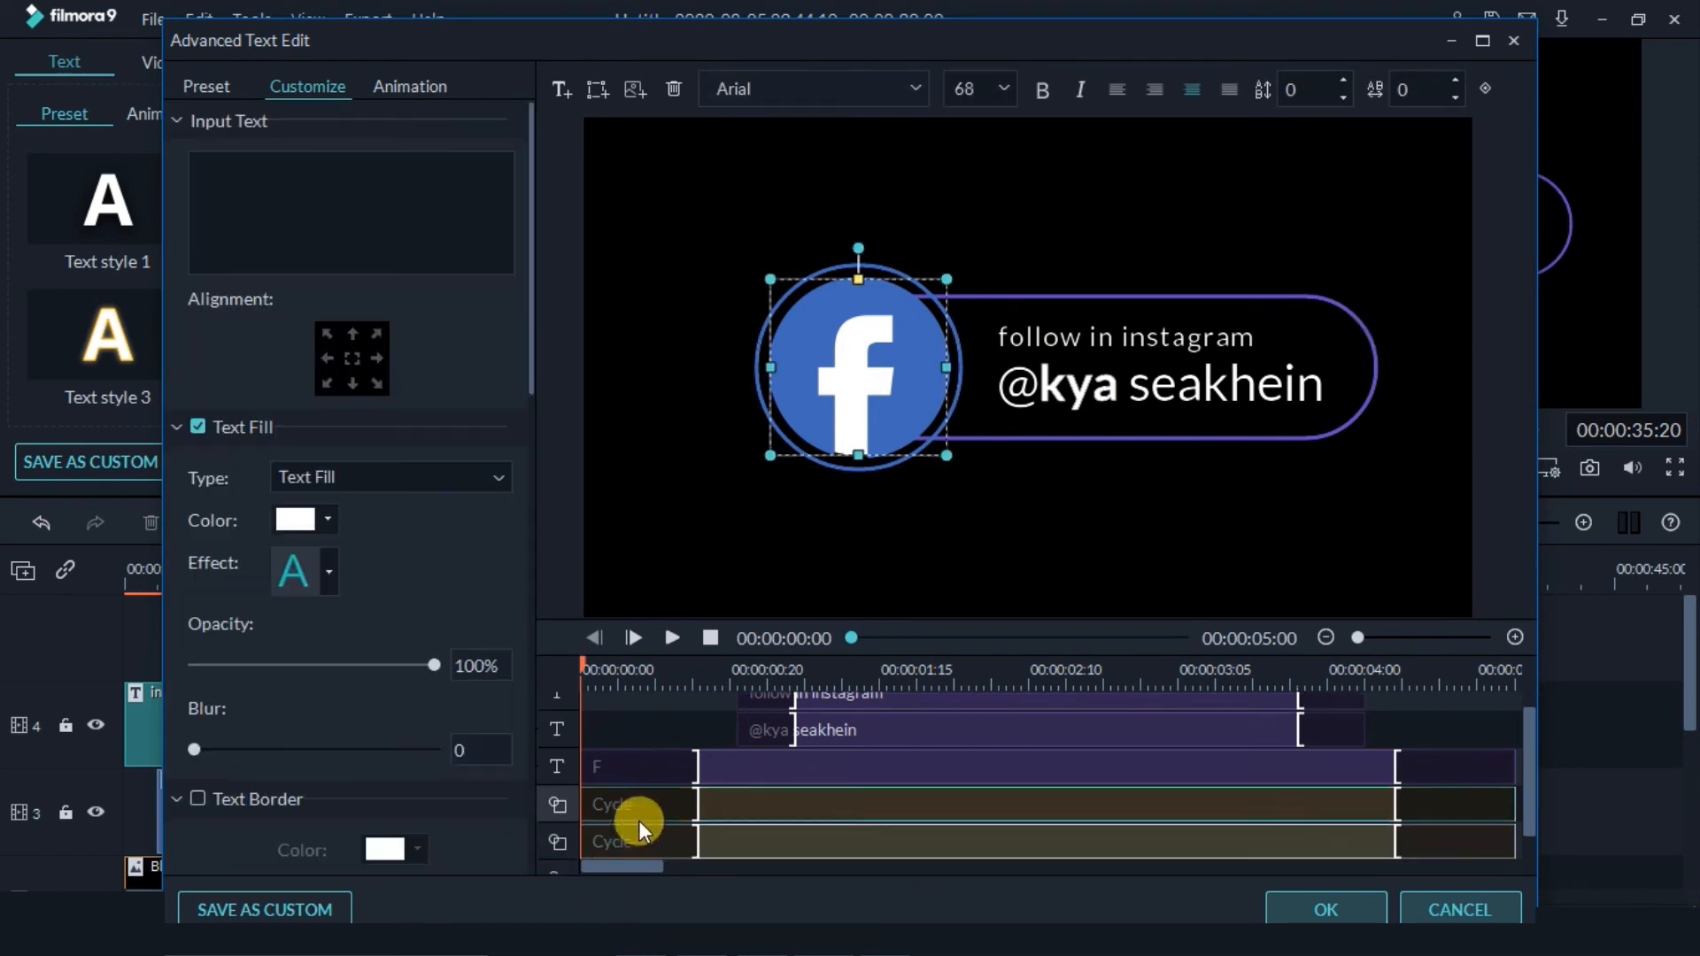
scroll(639, 820, "down", 2)
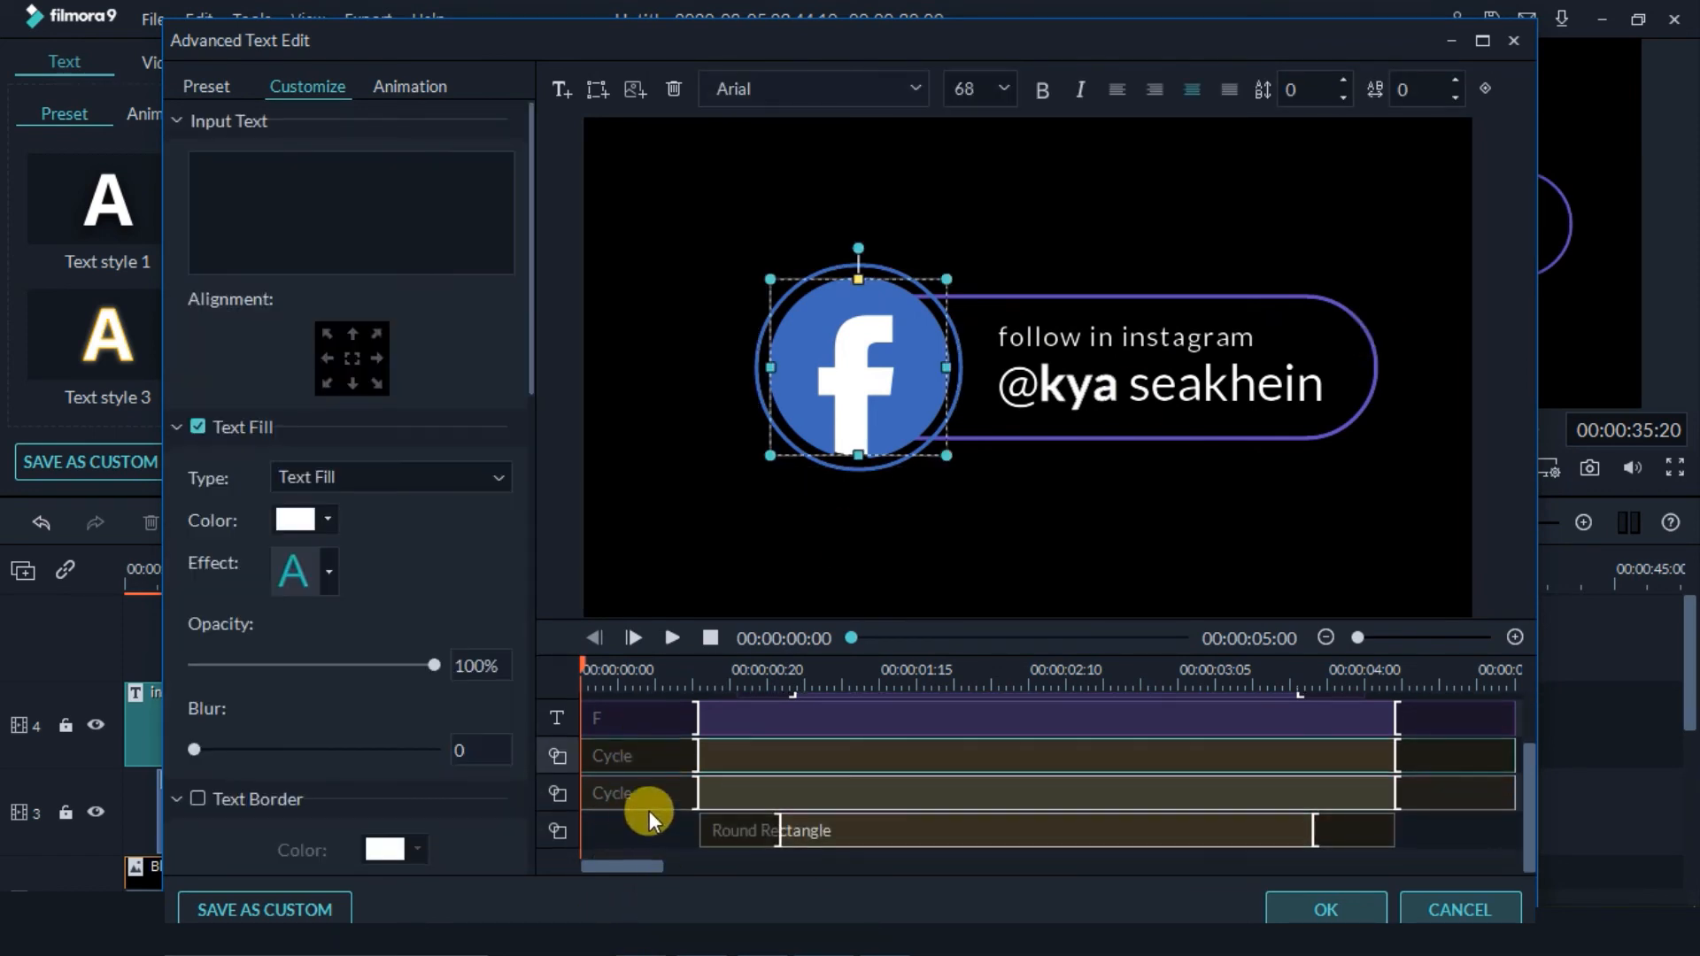
left_click(673, 763)
left_click(728, 831)
left_click(417, 719)
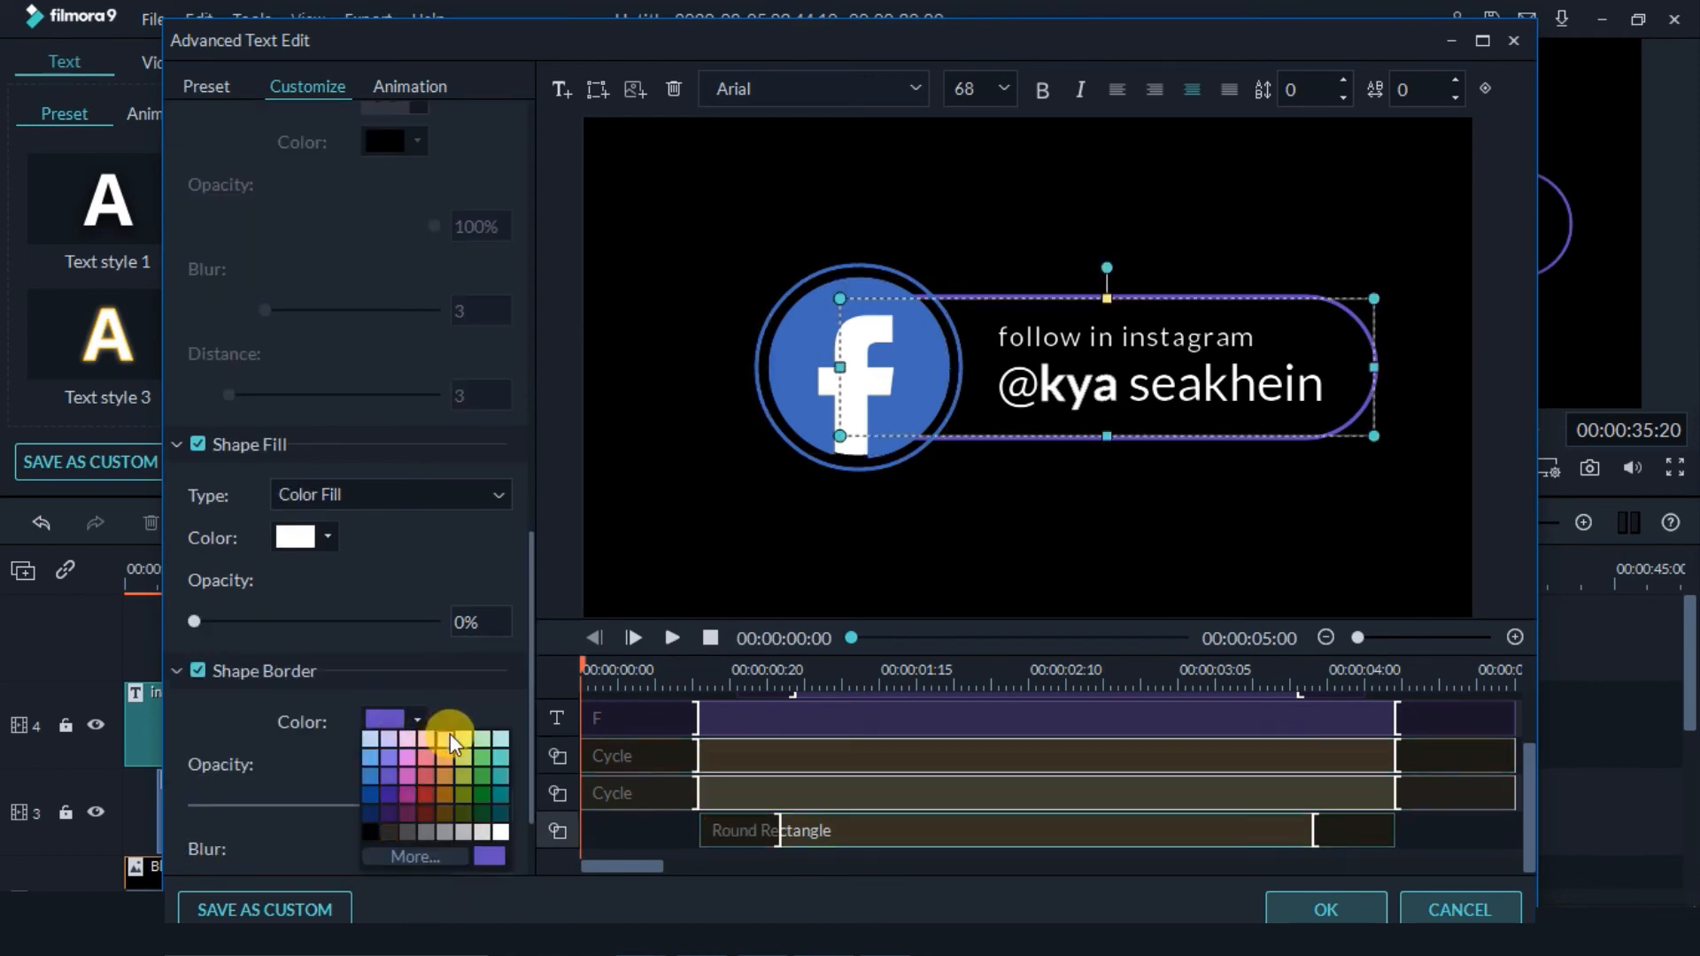
left_click(416, 857)
left_click(556, 559)
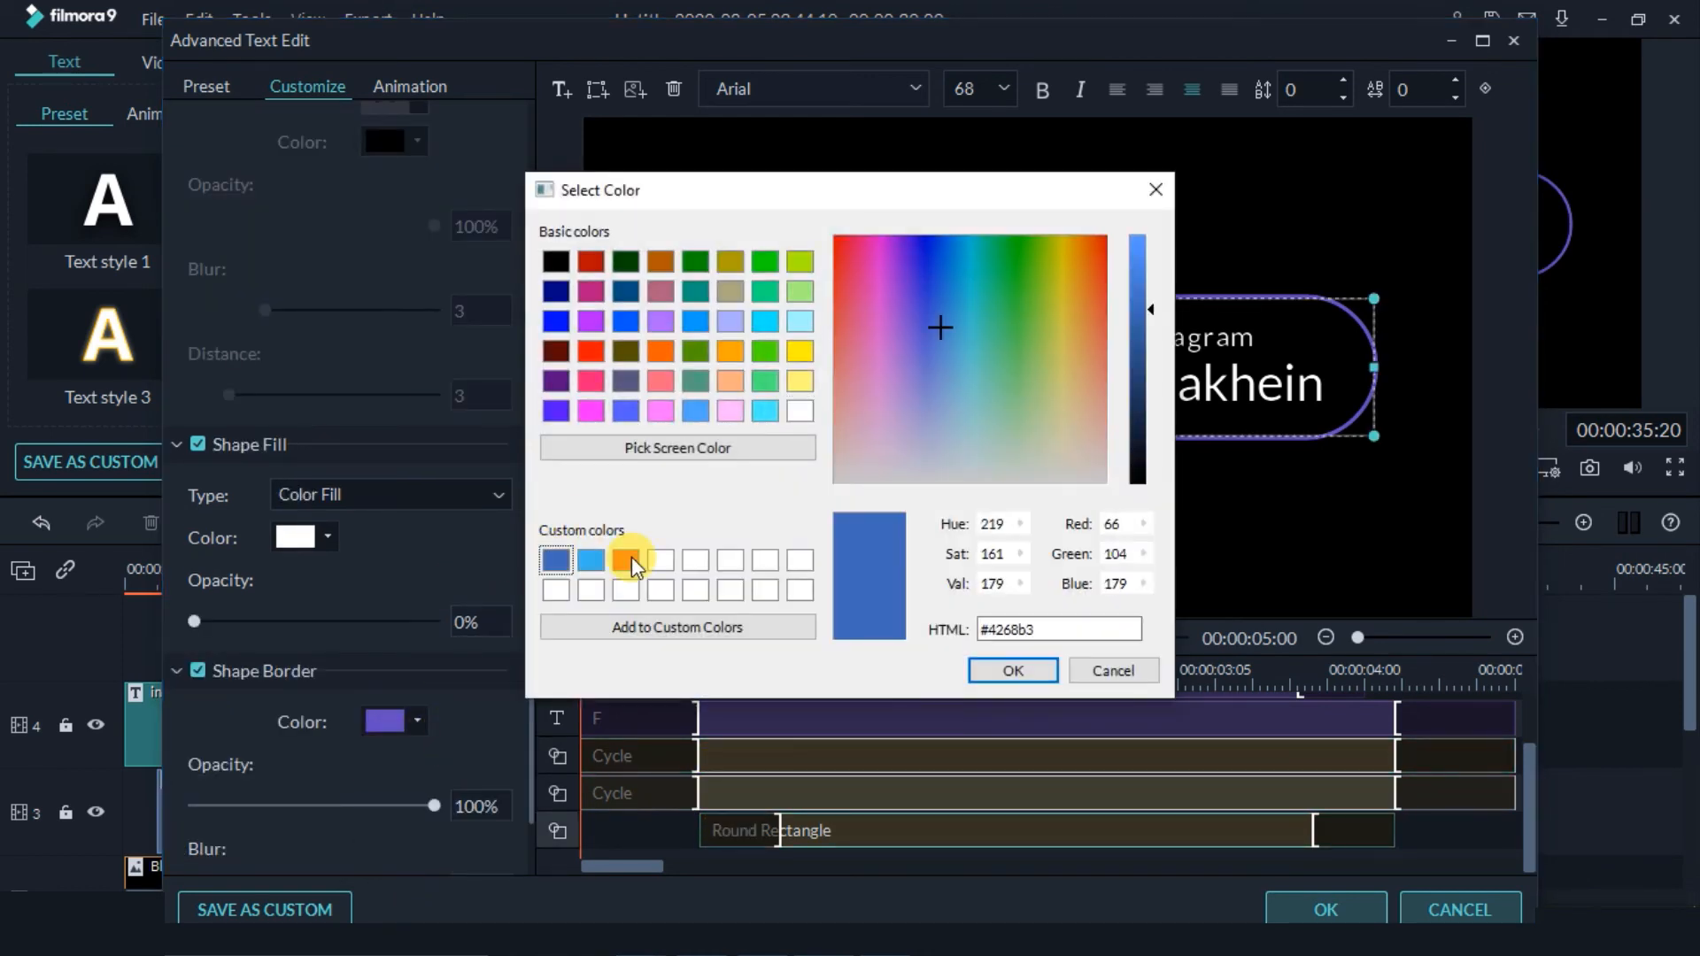
left_click(1013, 672)
left_click(1010, 560)
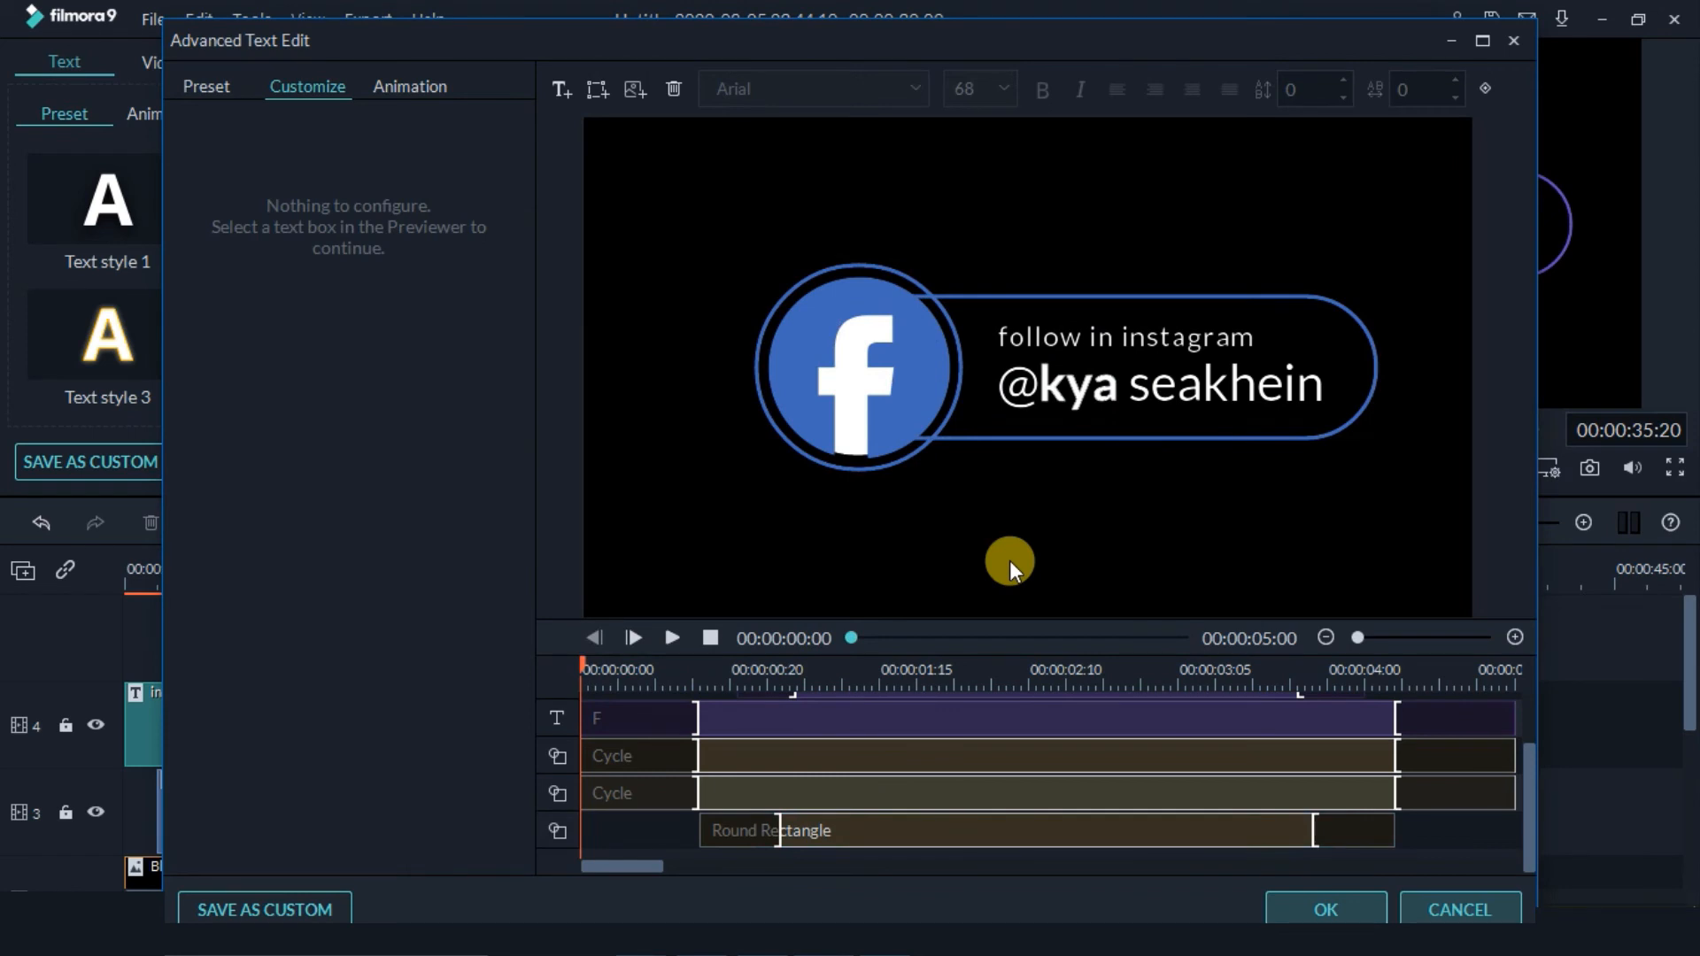
Replace the small caption above the handle with "like on facebook".
left_click(1076, 332)
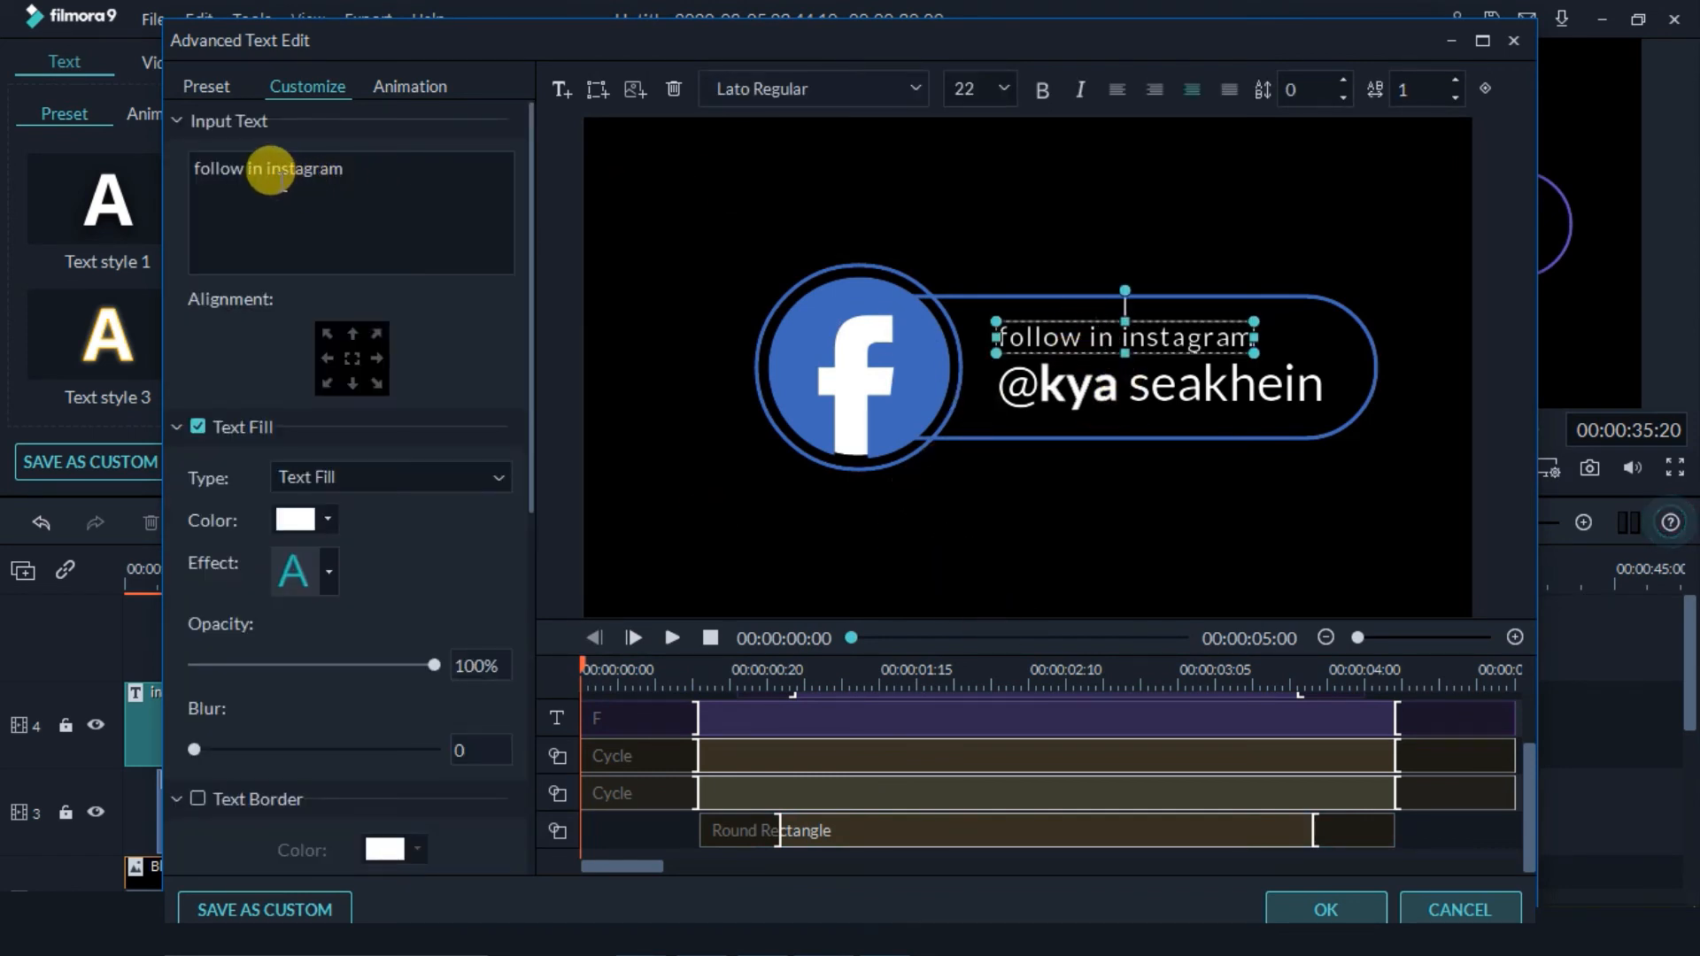
left_click_drag(265, 170, 156, 181)
type("like on")
key("shift+Right")
key("shift+Right")
key("shift+Right")
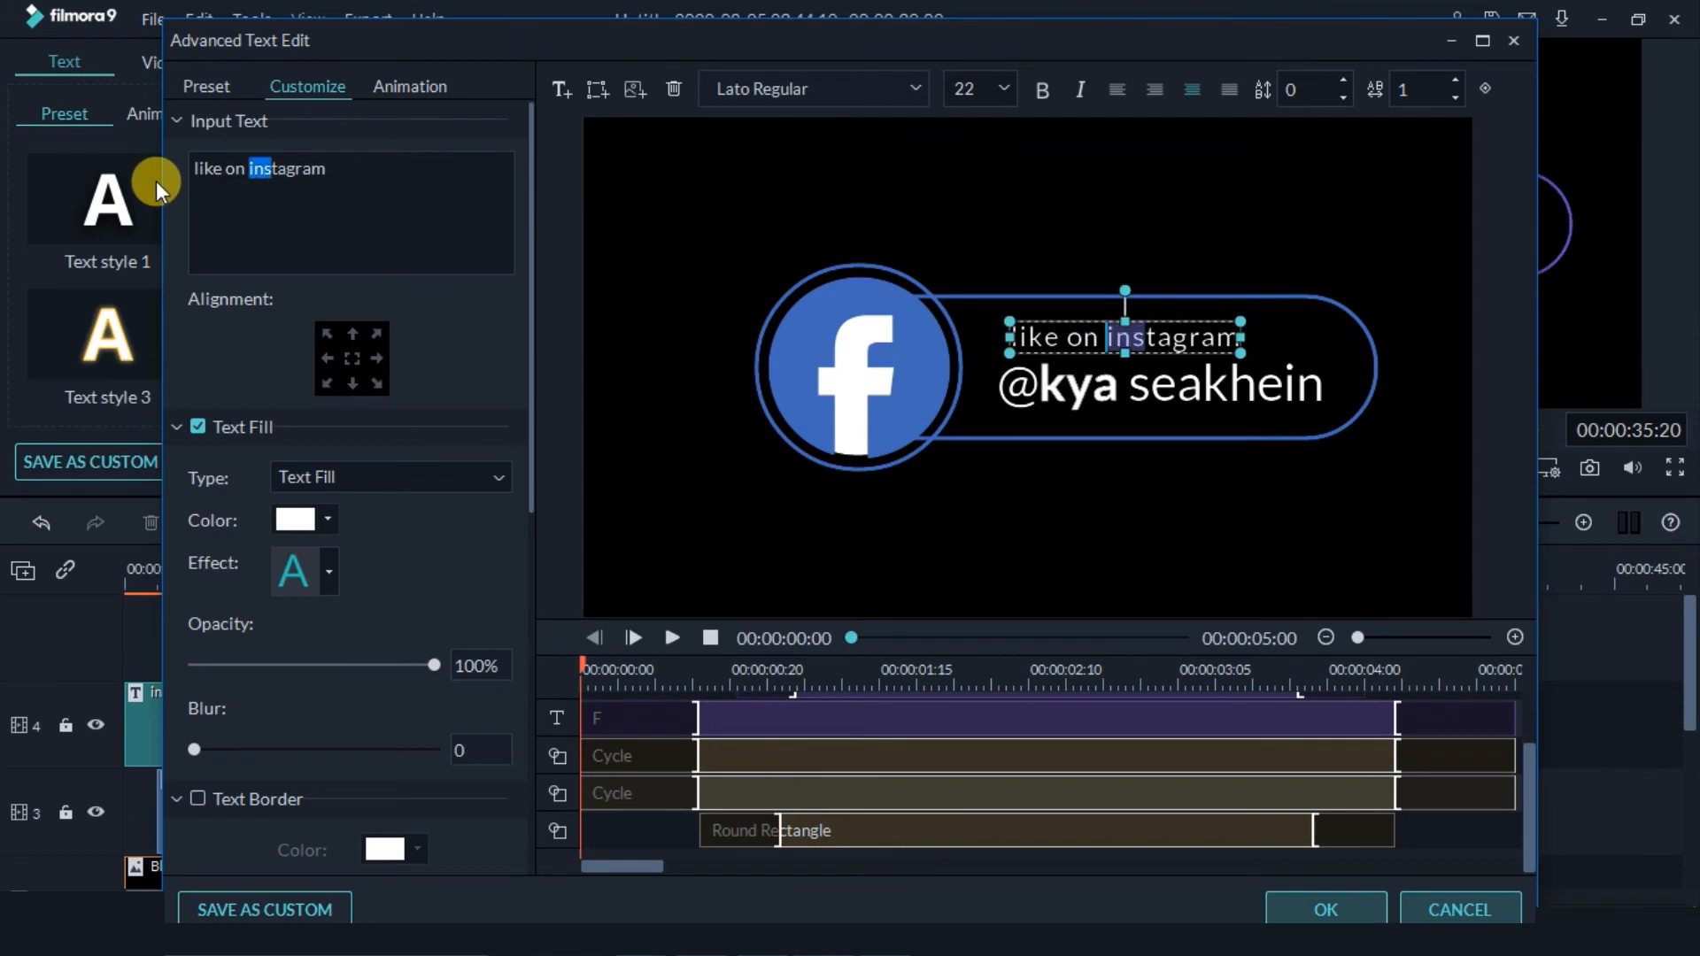
key("shift+Right")
key("shift+Right")
key("shift+Right")
key("shift+Right")
key("shift+Right")
key("shift+Right")
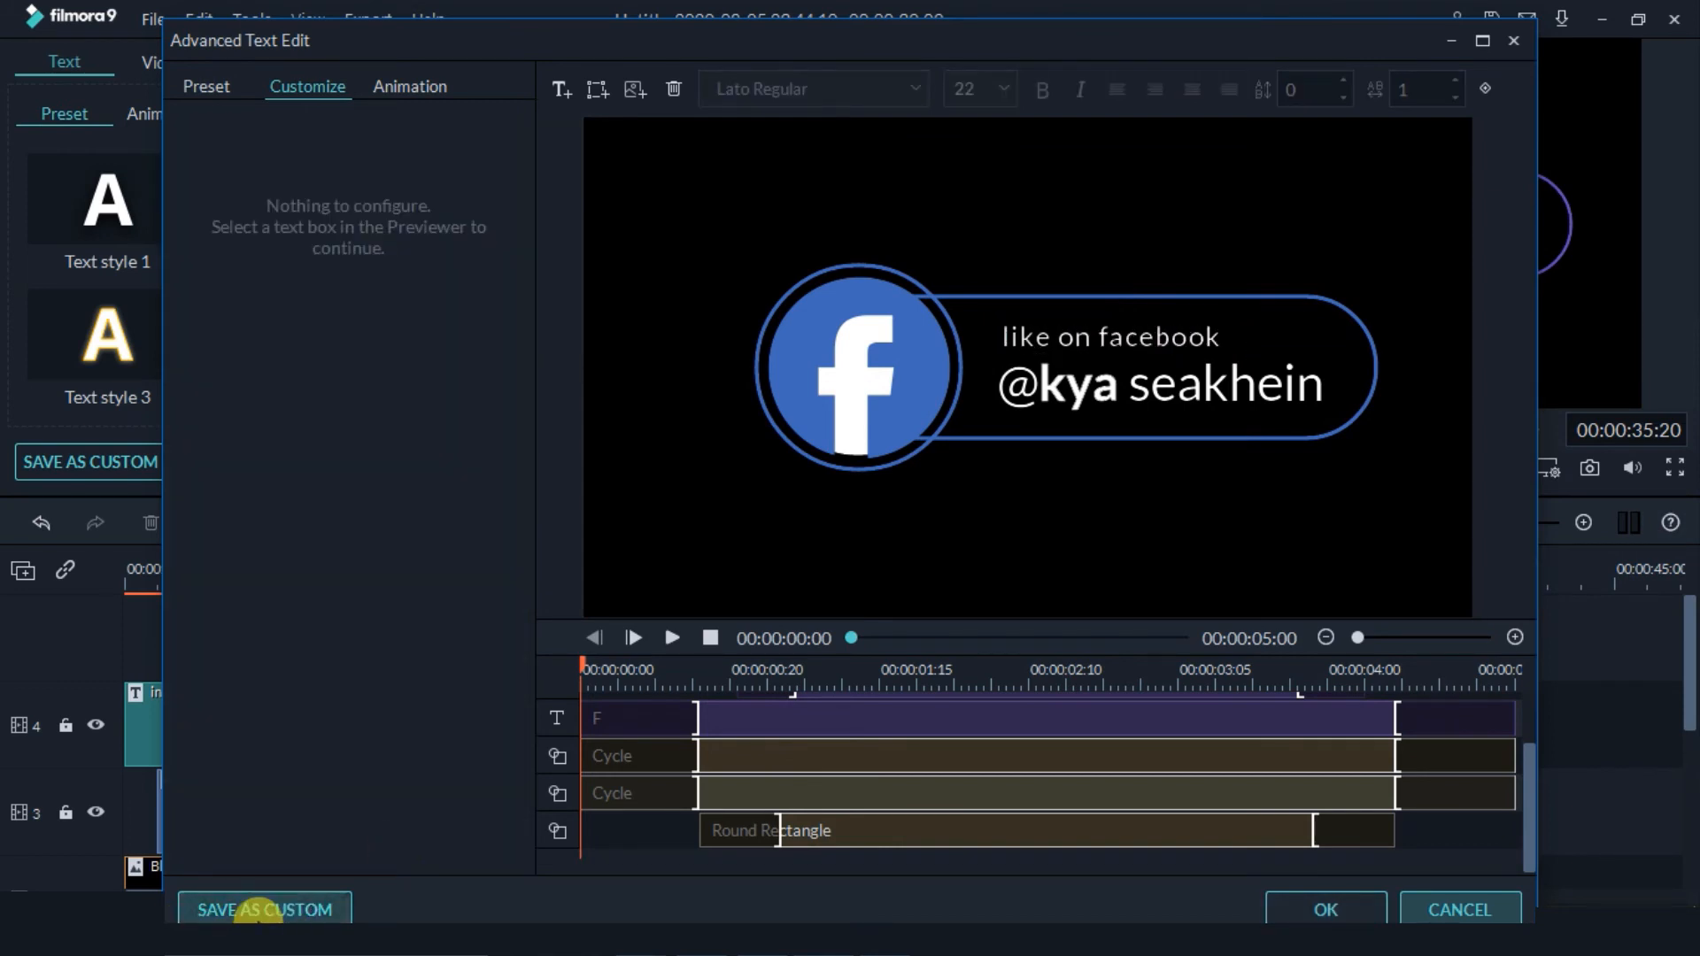
Save the Facebook title as the custom preset "My preset1ff" and apply the advanced text edits.
left_click(263, 912)
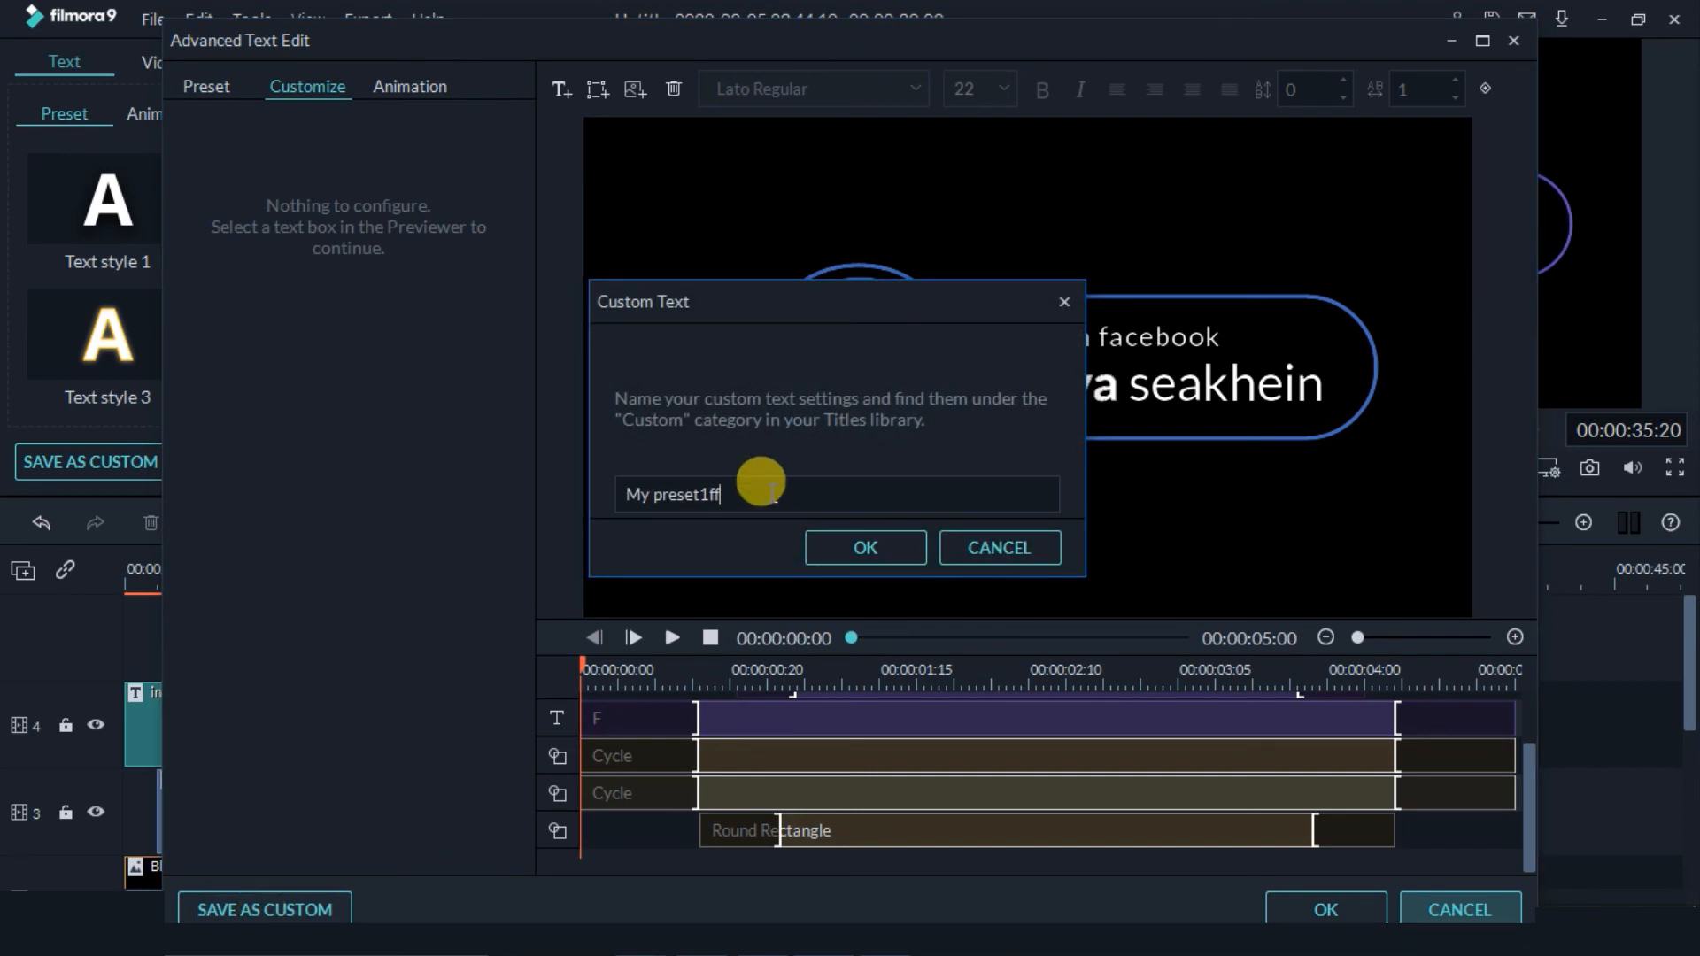
left_click(868, 546)
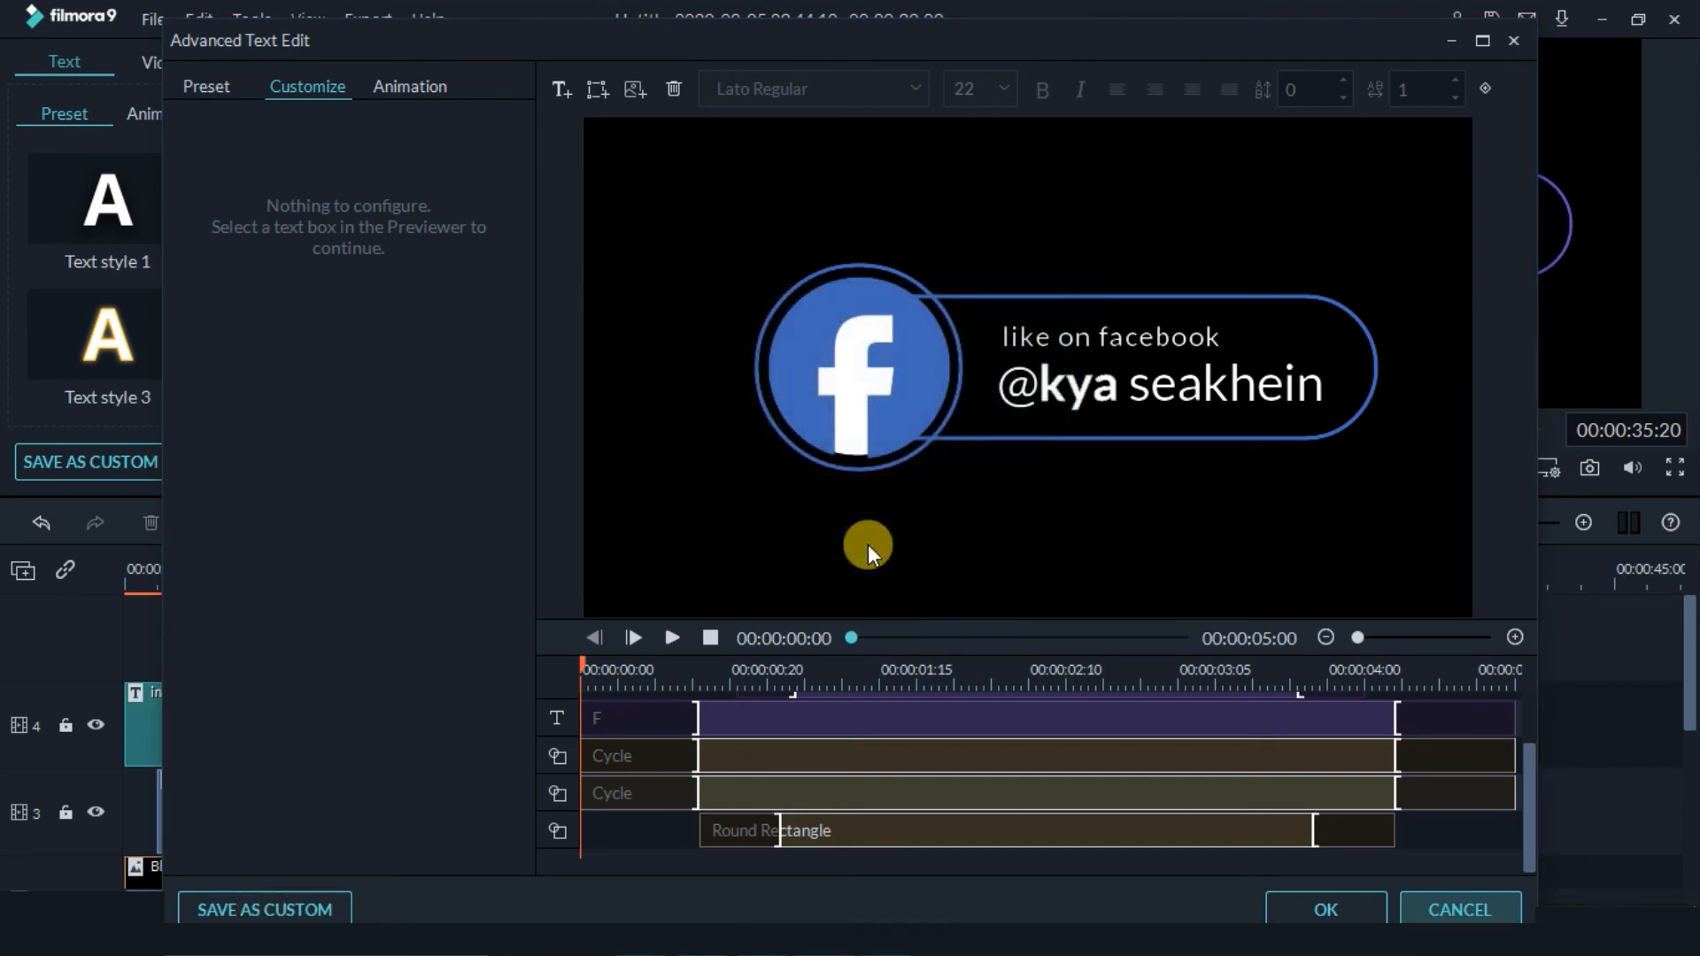
left_click(1329, 909)
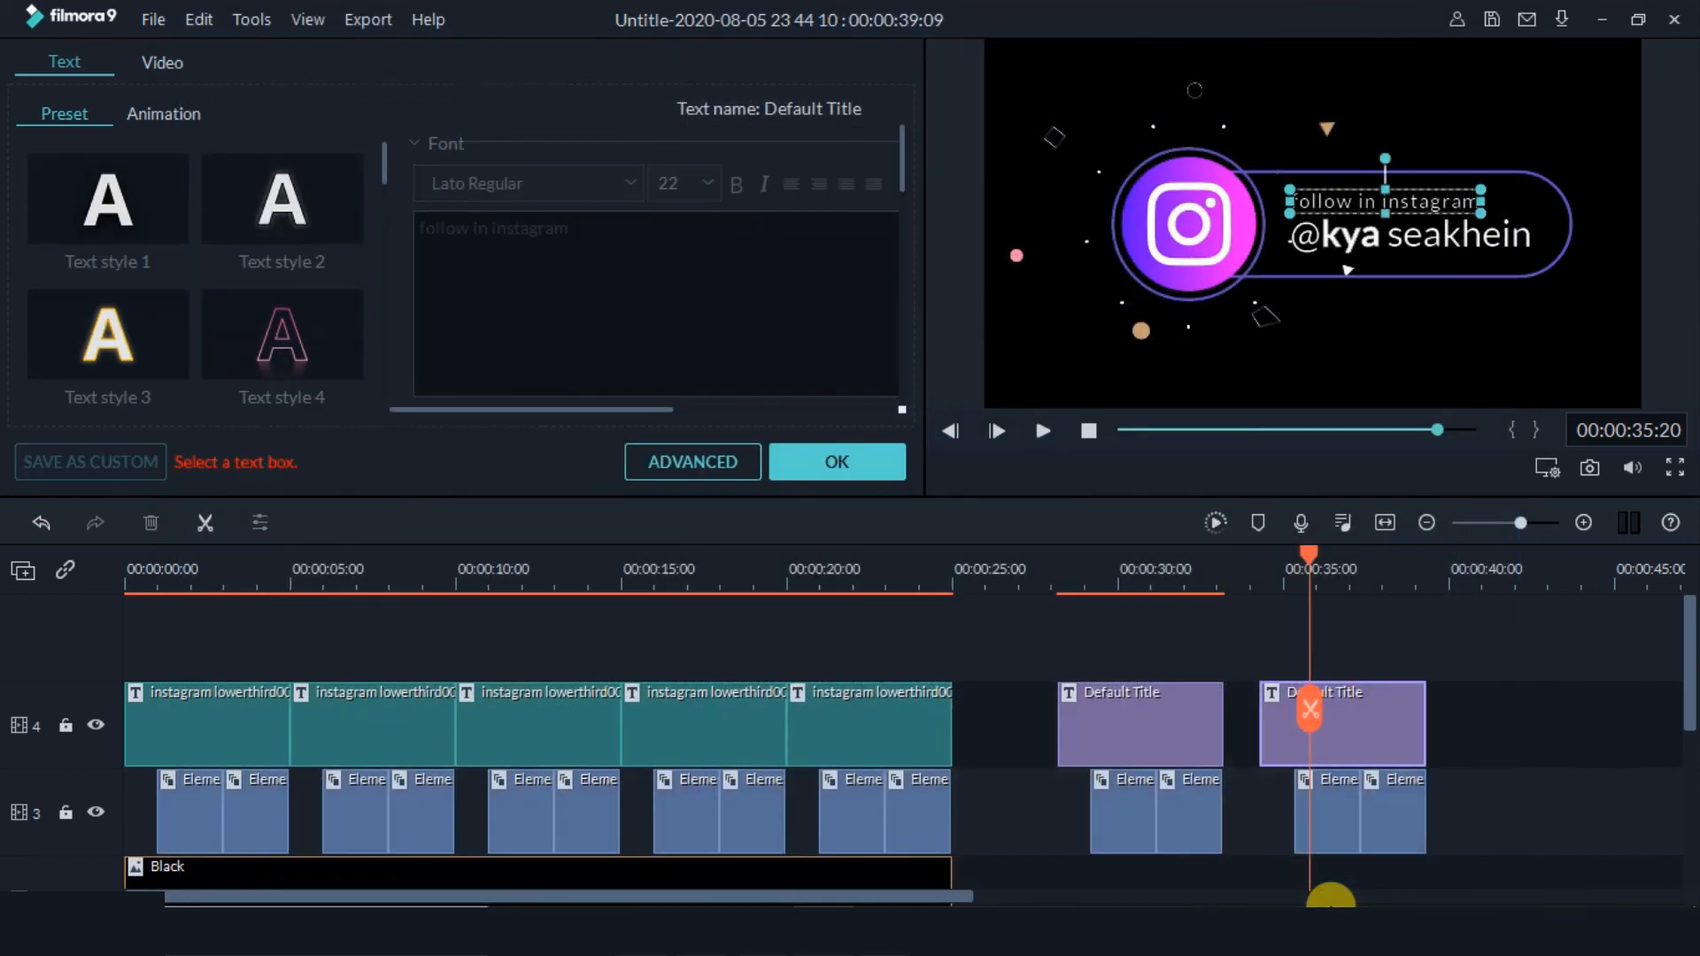
Copy the Facebook title with its two motion elements and paste the set at 00:00:40:19.
left_click_drag(1503, 708, 1289, 806)
right_click(1387, 751)
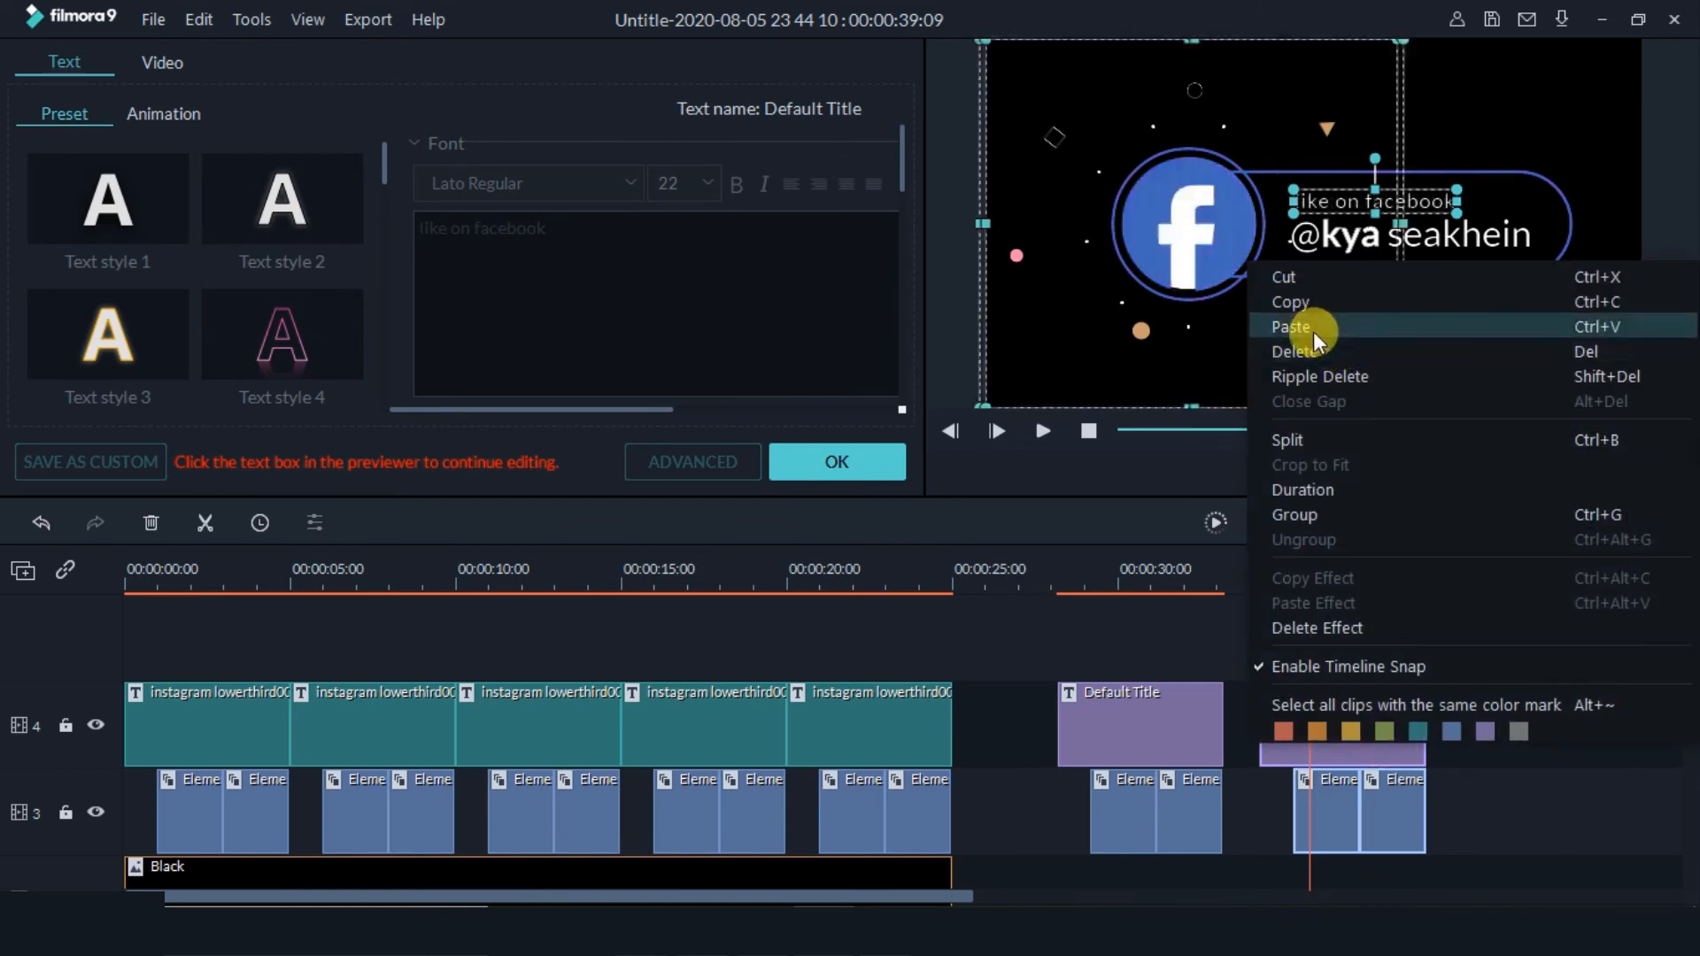
left_click(1310, 300)
left_click(1473, 571)
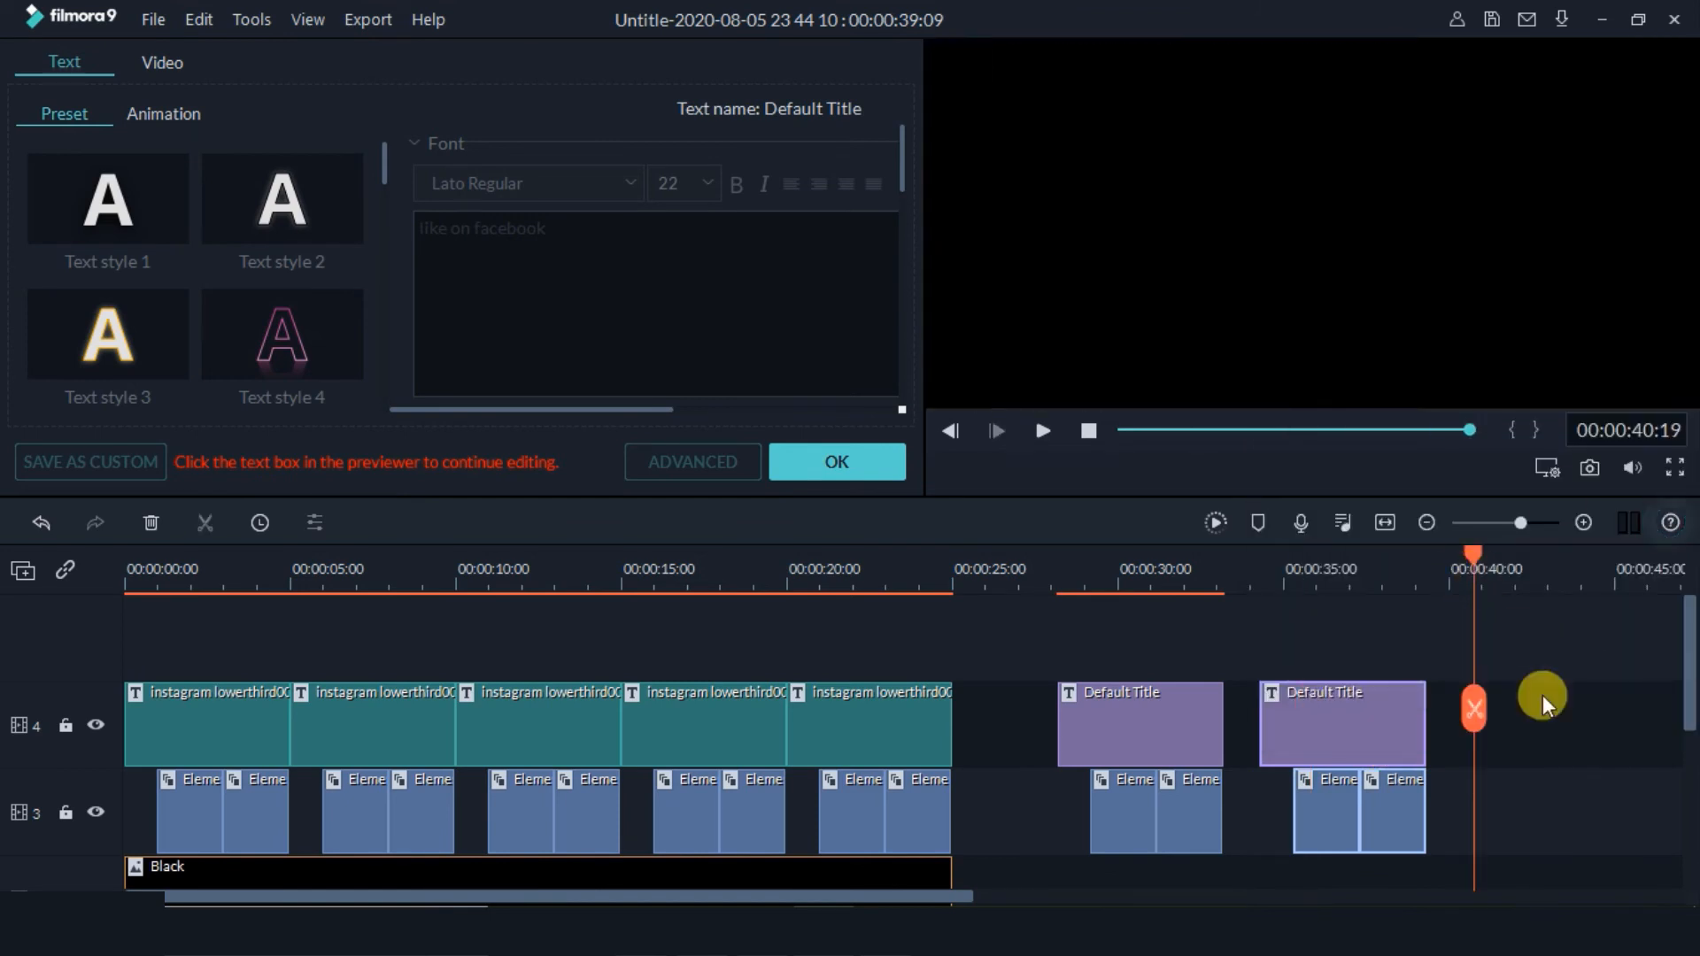
right_click(1520, 743)
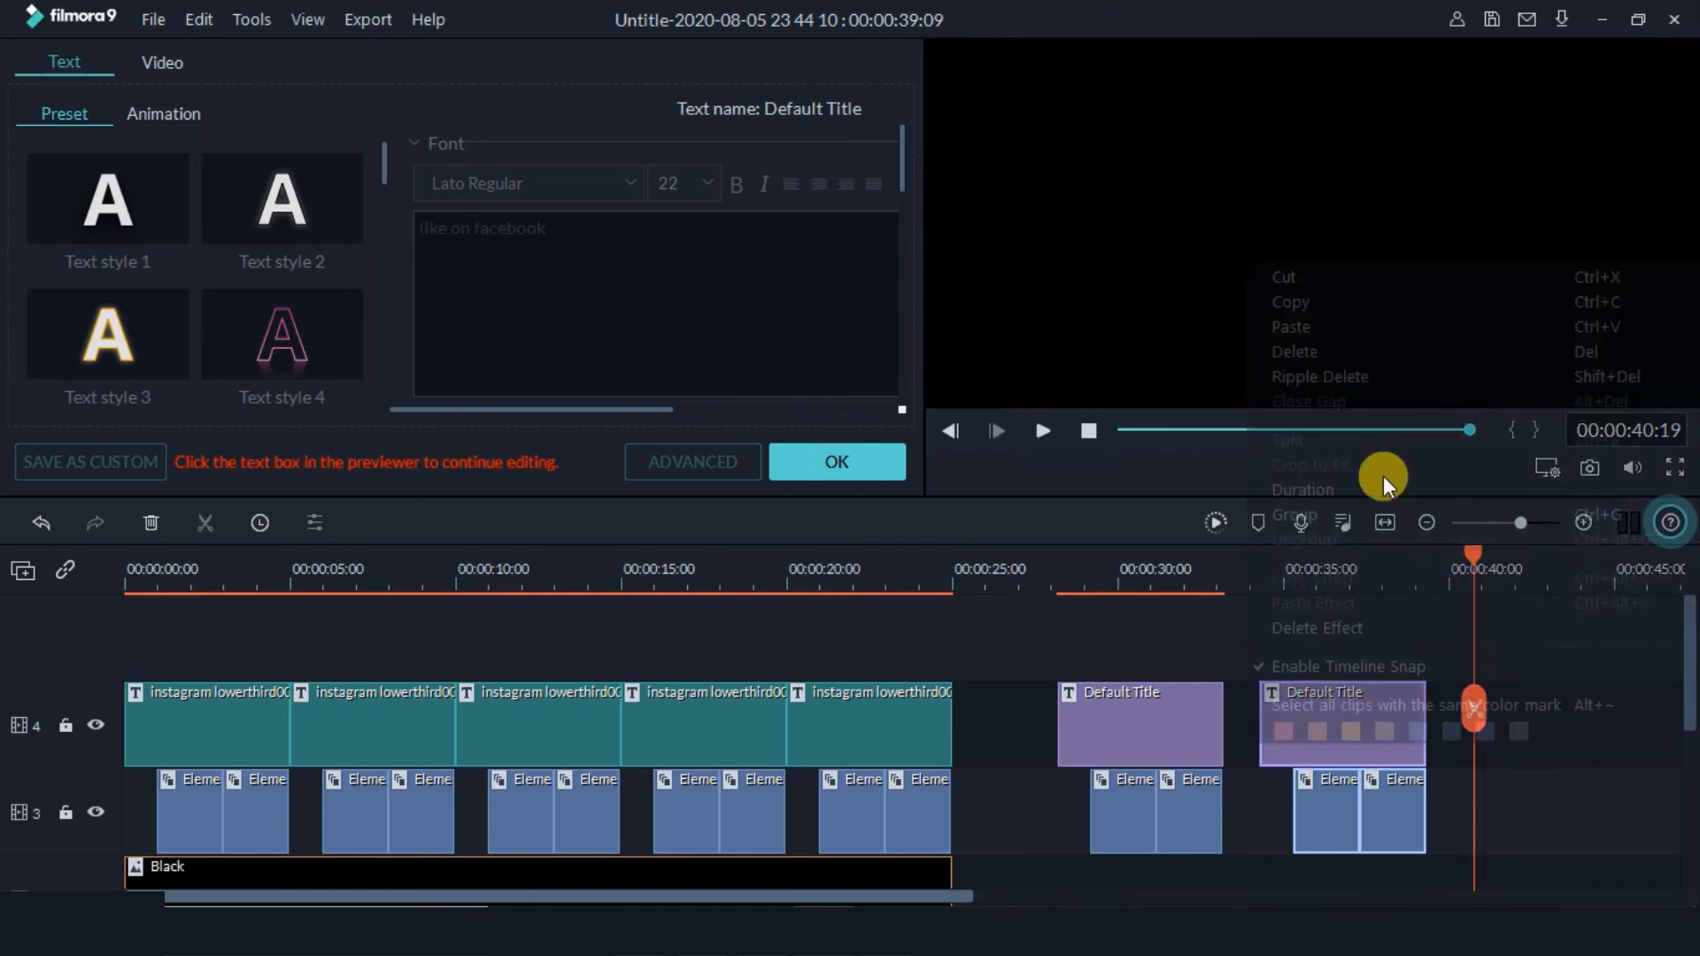
left_click(1293, 328)
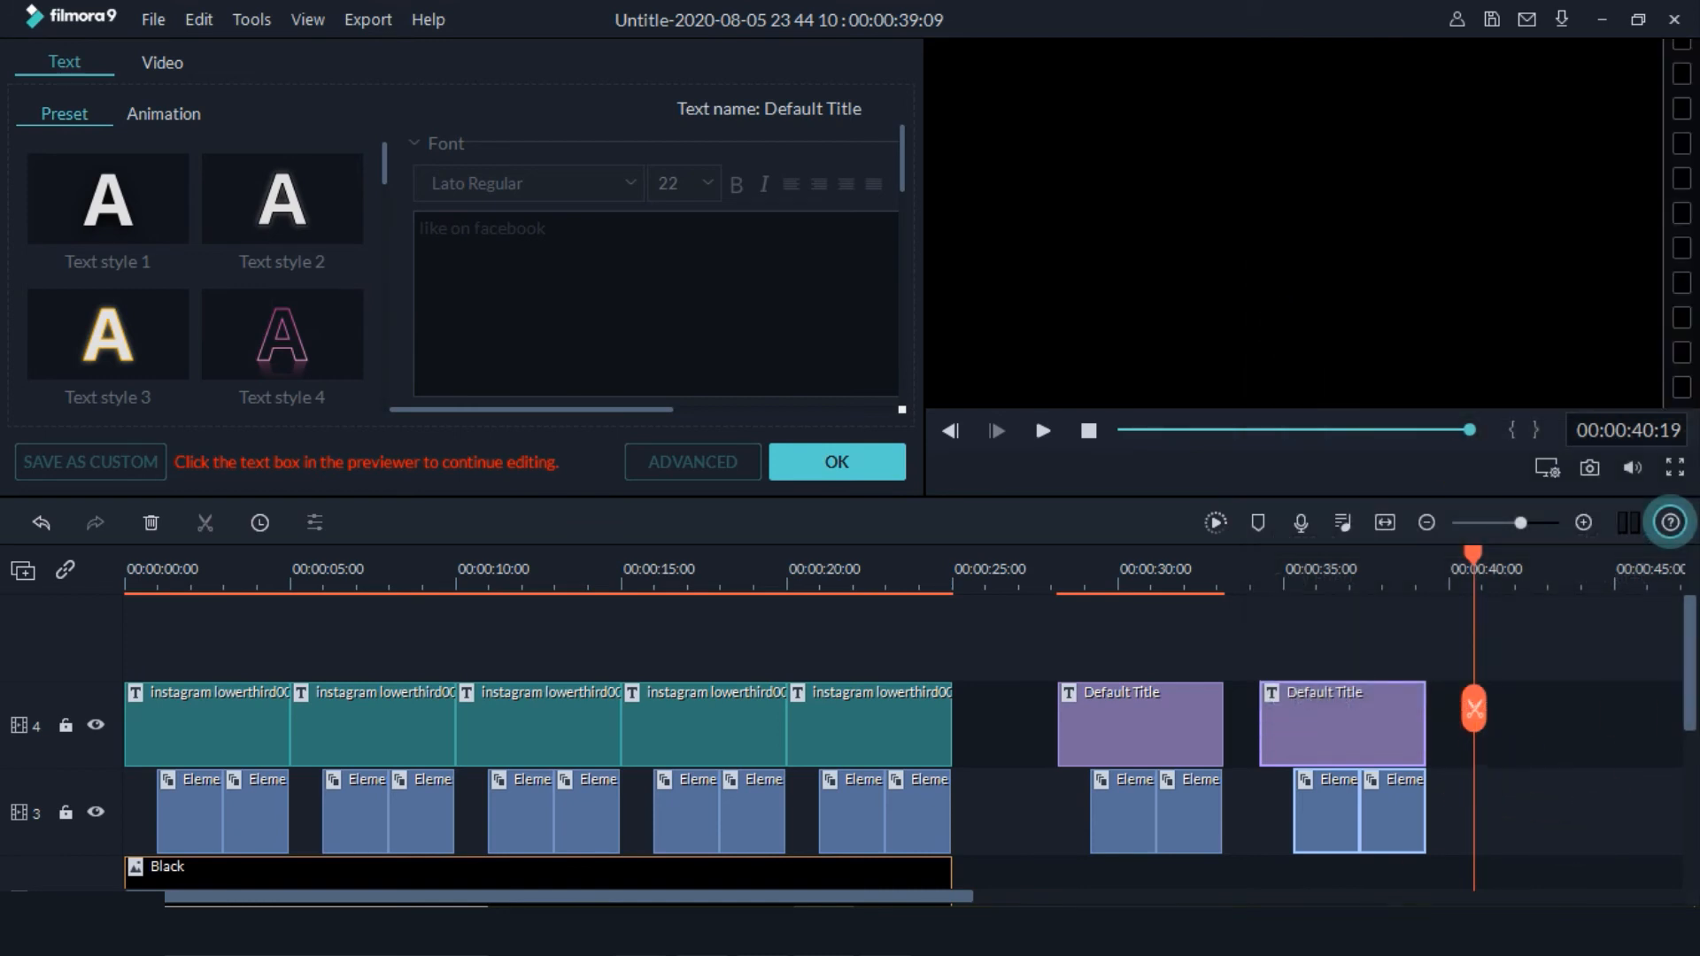
Open the newly pasted title for advanced editing and replace the icon's character with "T" for the Twitter logo.
double_click(983, 728)
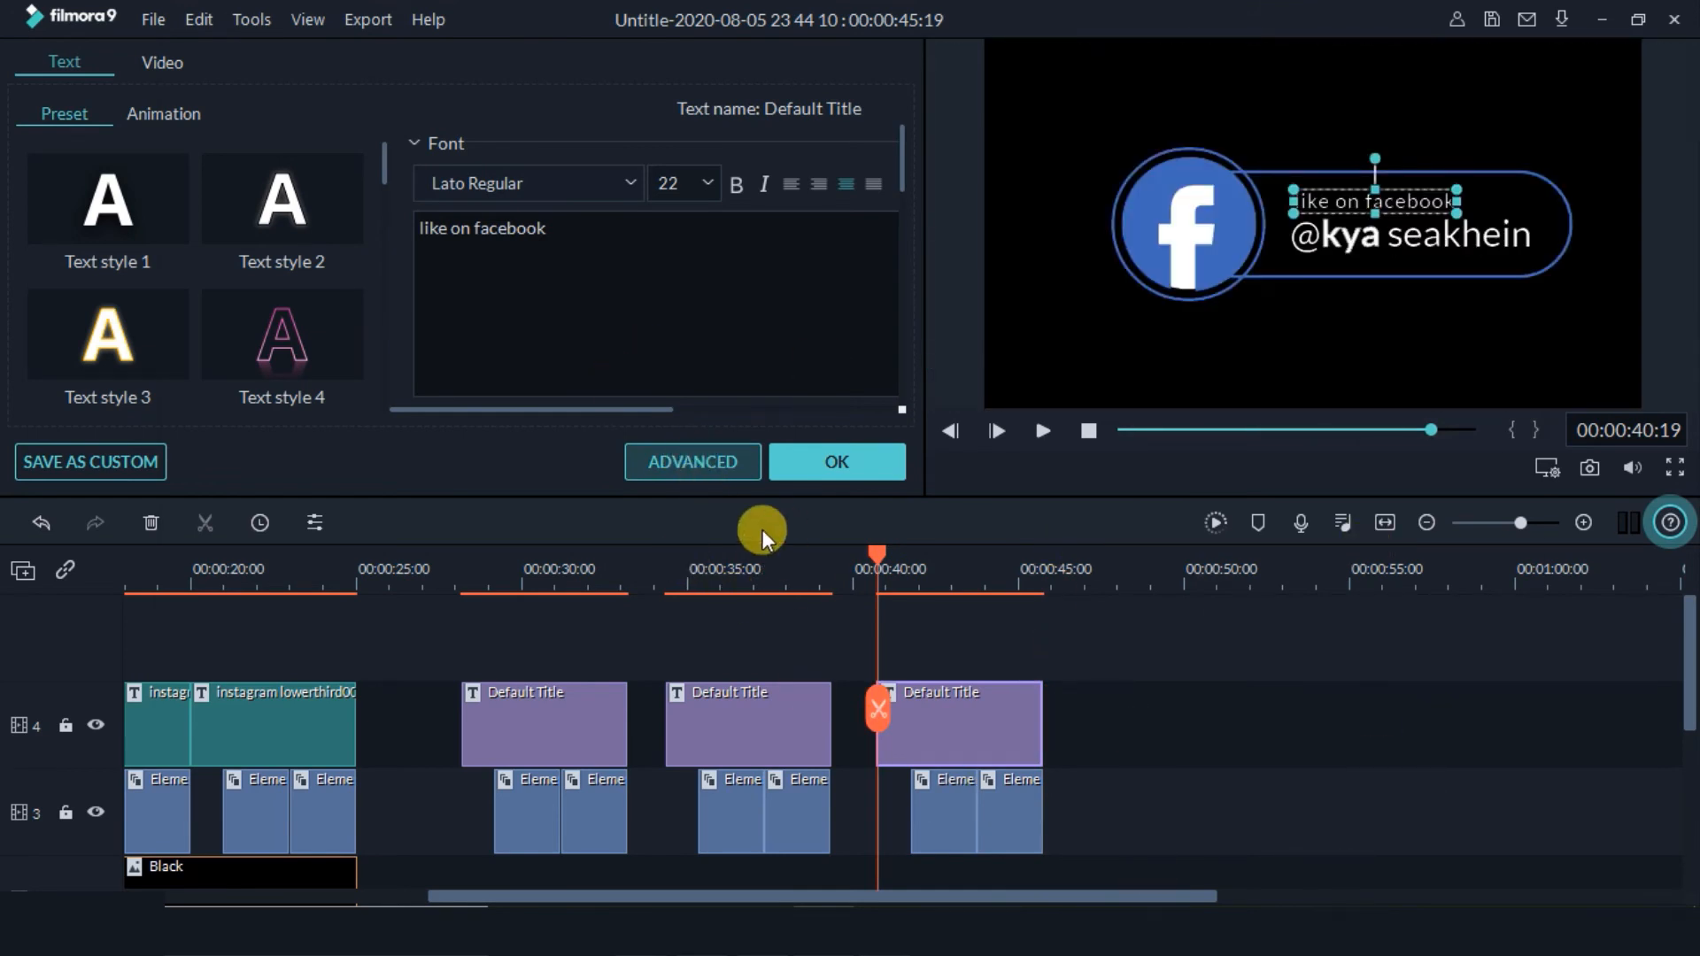
left_click(753, 474)
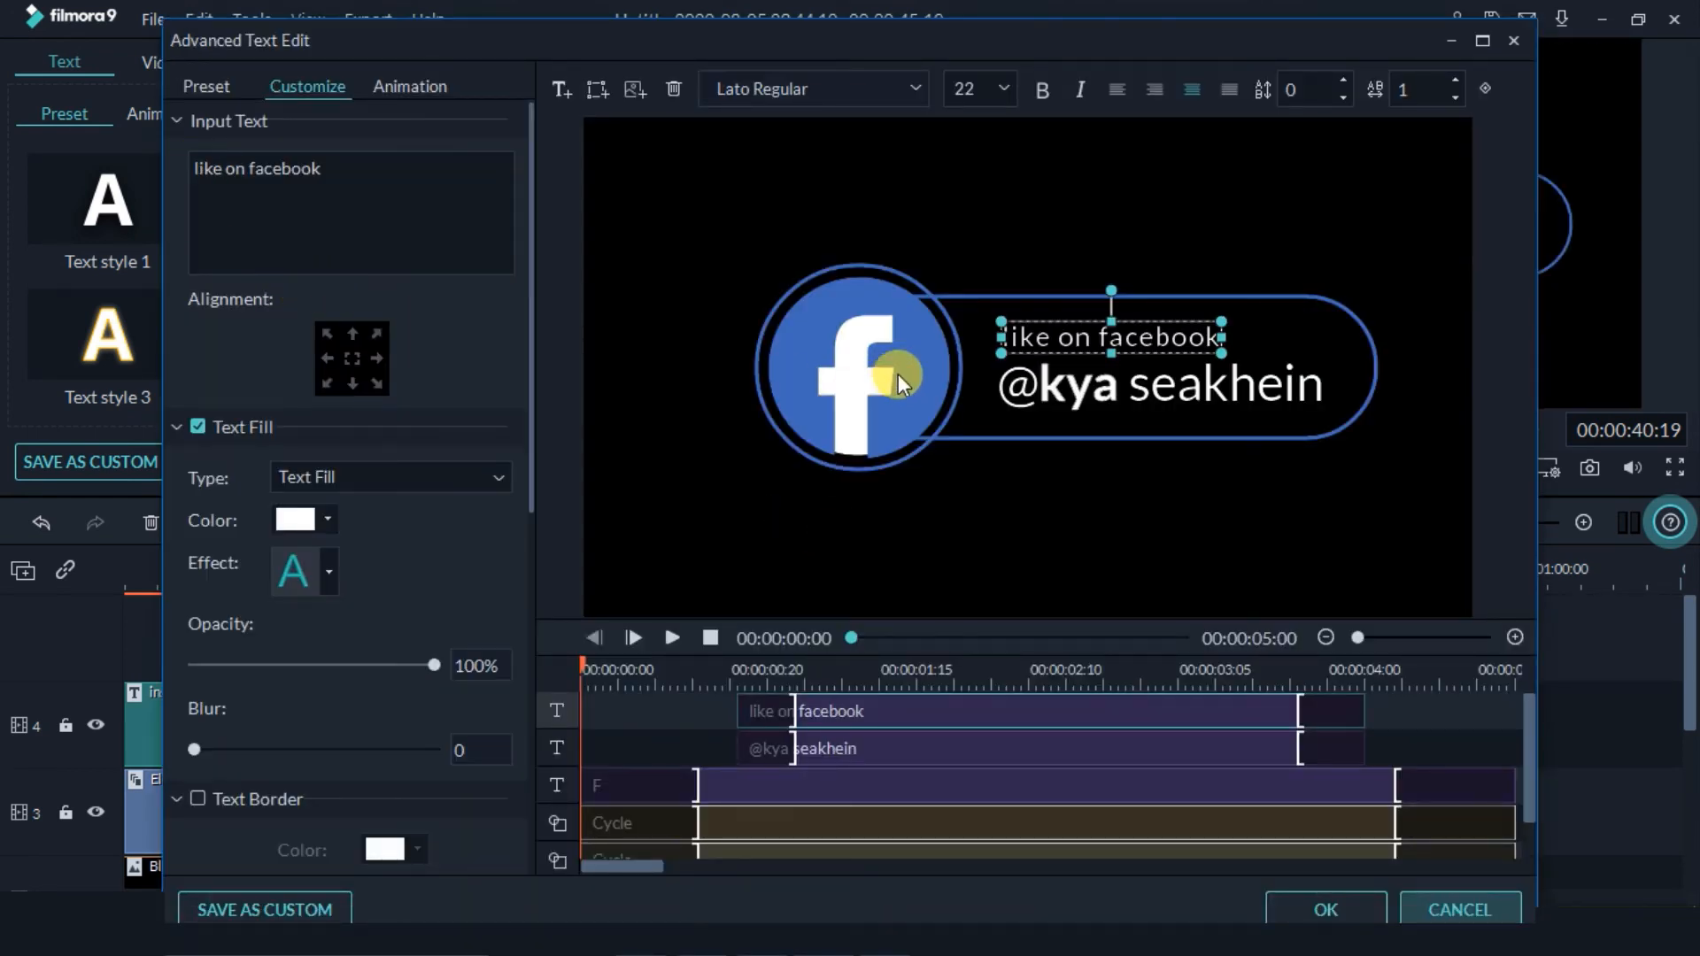
left_click(900, 373)
double_click(237, 164)
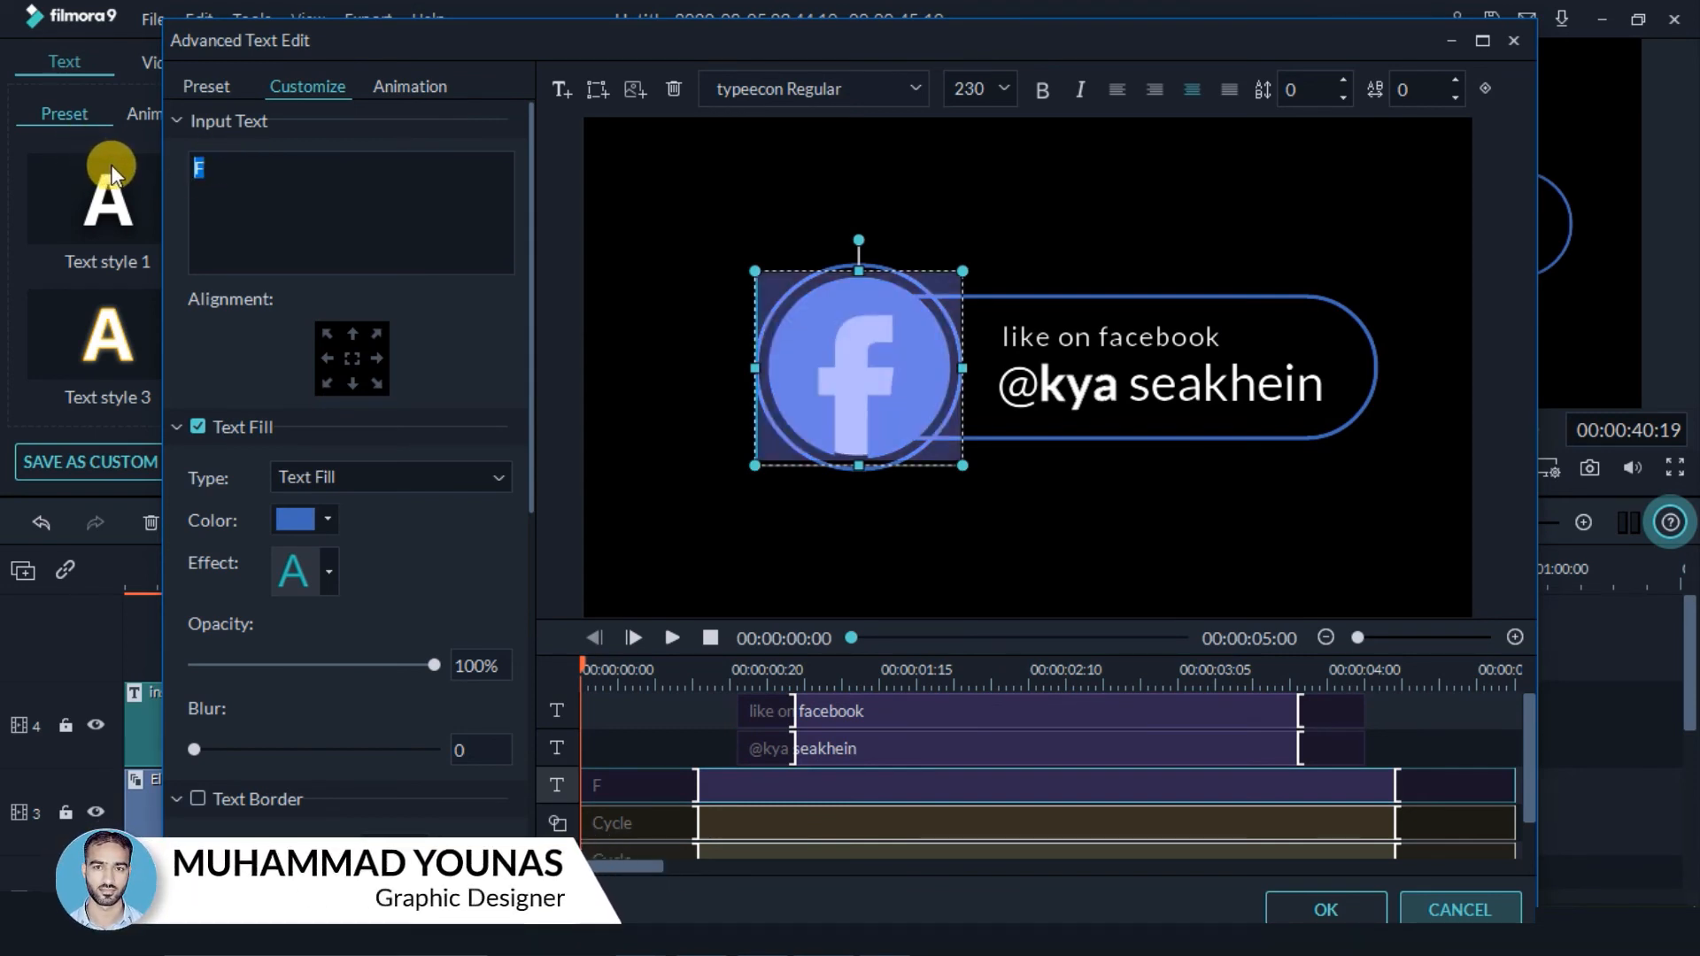
type("T")
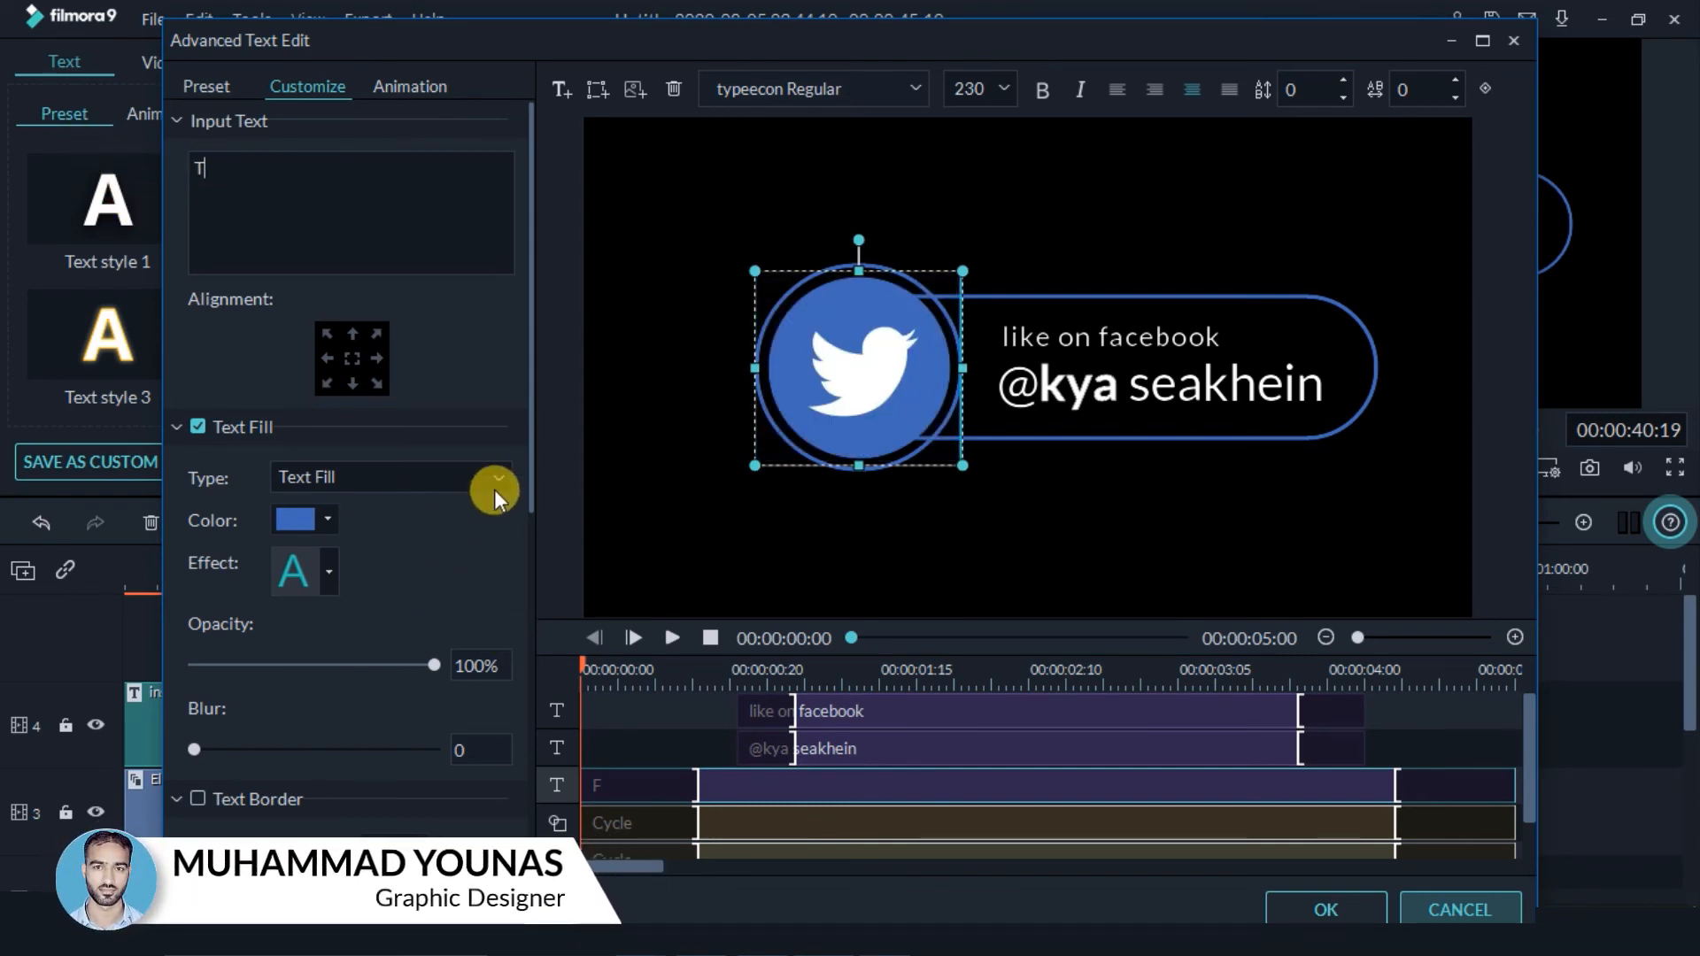
Recolour the Twitter icon's text fill, the ring border and the Round Rectangle border with the saved custom light blue #43bceb.
left_click(321, 524)
left_click(340, 655)
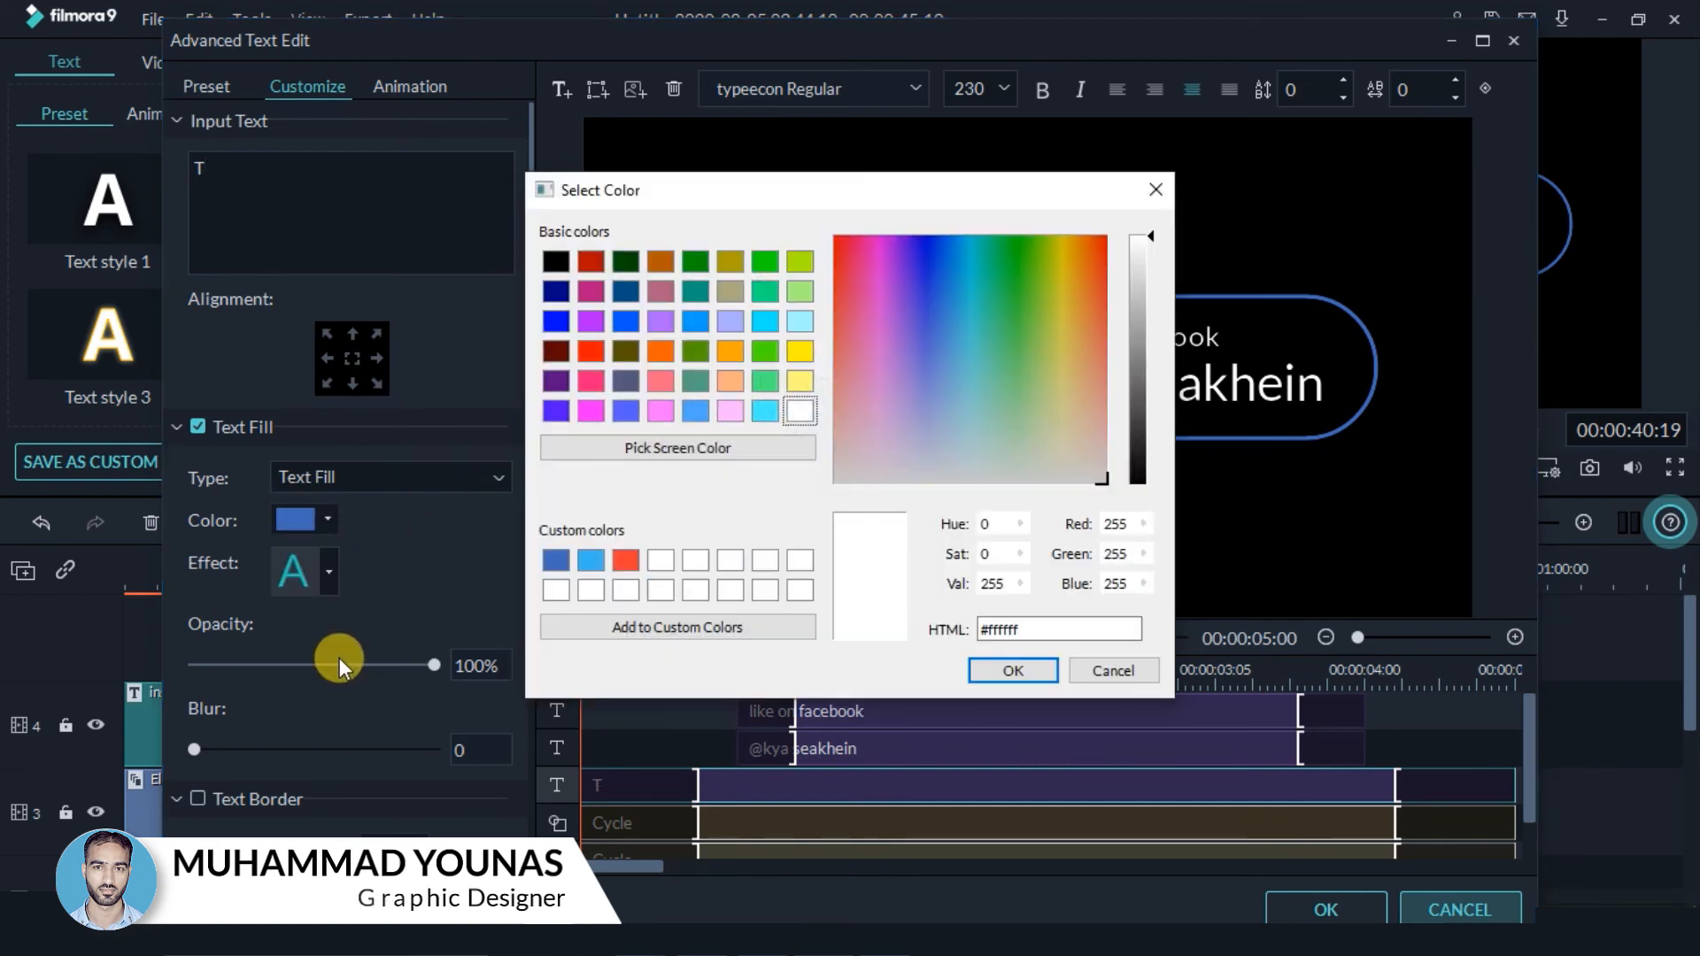
left_click(594, 561)
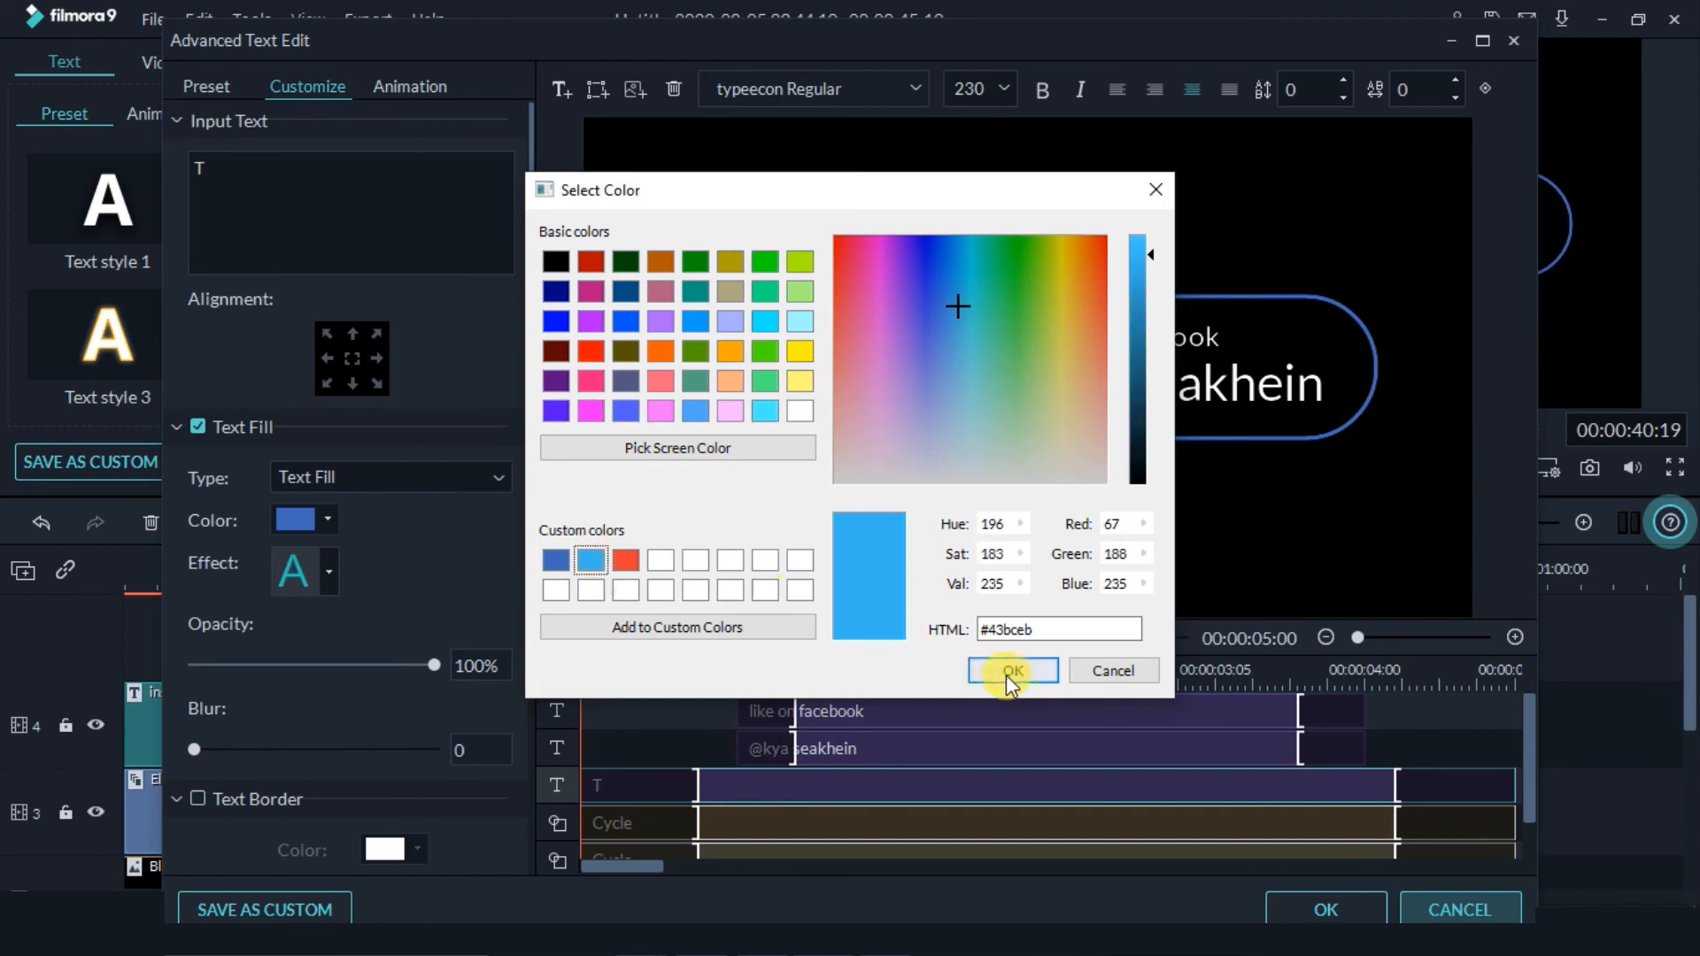
left_click(1009, 673)
left_click(423, 802)
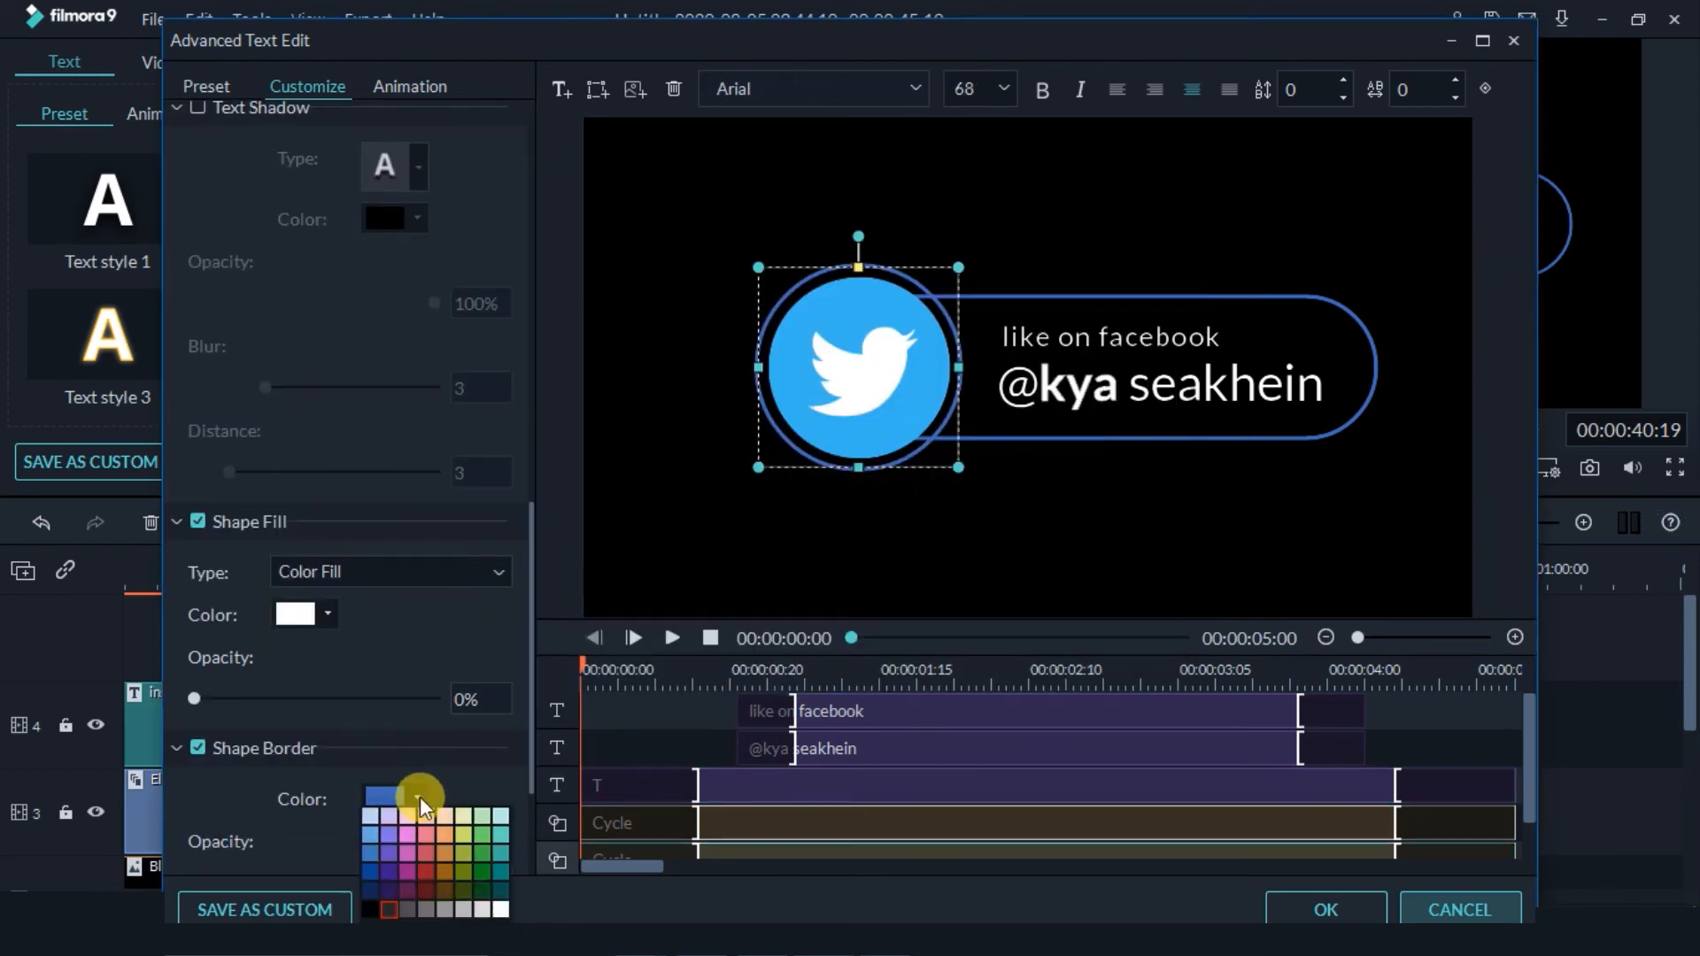
left_click(415, 902)
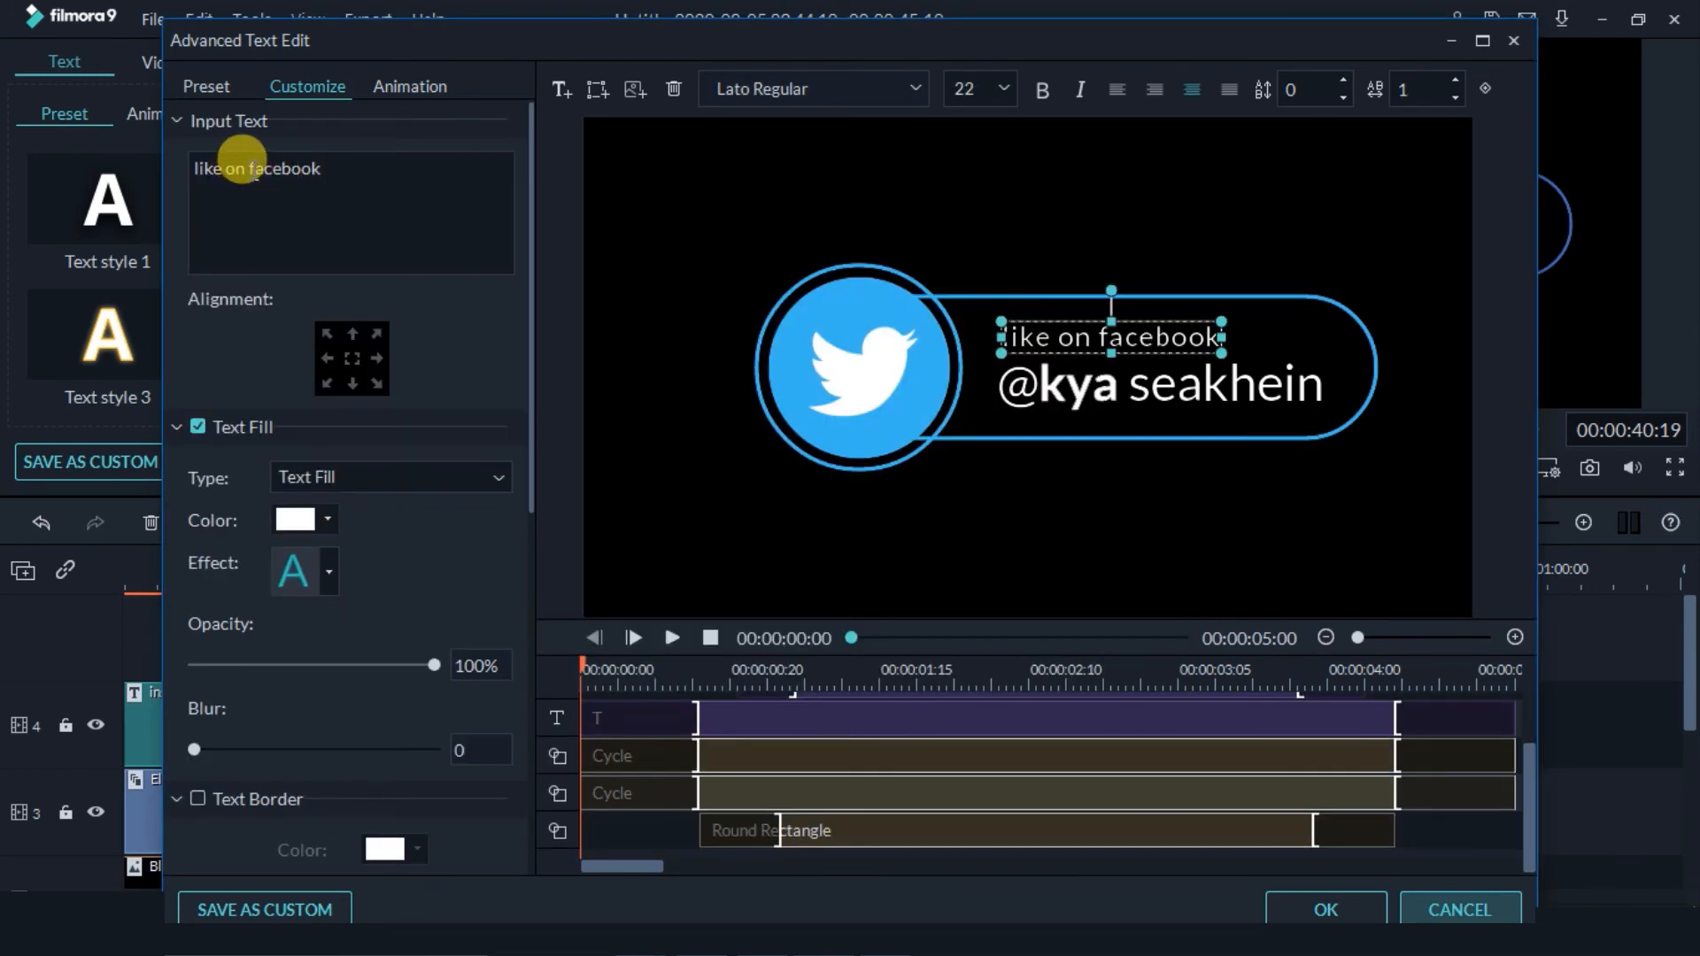
Change the caption to "follow on twitter" and save the title as the custom preset "My preset1ttf".
left_click_drag(250, 168, 379, 170)
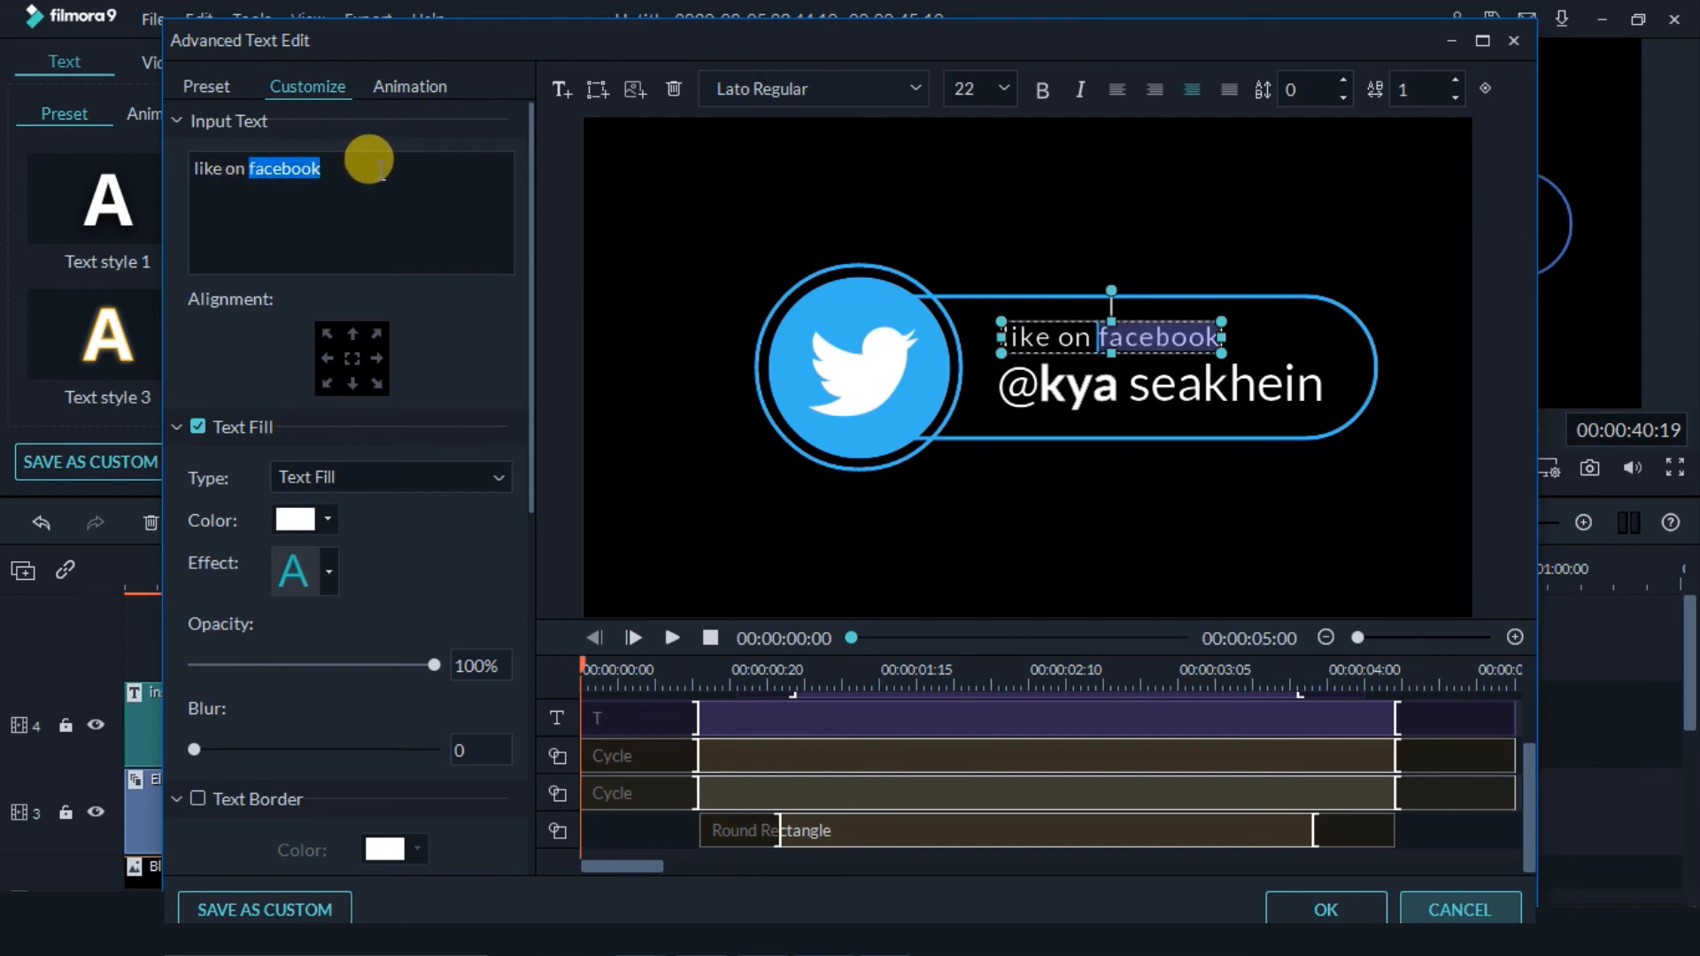
type("twitter")
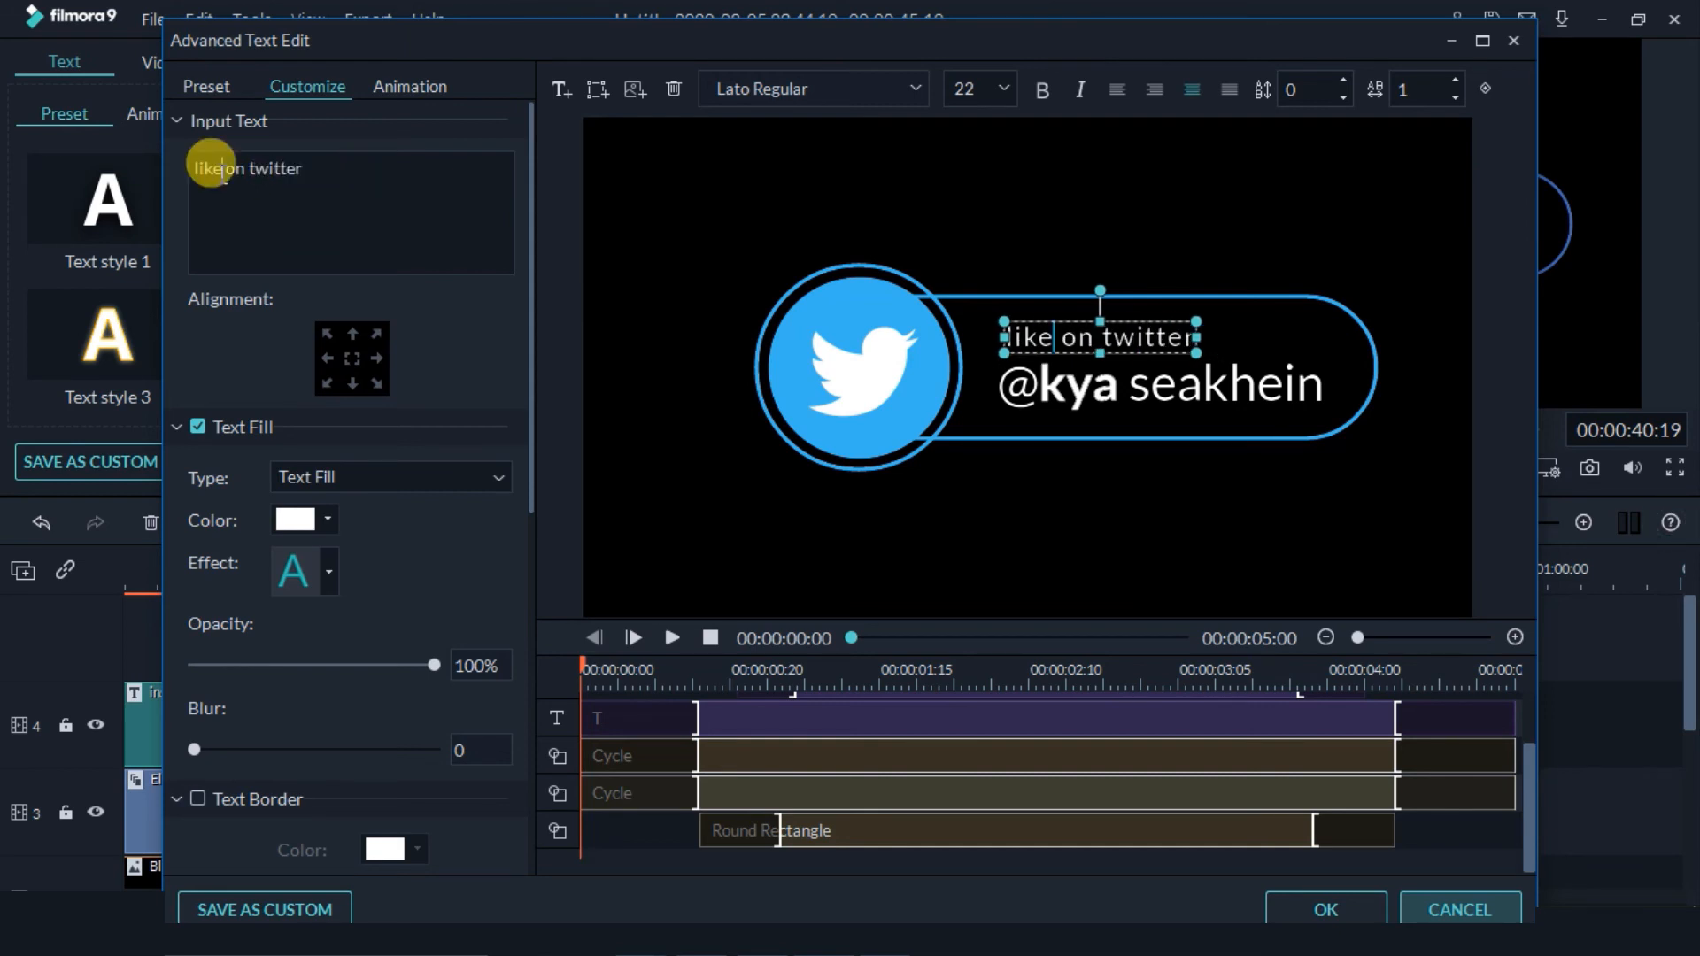
left_click_drag(222, 168, 173, 162)
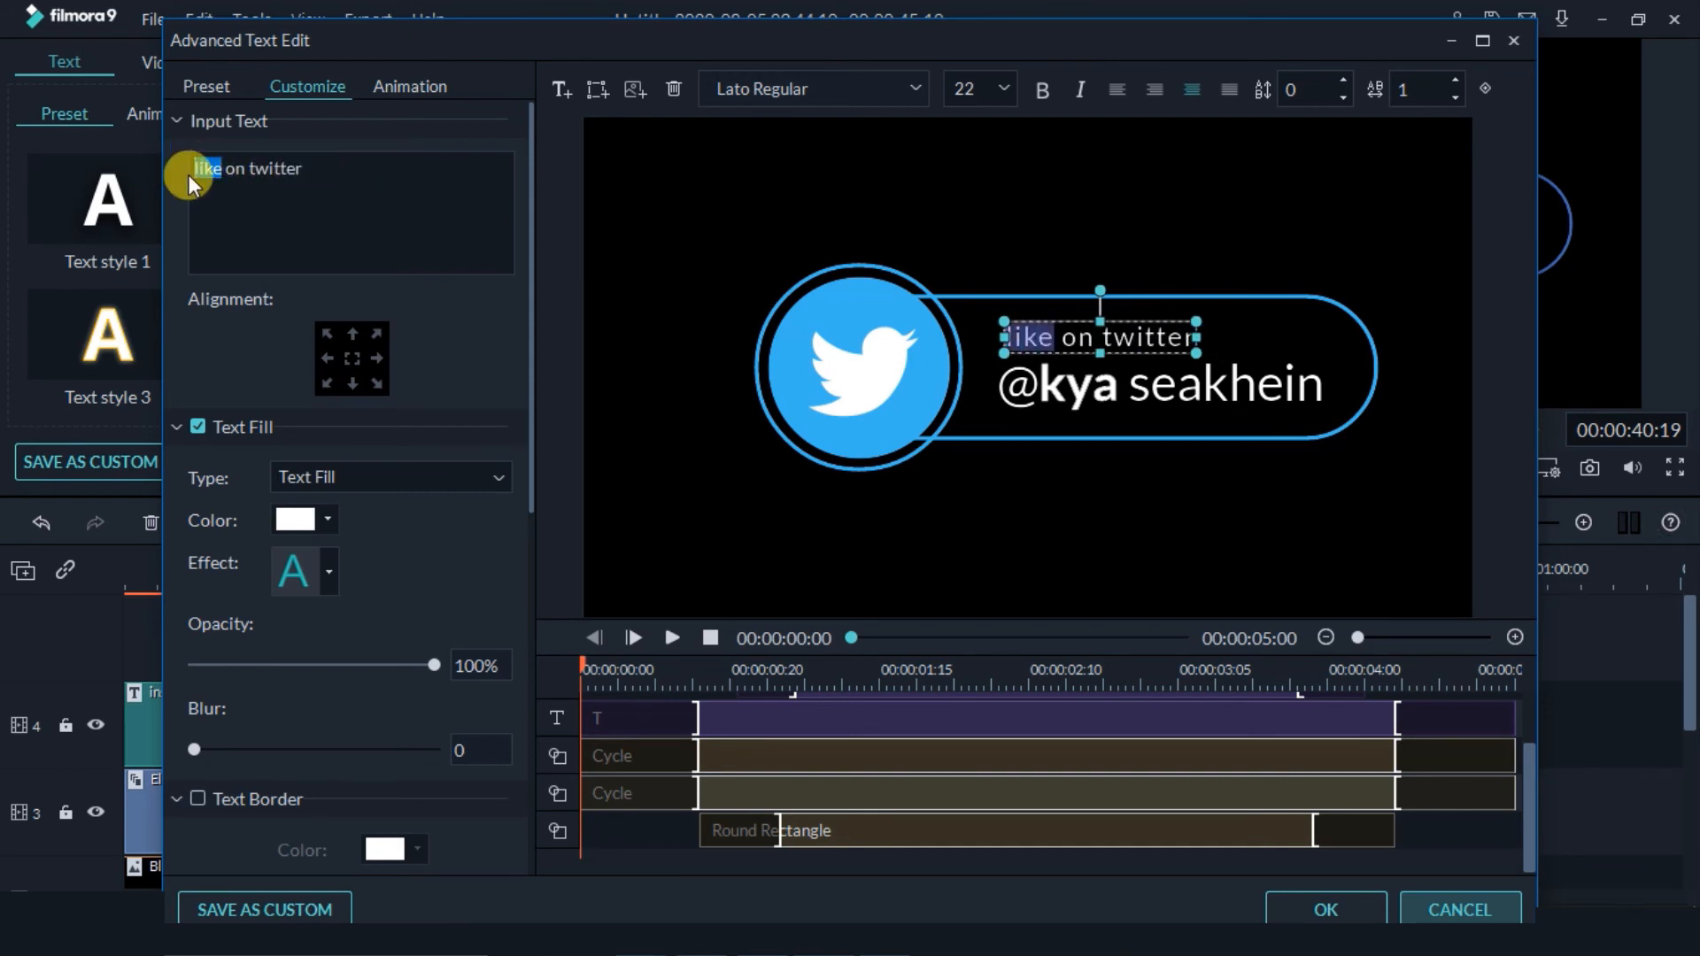
type("follow")
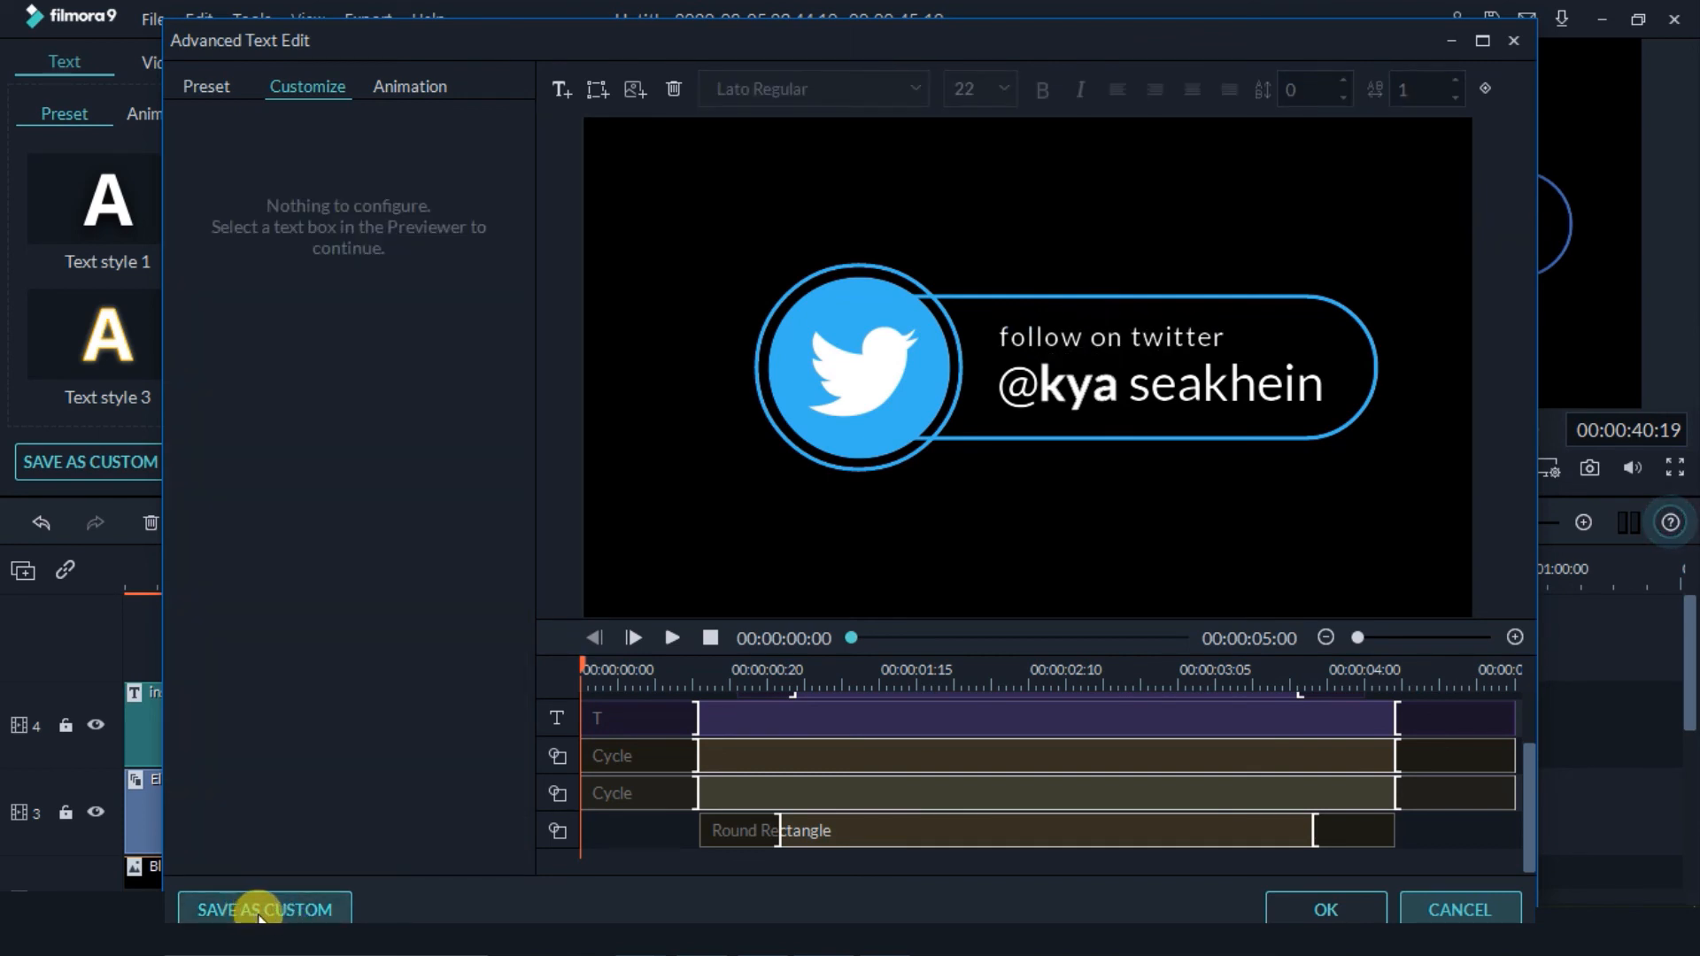
left_click(260, 912)
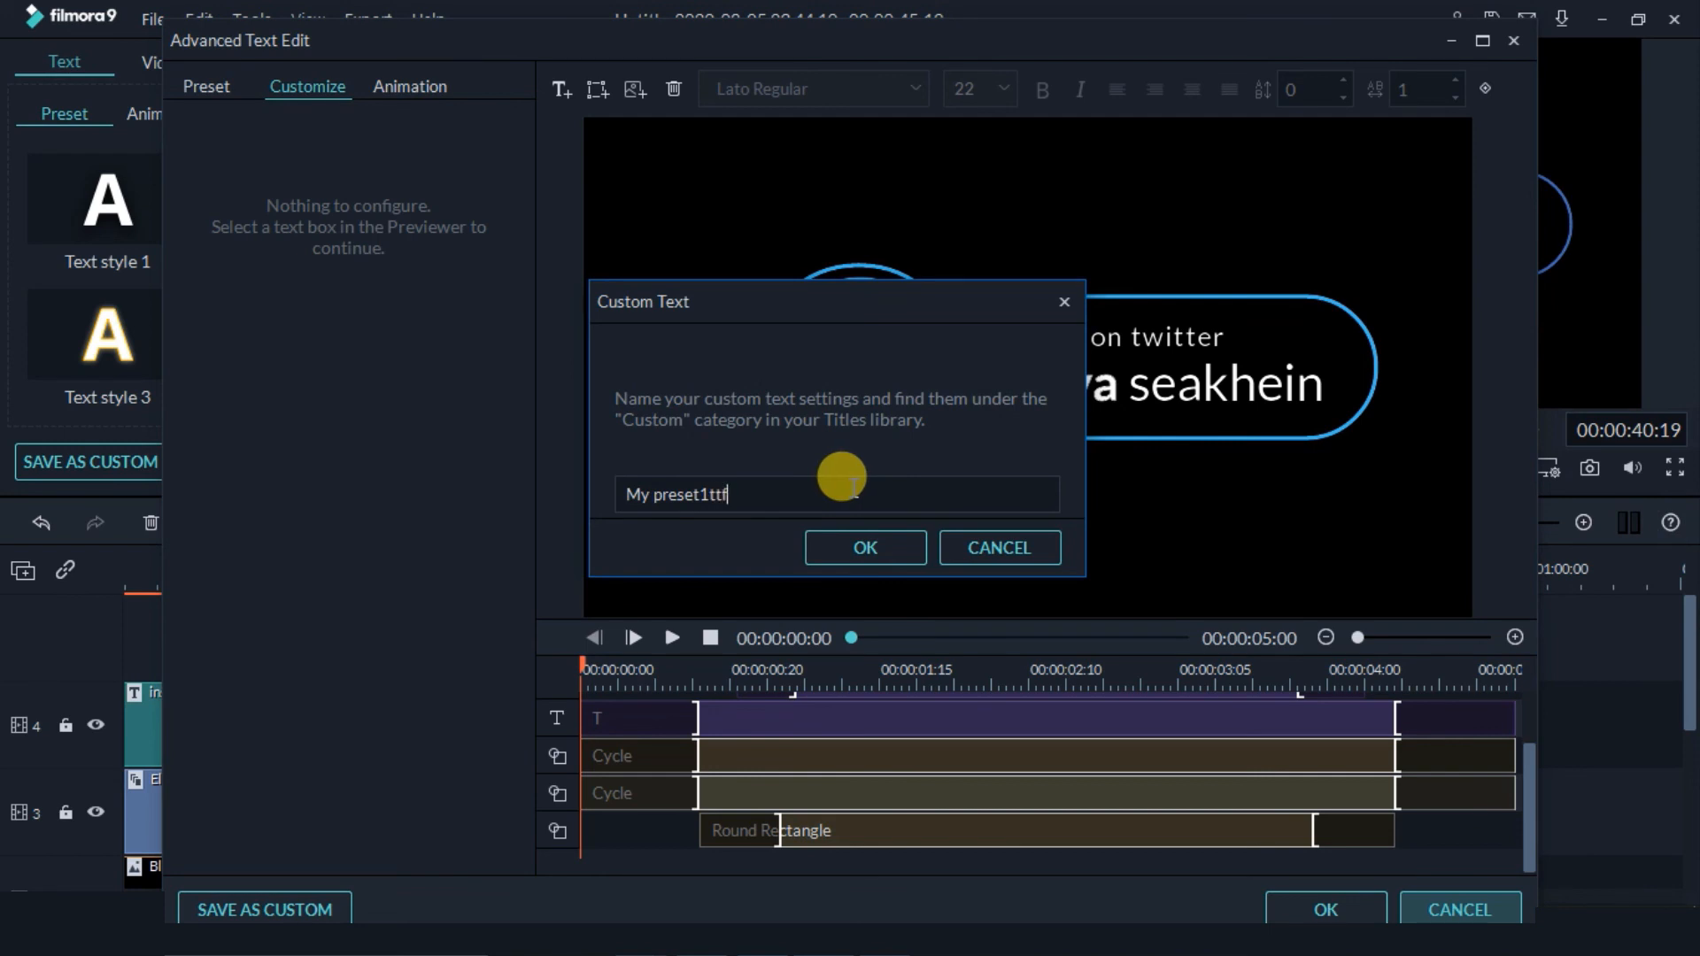
left_click(837, 541)
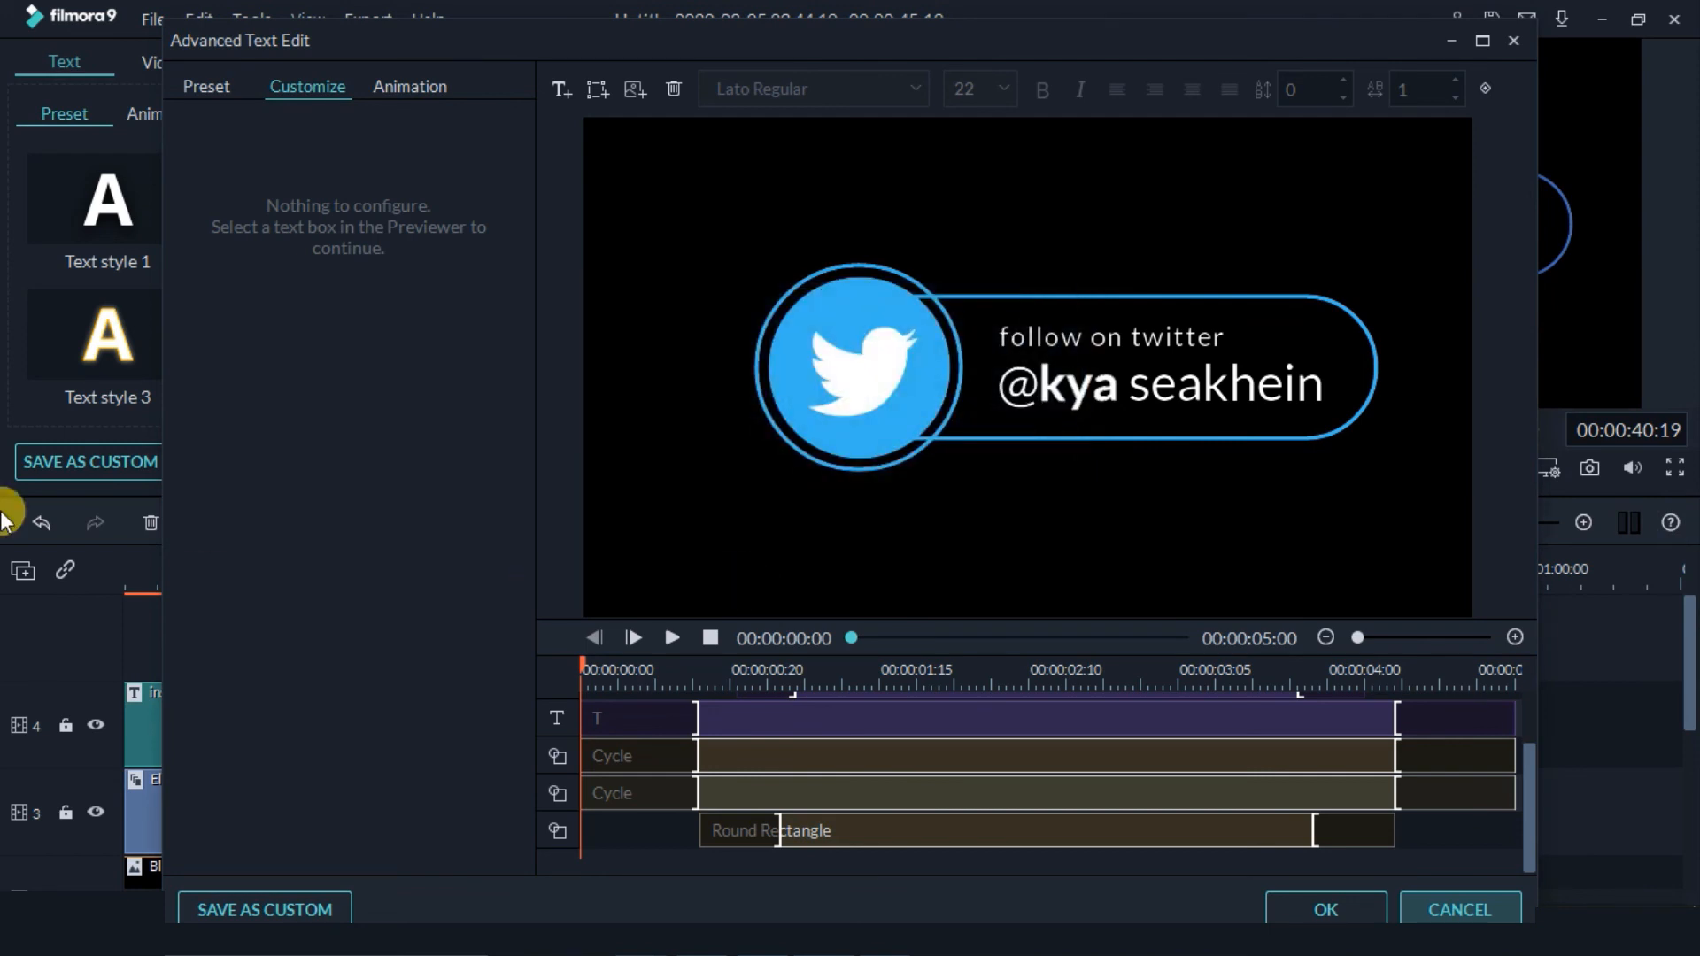
Apply the Twitter title edits, then copy the title with its two motion elements and paste the set at 00:00:47:04.
left_click(1326, 910)
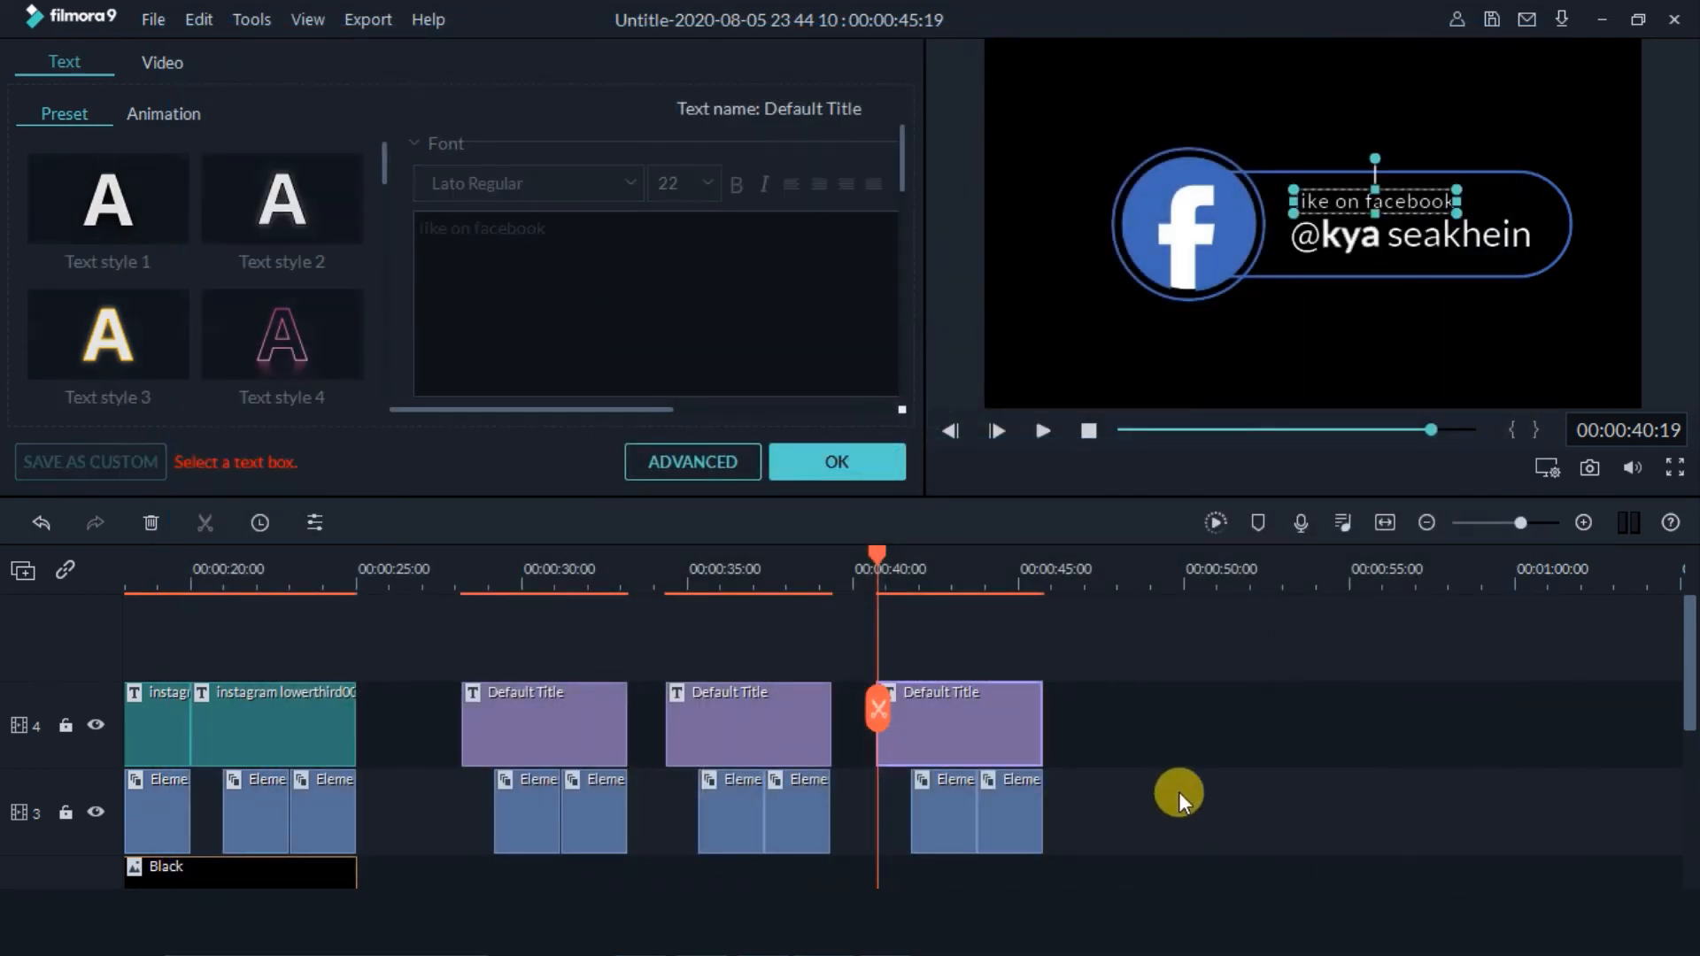
left_click_drag(1086, 664, 935, 779)
right_click(970, 739)
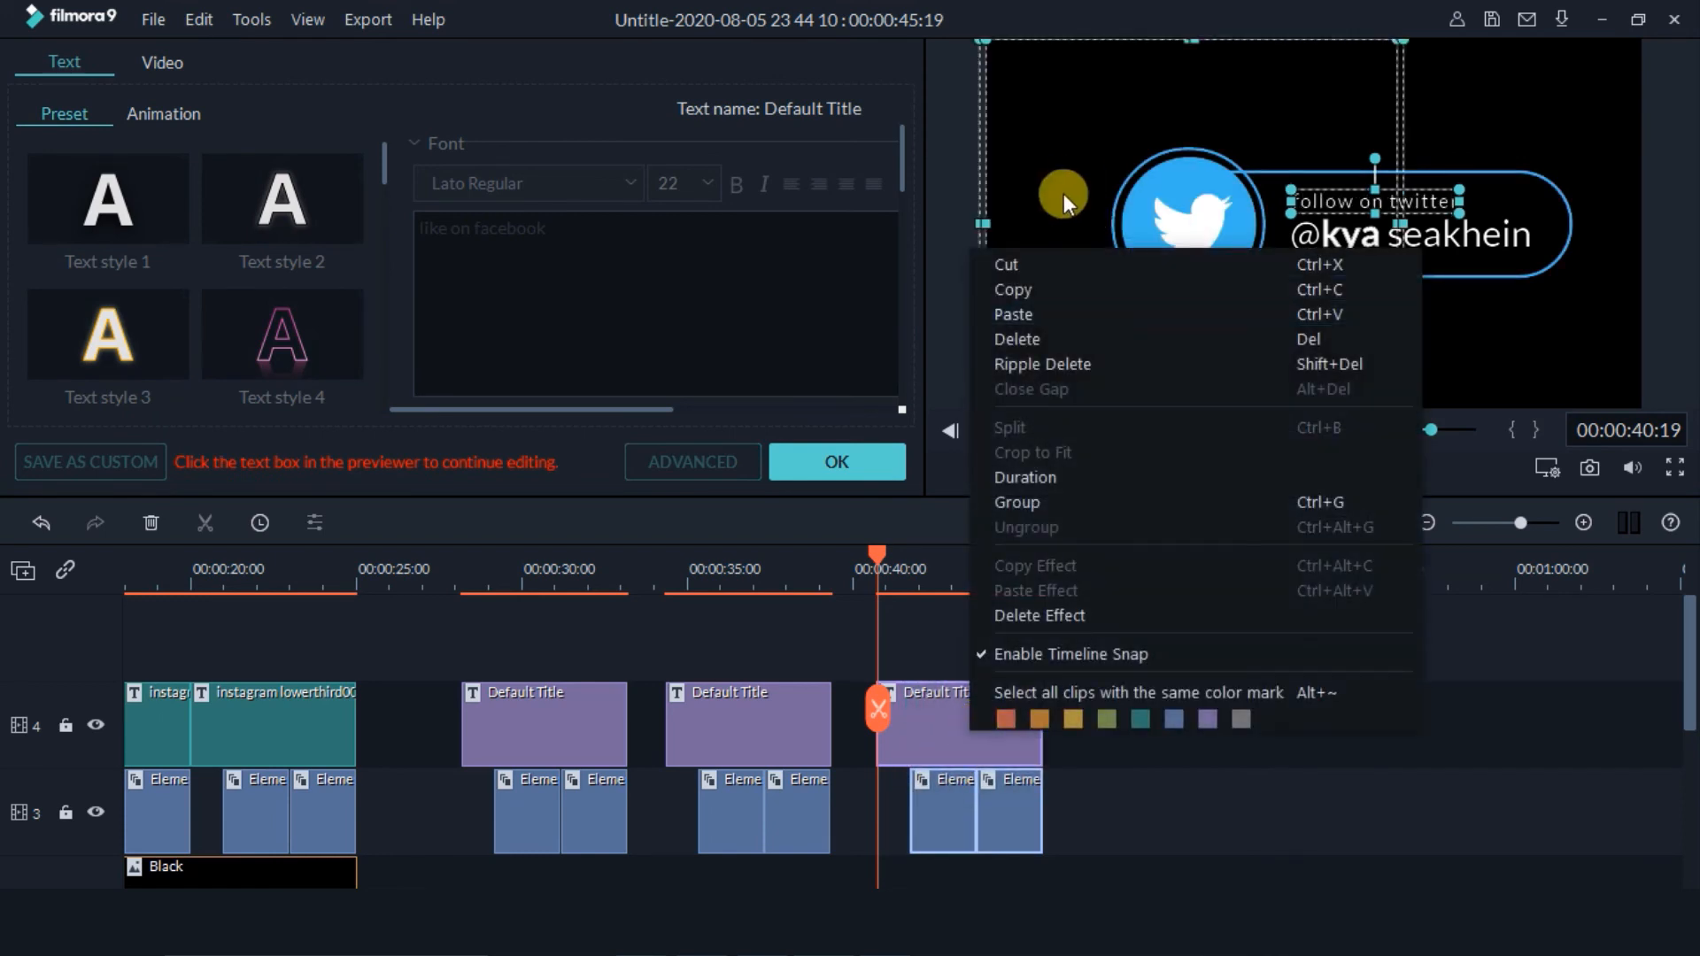
left_click(1028, 288)
left_click(1089, 554)
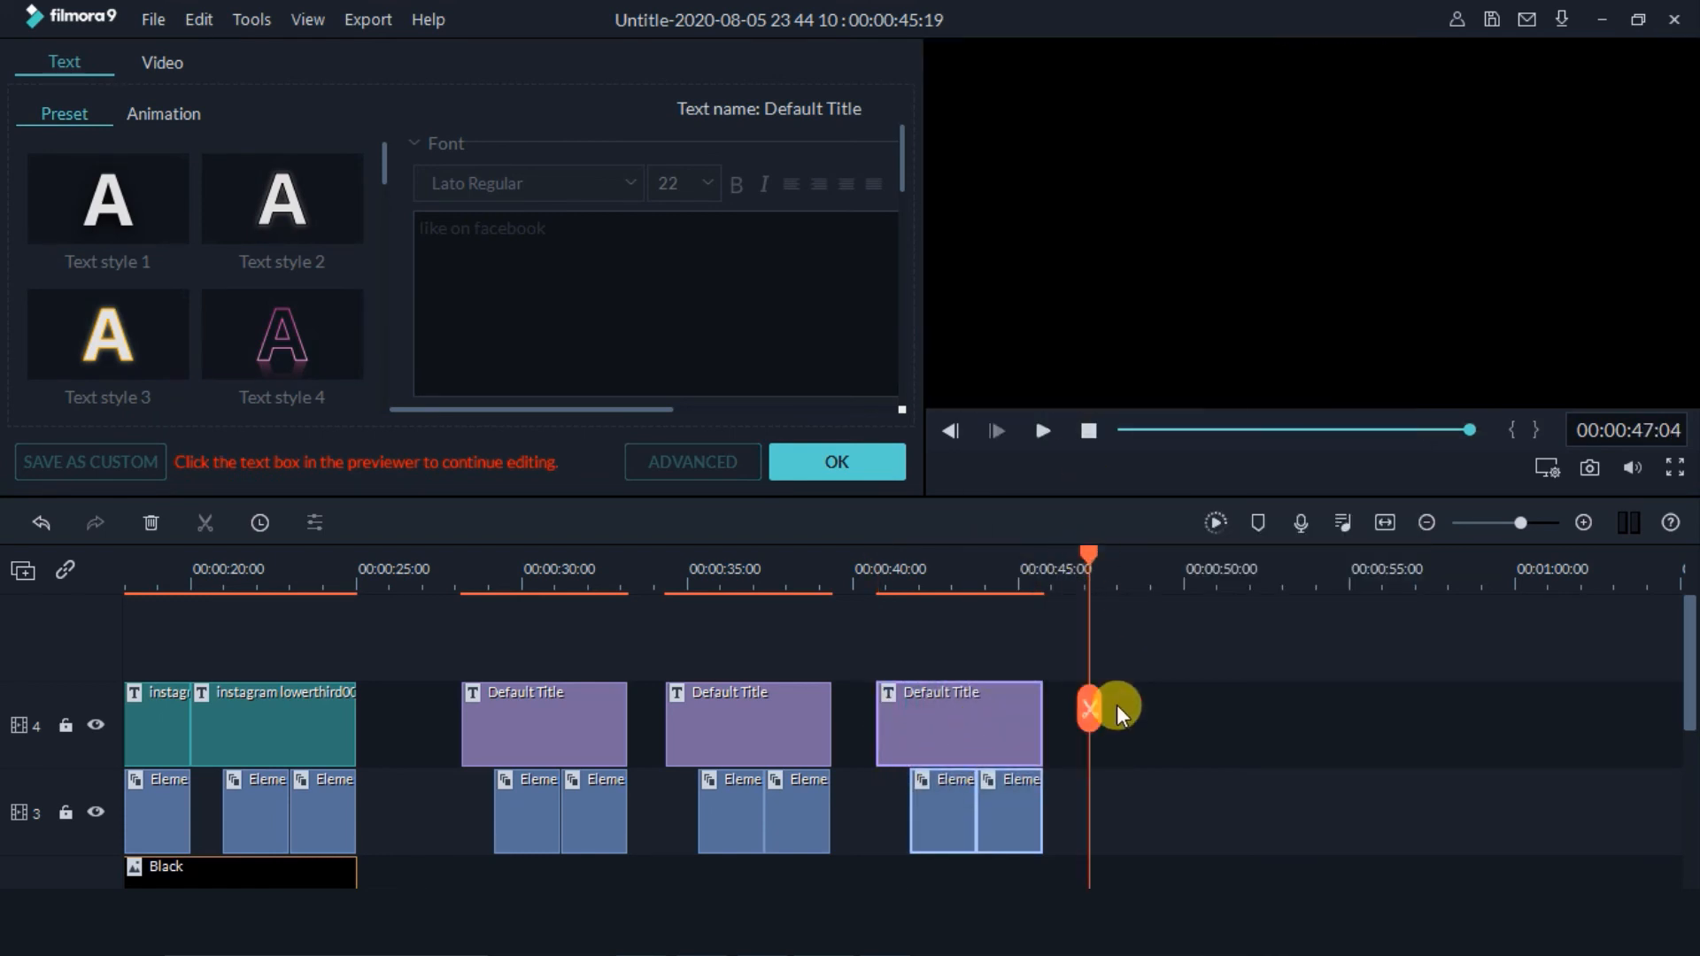
right_click(1137, 723)
left_click(1178, 310)
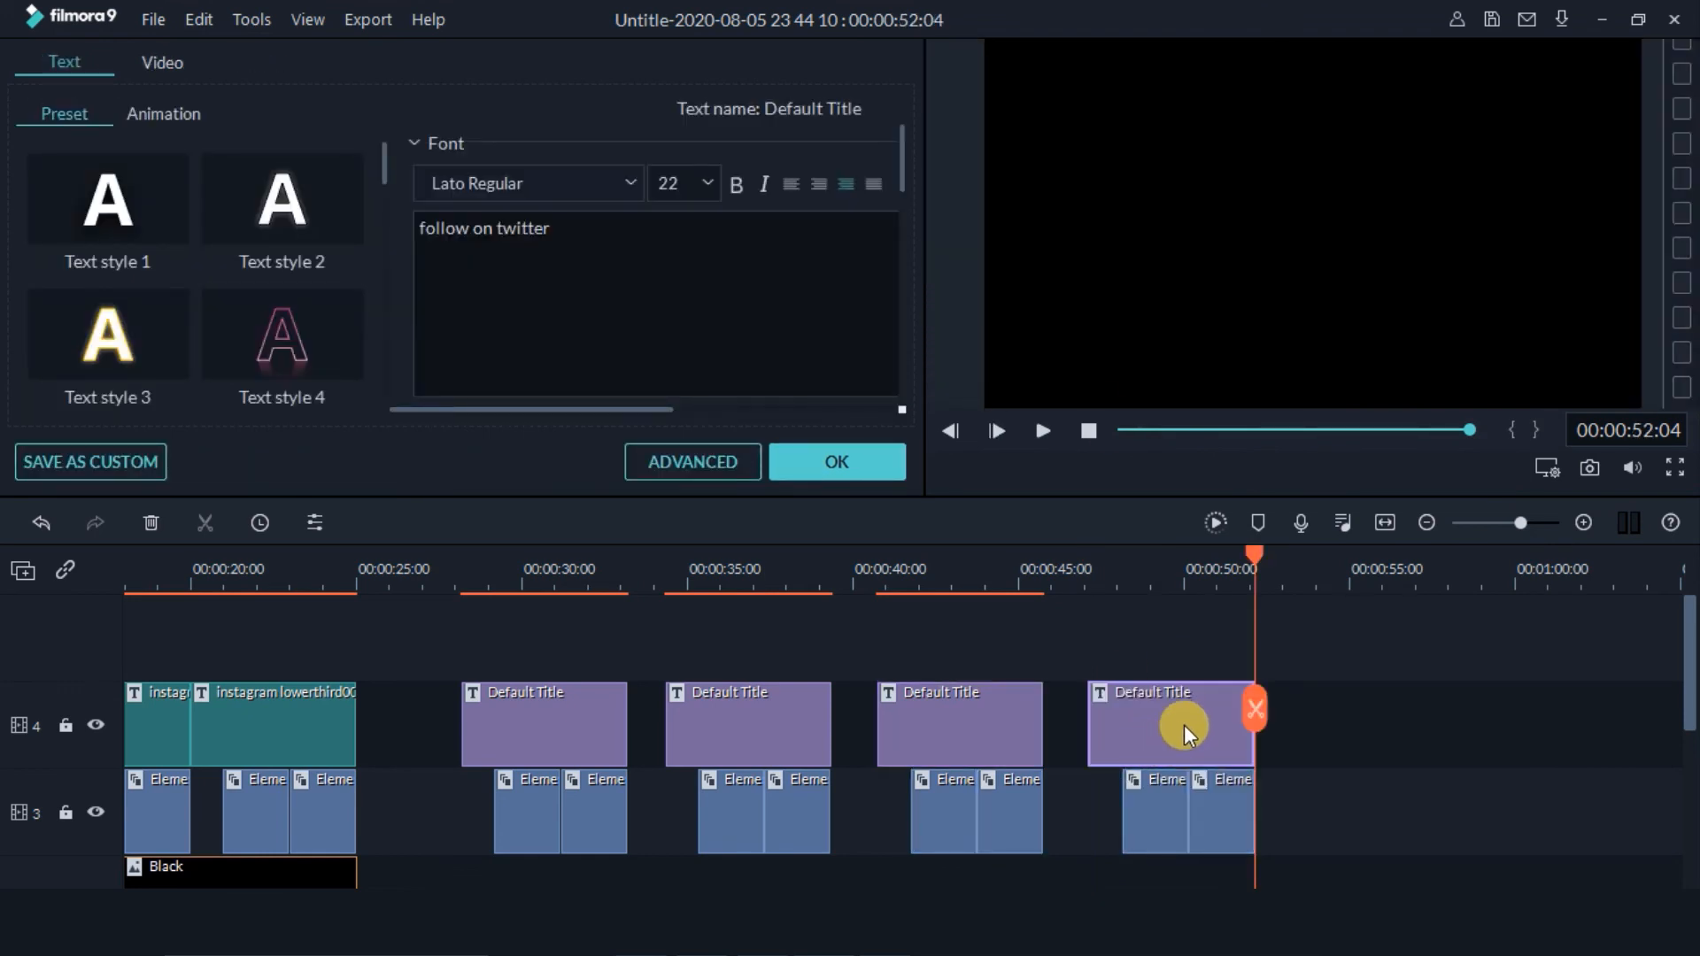
Open the newly pasted title for advanced editing and replace the icon's character with "Y" for the YouTube logo.
left_click(689, 467)
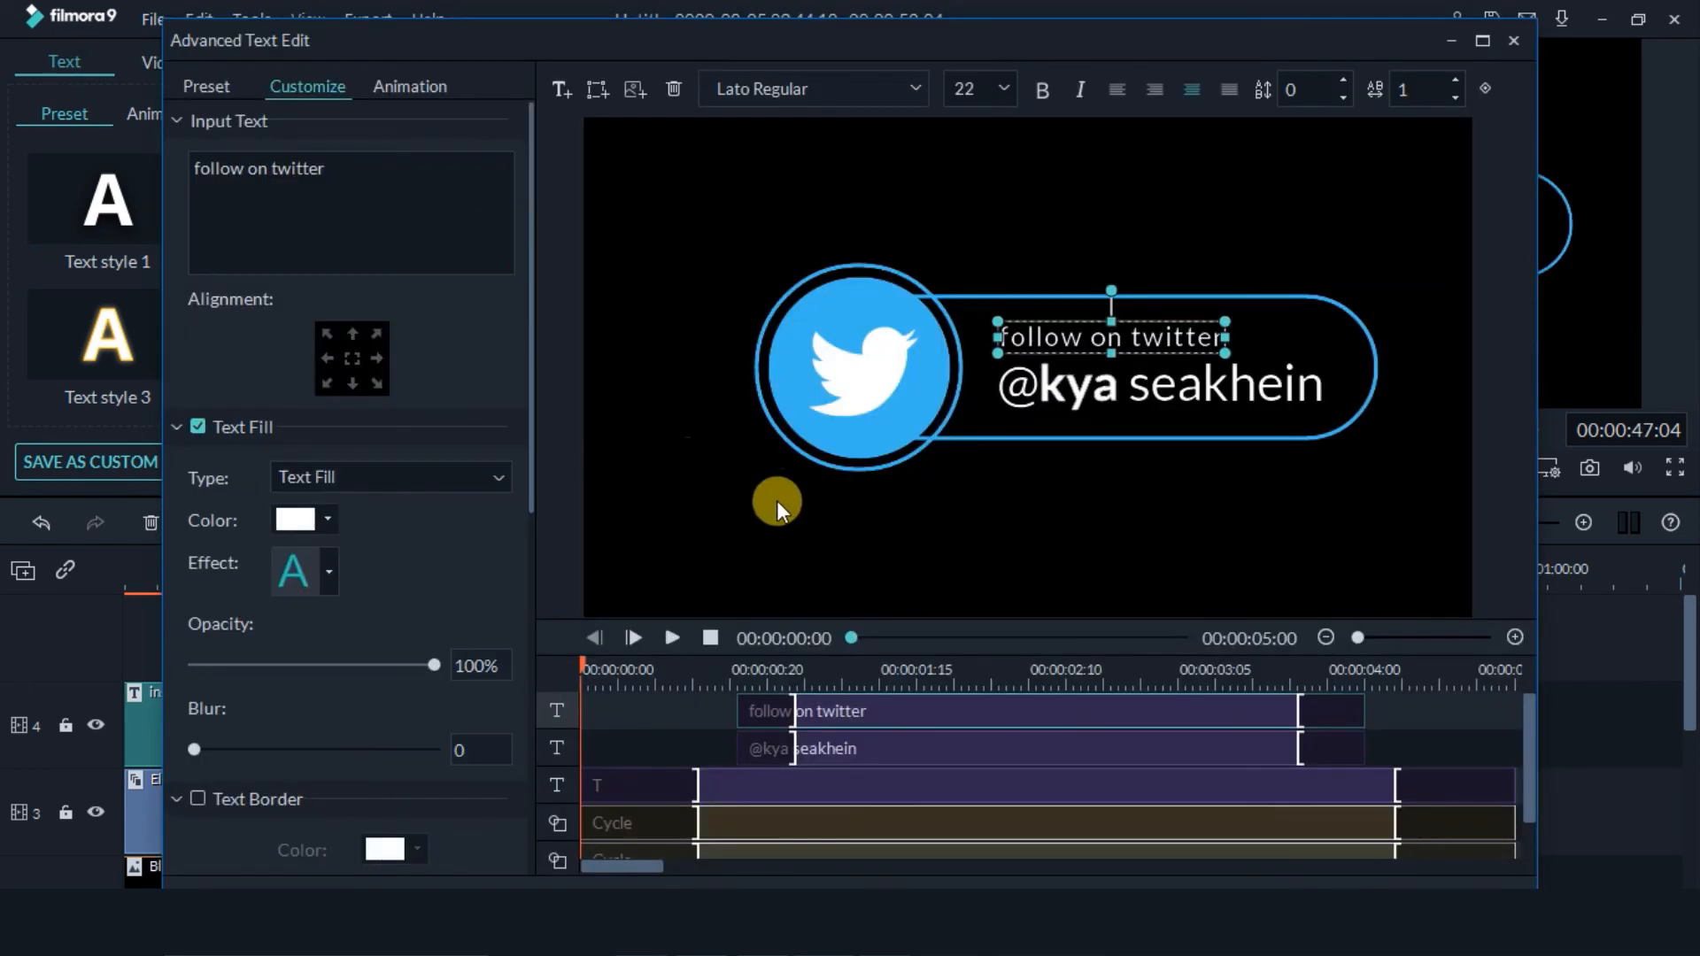
left_click(917, 408)
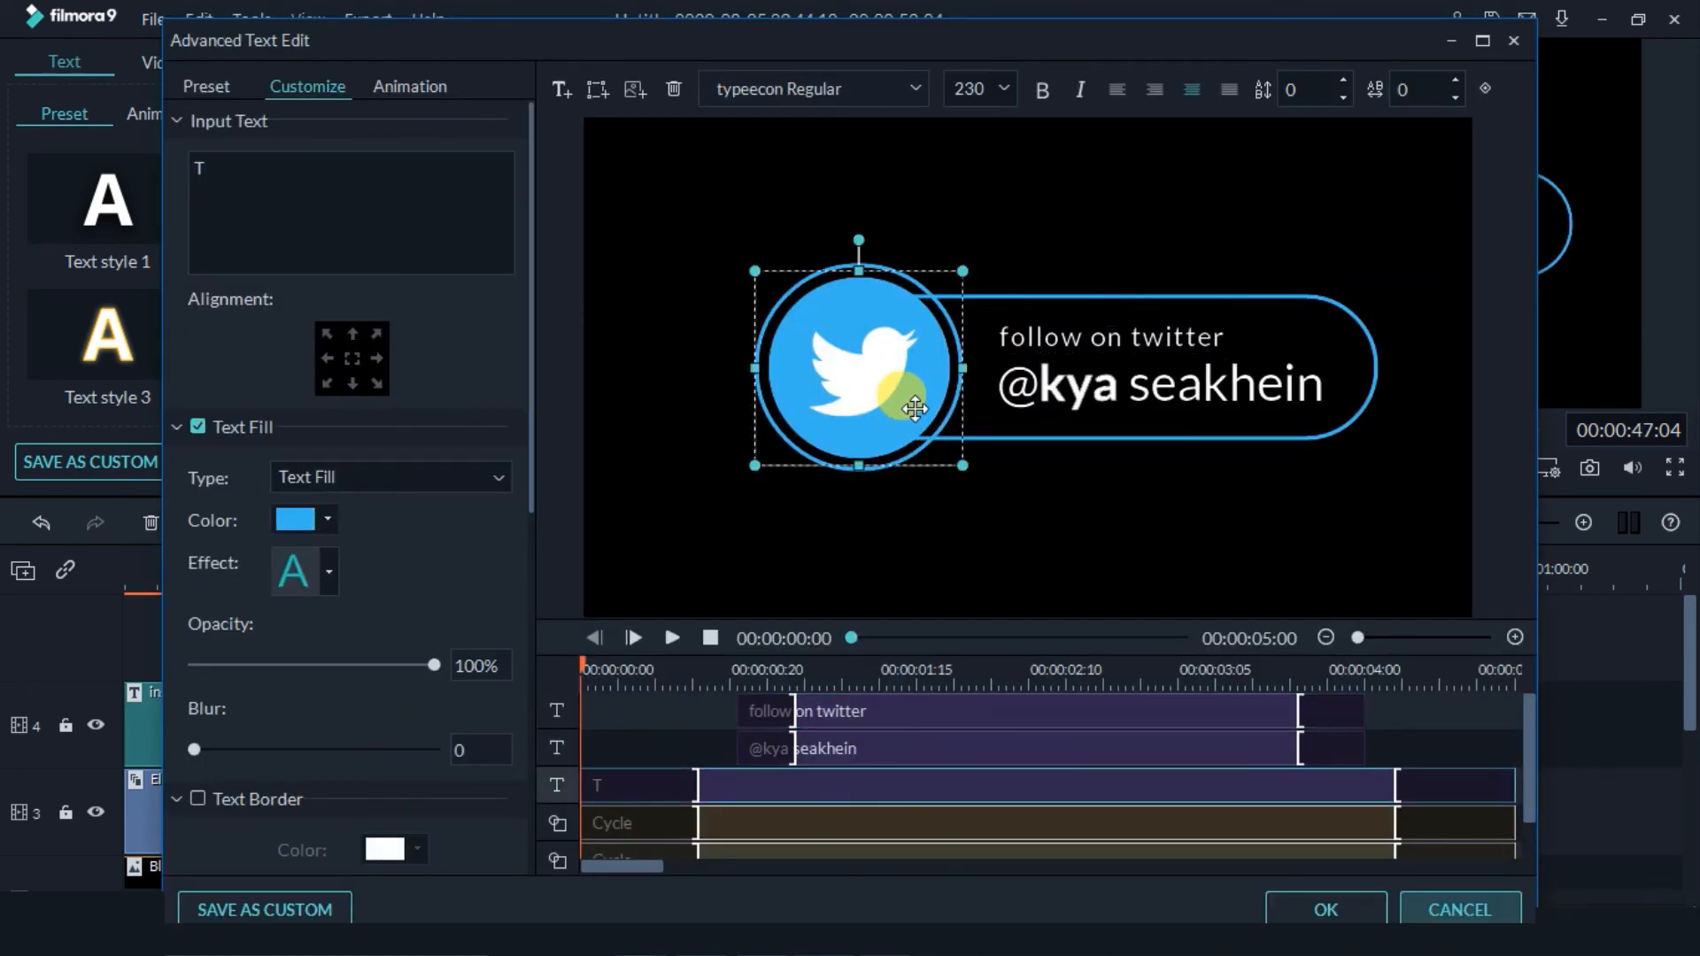
left_click_drag(417, 241, 89, 186)
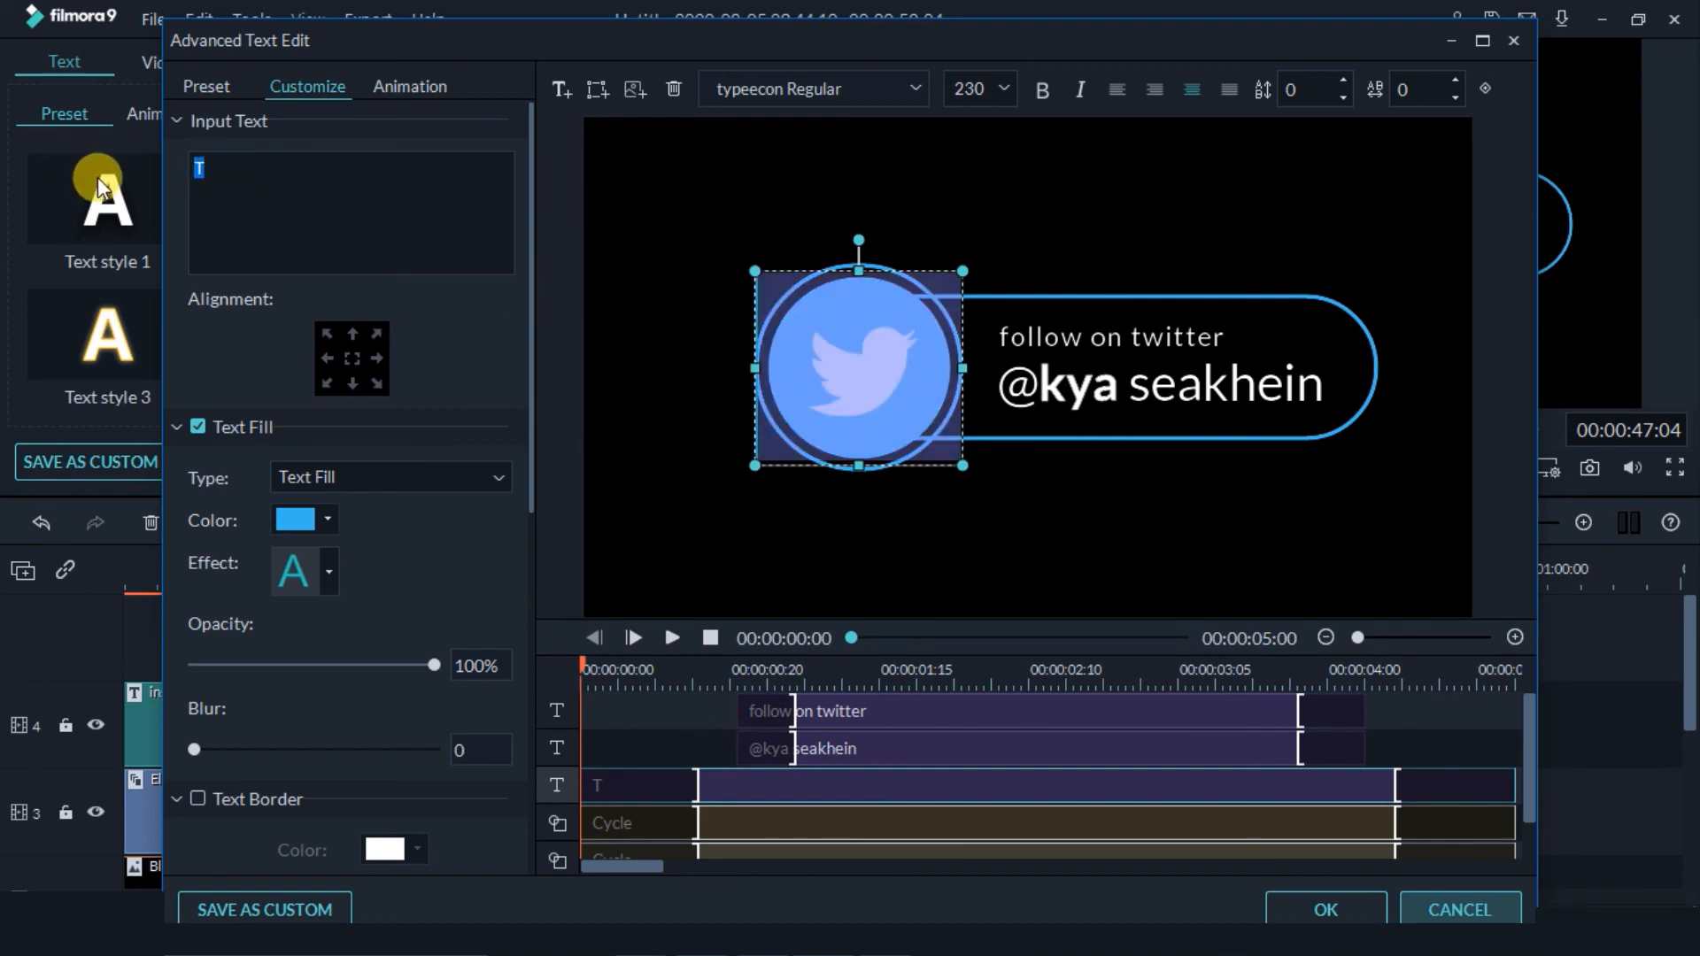
type("Y")
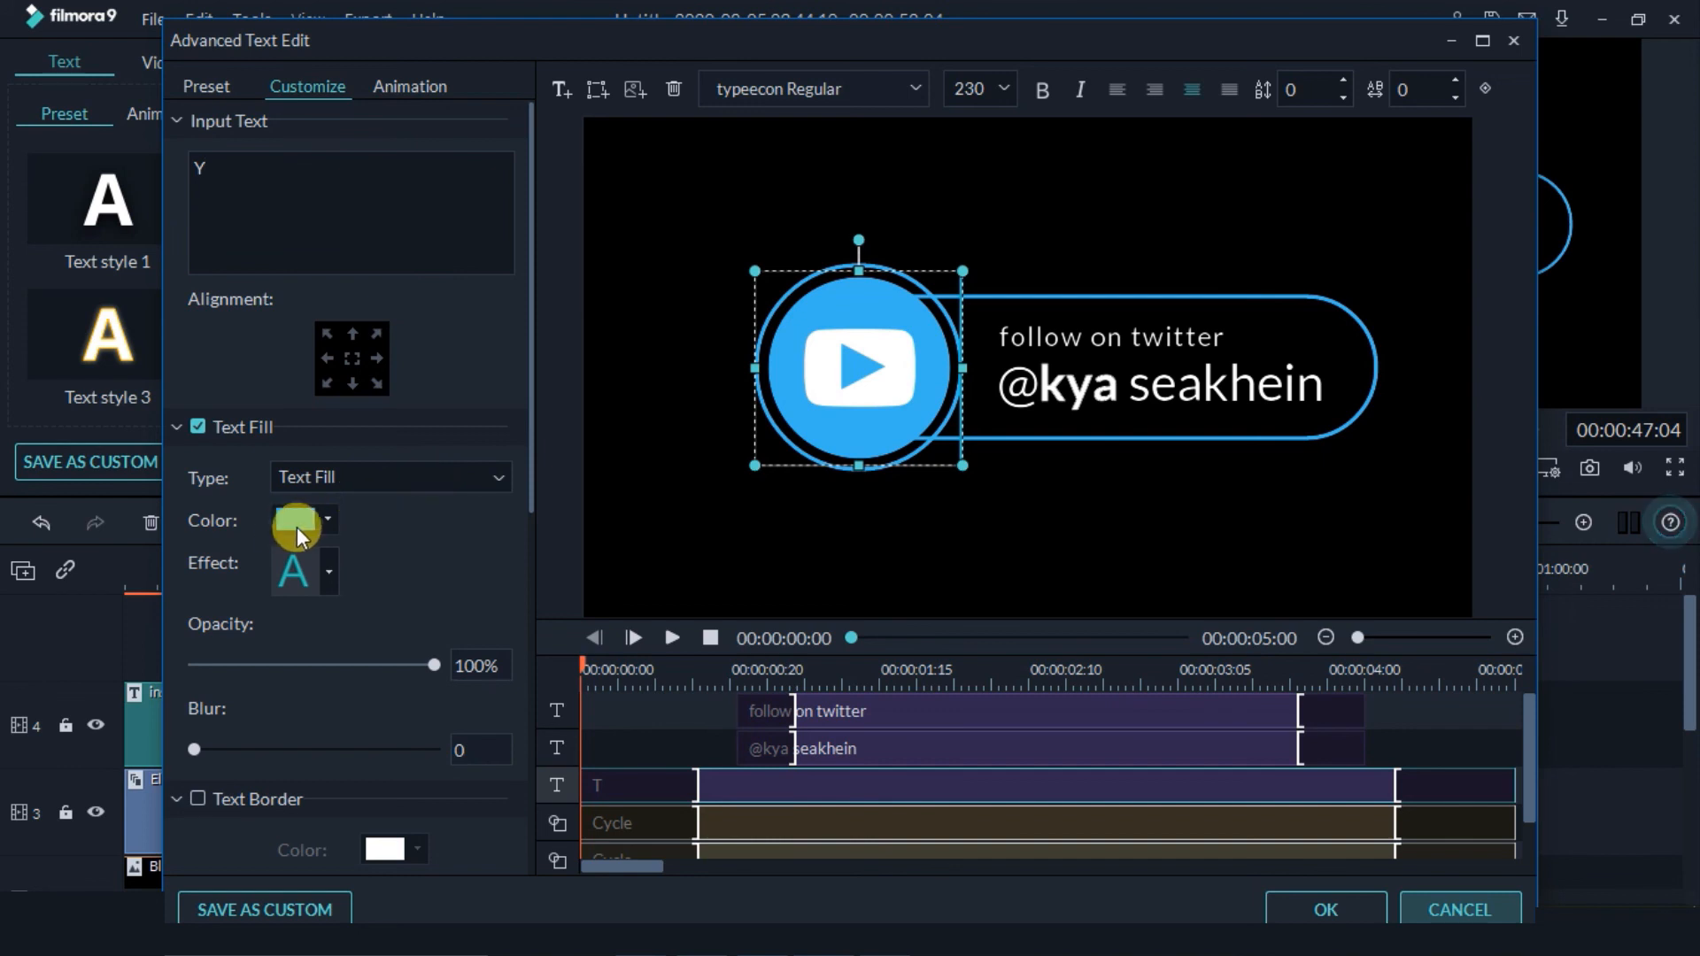
Recolour the YouTube icon's text fill with the saved custom red #e42b33.
left_click(327, 521)
left_click(316, 655)
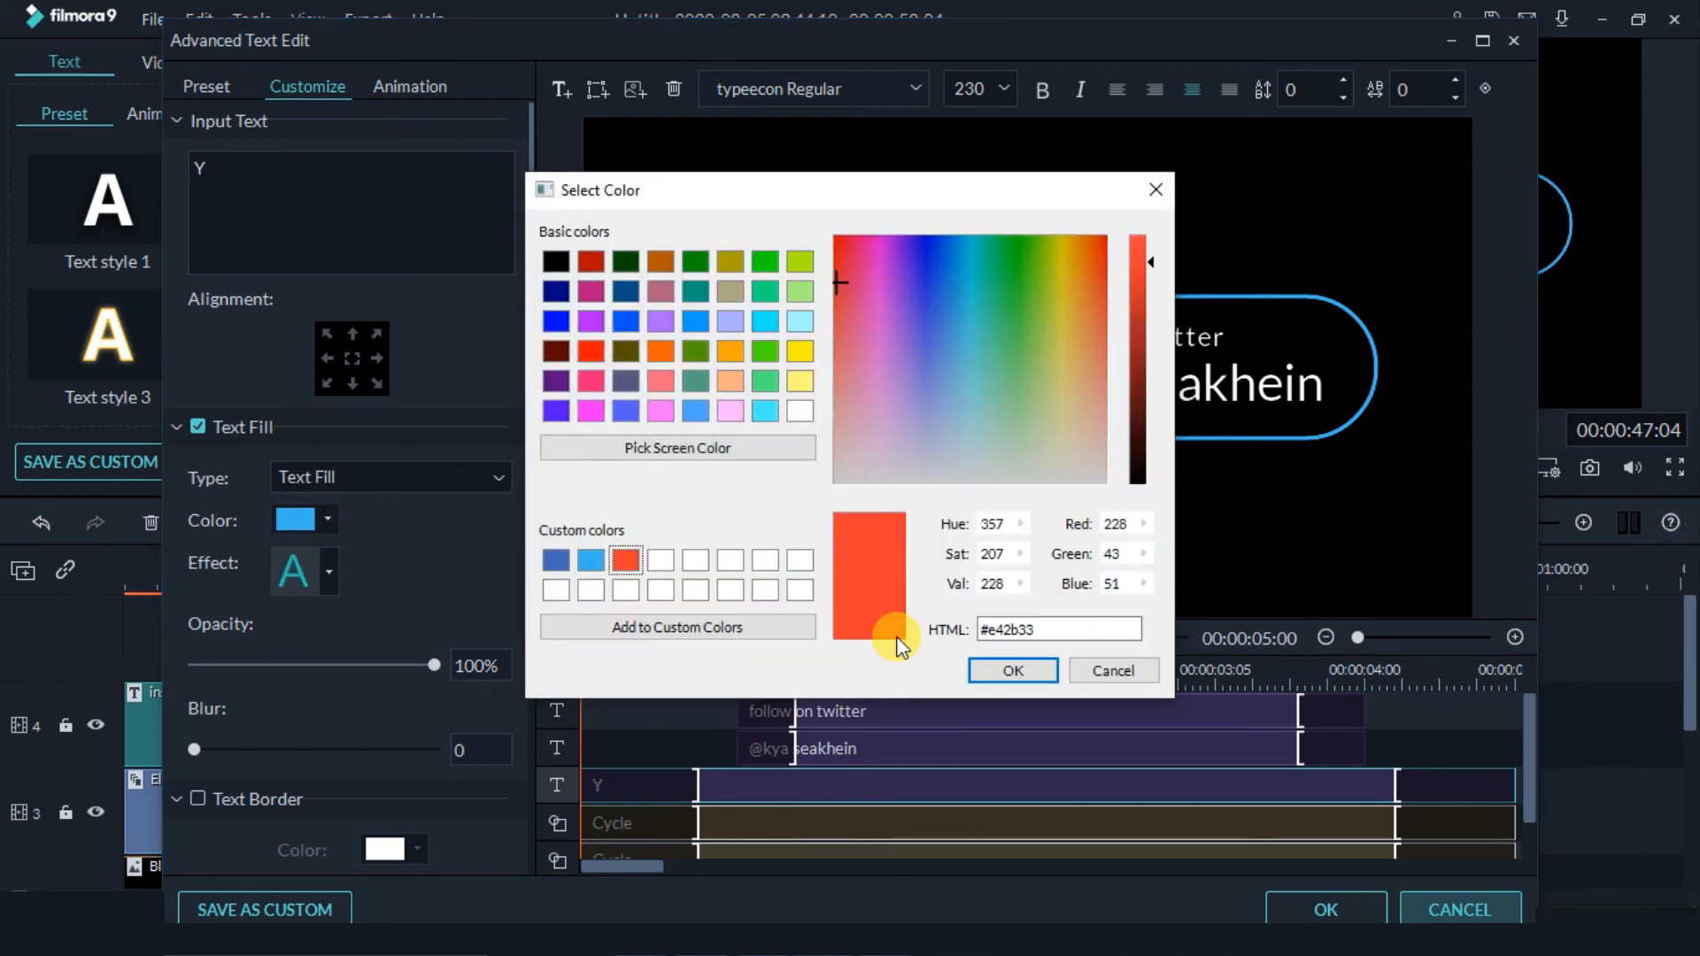
left_click(997, 669)
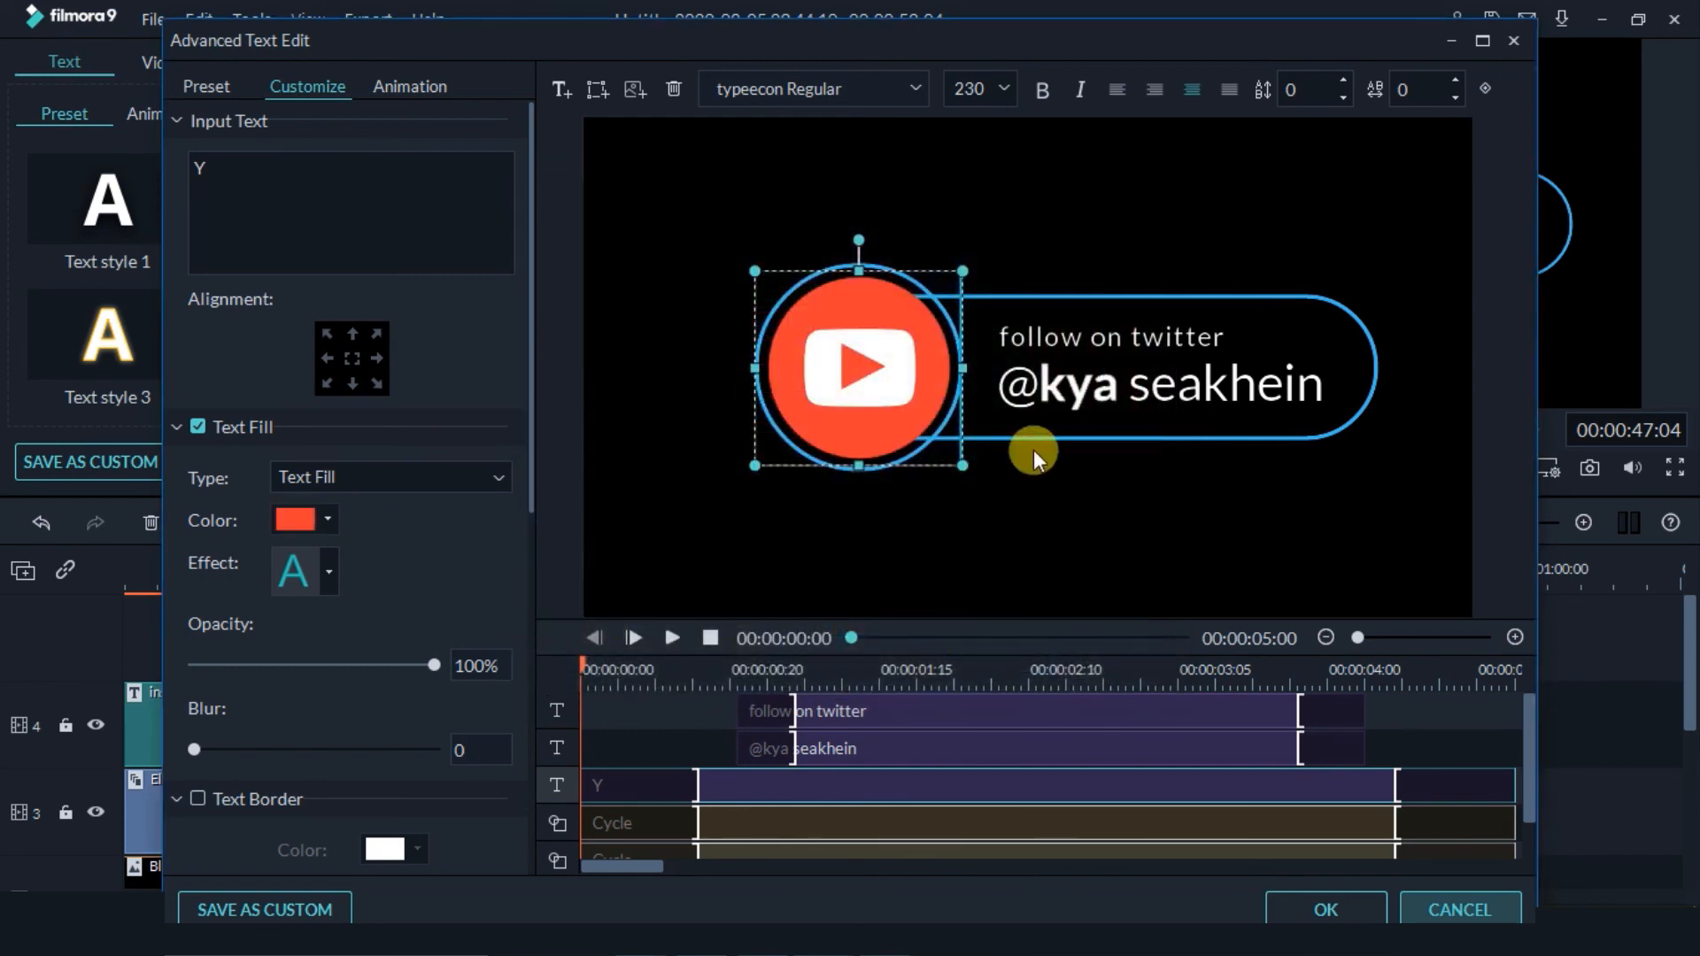
Recolour the border of the outer ring and the border of the Round Rectangle with the same saved custom red.
left_click(1002, 448)
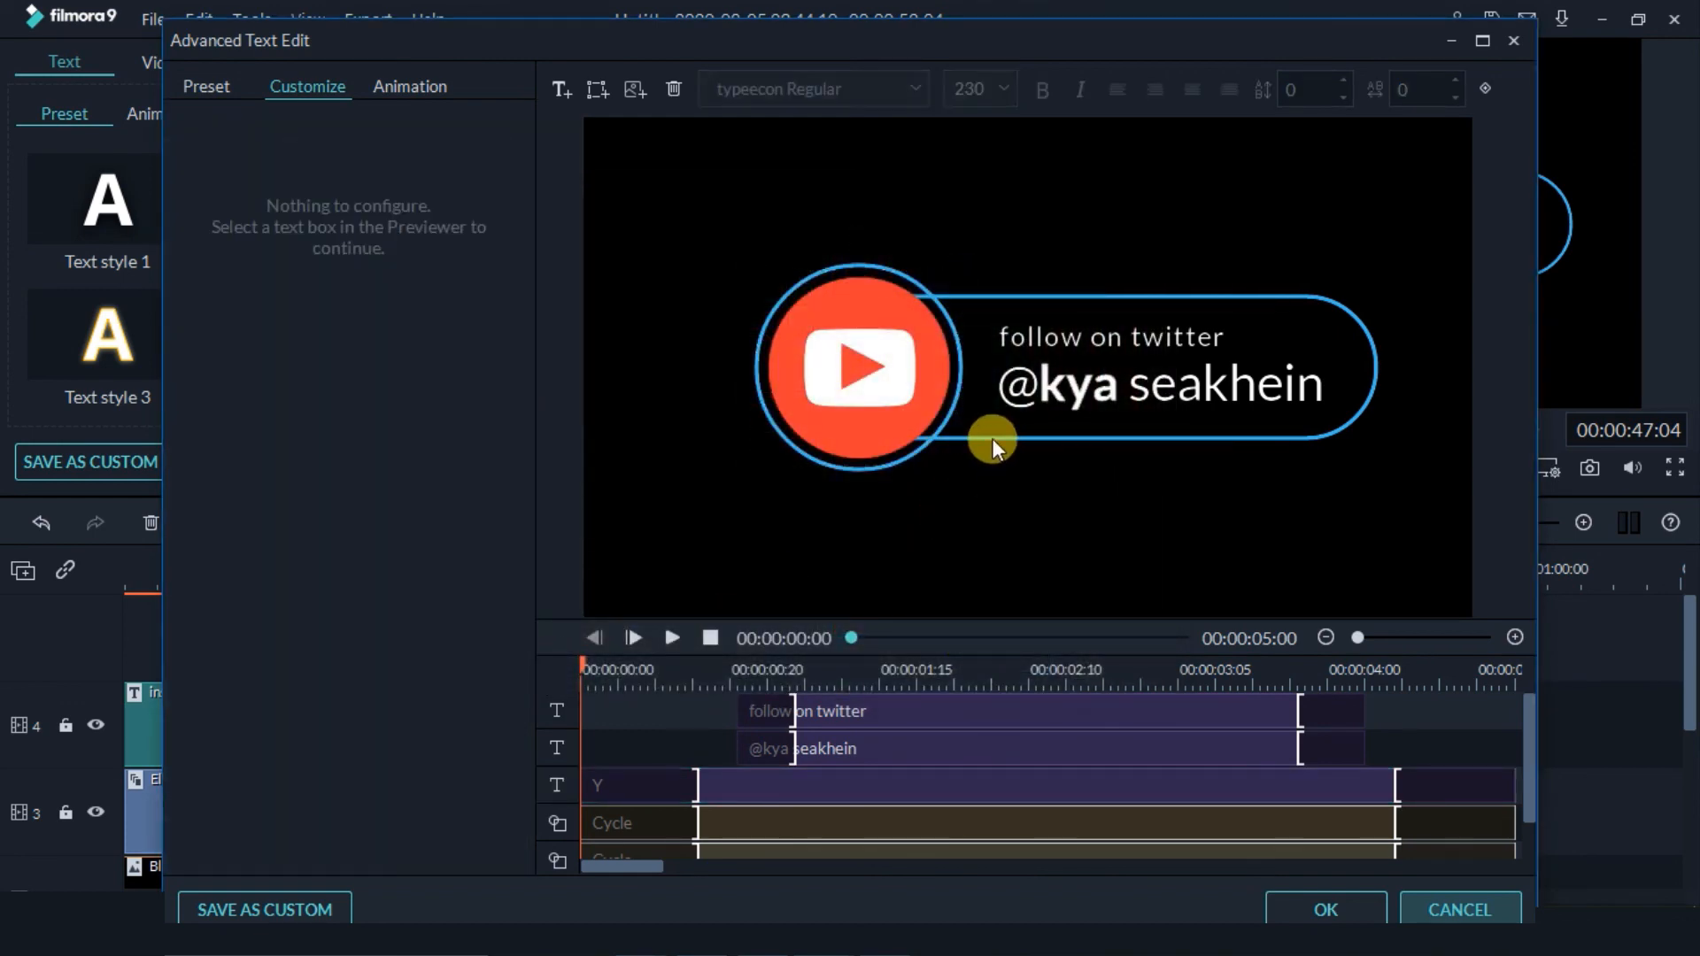
left_click(640, 825)
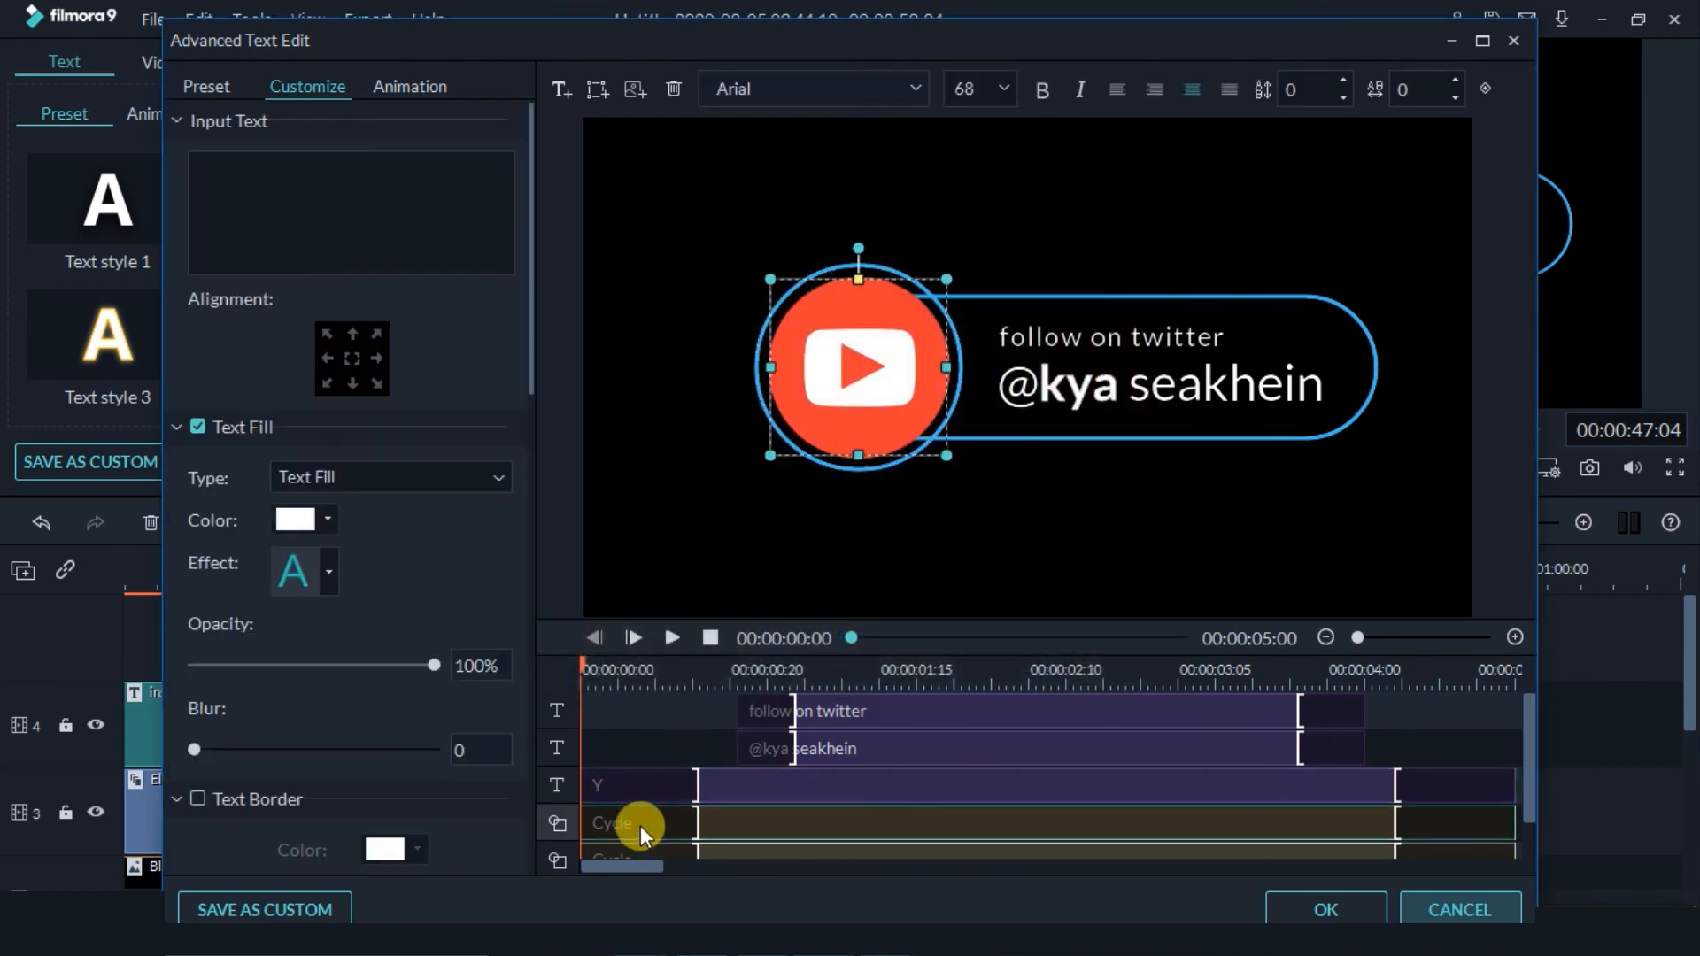
scroll(640, 825, "down", 2)
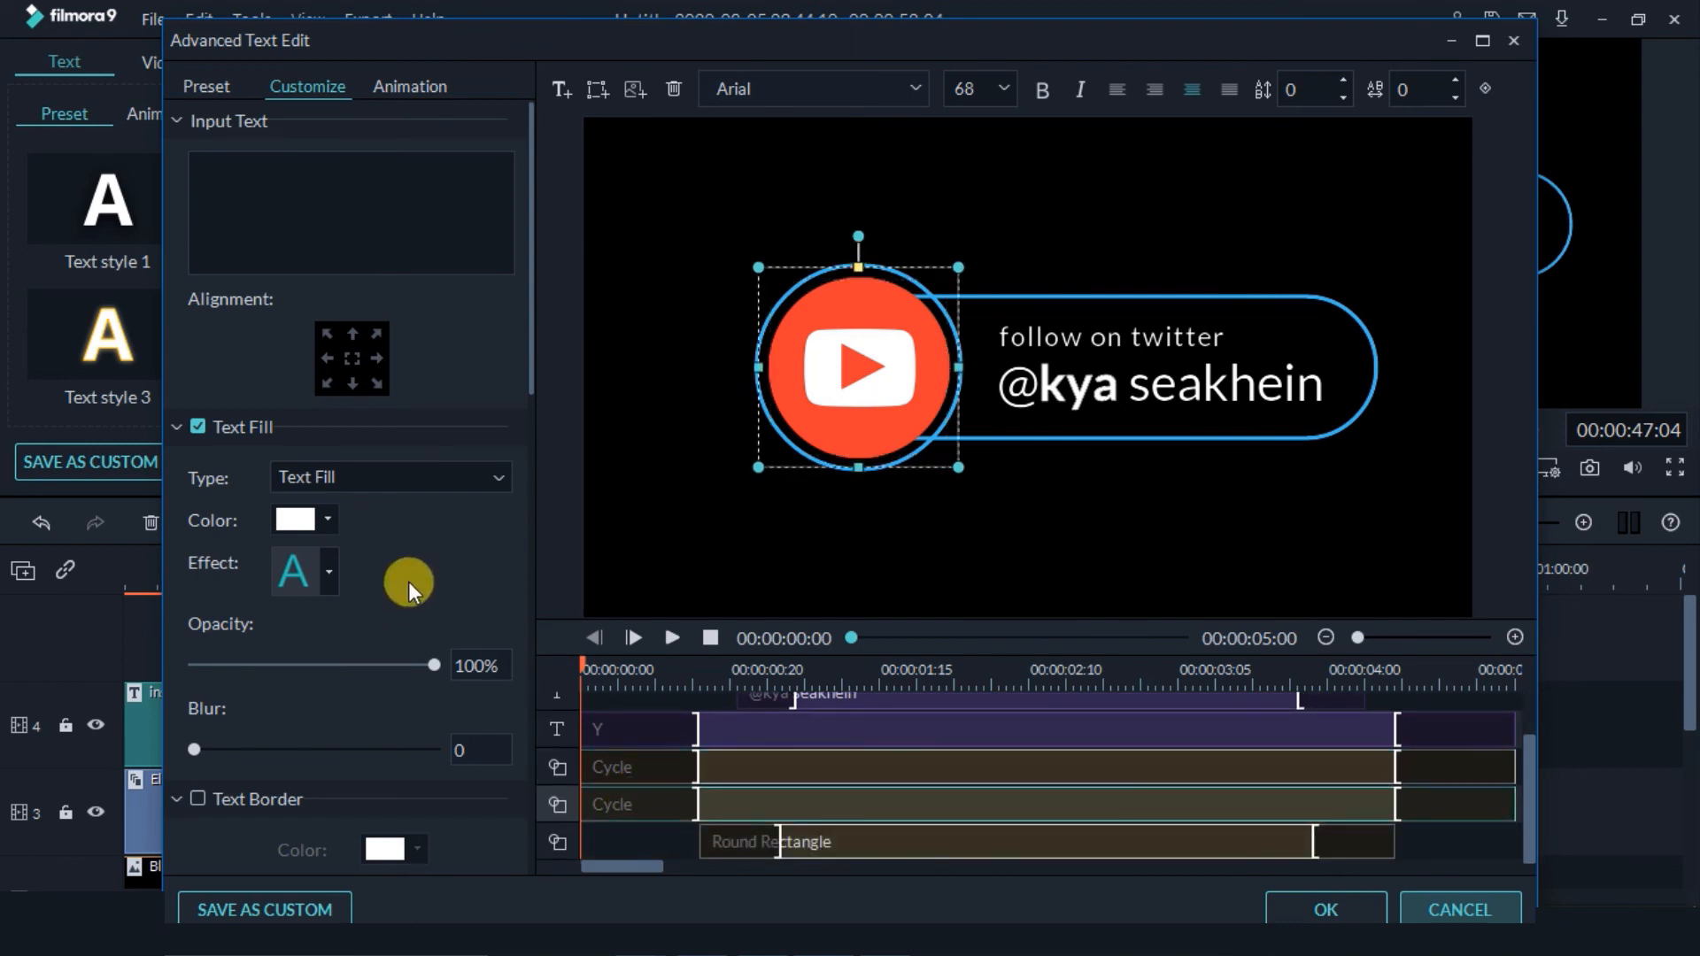
scroll(407, 582, "down", 12)
scroll(717, 763, "down", 1)
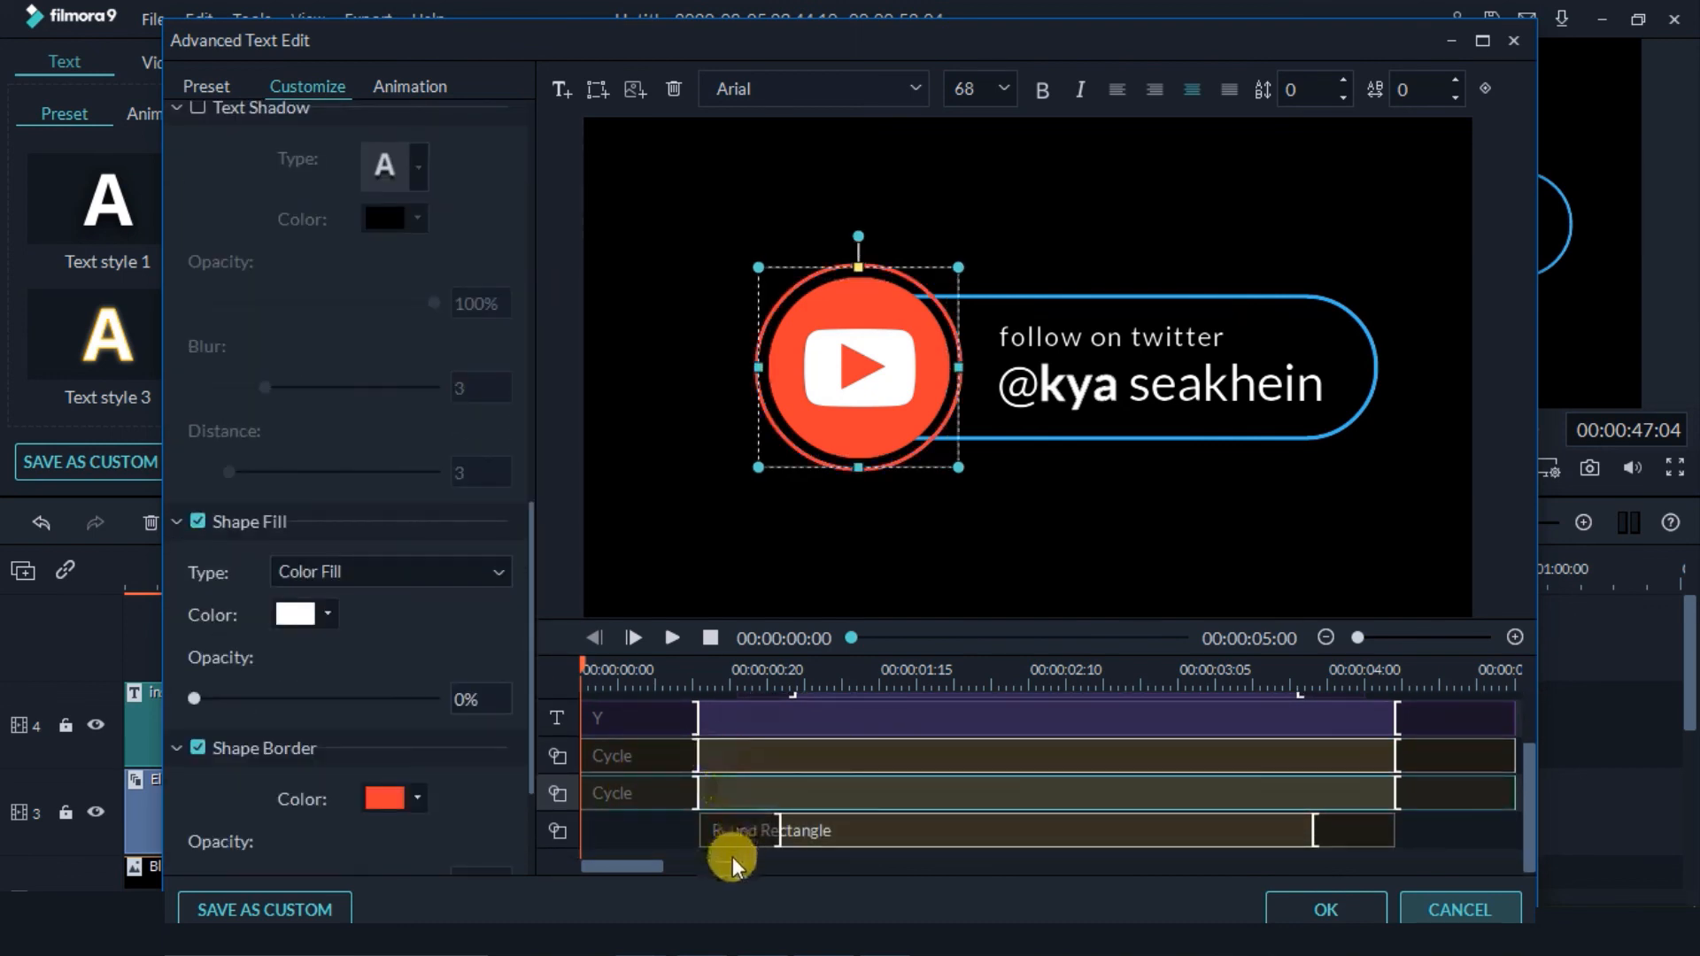
left_click(748, 830)
scroll(438, 816, "down", 3)
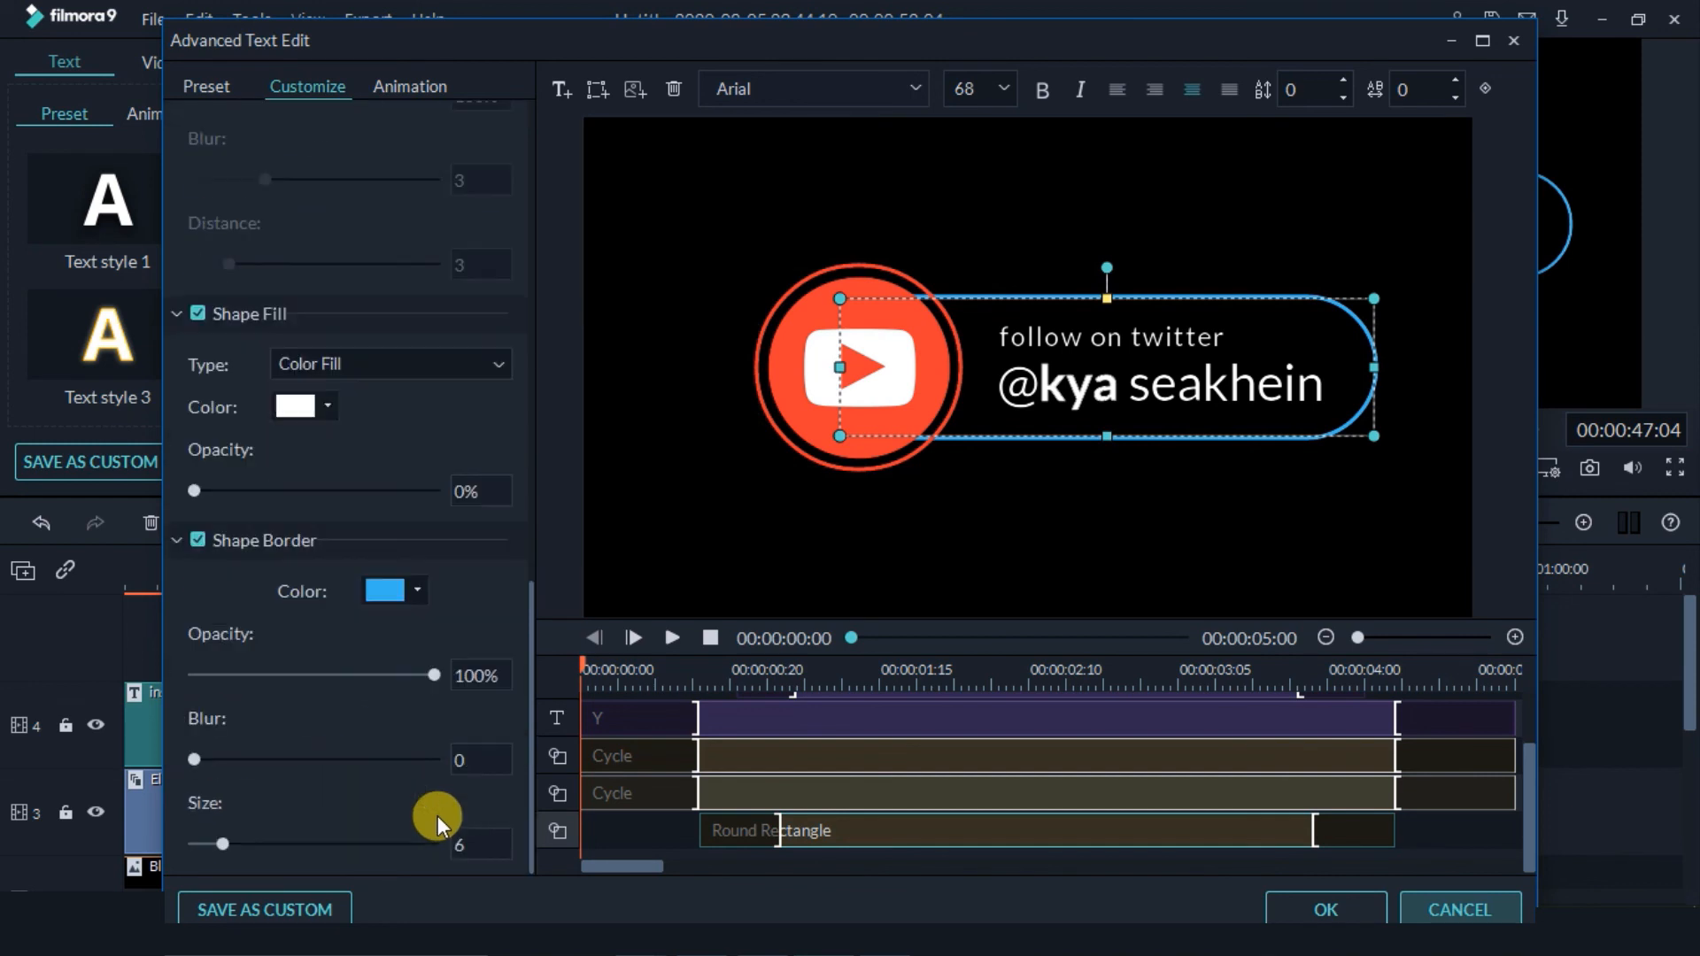
left_click(429, 583)
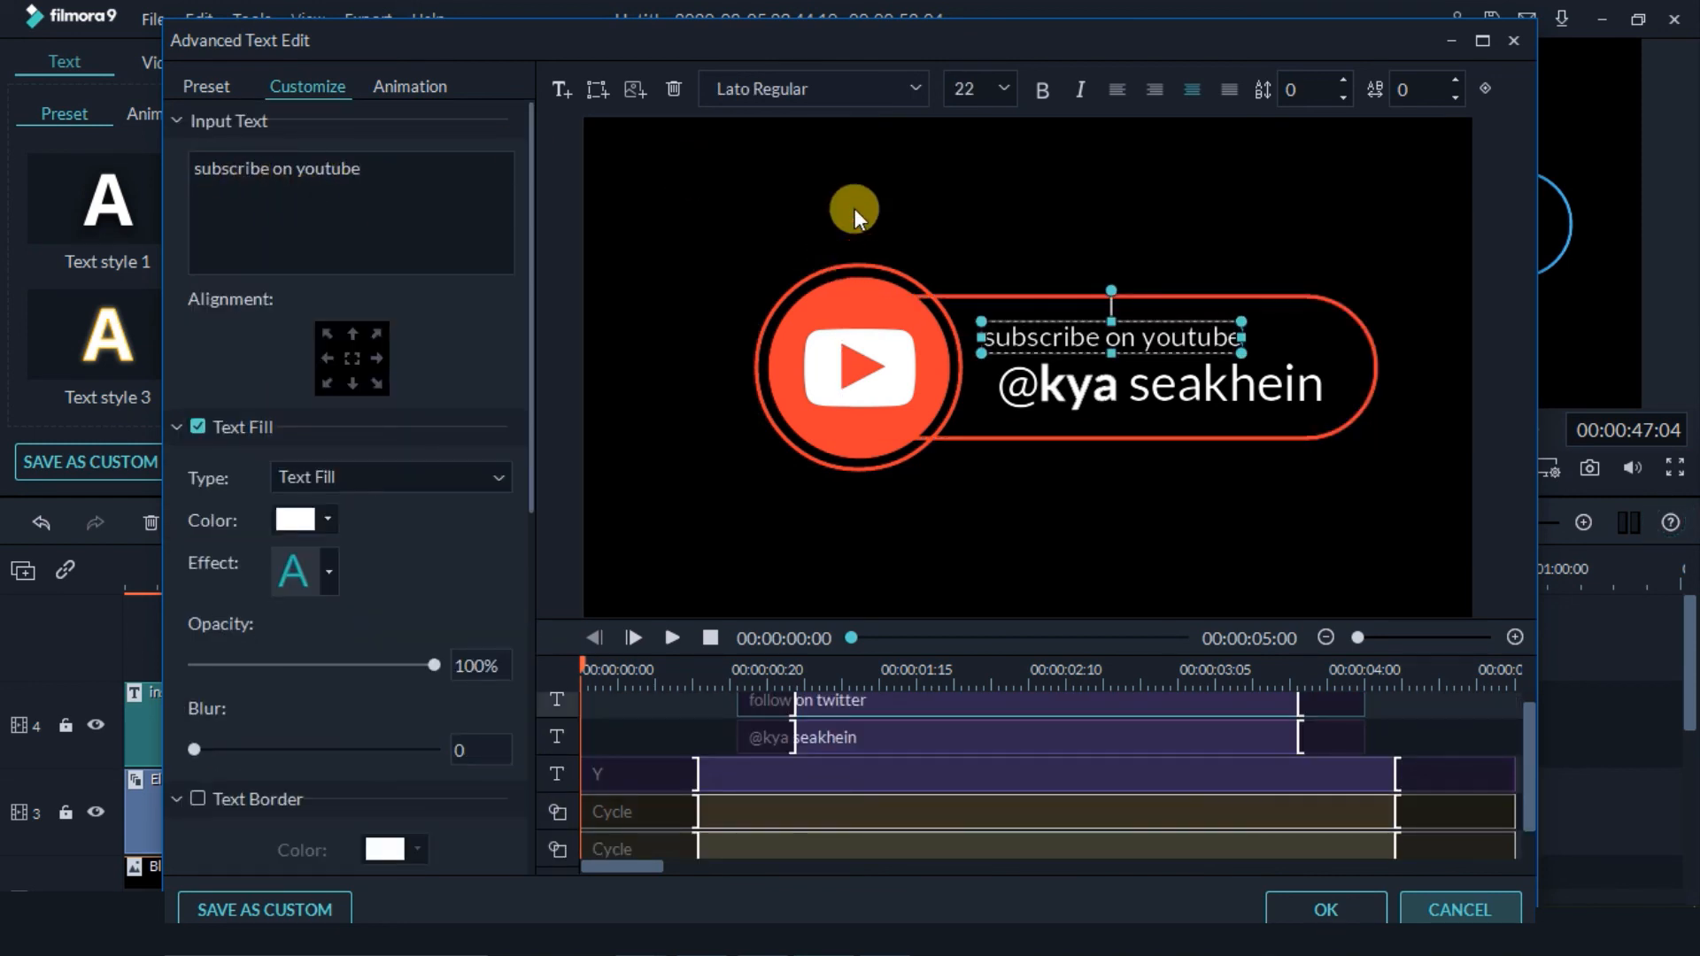
Change the caption to "subscribe on youtube" and nudge it right until its start lines up with the handle below.
left_click(874, 189)
left_click(1086, 336)
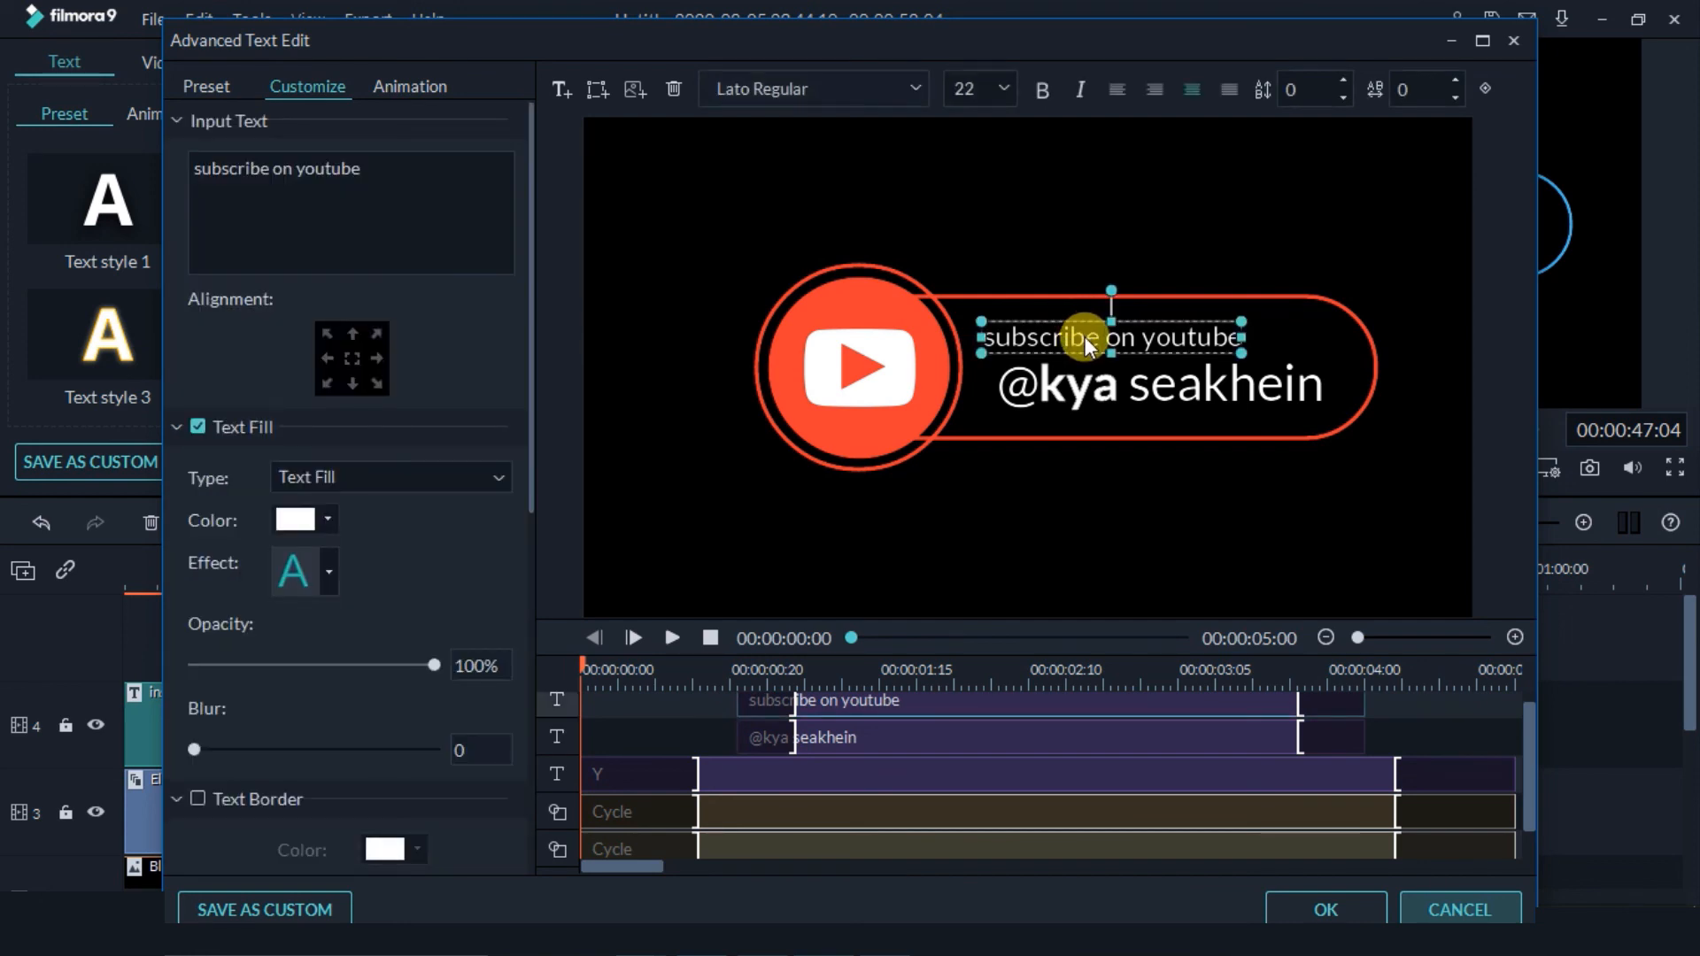
key("Right")
key("Right")
key("Right")
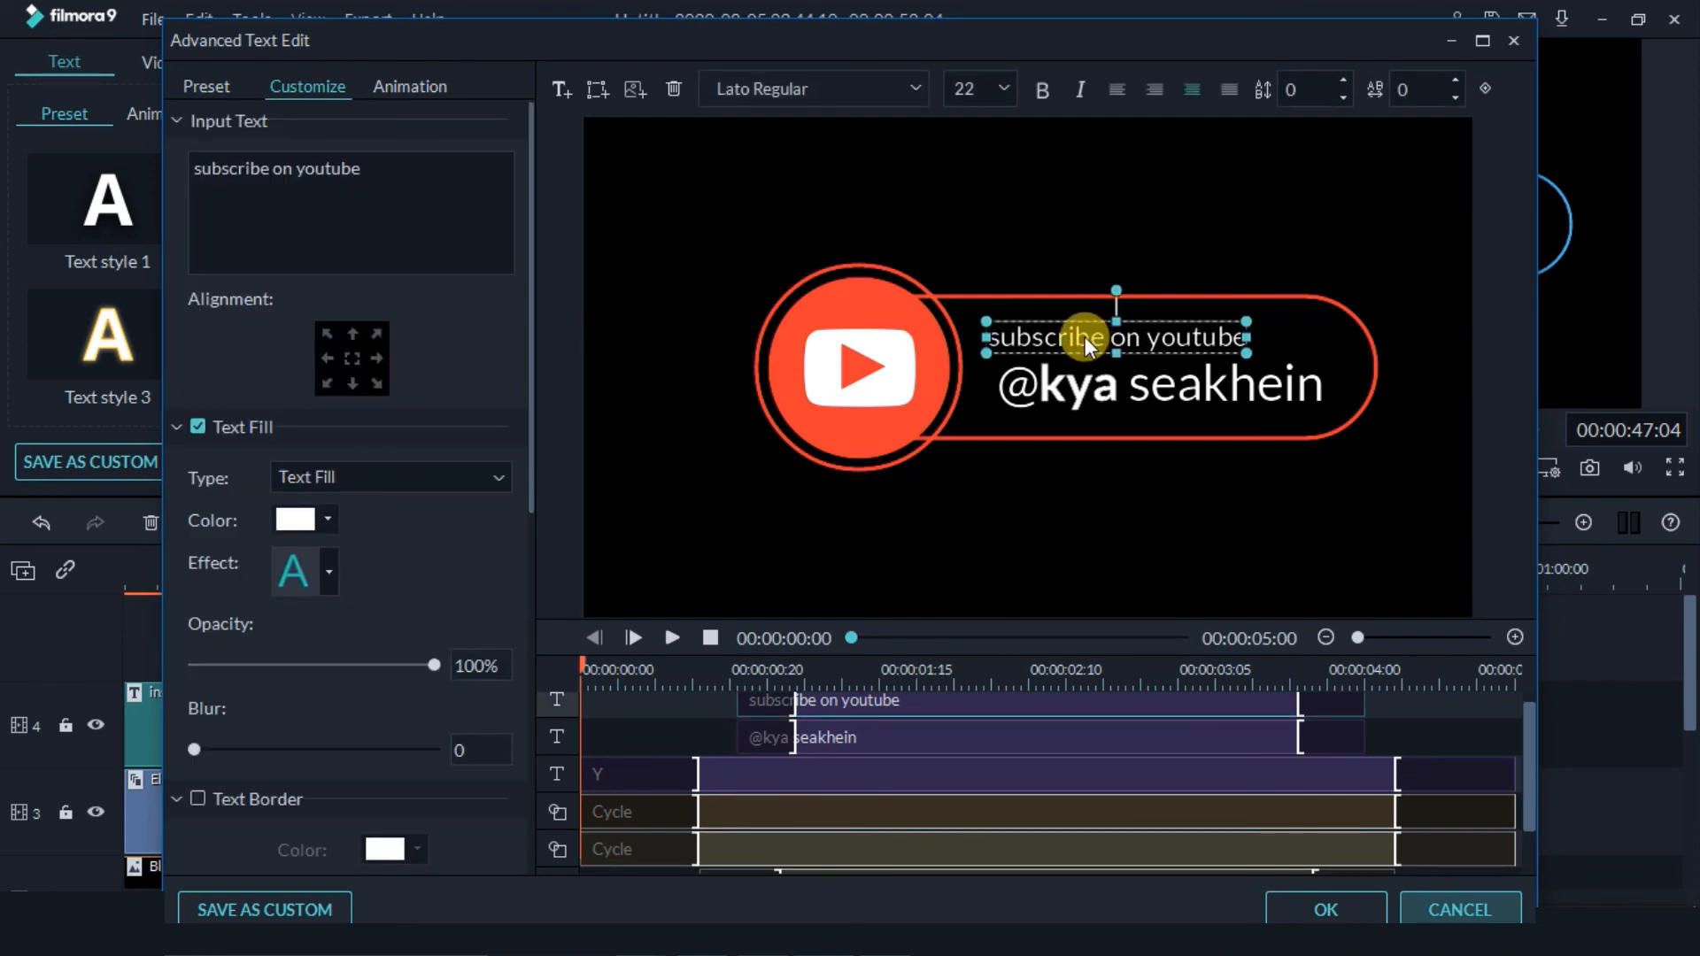
key("Right")
key("Right")
key("Right")
key("Right")
key("Right")
Save the YouTube title as the custom preset "My preset1yuy", apply the edits and refresh the title's preview on the timeline.
left_click(268, 912)
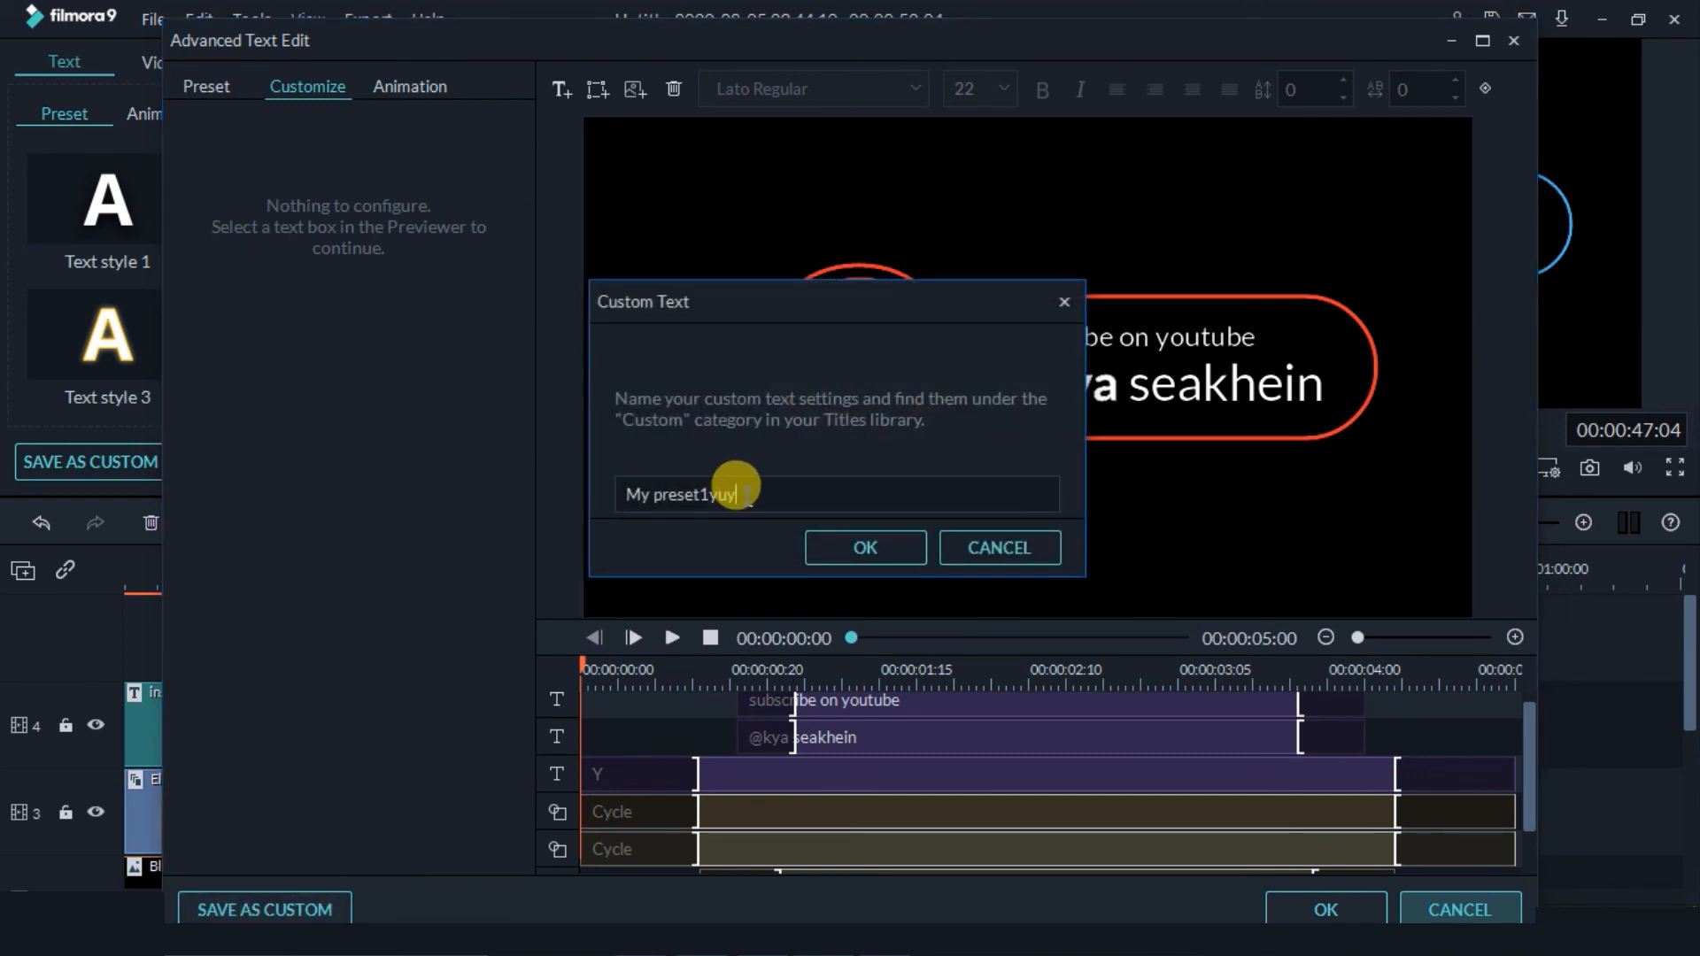
left_click(865, 547)
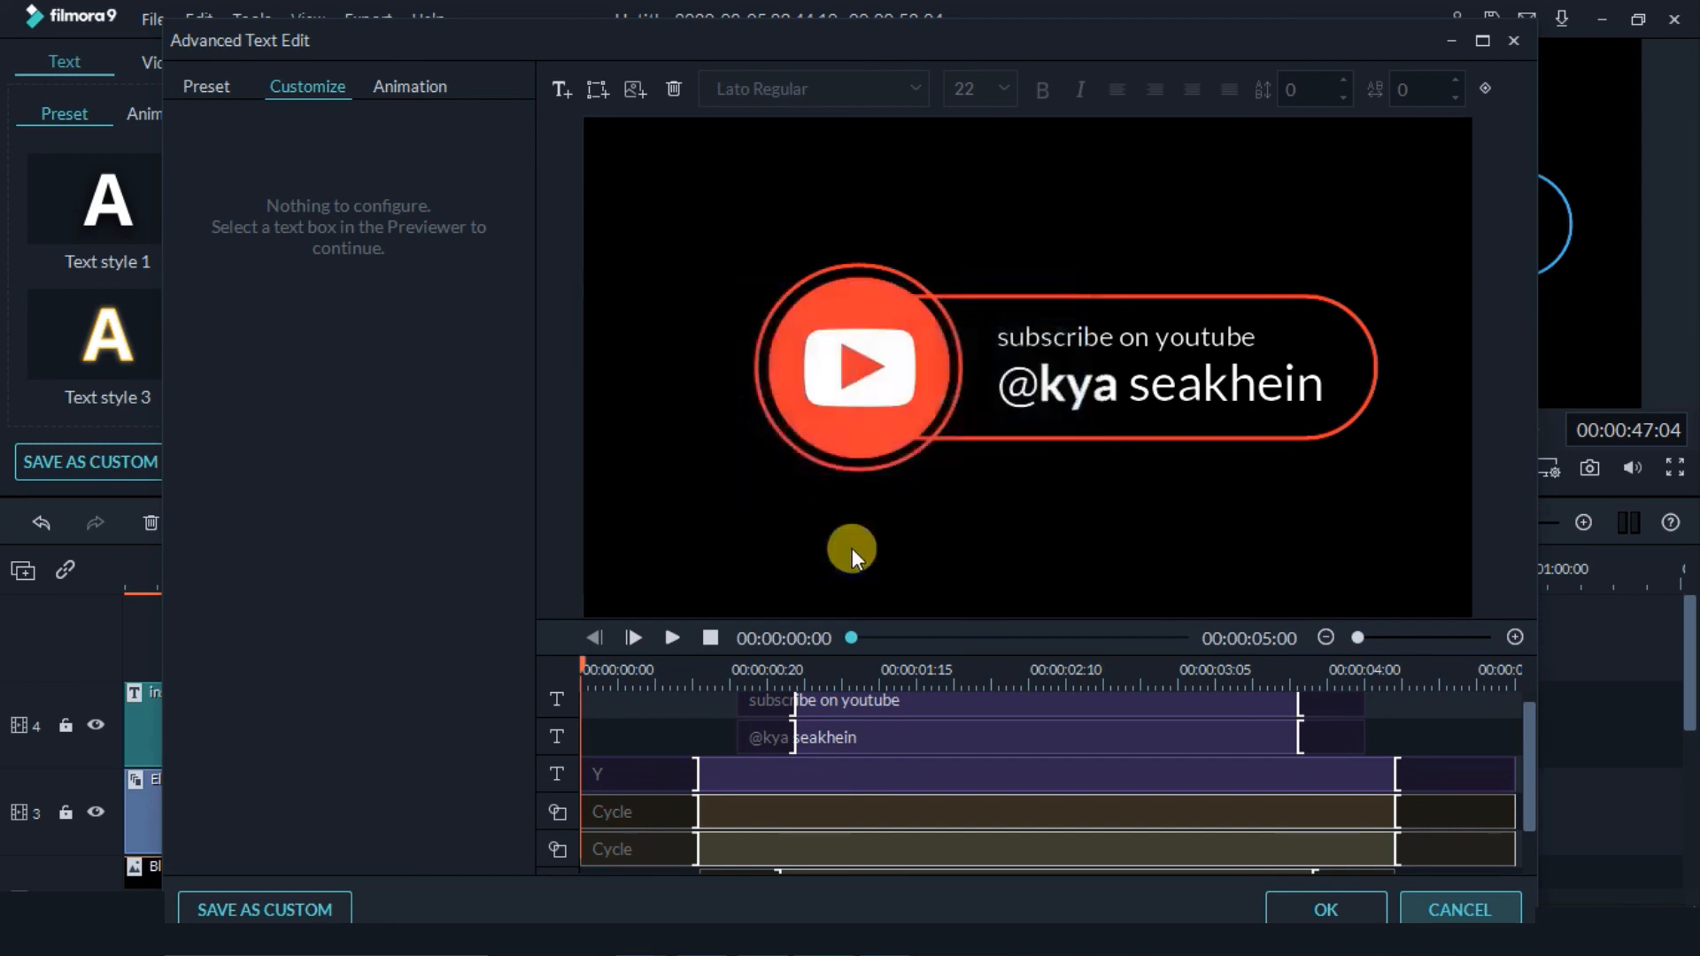
left_click(1319, 908)
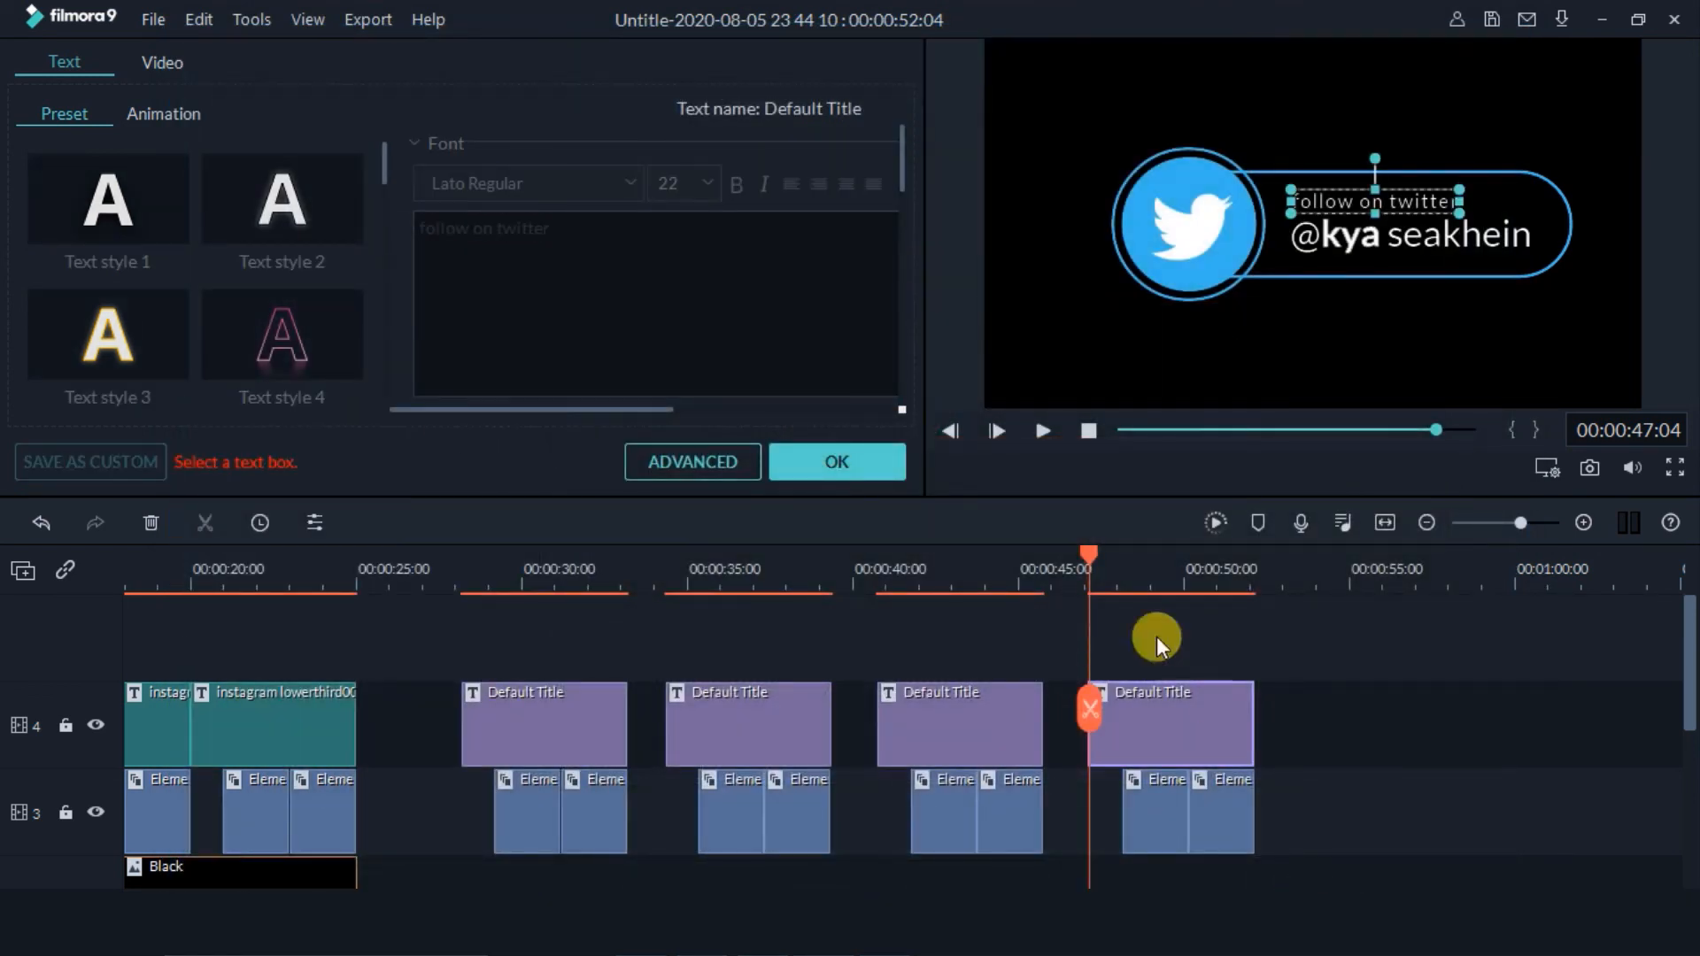
left_click(1087, 552)
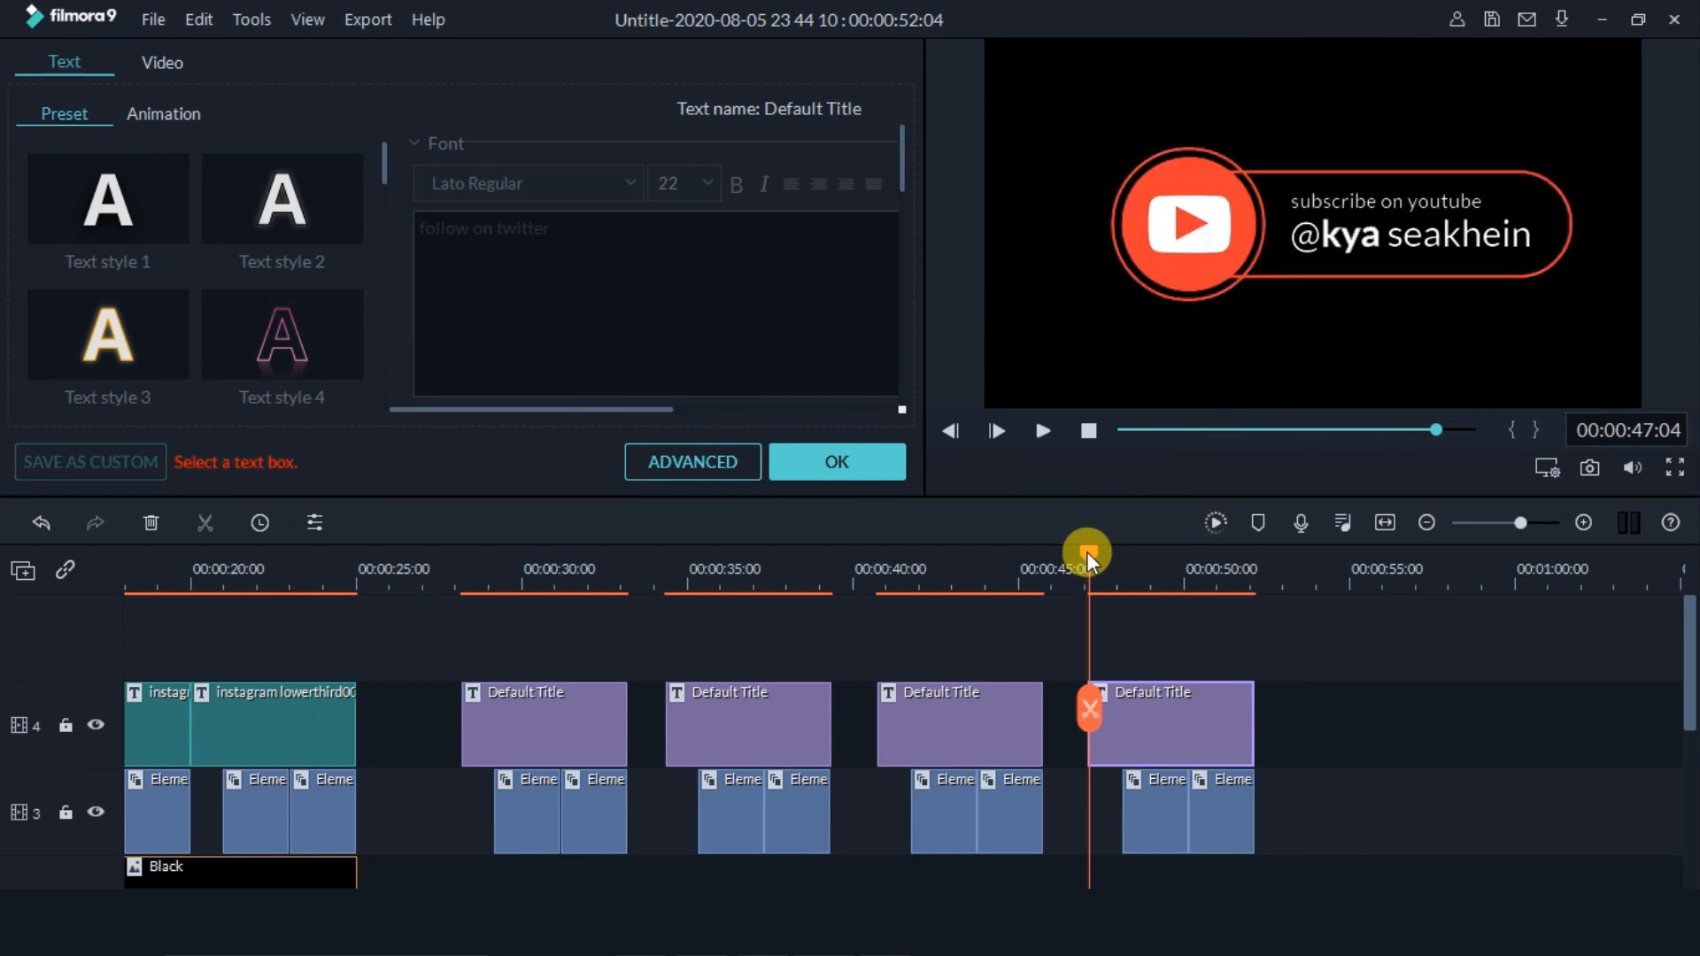
left_click_drag(1086, 551, 968, 550)
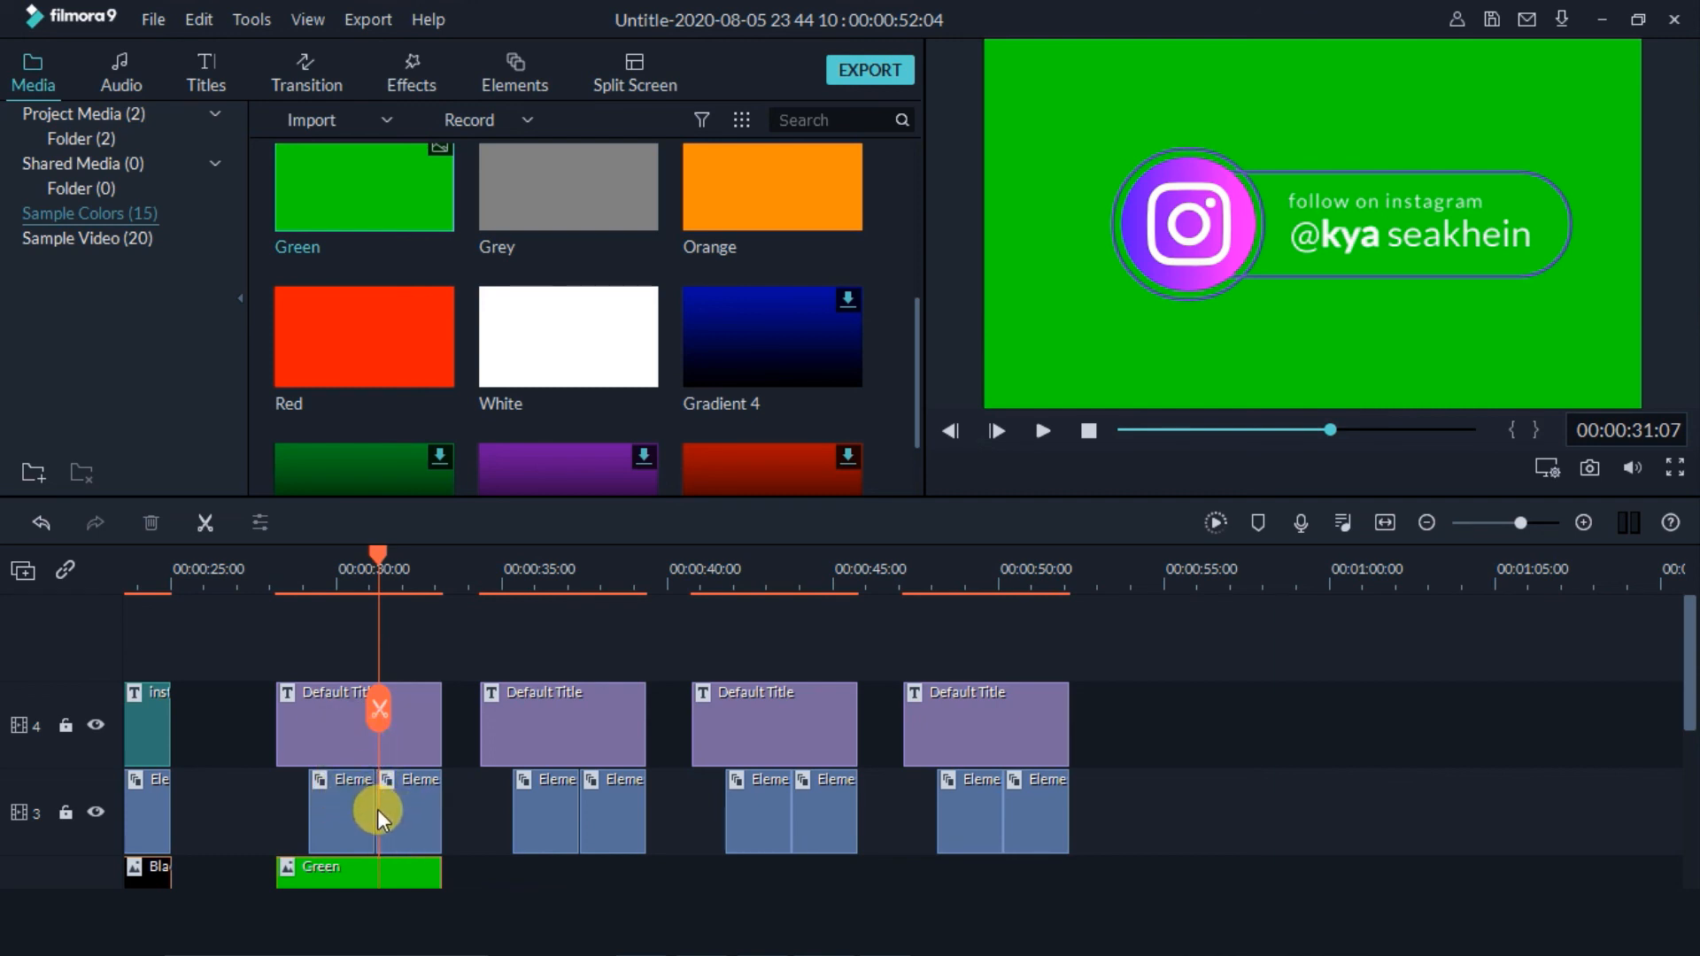
Review the local MP4 export settings, close them without exporting, and bring the Green background clip on track 2 into view.
left_click(870, 73)
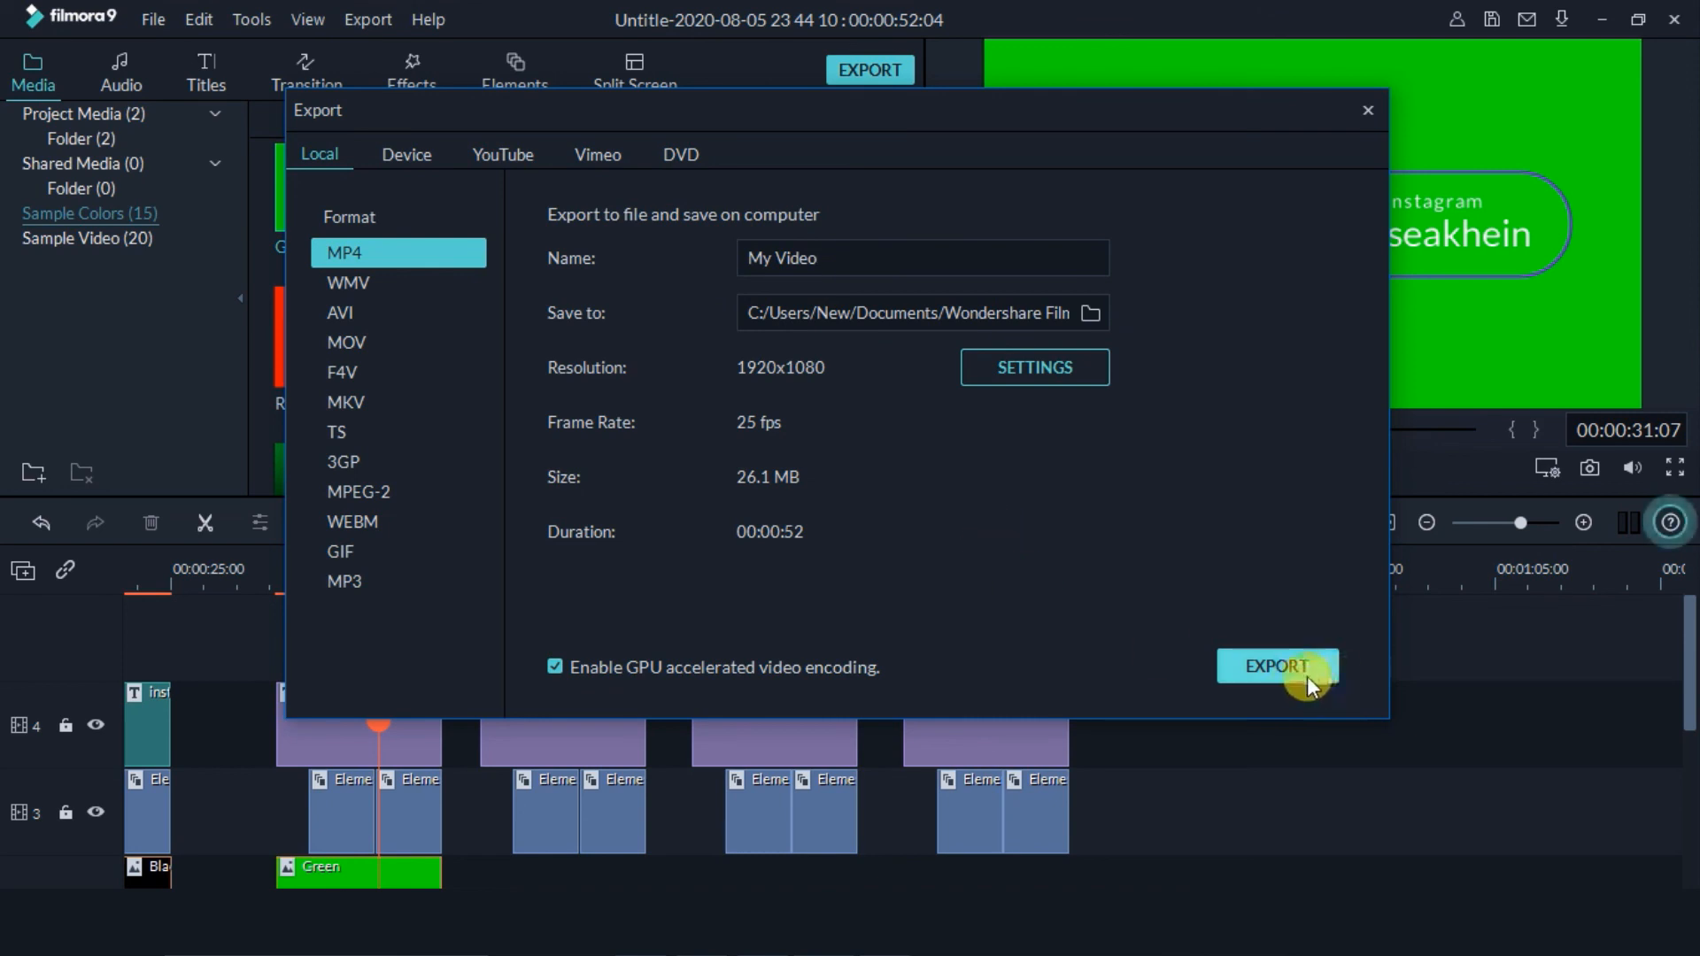
left_click(1368, 110)
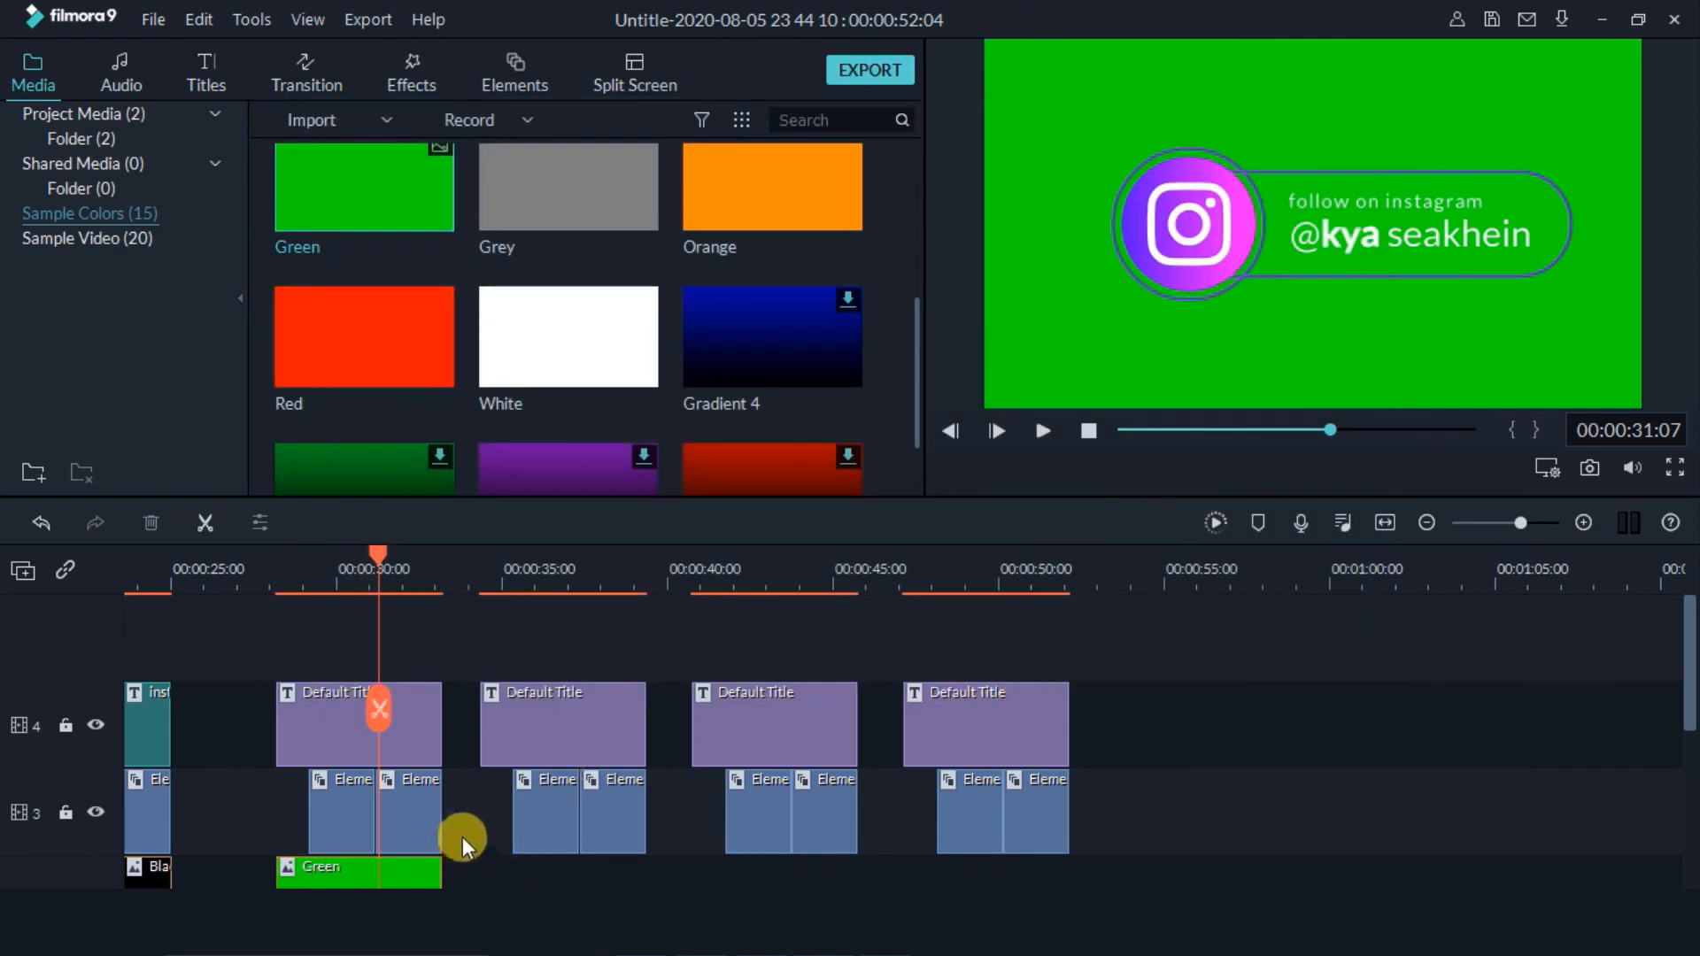
scroll(462, 845, "down", 2)
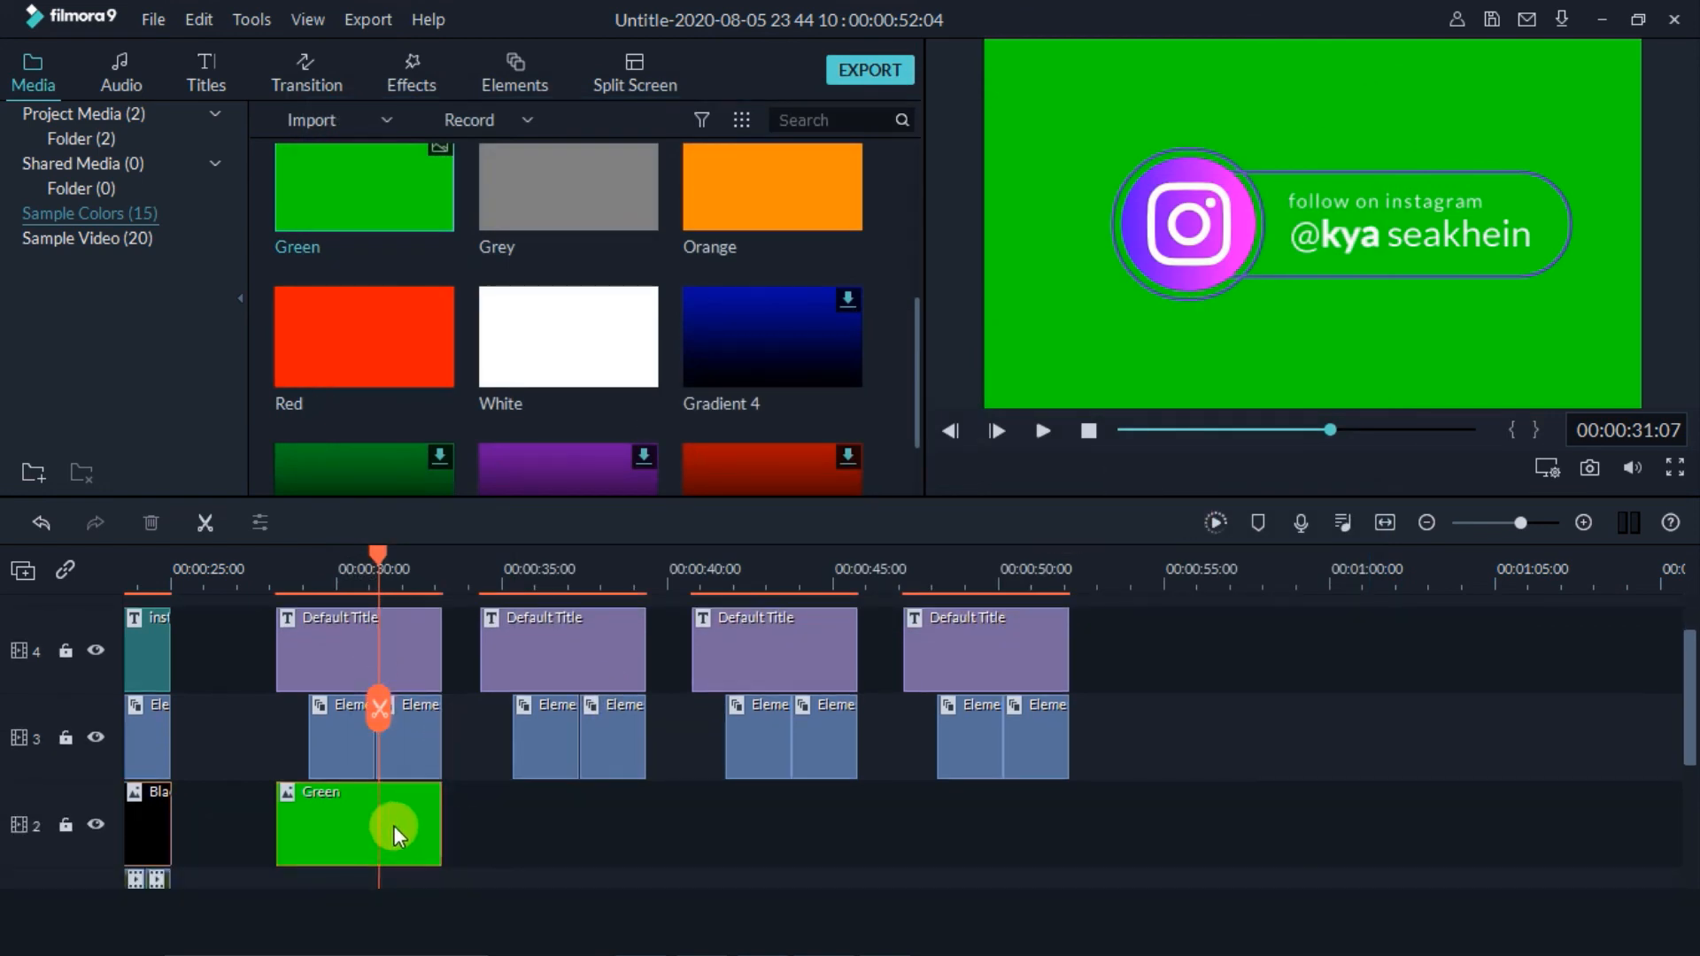